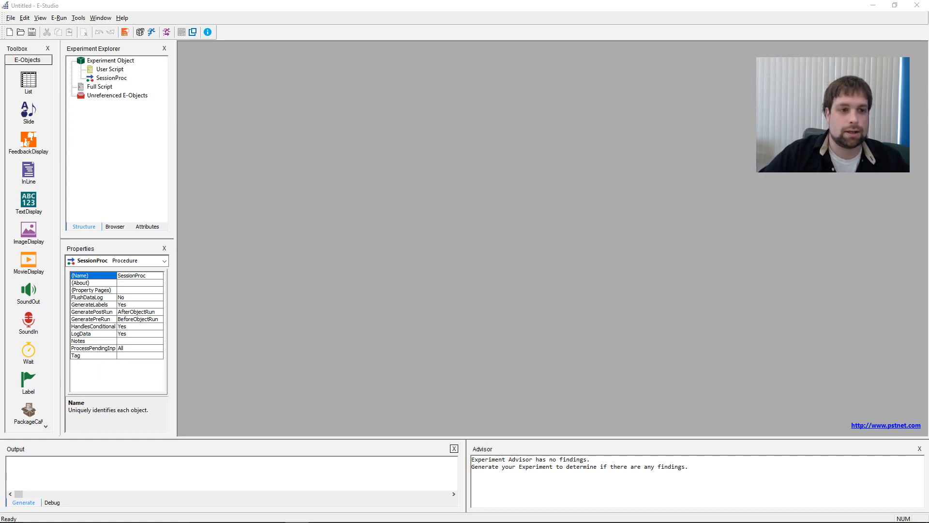
Step: Add a Slide object to the SessionProc timeline and rename it Instructions
double_click(111, 77)
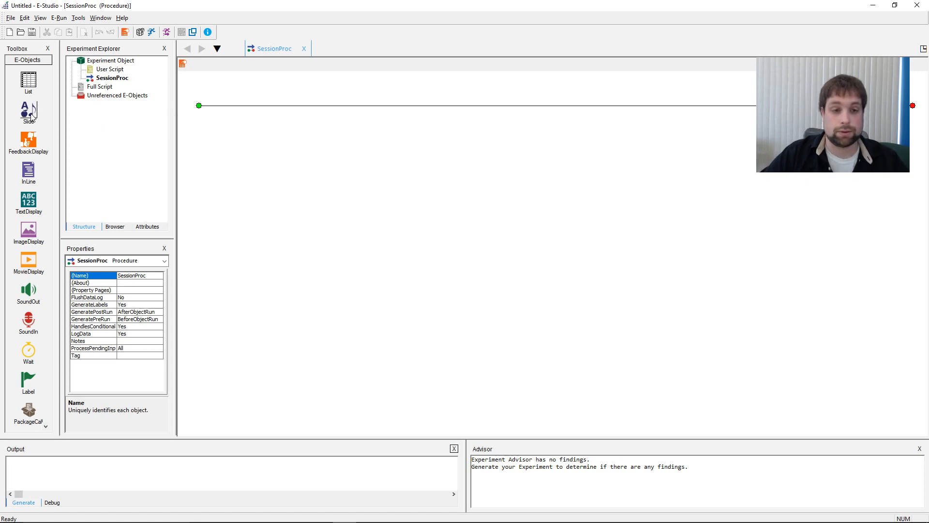
left_click_drag(31, 115, 337, 170)
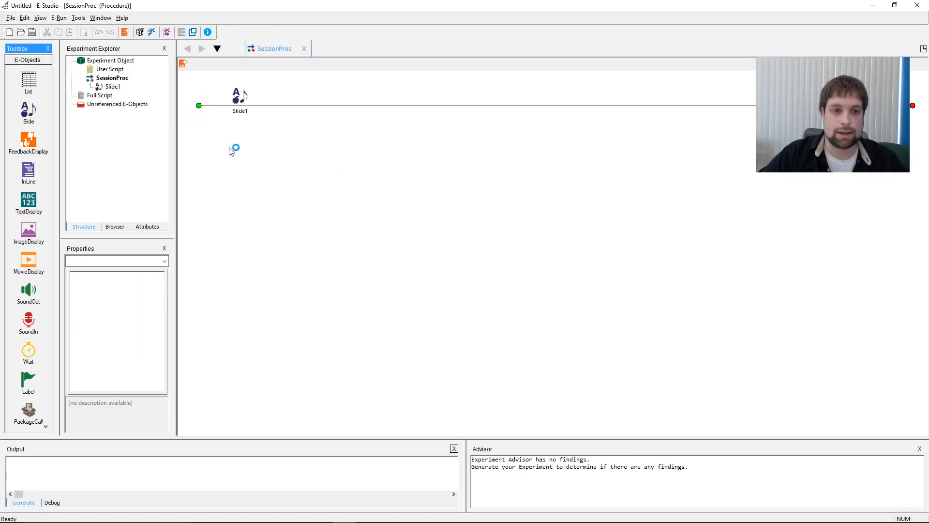
left_click(240, 96)
key("F2")
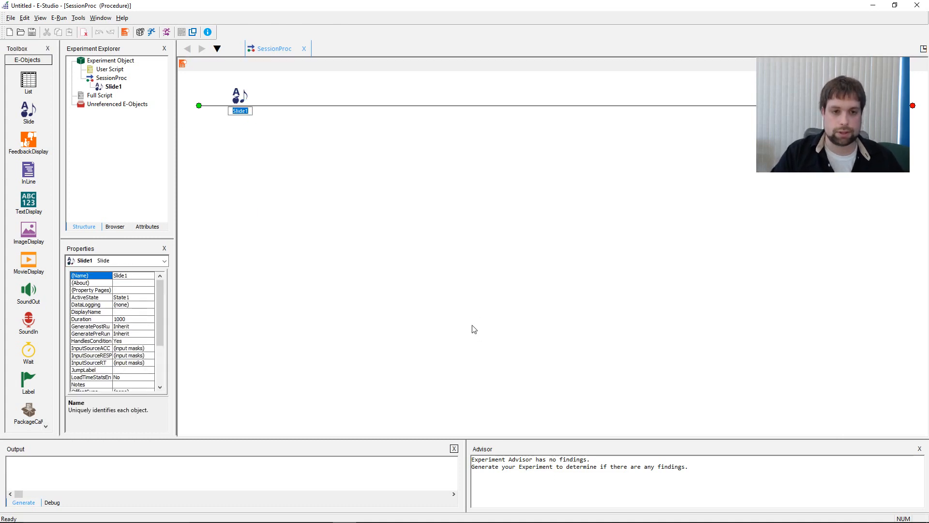
type("Instructions")
key("Return")
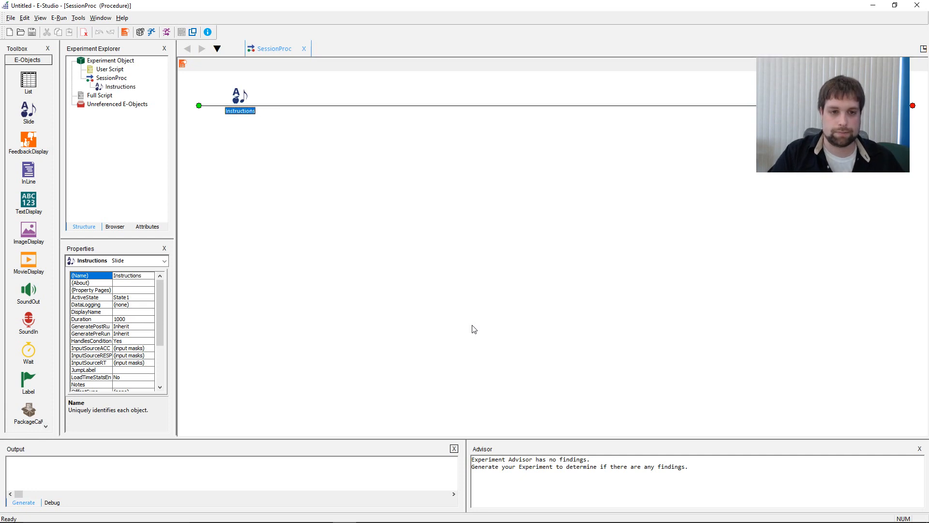
left_click(195, 166)
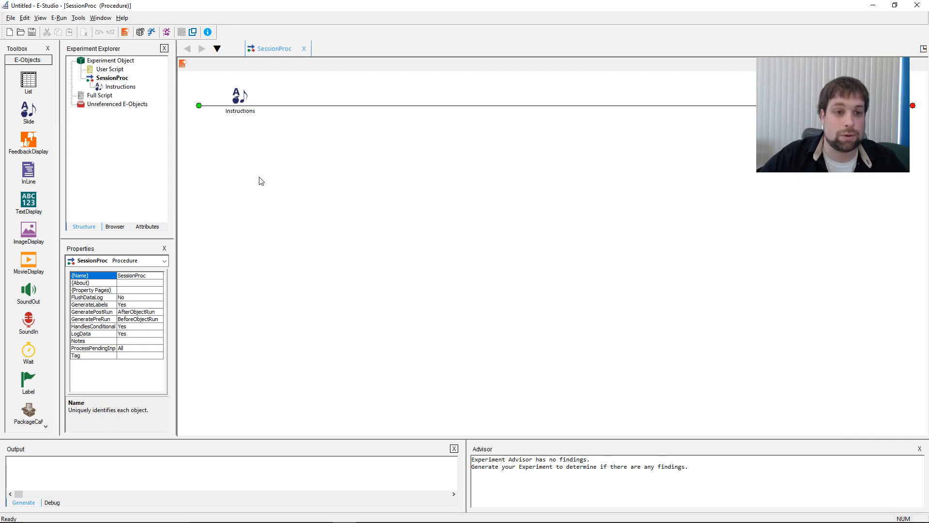
Step: Place a text element on the Instructions slide, enlarge it to about 36% height, and shift it toward the slide's upper middle
double_click(240, 96)
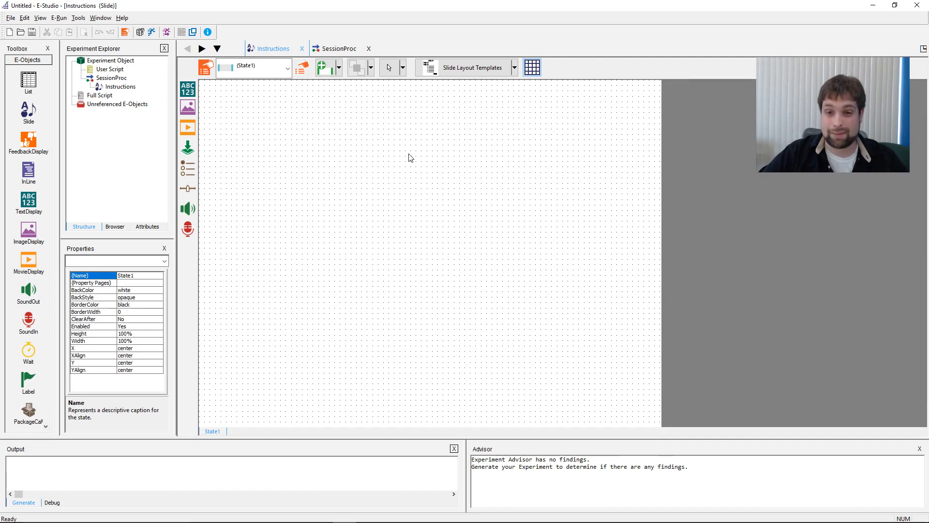
left_click_drag(187, 89, 200, 108)
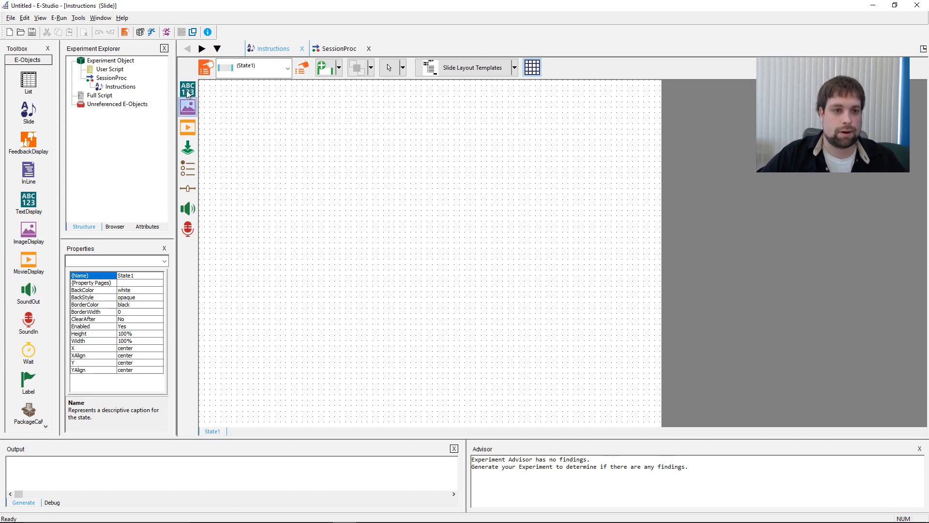
left_click(188, 89)
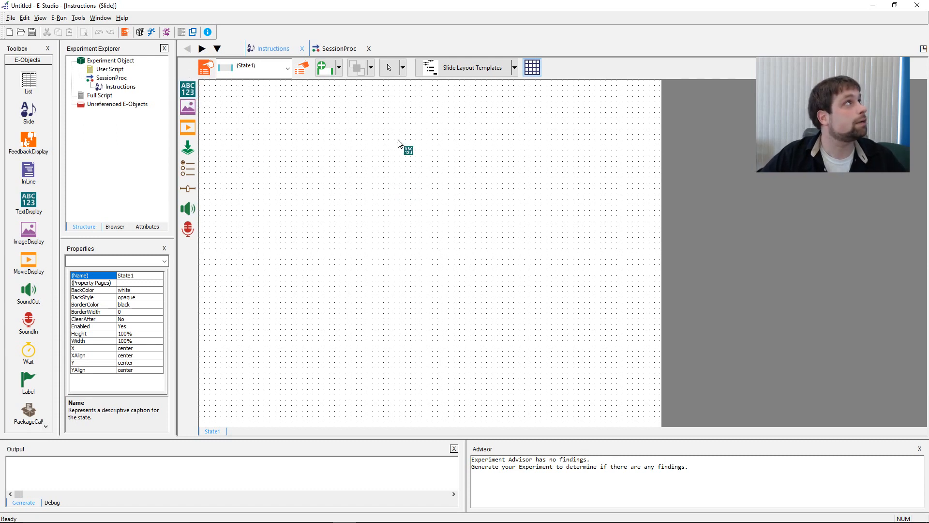
left_click(393, 139)
left_click_drag(400, 116, 410, 128)
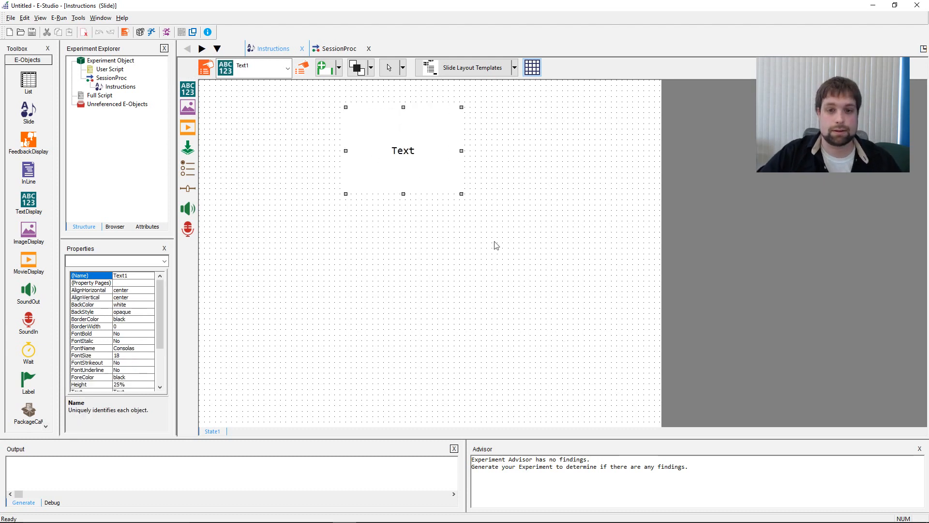
left_click_drag(462, 194, 599, 231)
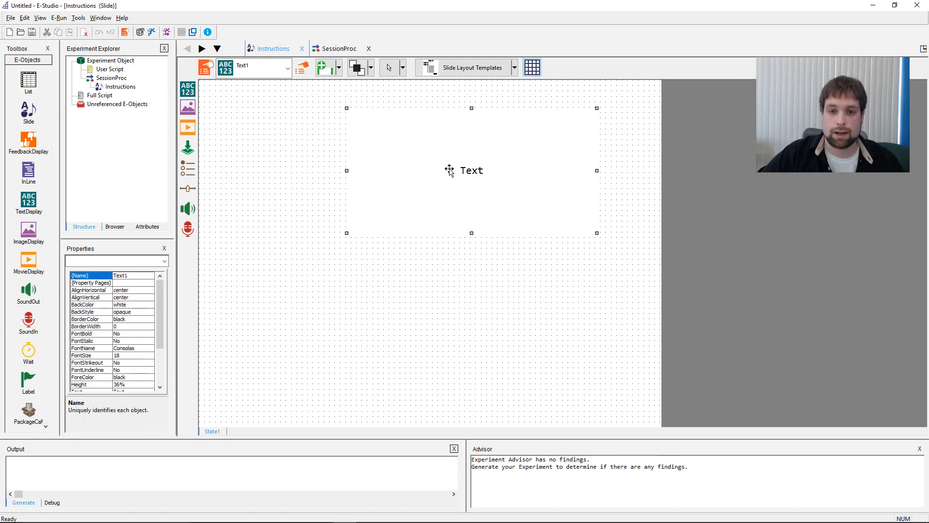
left_click_drag(446, 166, 408, 155)
Step: Replace the placeholder text with "The task you are now presented with will be a reaction time task."
double_click(439, 156)
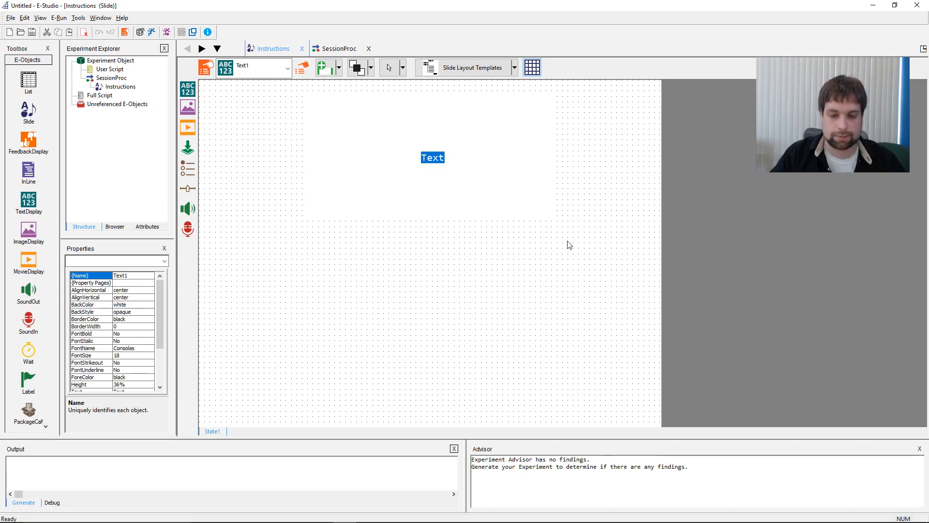
type("This")
key("BackSpace")
key("BackSpace")
type("e task you are ")
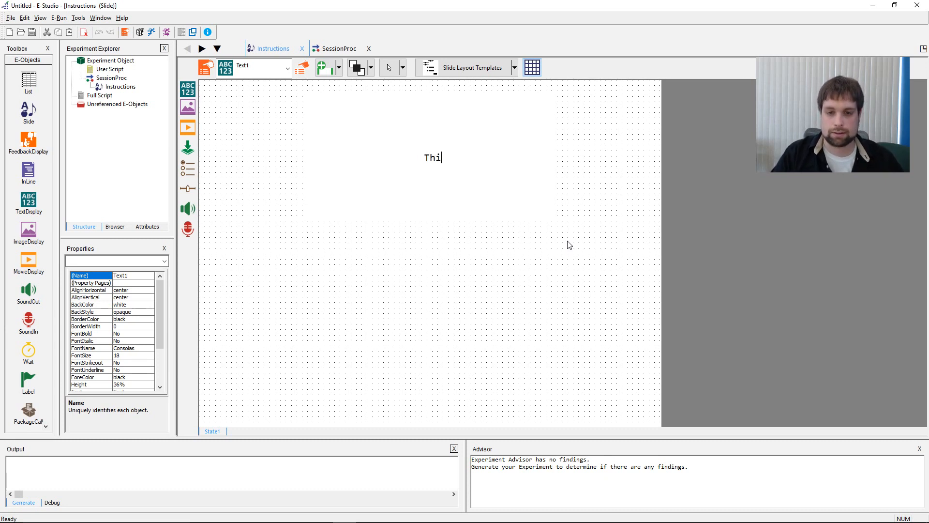
type("no")
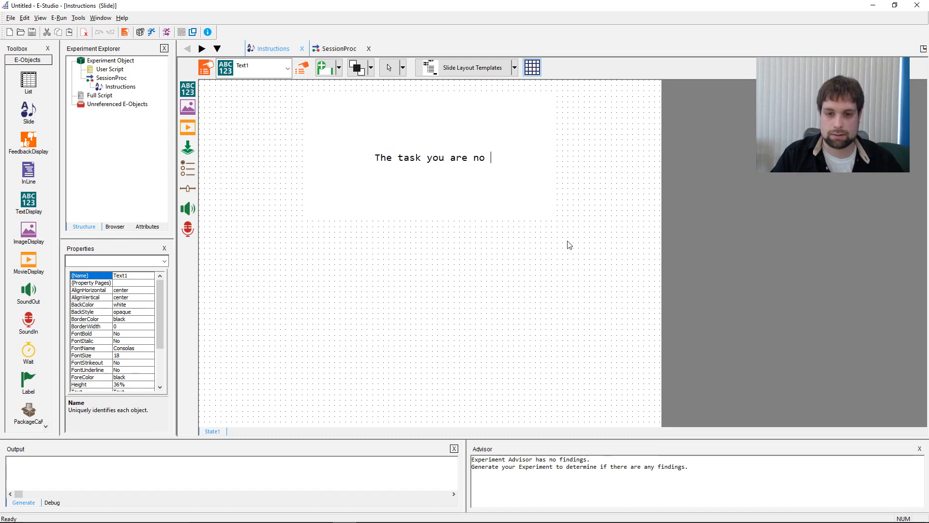
type("w presented with ")
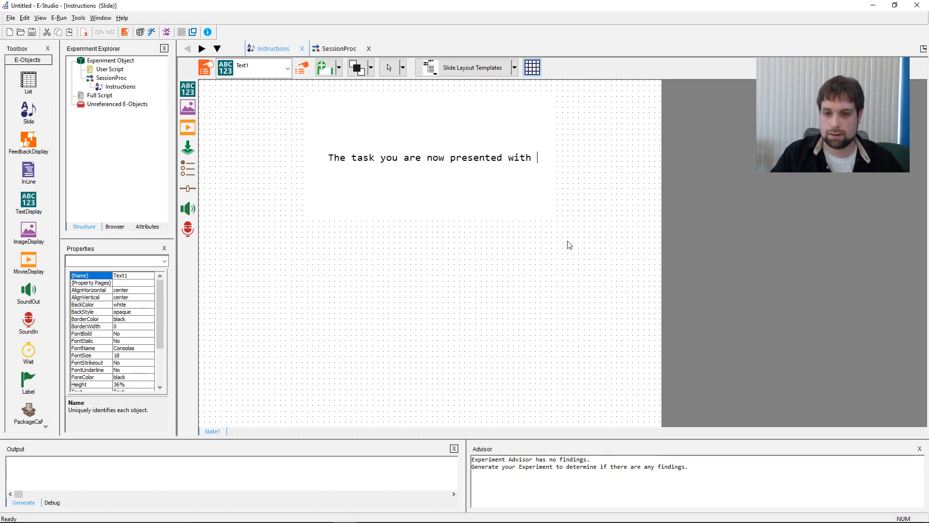
type("will be a reaction time task.")
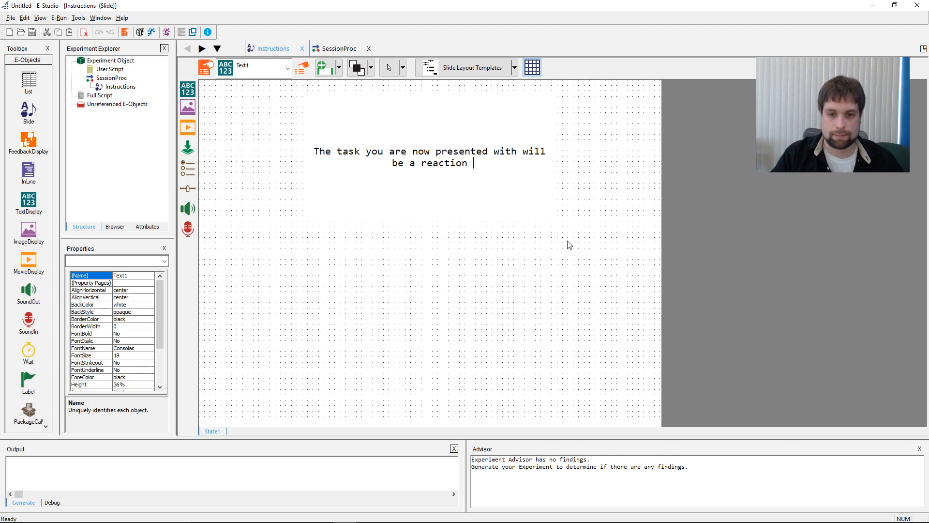
Step: Add the separate paragraph "Please respond as quickly as possible to all of the words that you see."
key("Return")
key("Return")
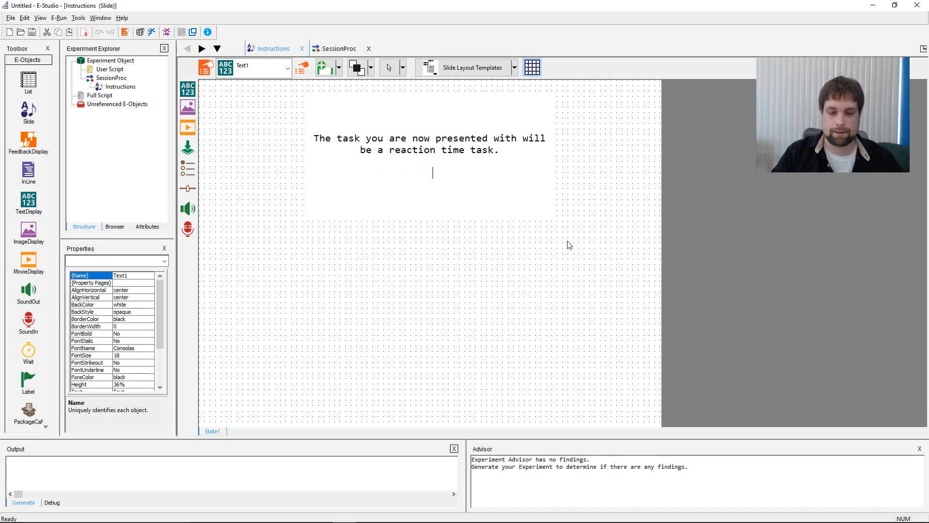
type("Please respond")
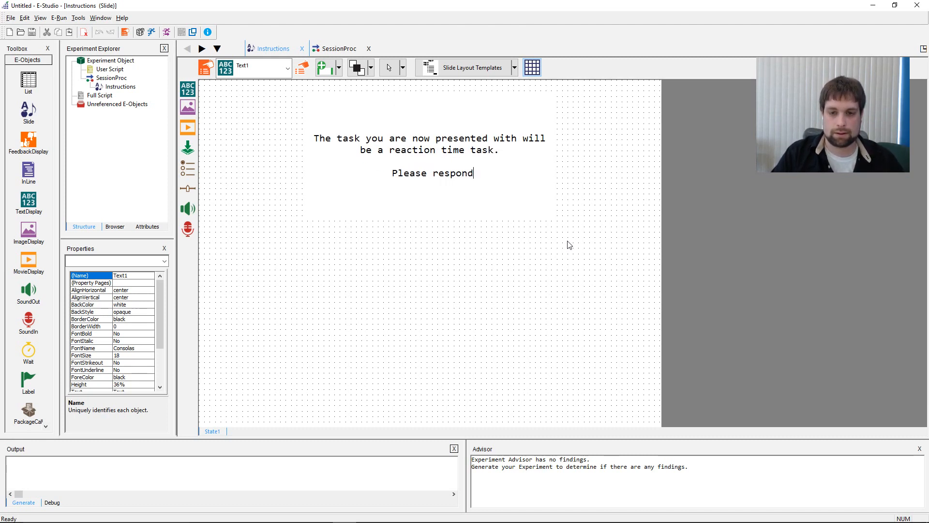
type(" as quickly as poss")
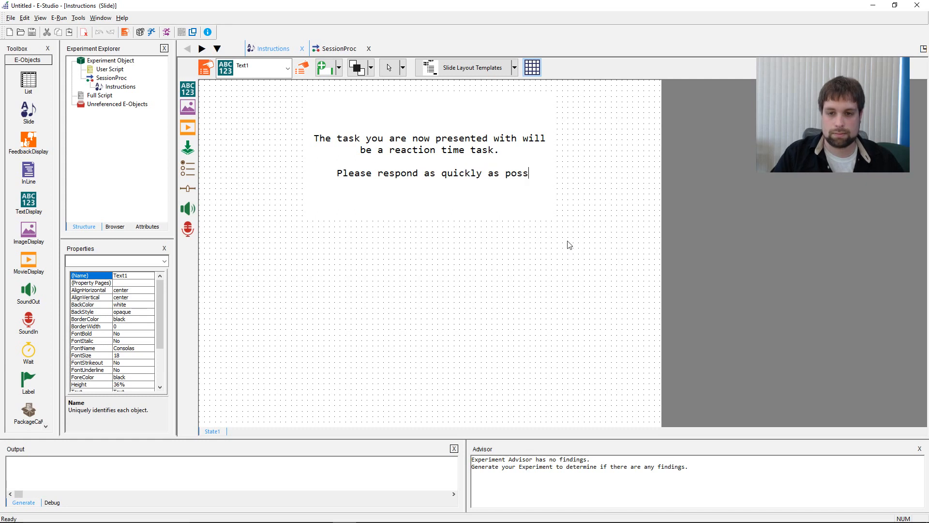
type("ible to all of the ")
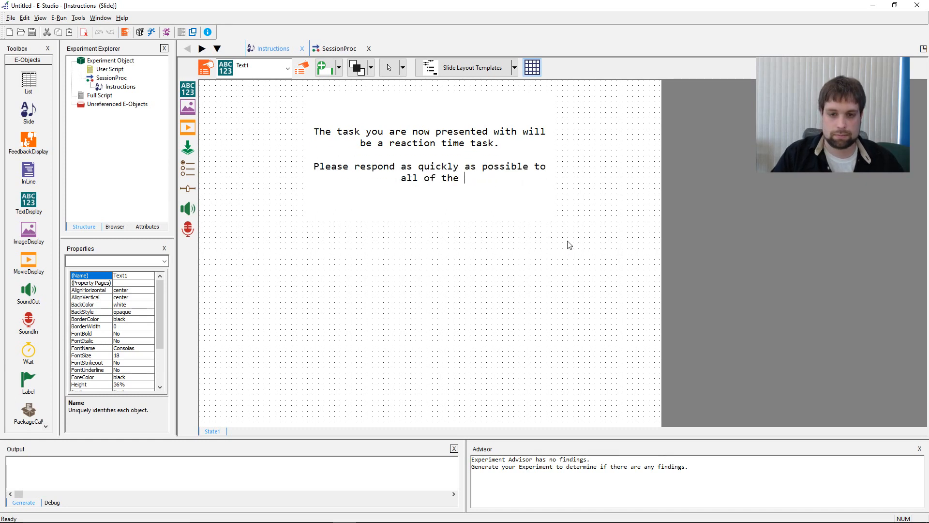
type("words that you see.")
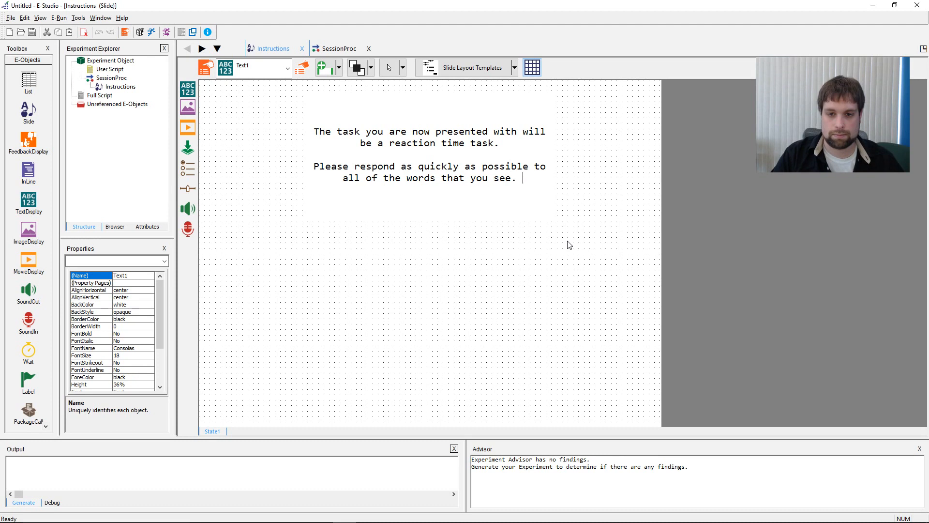
Step: Add the closing line "Press Continue to begin" to the instruction text and finish editing it
key("Return")
type("Pree")
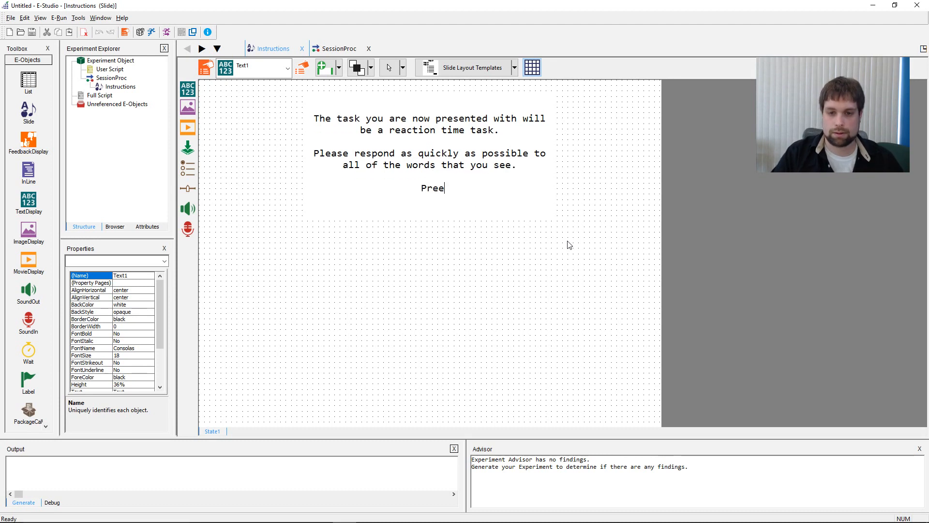
type("s Continue to b")
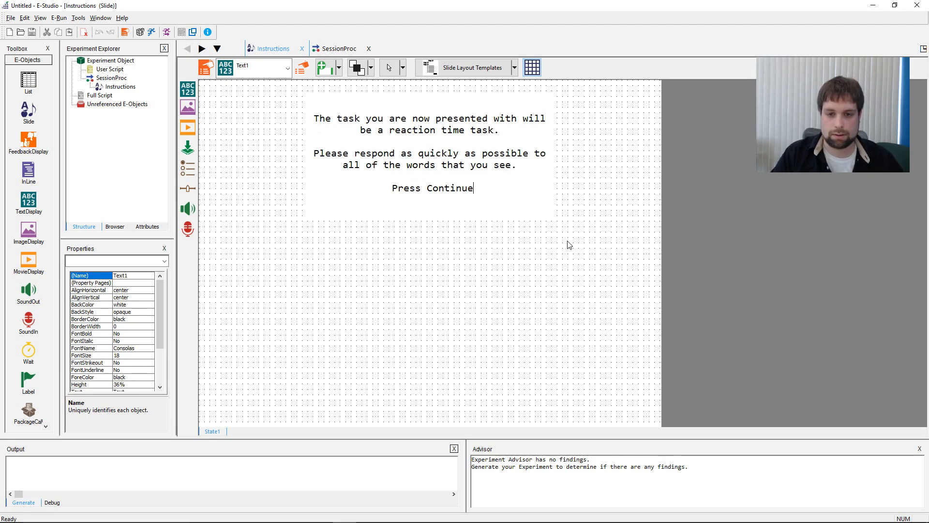
type("egin")
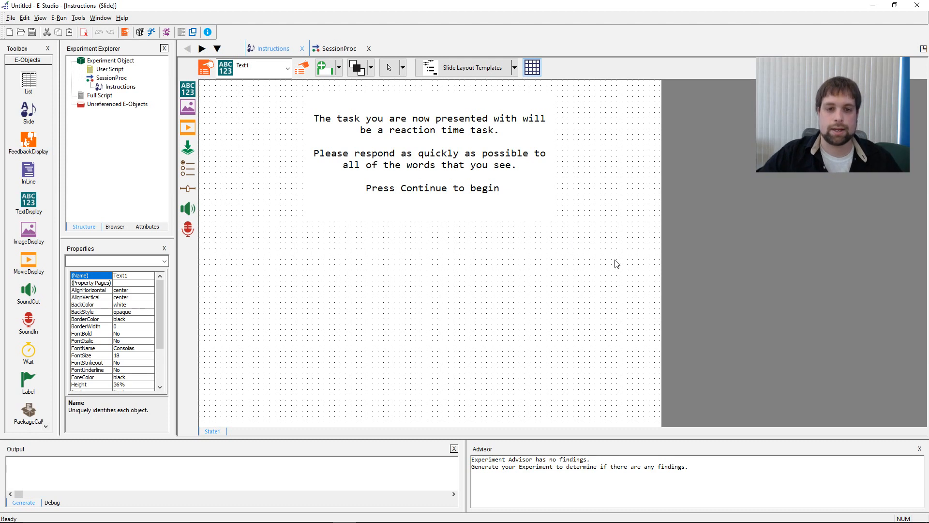
left_click(587, 169)
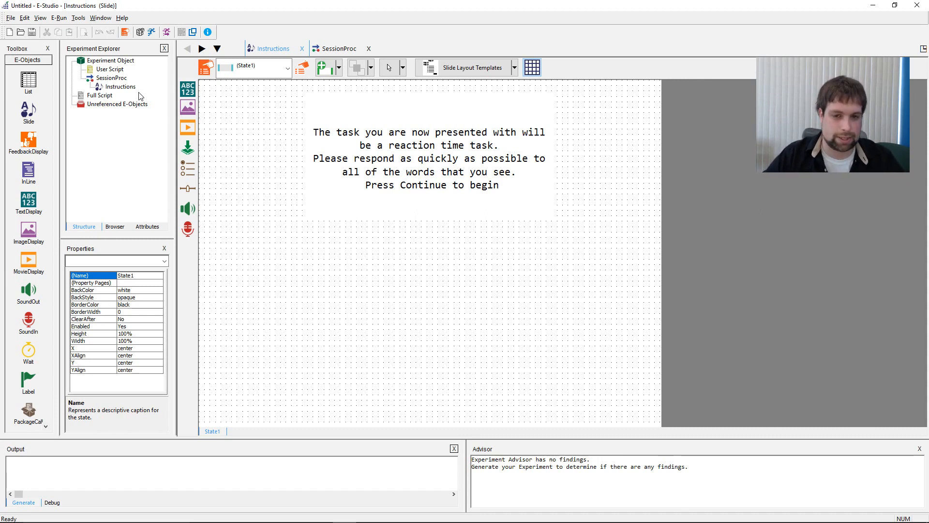
left_click(471, 186)
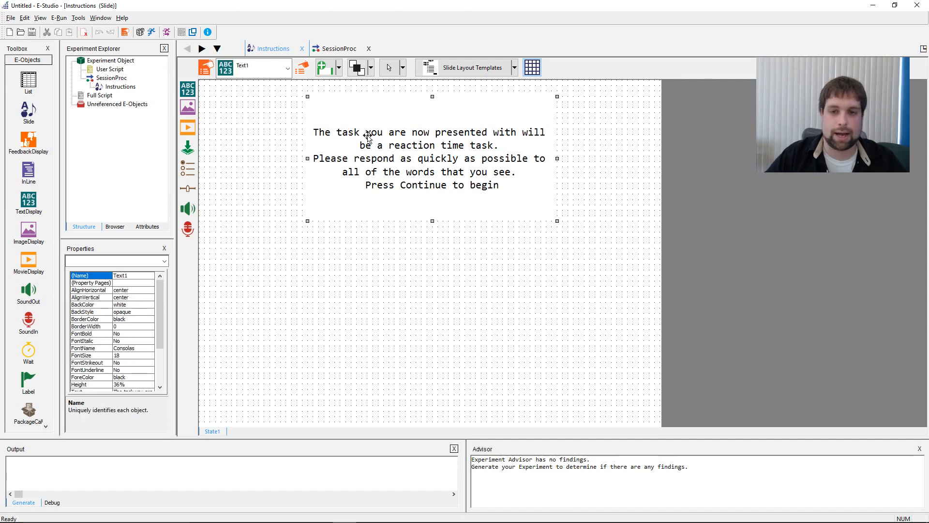
left_click(588, 192)
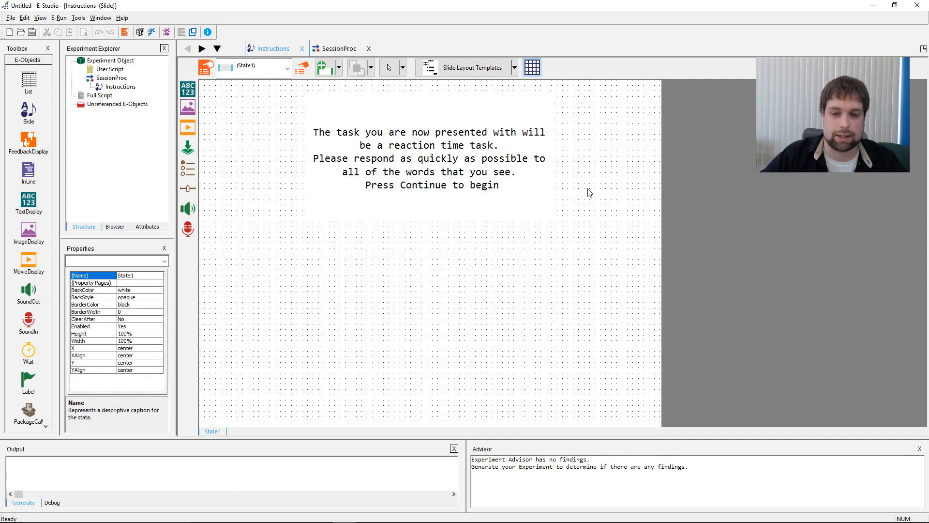
left_click(484, 188)
left_click(484, 188)
left_click(632, 194)
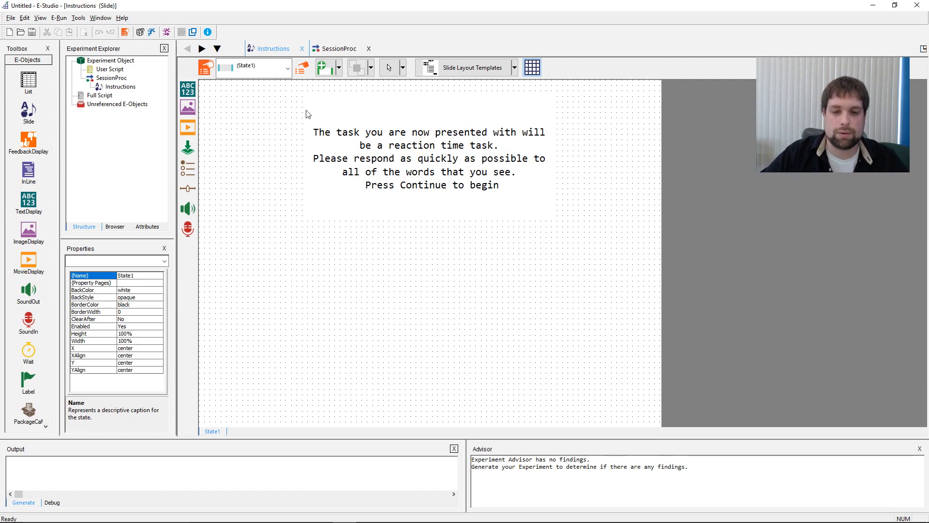
double_click(446, 132)
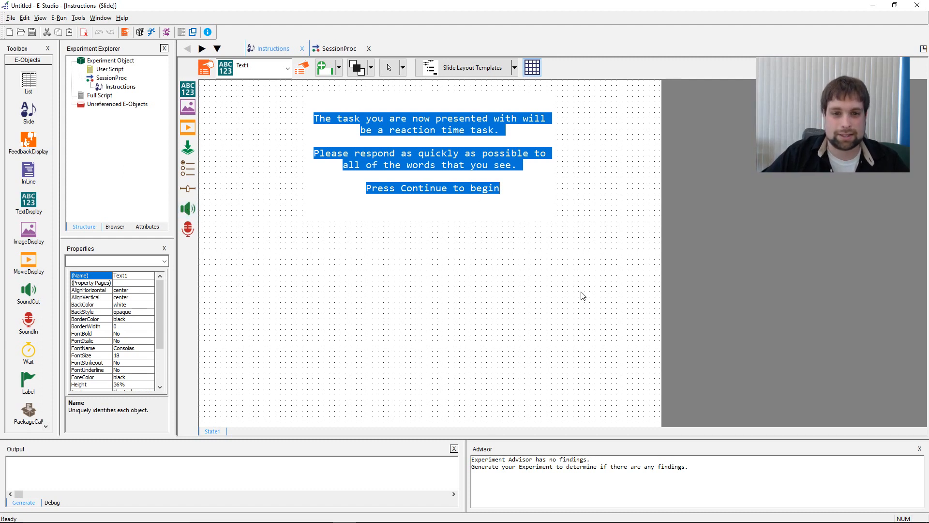
left_click(406, 279)
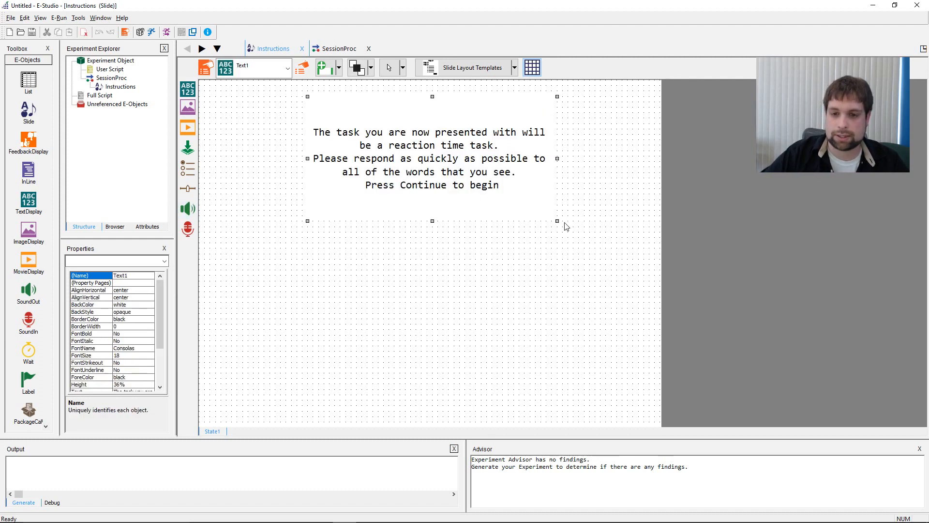
Step: Reposition the instruction text box and enlarge it to about 84% width and 64% height of the slide
left_click_drag(557, 221, 648, 287)
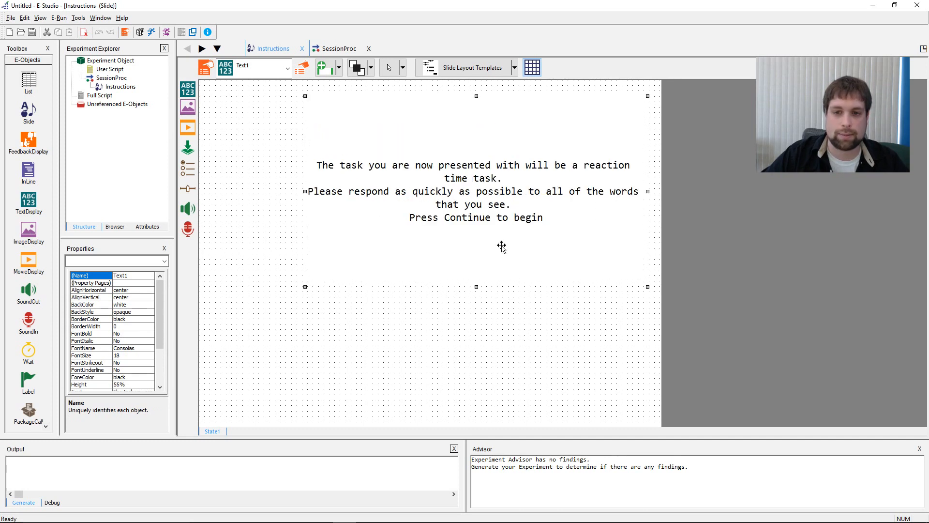
left_click_drag(502, 247, 445, 236)
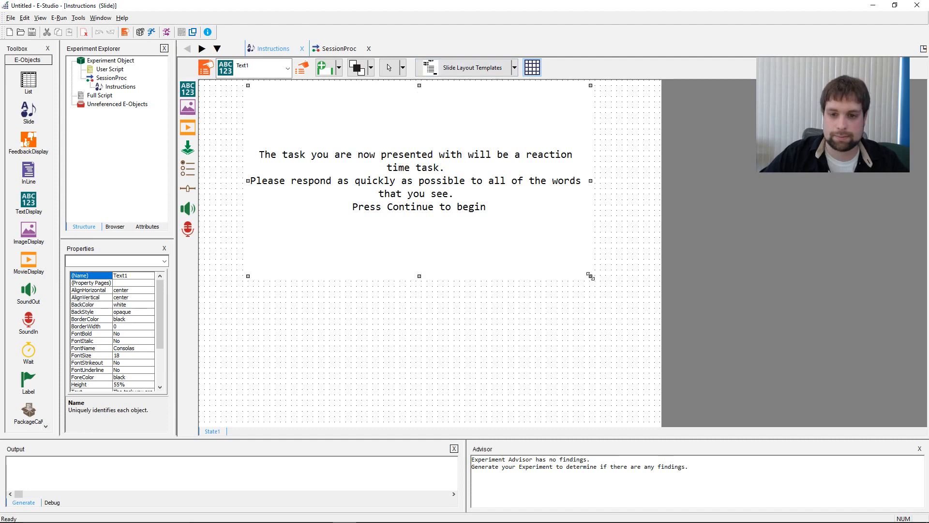
left_click_drag(591, 276, 638, 309)
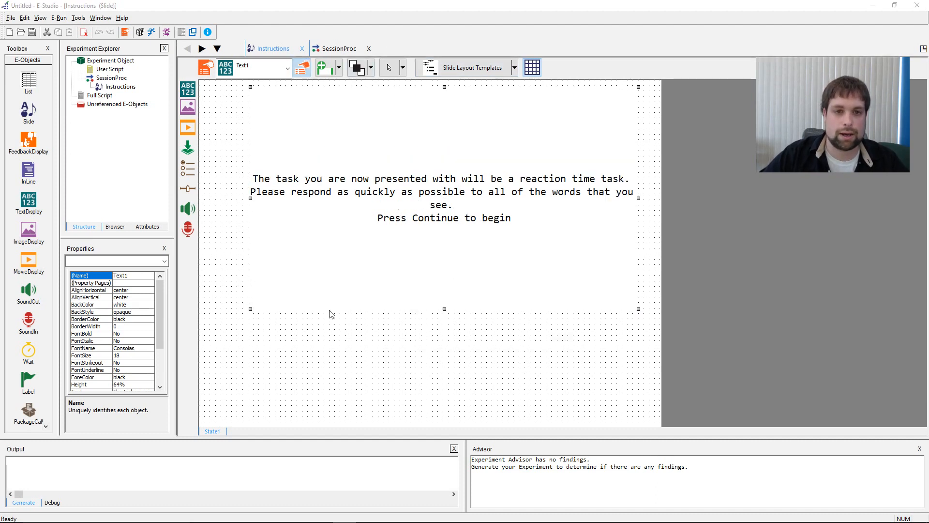
Step: Center the instruction text box on the slide by setting its X and Y positions to center
left_click(302, 67)
left_click(385, 192)
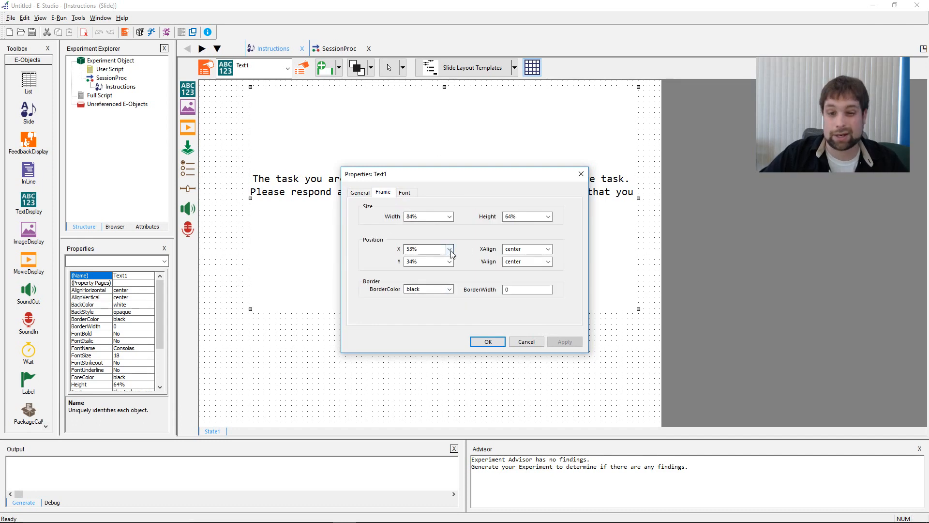
left_click(450, 249)
left_click(426, 257)
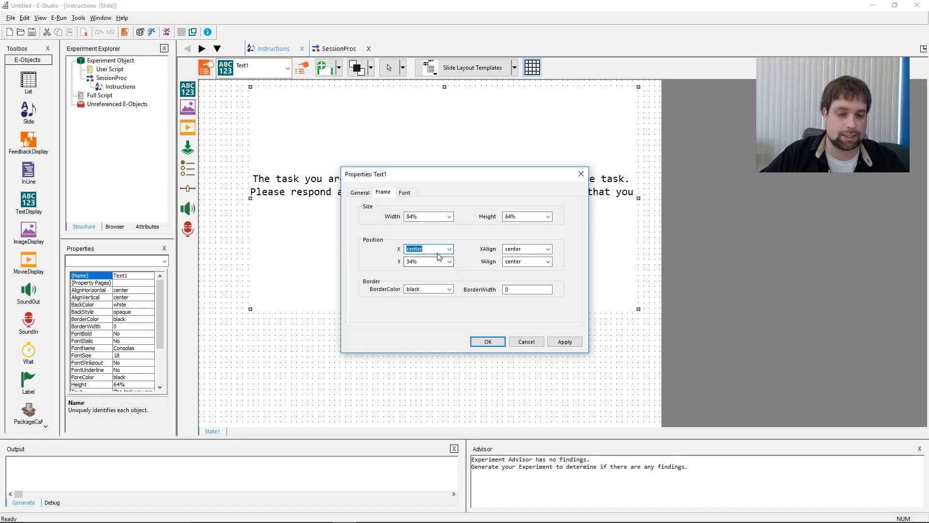
left_click(450, 261)
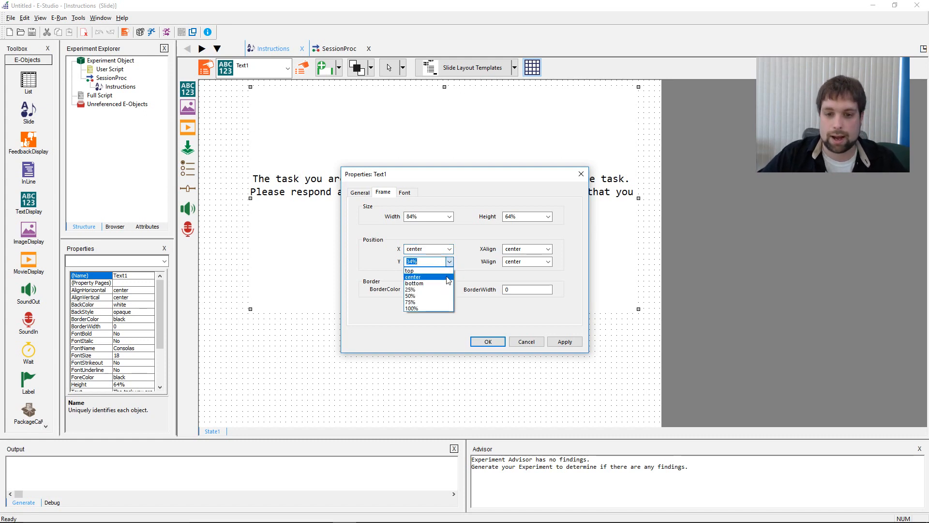
left_click(447, 277)
left_click(564, 342)
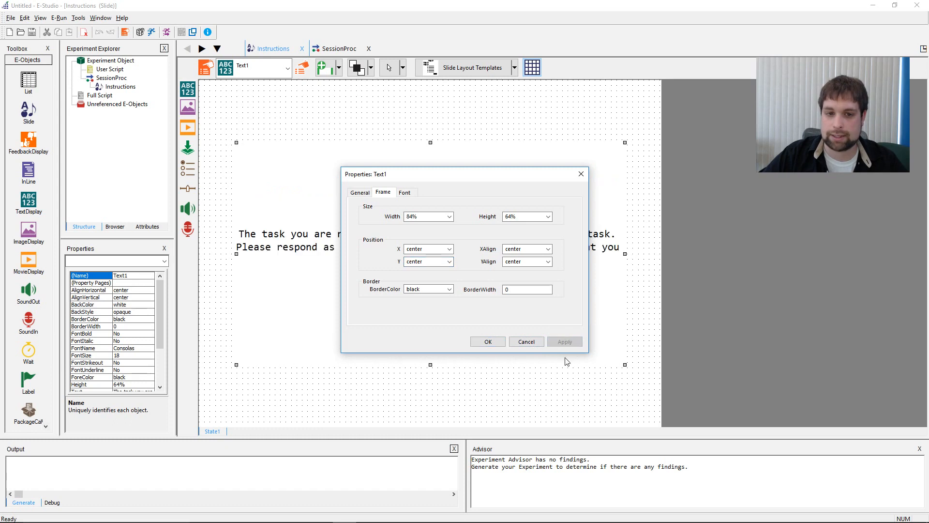
Step: Set the instruction text box's width and height to 75% each and close its properties
left_click(449, 216)
left_click(439, 240)
left_click(548, 217)
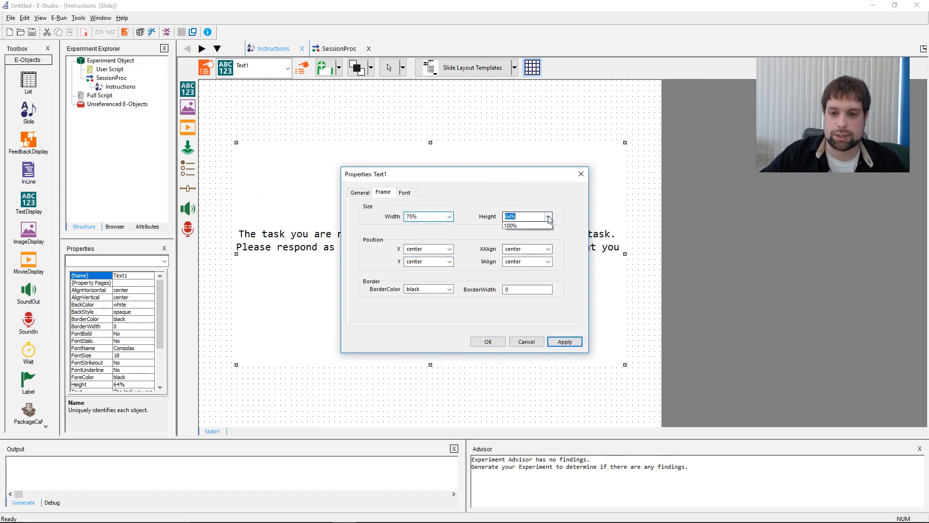
left_click(533, 233)
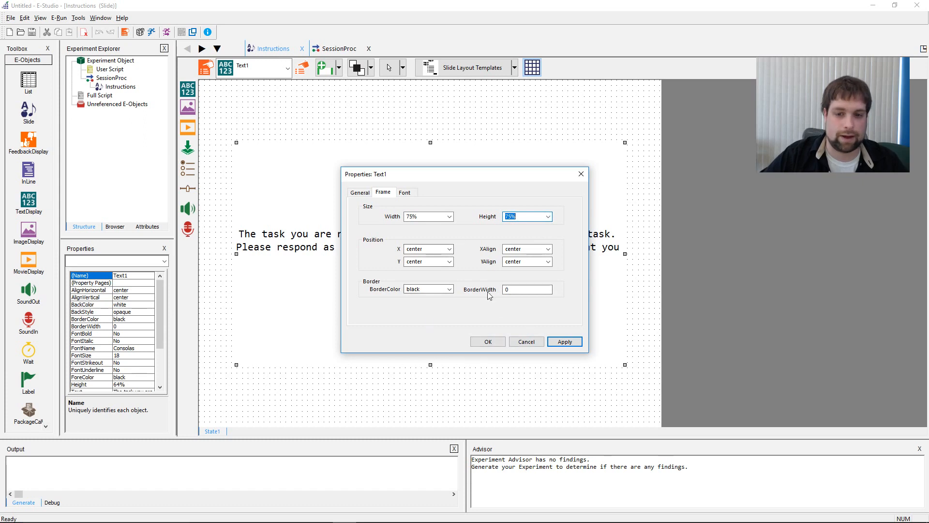
left_click(563, 342)
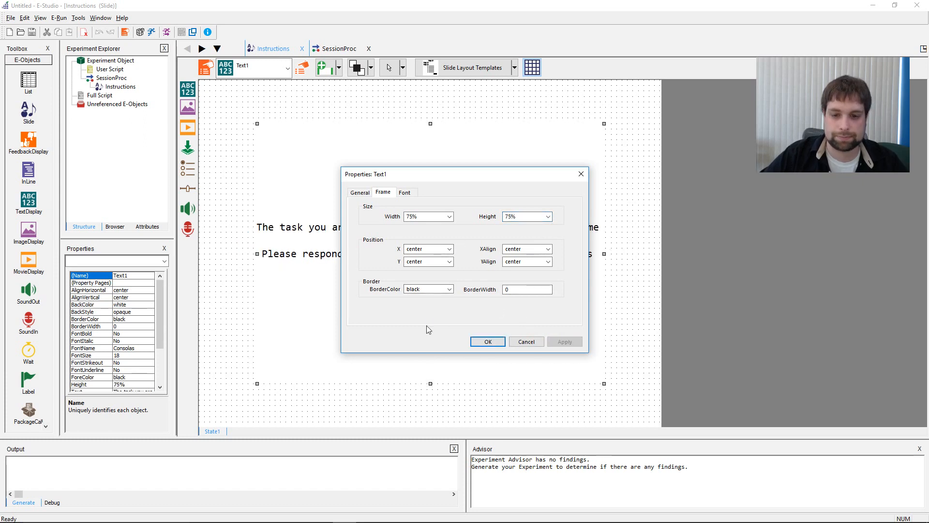
left_click(486, 342)
left_click(237, 248)
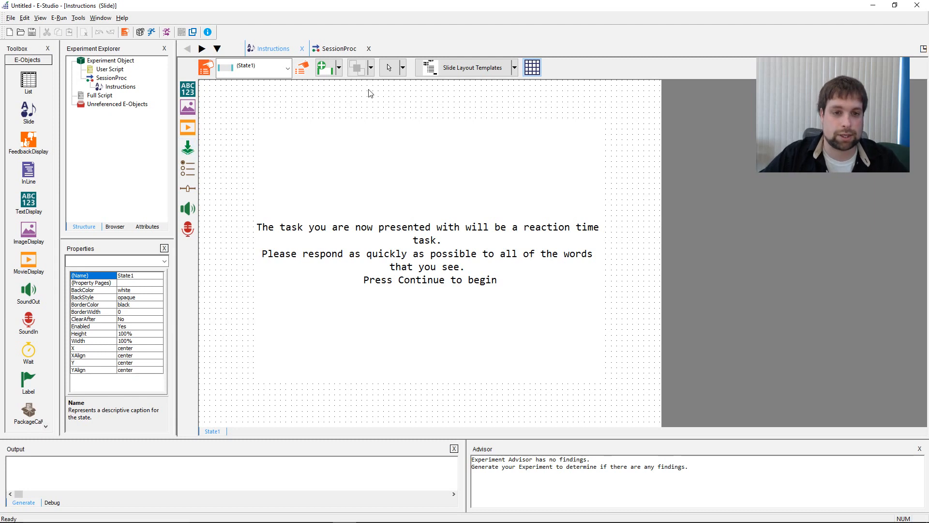
Step: Add a button below the instruction text, placed at about 51% X and 94% Y
left_click(191, 150)
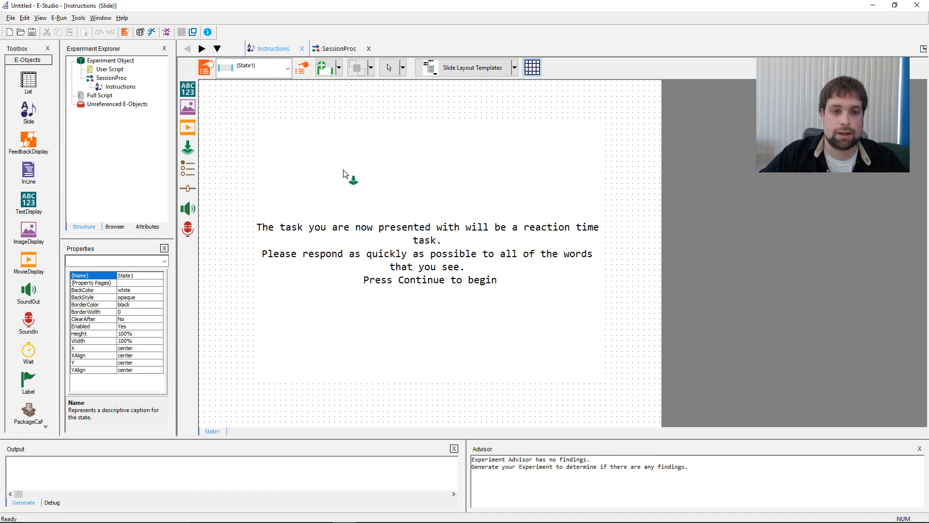
left_click(437, 403)
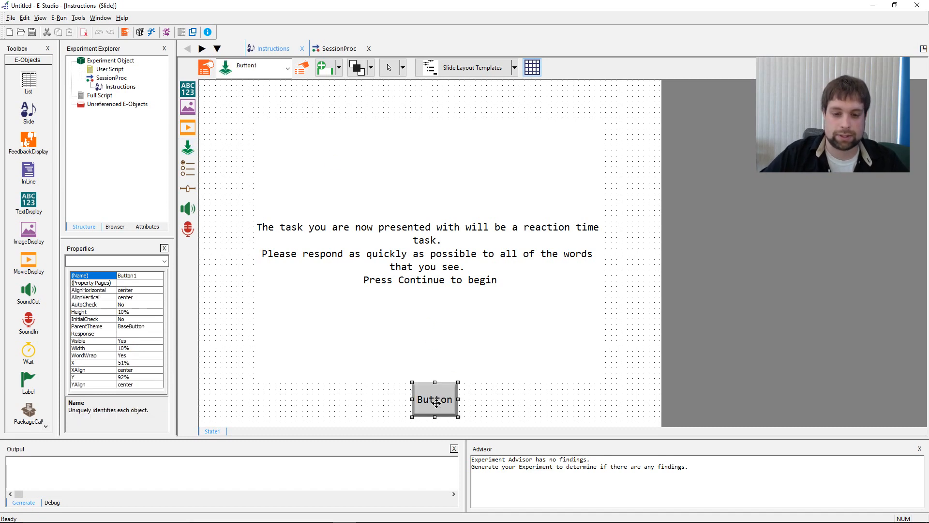
left_click_drag(436, 403, 436, 408)
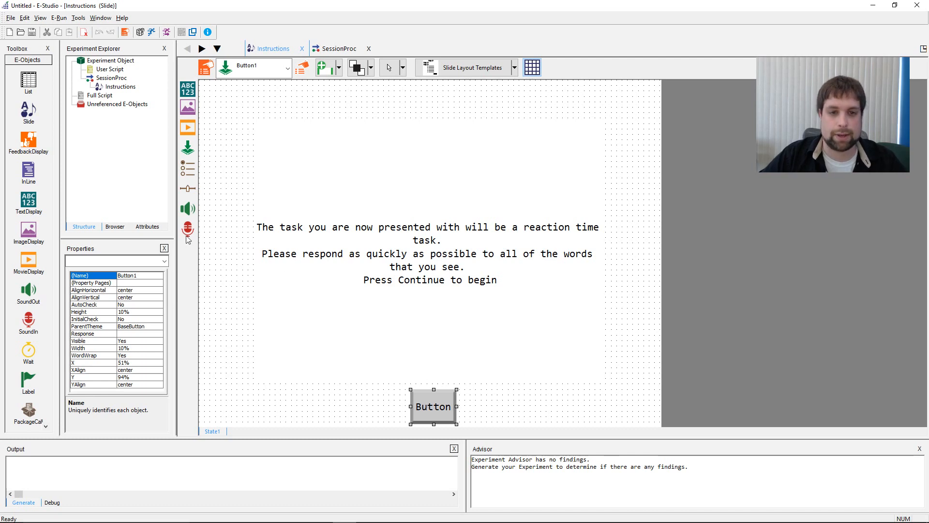
Step: Rename the new button as Continue in its general properties
left_click(288, 69)
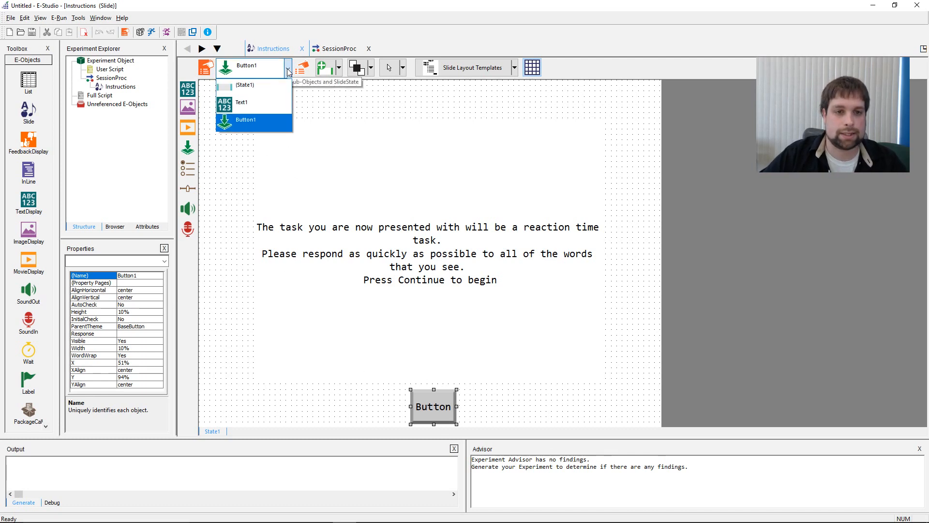
left_click(270, 121)
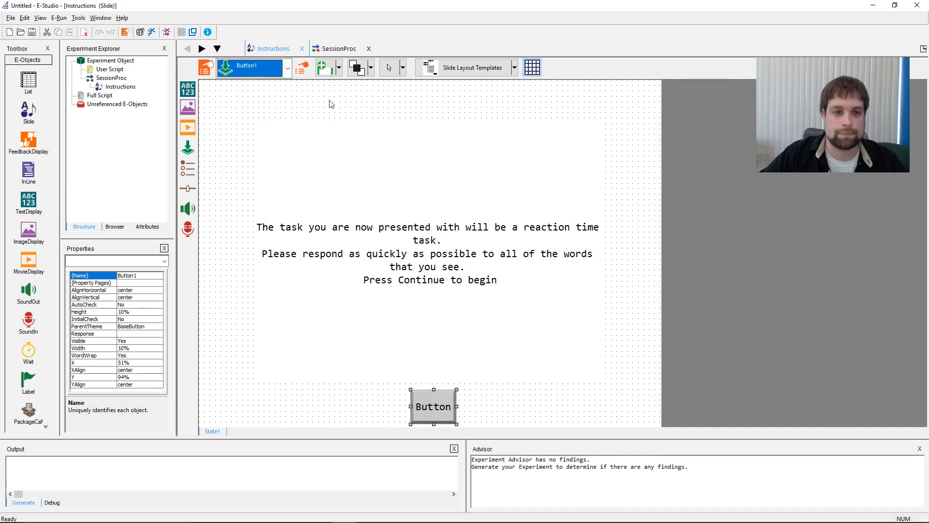
left_click(306, 66)
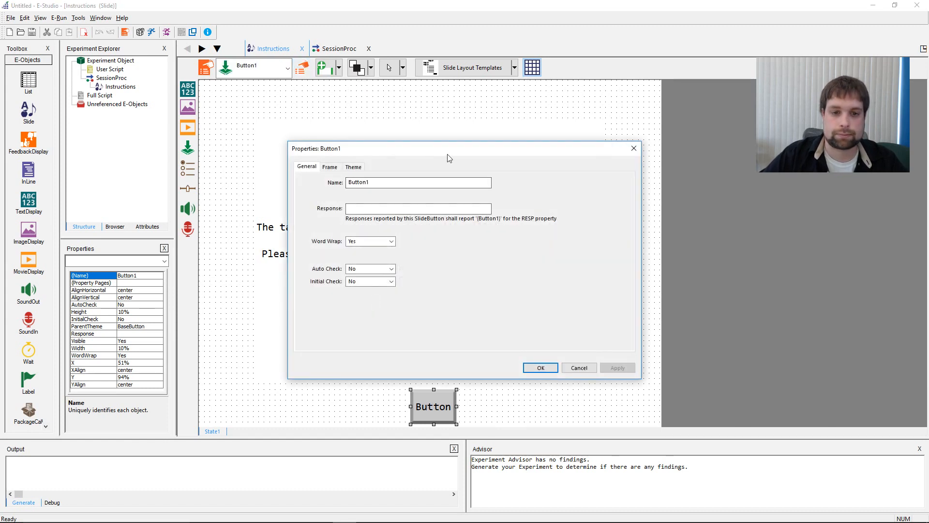
left_click_drag(449, 151, 447, 107)
left_click_drag(413, 135, 288, 133)
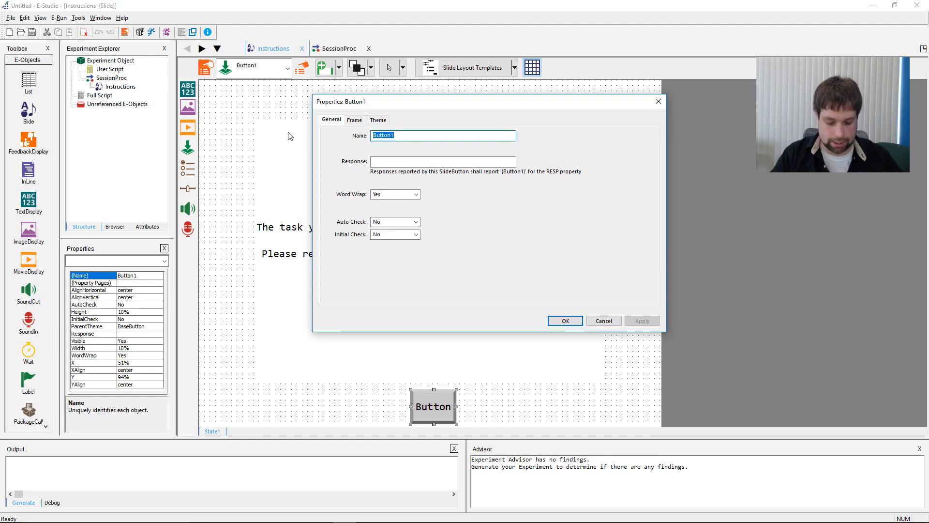
type("C")
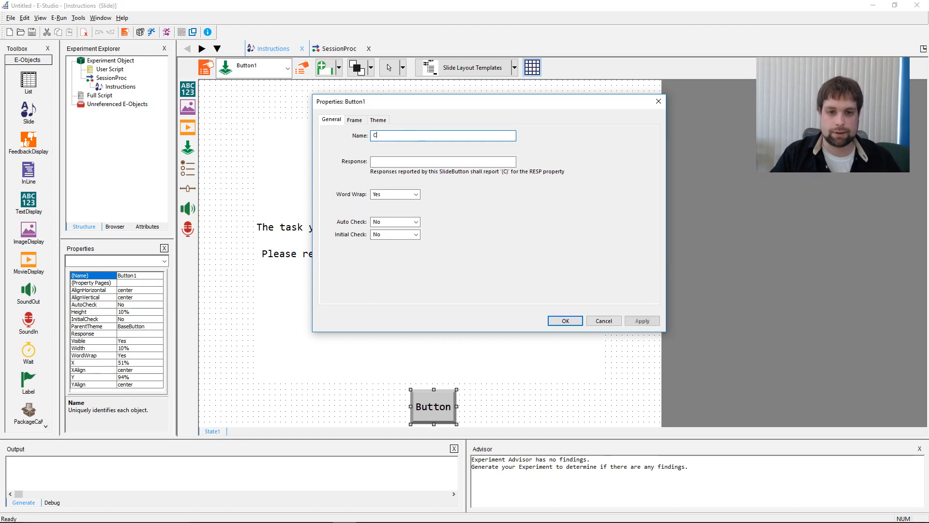
type("ointinue")
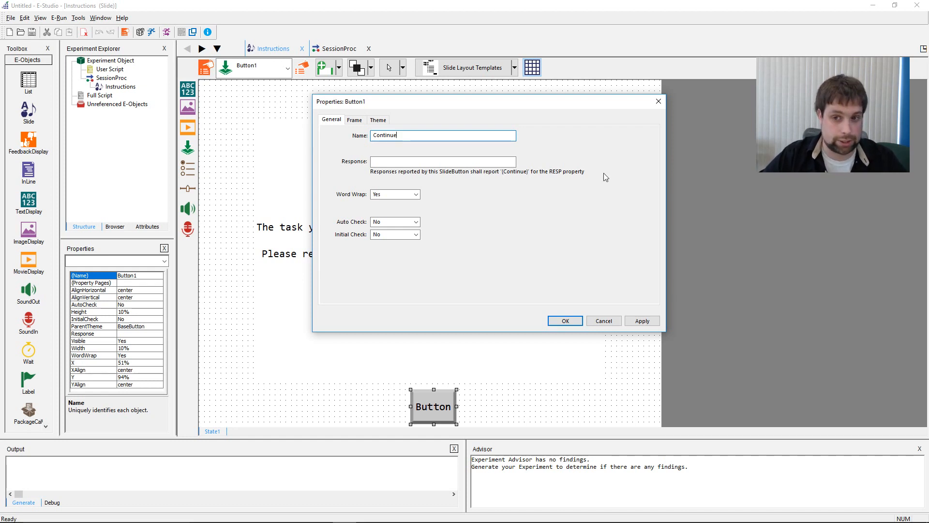
key("Tab")
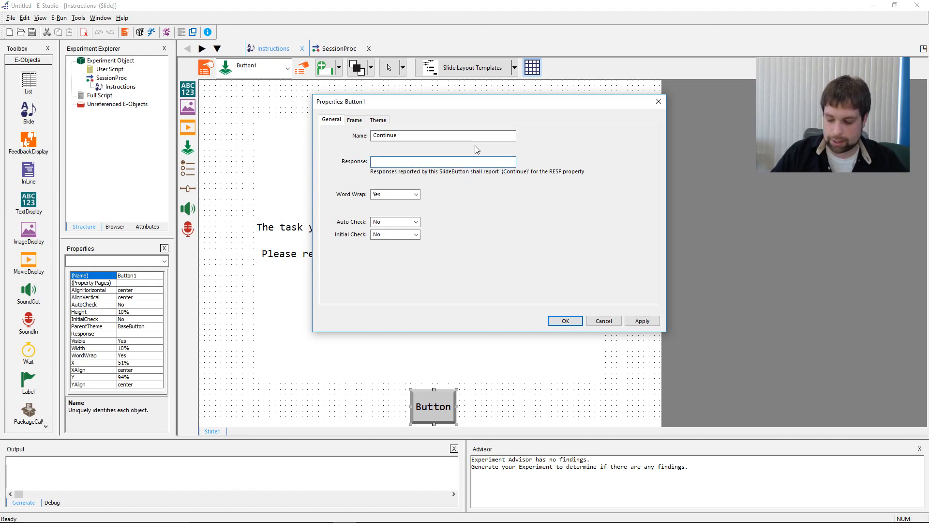
type("1")
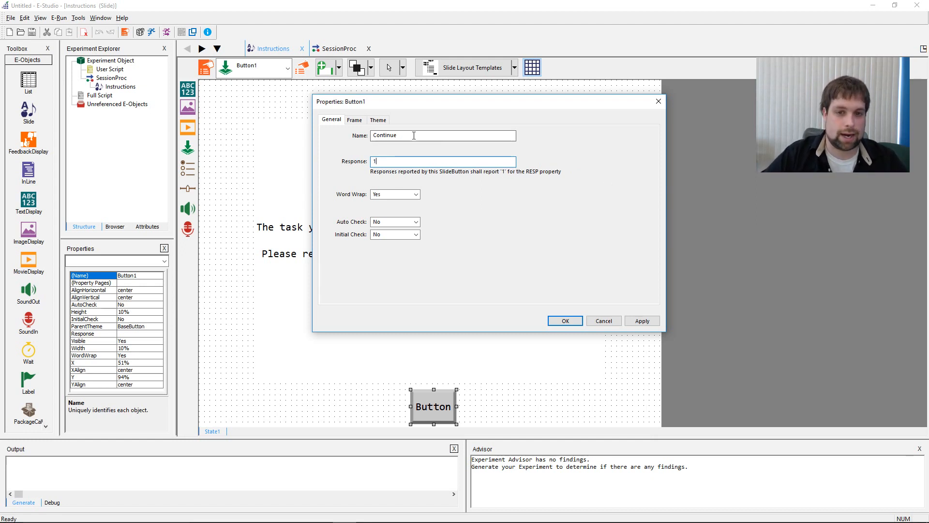
double_click(405, 160)
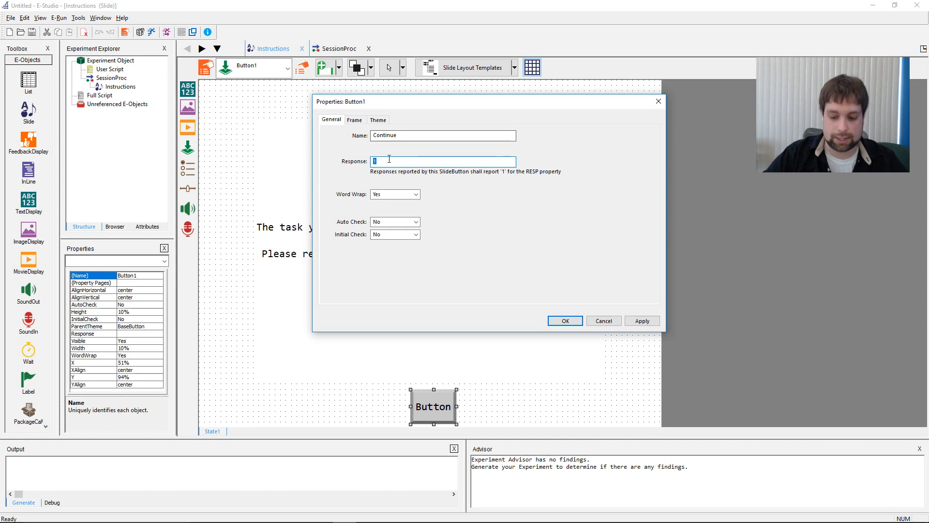
key("BackSpace")
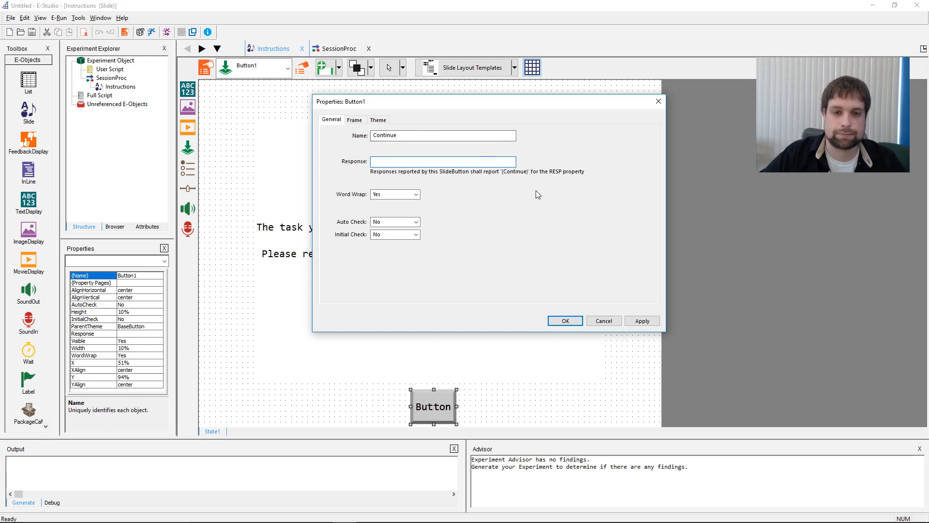
Step: Change the button's displayed theme text to "Continue" and close its properties
left_click(361, 121)
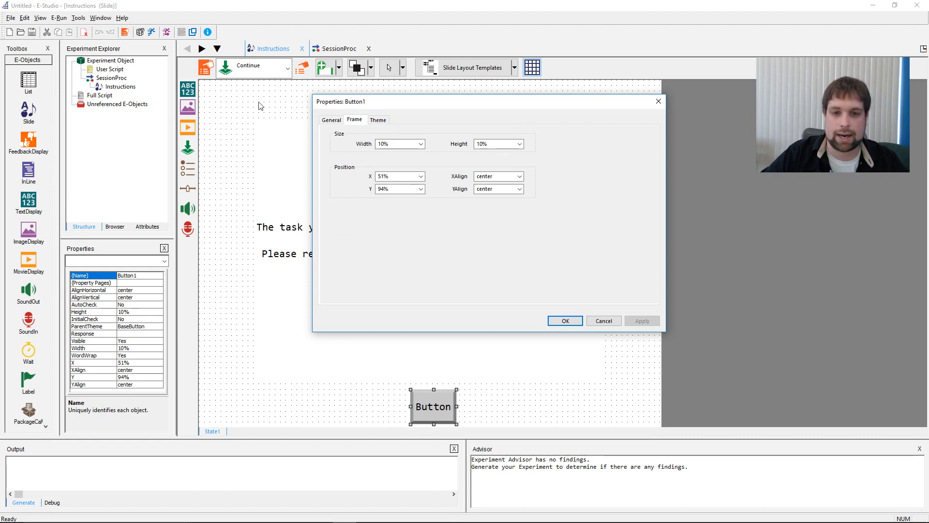
left_click(378, 120)
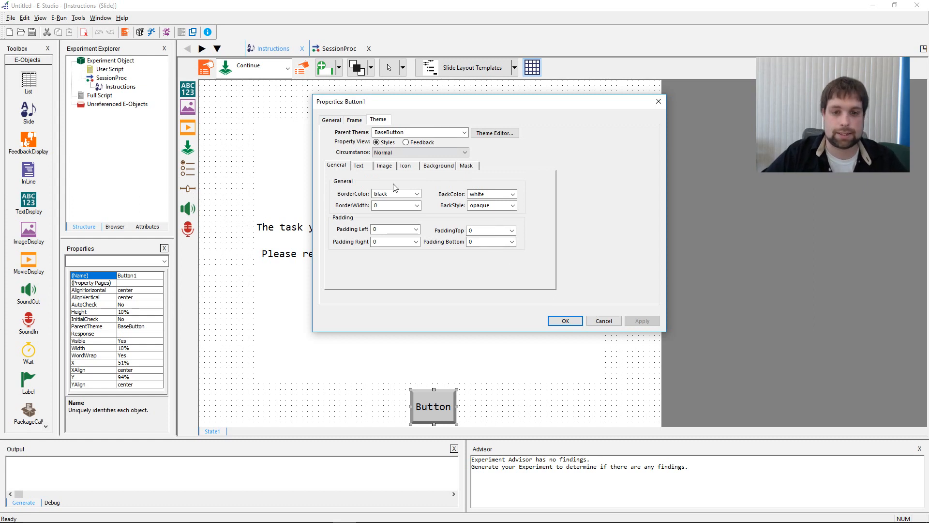
left_click(356, 166)
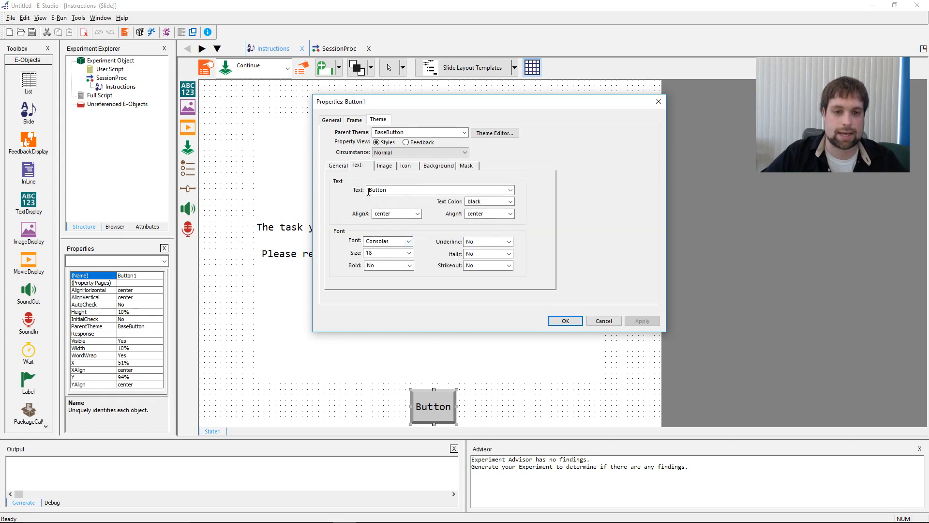
double_click(400, 190)
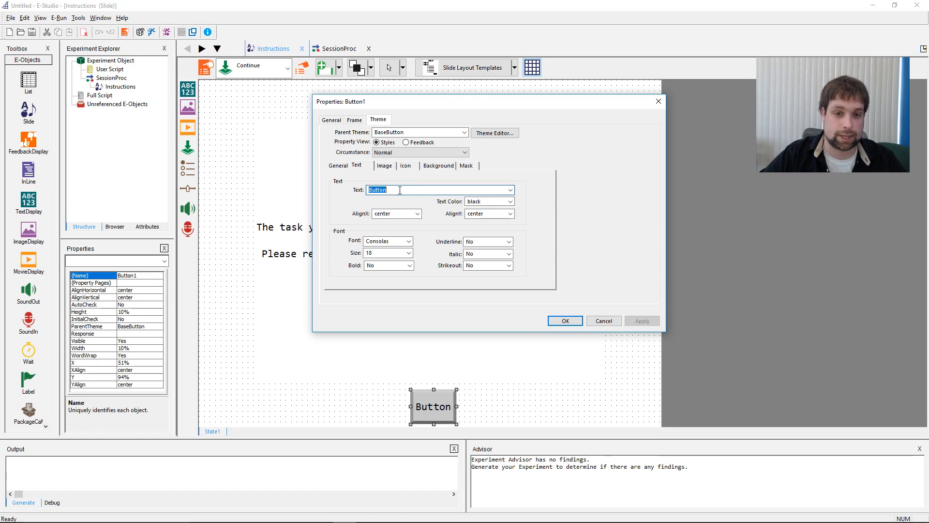
type("Continue")
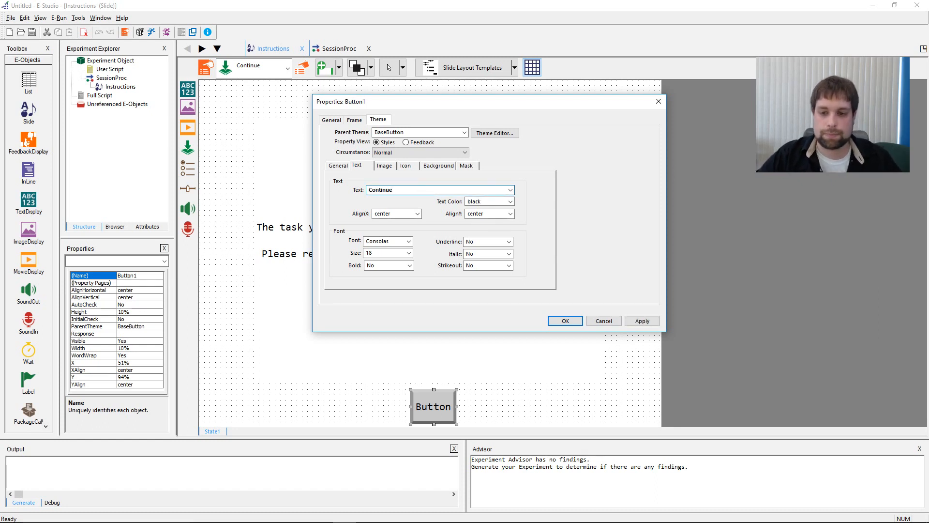
left_click(642, 321)
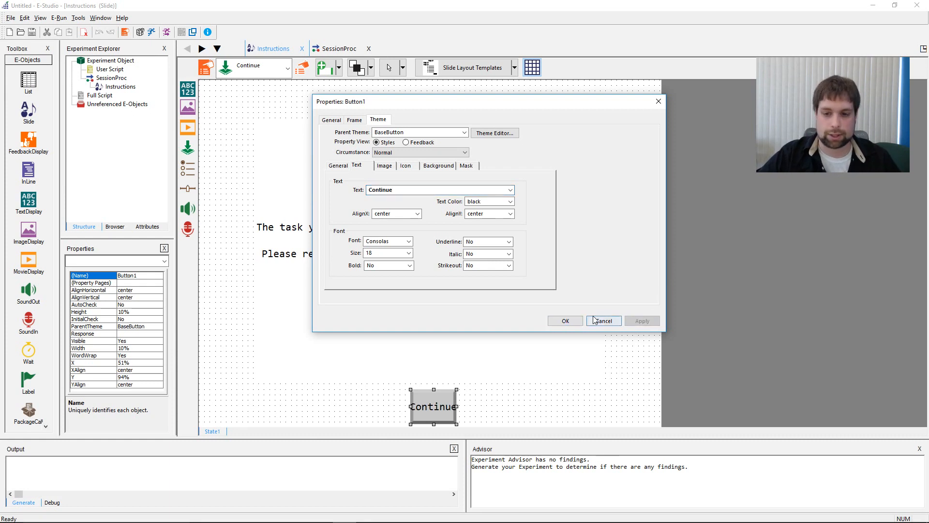
left_click(563, 321)
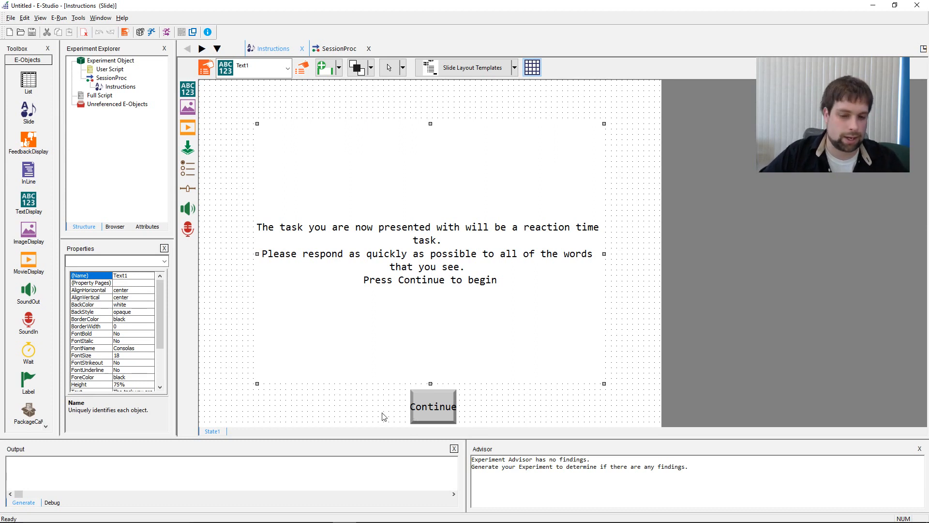
Step: Widen the Continue button to about 18% and reposition it at about 50% X, so its label fits
left_click(413, 408)
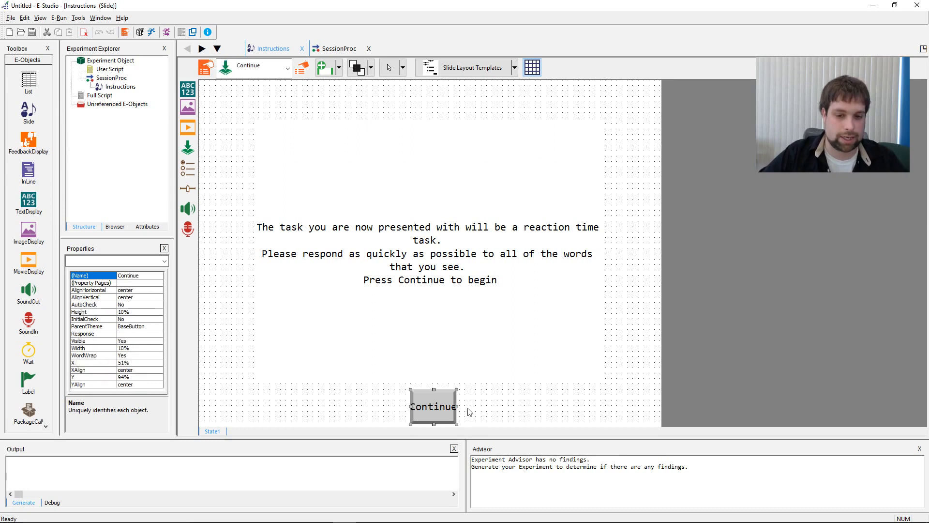
left_click(494, 408)
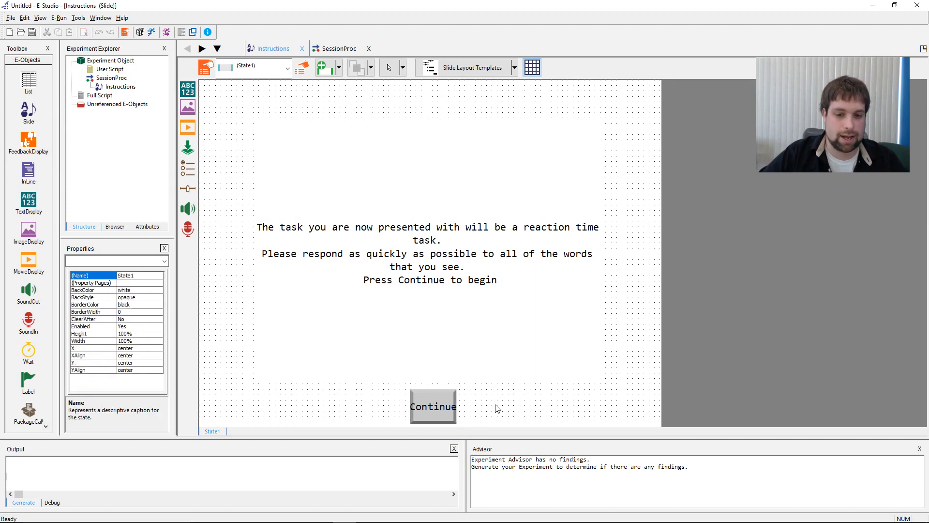
left_click(441, 406)
left_click_drag(484, 387, 439, 403)
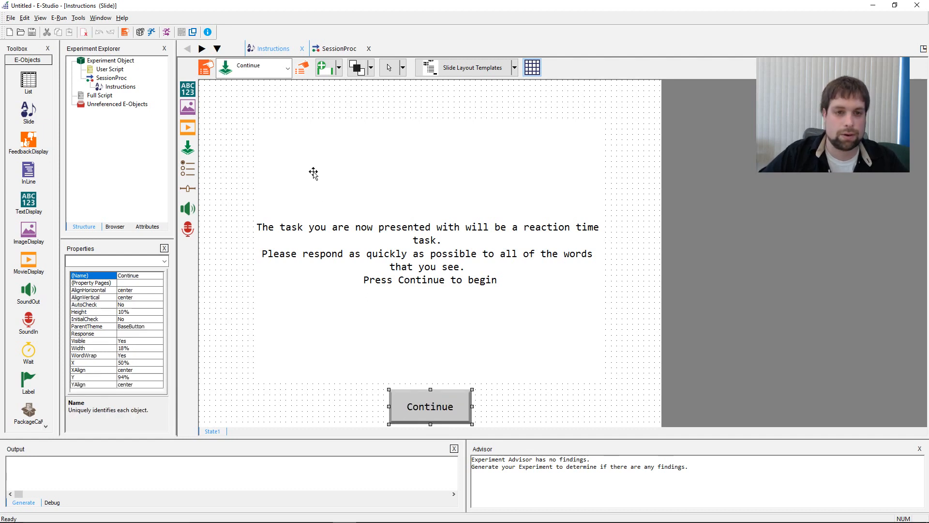
Step: Replace the Continue button's frame width with the attribute reference [TheWidth]
left_click(302, 67)
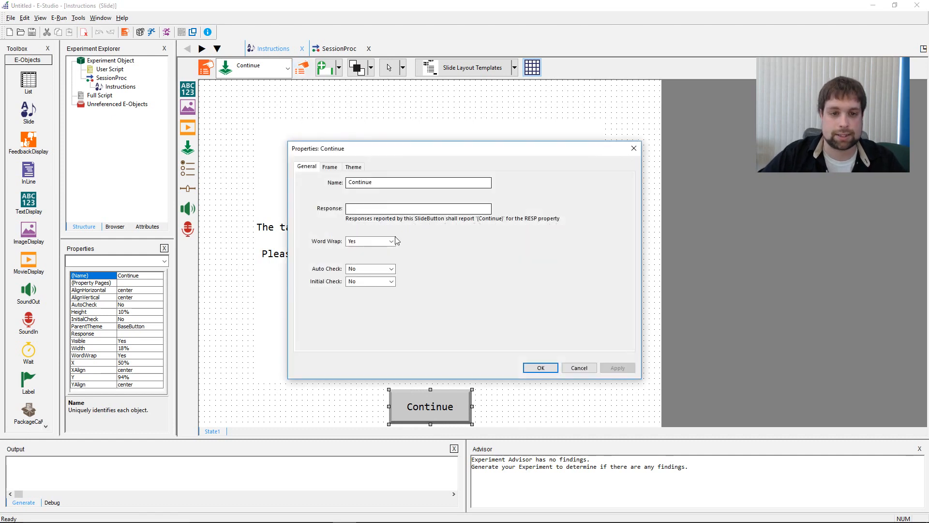
left_click(334, 166)
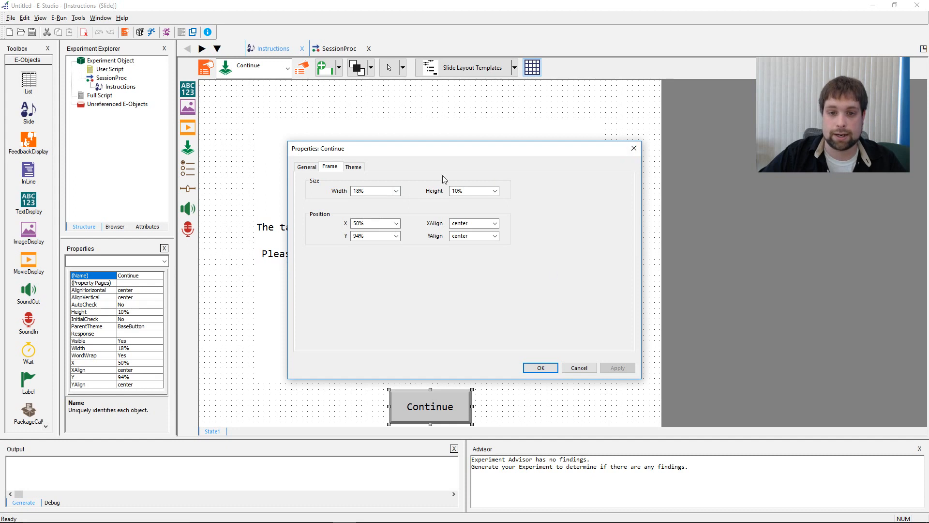
key("Tab")
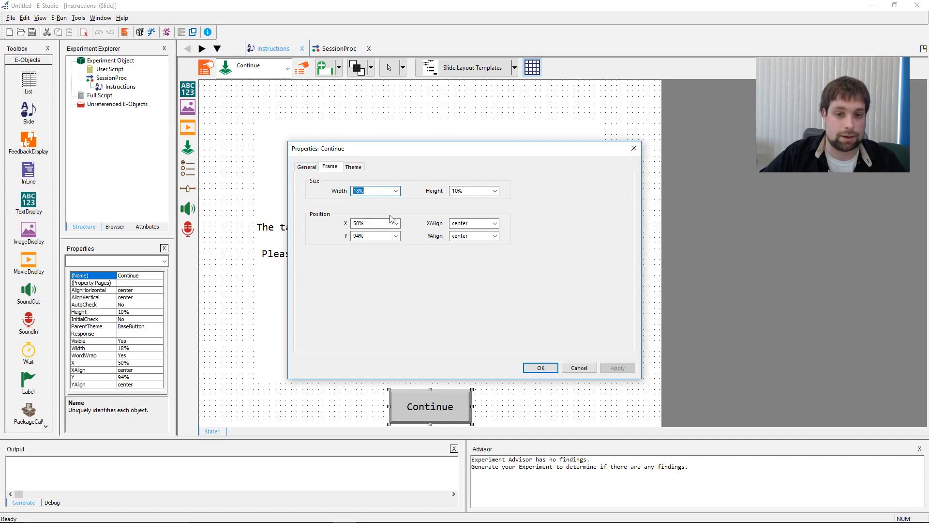
key("Tab")
left_click(490, 191)
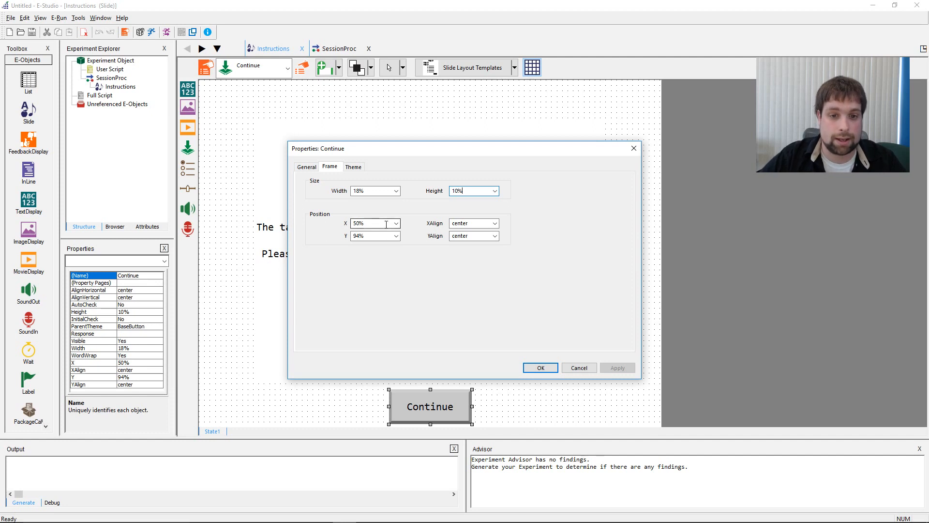
double_click(382, 192)
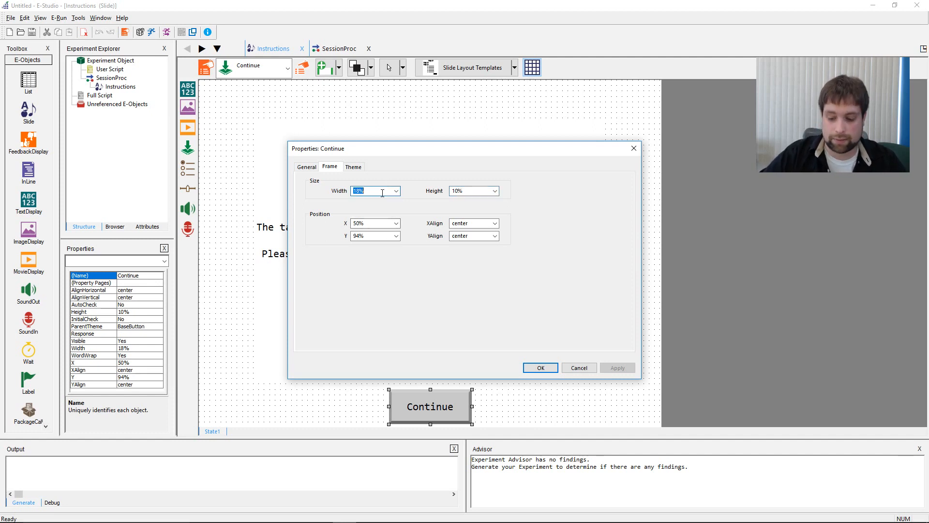
key("BackSpace")
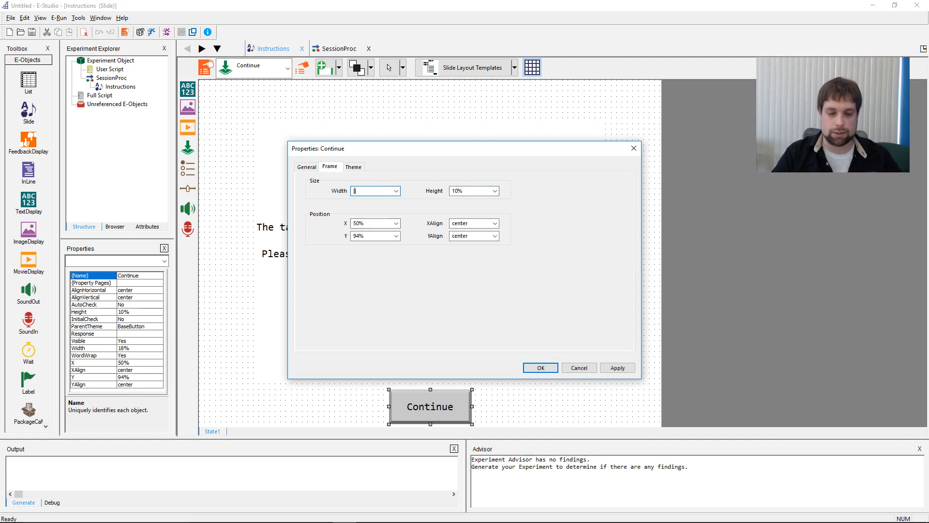
type("[The")
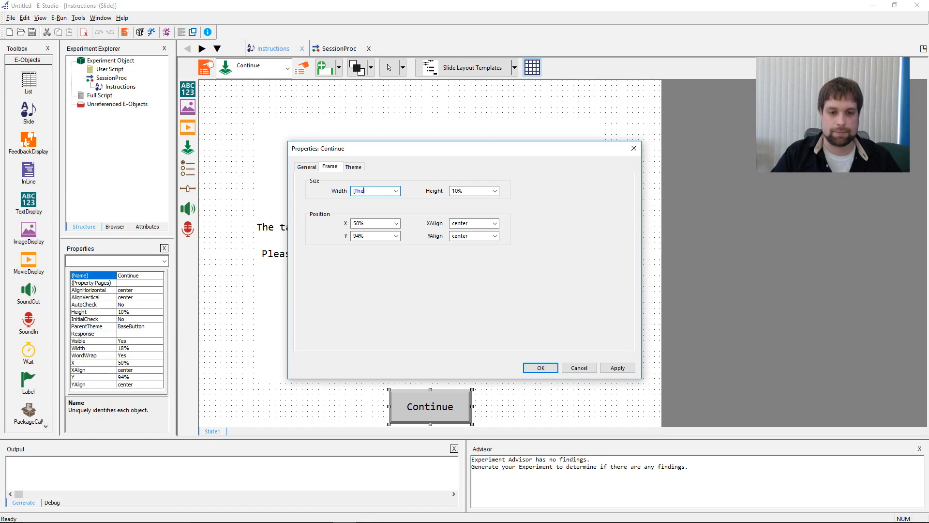
type("Width]")
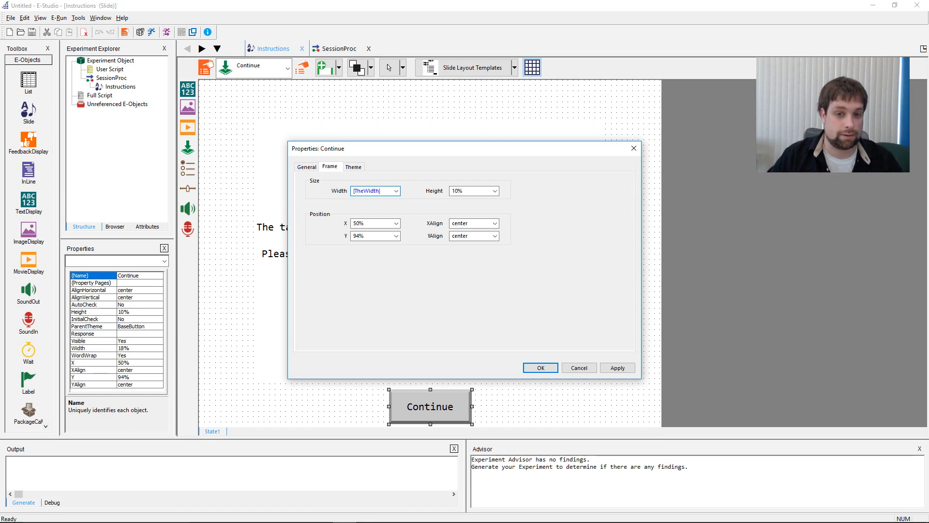
Step: Set the Continue button's width back to 18% and apply its frame properties
key("BackSpace")
key("BackSpace")
key("BackSpace")
key("BackSpace")
key("BackSpace")
key("BackSpace")
key("BackSpace")
key("BackSpace")
key("BackSpace")
key("BackSpace")
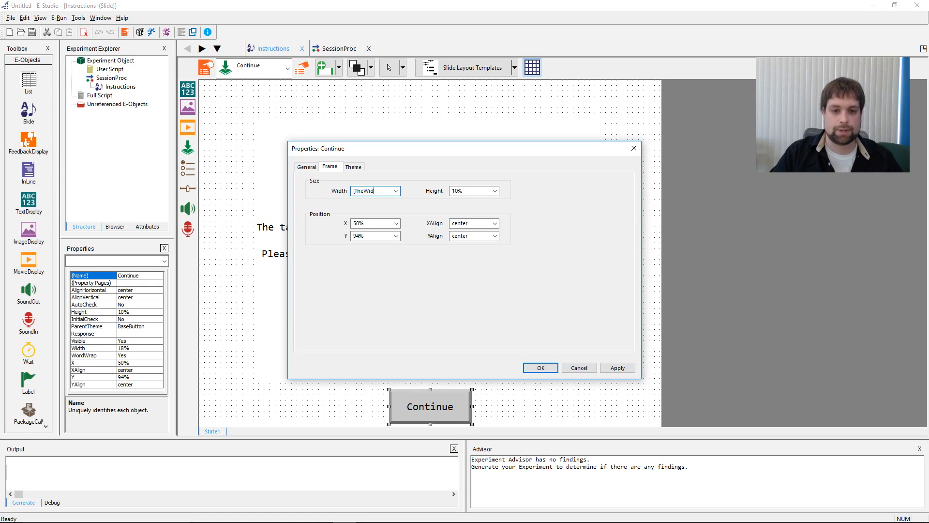
type("18")
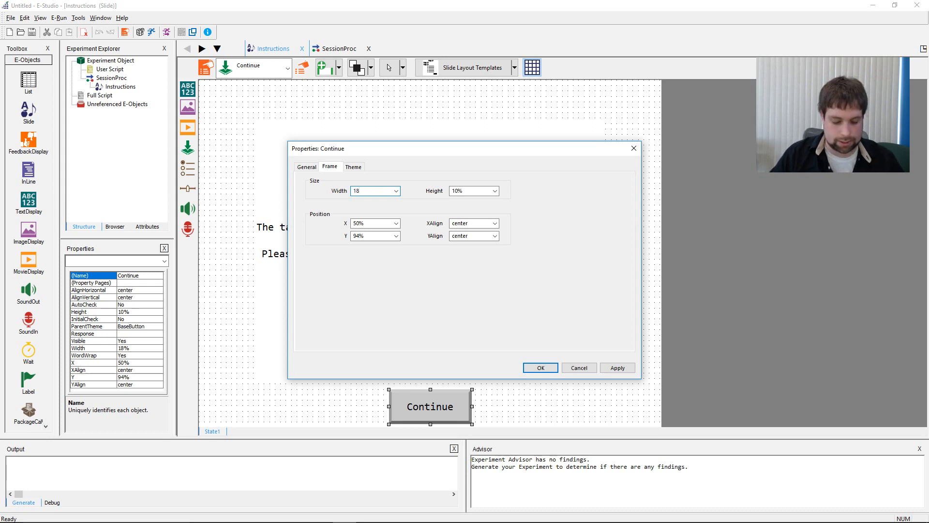
type("%")
left_click(621, 367)
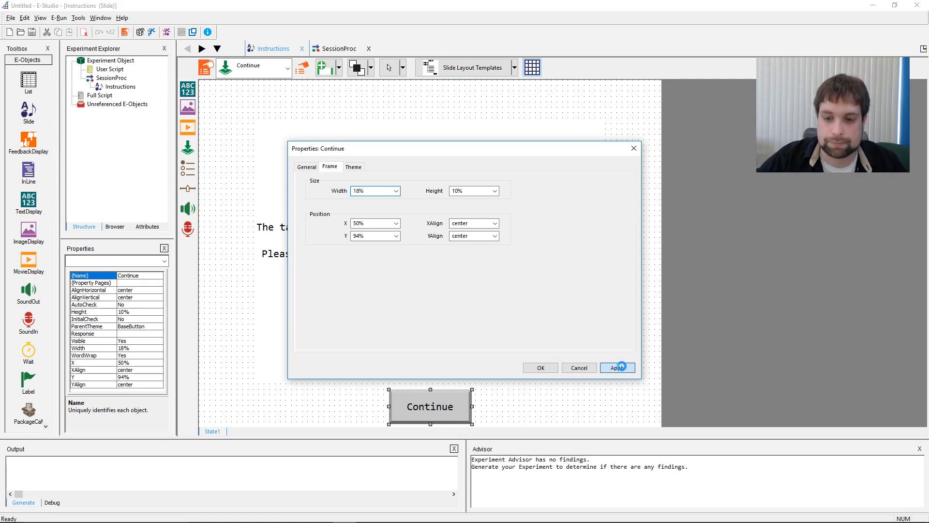
left_click(541, 367)
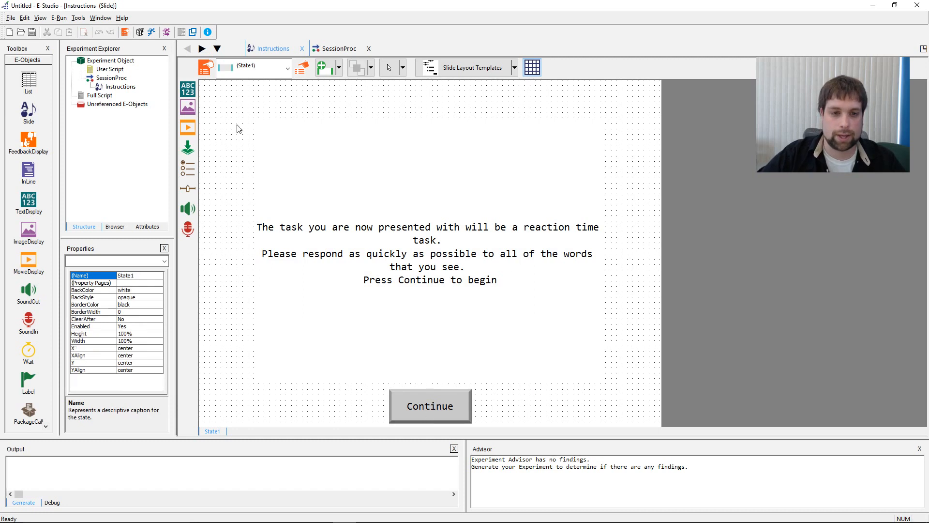
Step: Set the Instructions slide's duration to (infinite) in the slide's own properties
left_click(449, 409)
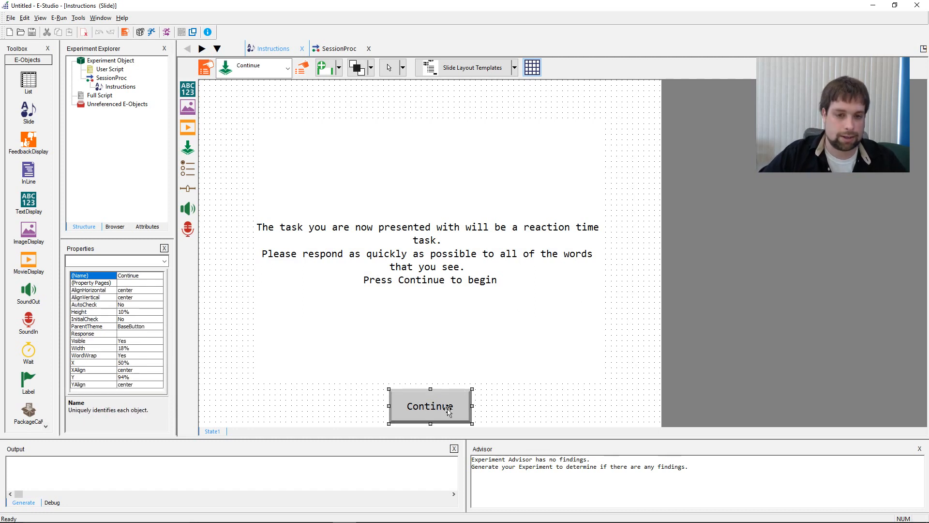
left_click(479, 283)
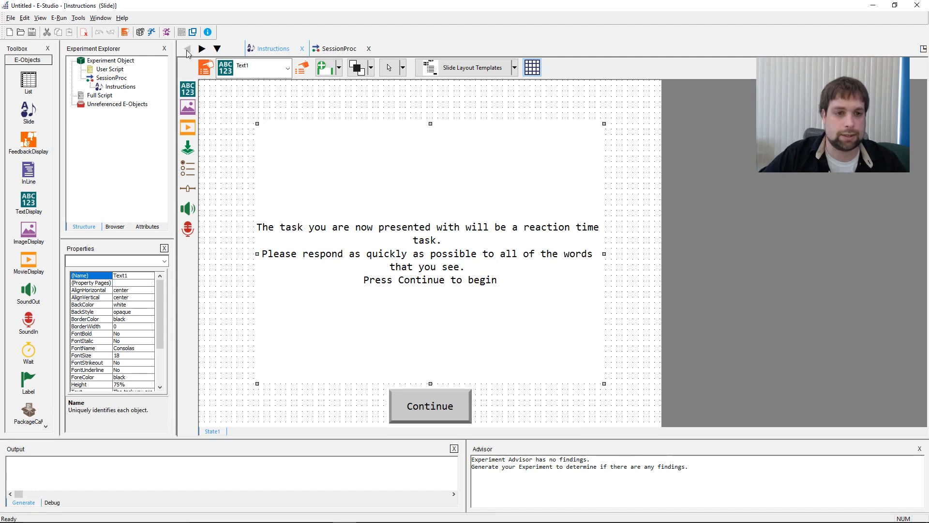
left_click(205, 66)
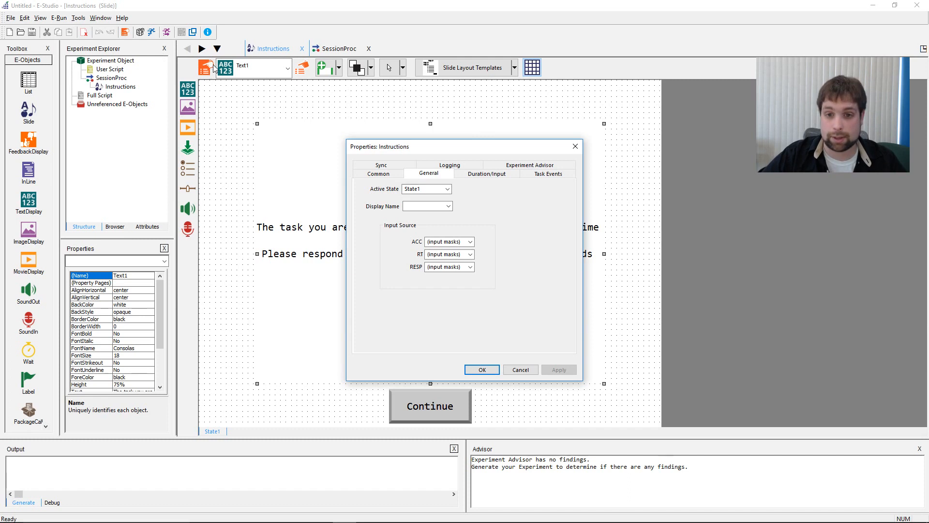
left_click(487, 174)
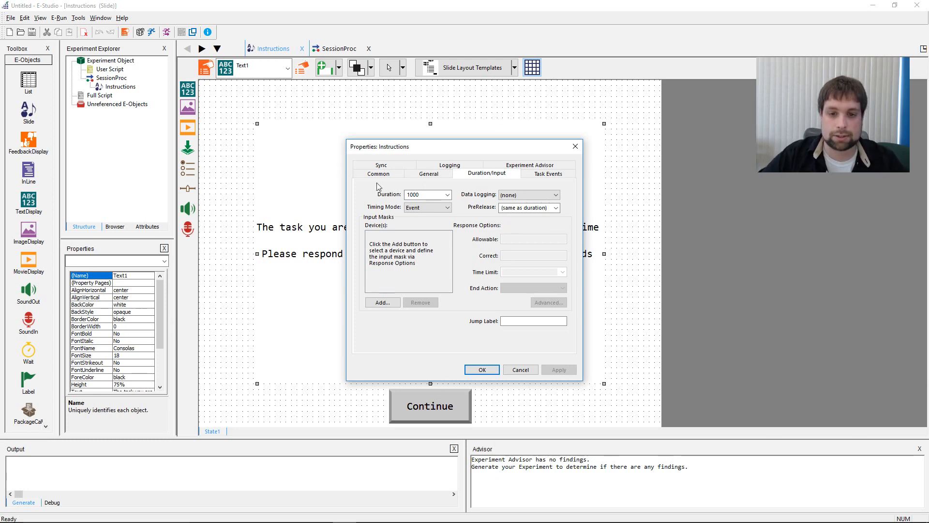
left_click(448, 195)
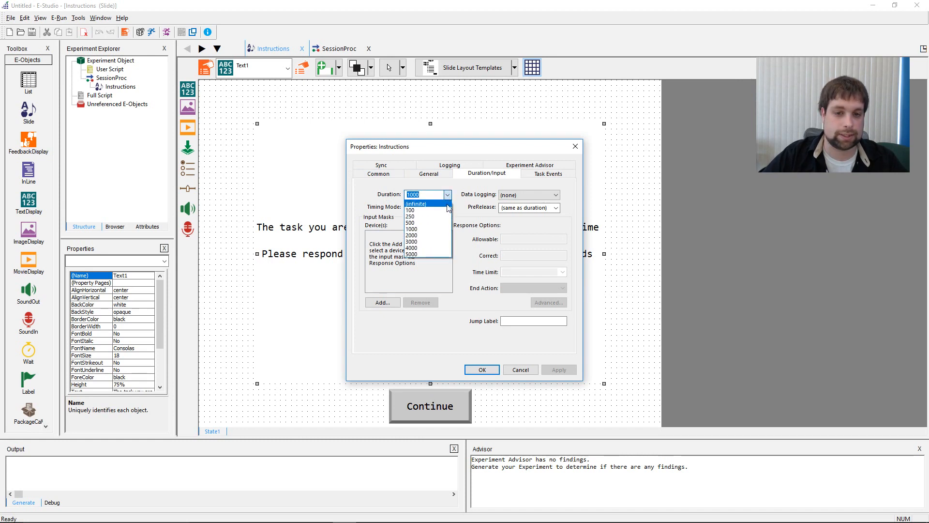
left_click(421, 202)
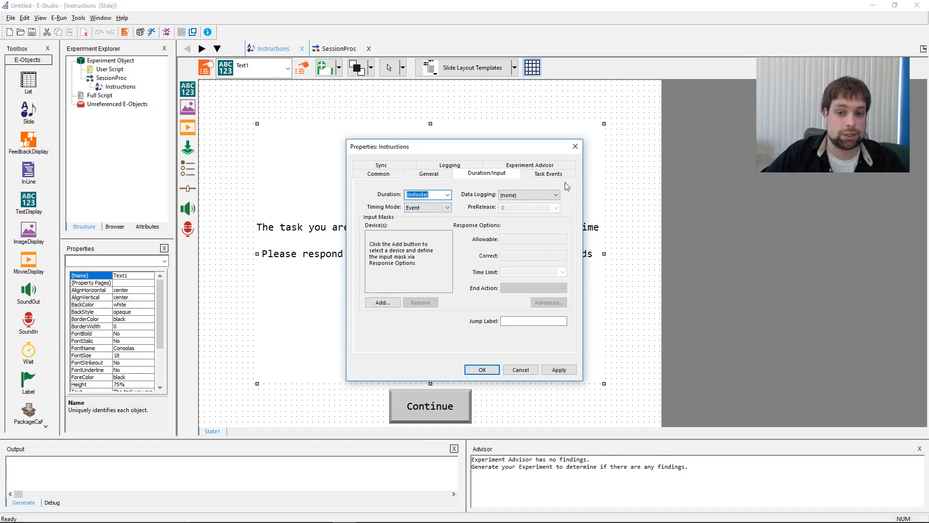
Step: Set the Instructions slide's data logging to Time Audit Only and apply the change
left_click(557, 194)
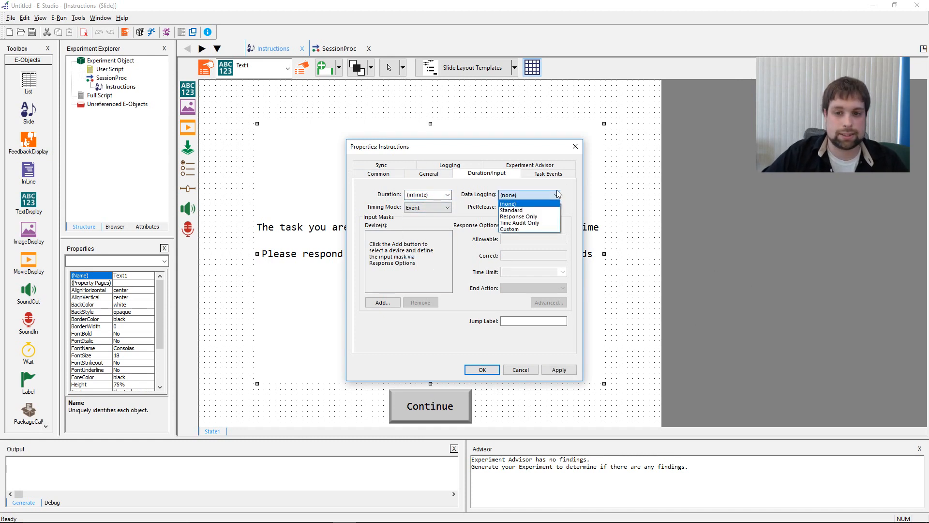
left_click(554, 222)
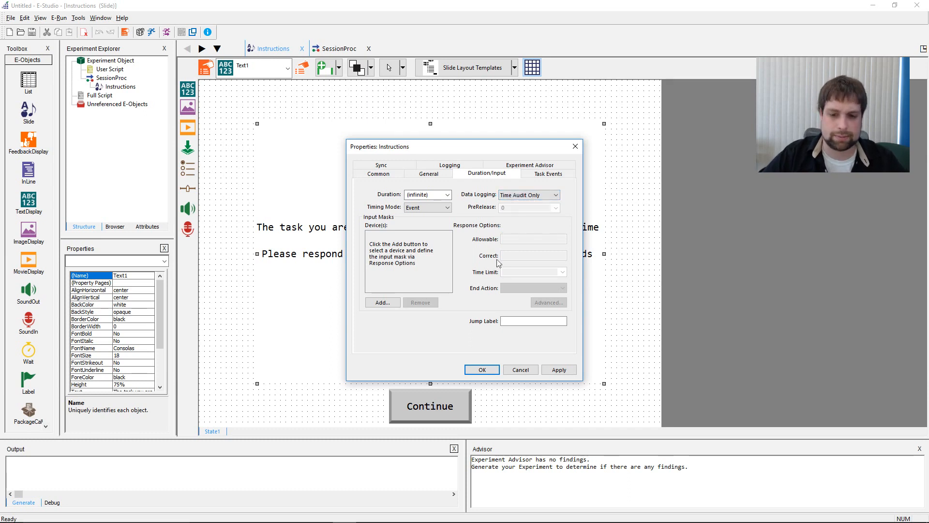
left_click(573, 373)
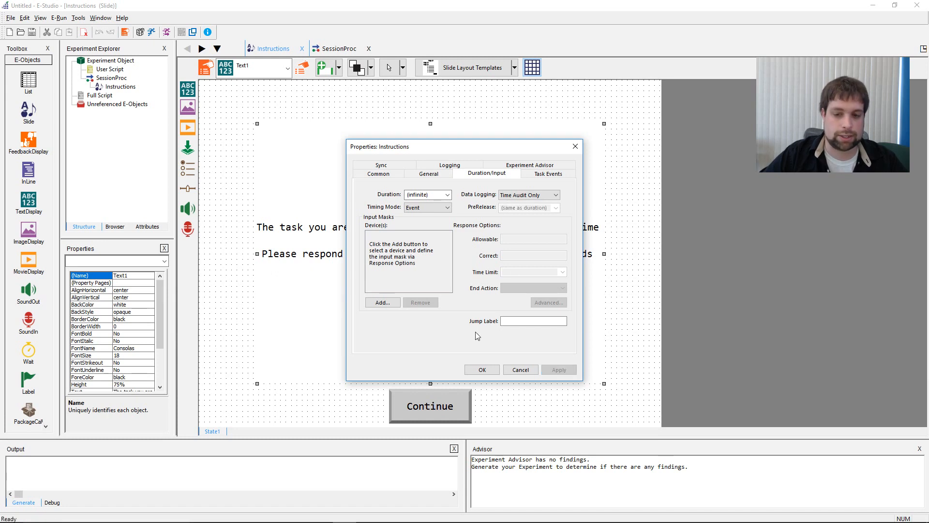
Step: Add a Button input device to the Instructions slide's input masks
left_click_drag(452, 150, 429, 138)
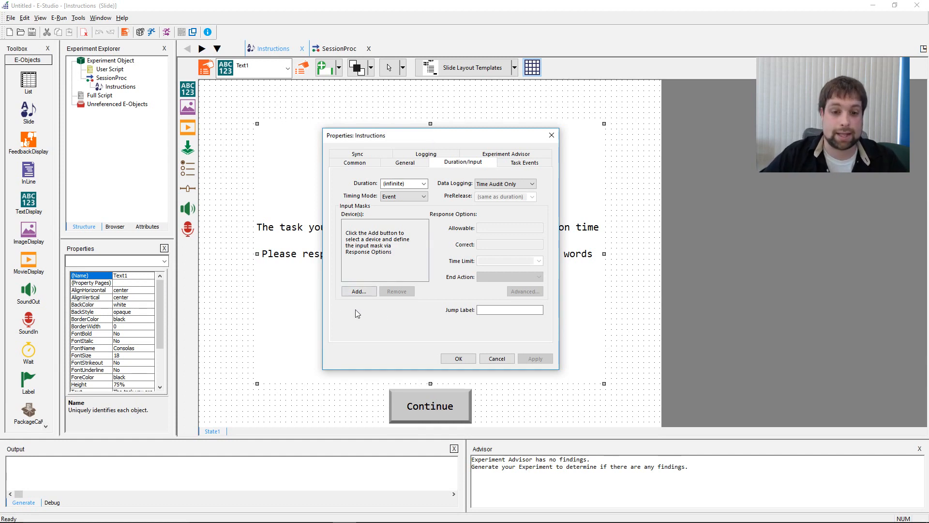
left_click(361, 292)
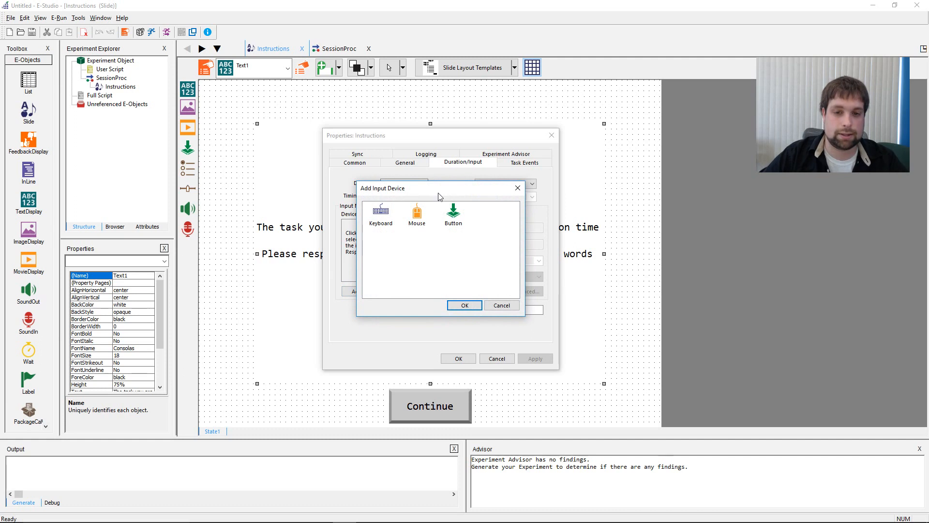
left_click_drag(454, 187, 501, 173)
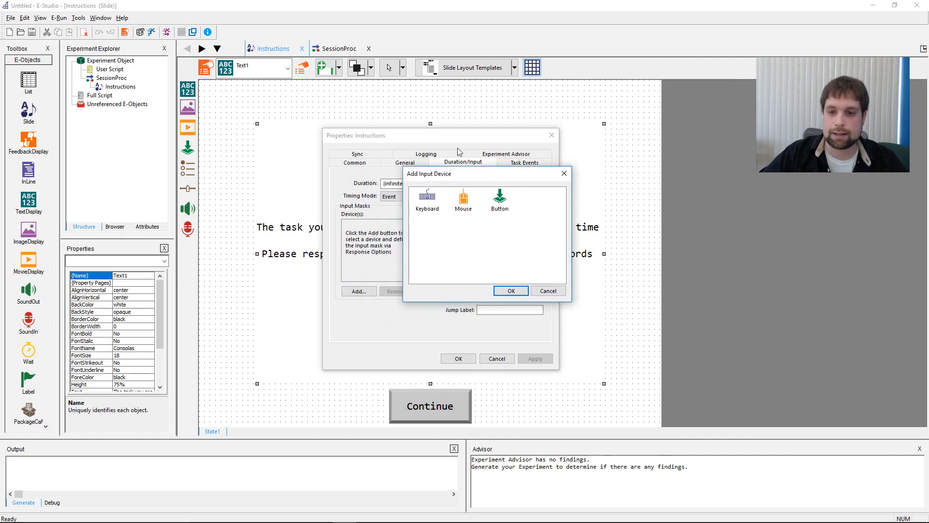
double_click(500, 198)
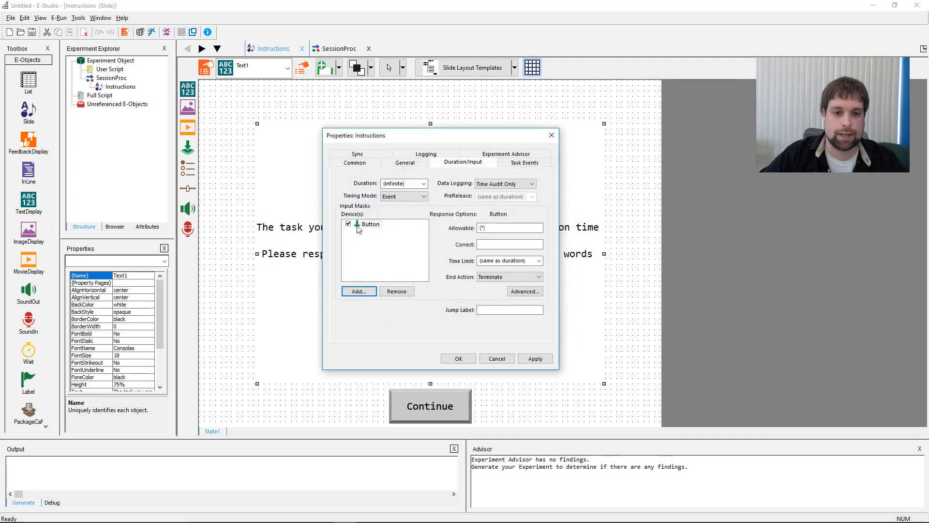
left_click(359, 228)
Step: Try {Continue} as the Button device's allowable response, and restore the {*} wildcard
left_click(485, 227)
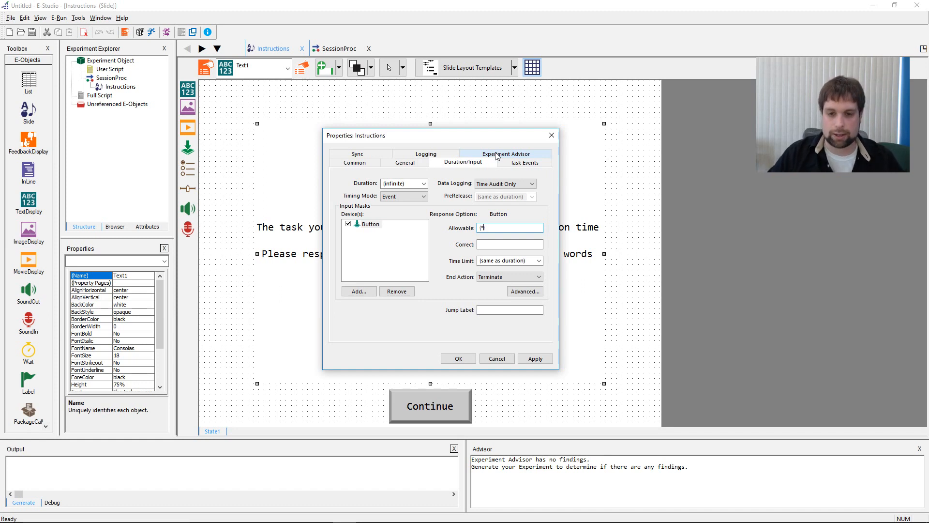
type("{Continue}")
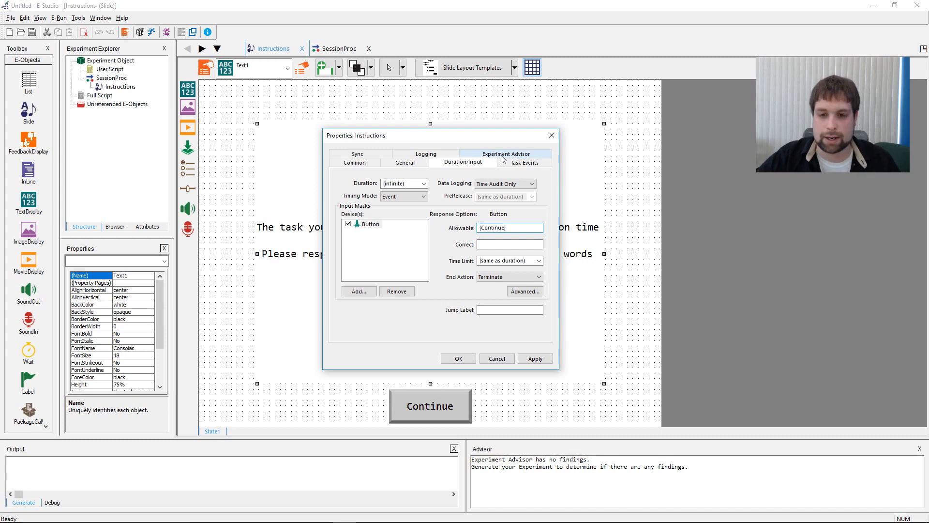
key("BackSpace")
key("BackSpace")
key("BackSpace")
key("BackSpace")
key("BackSpace")
key("BackSpace")
key("BackSpace")
key("BackSpace")
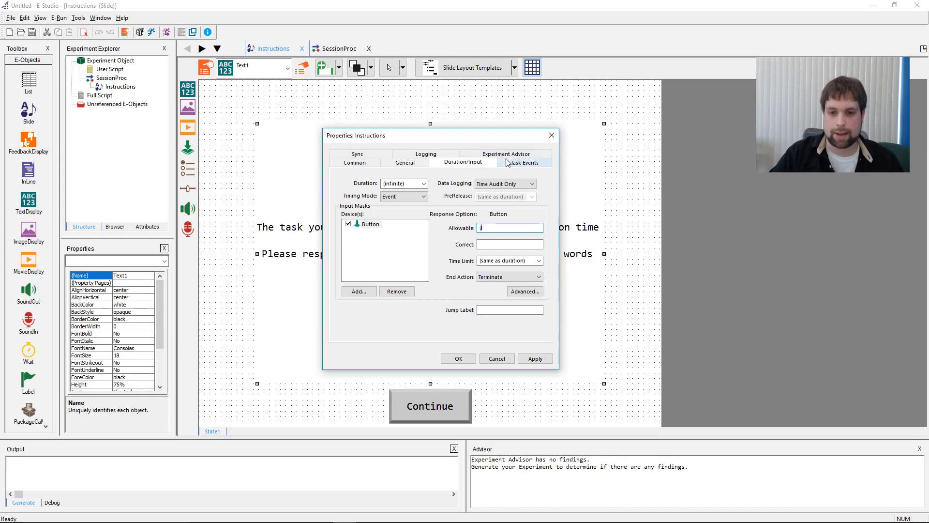
type("*")
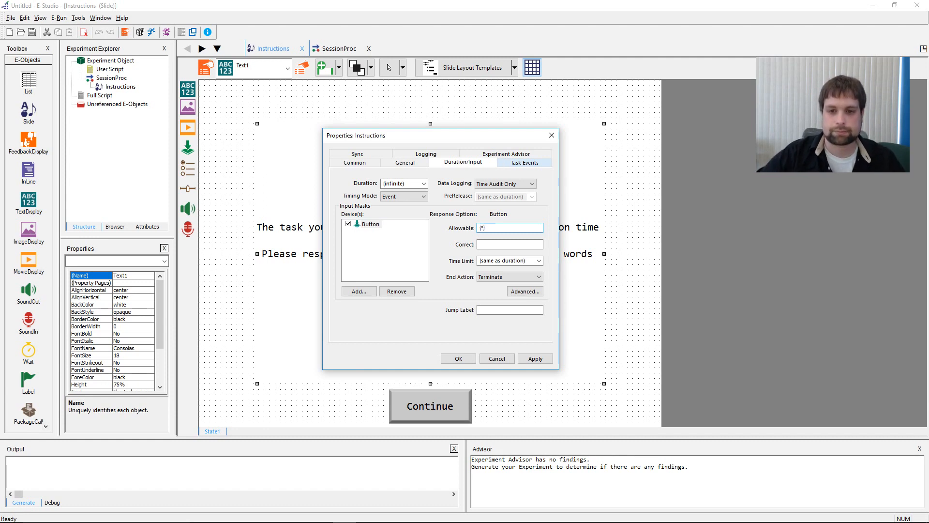
Step: Apply the Instructions slide's duration and input settings and close its properties
left_click(535, 358)
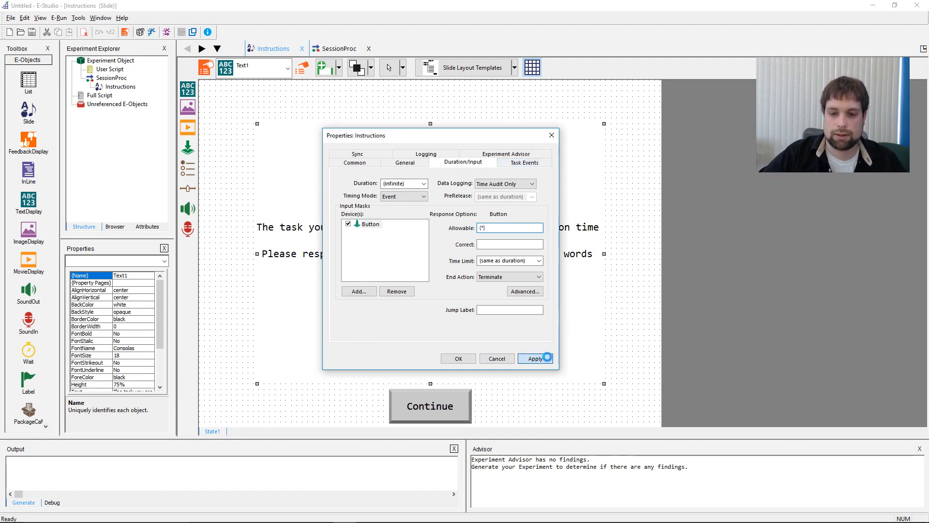
left_click(455, 362)
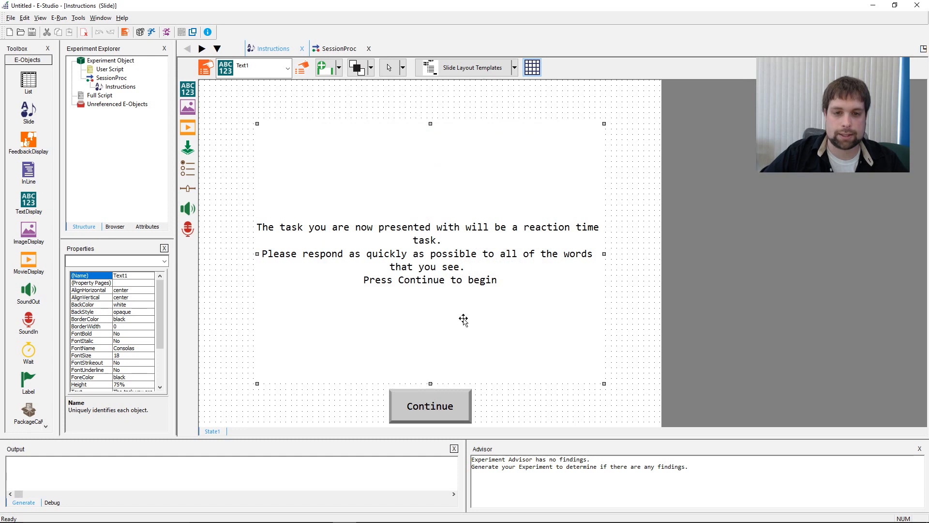
left_click(230, 120)
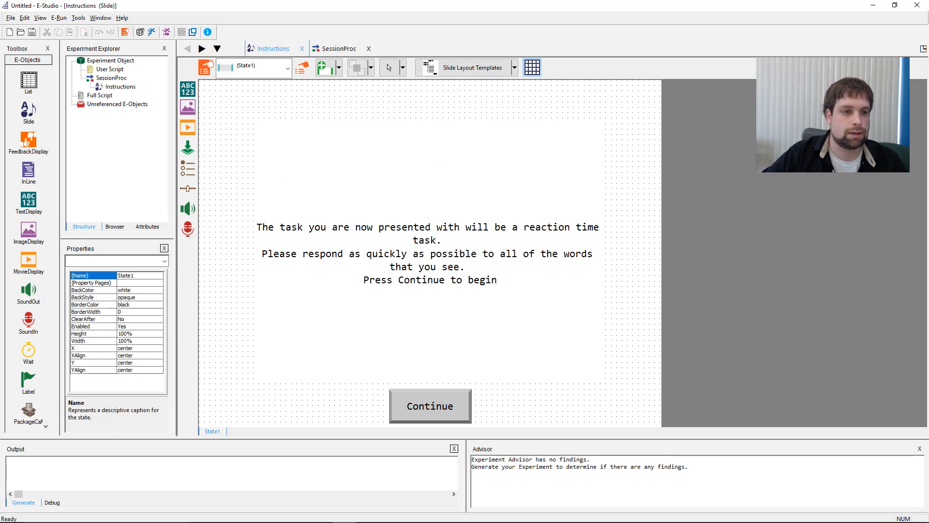
Step: Add a List object after the Instructions slide on the SessionProc timeline and select it
double_click(101, 78)
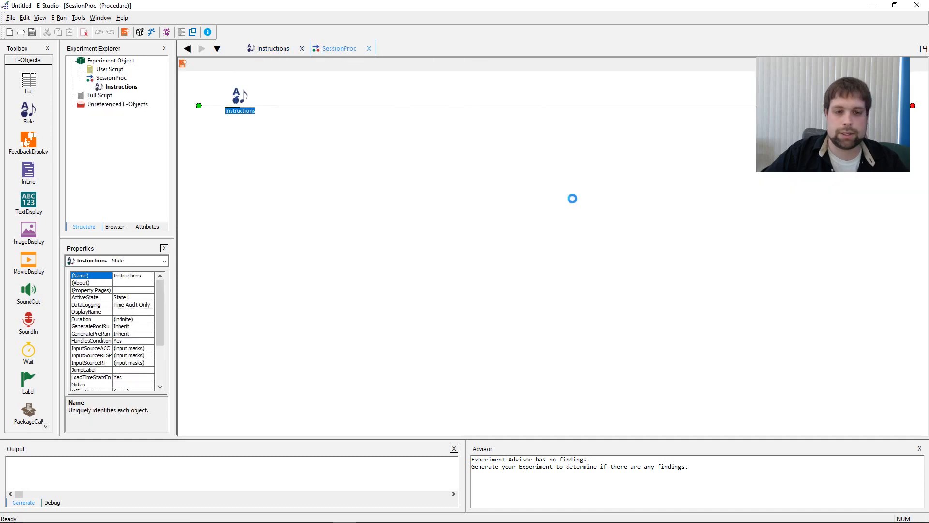
left_click(572, 199)
left_click_drag(29, 81, 241, 179)
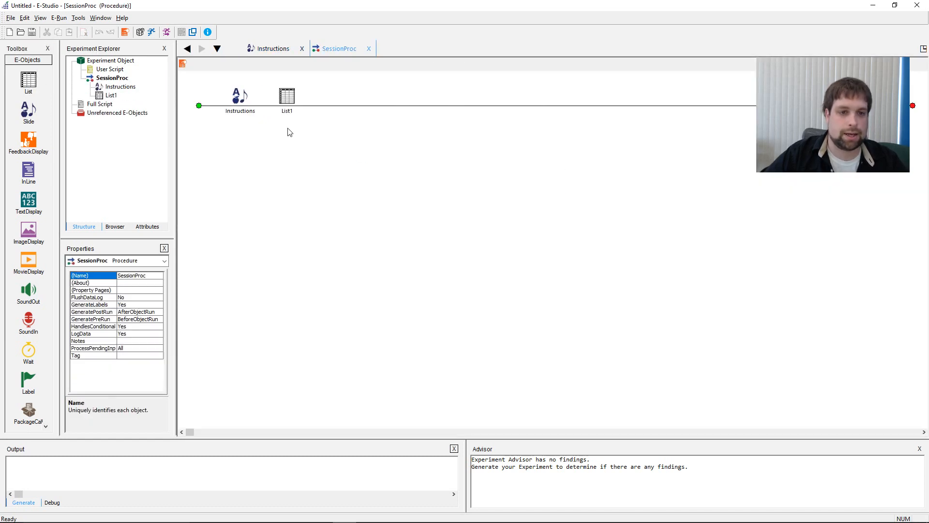
left_click(289, 104)
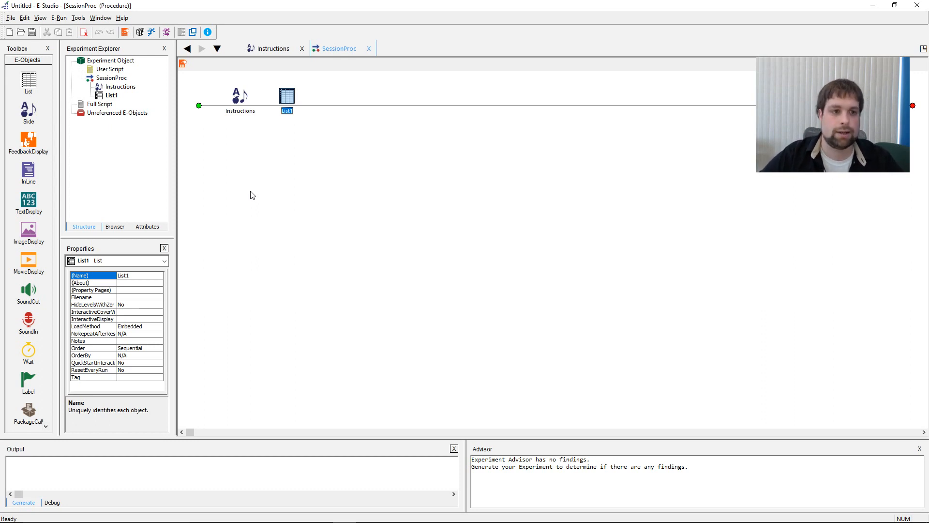
Step: Rename the new list on the SessionProc timeline as BlockList
left_click(115, 97)
left_click(286, 101)
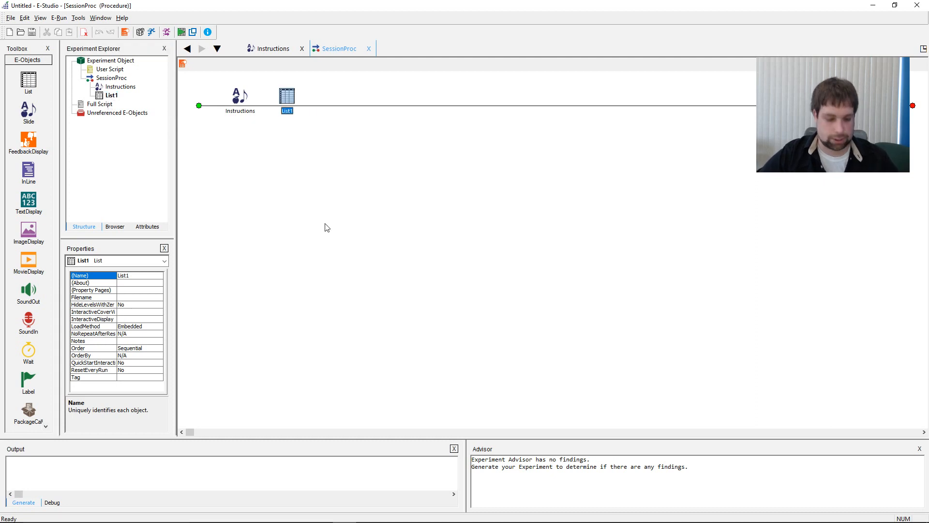
key("F2")
type("BlockList")
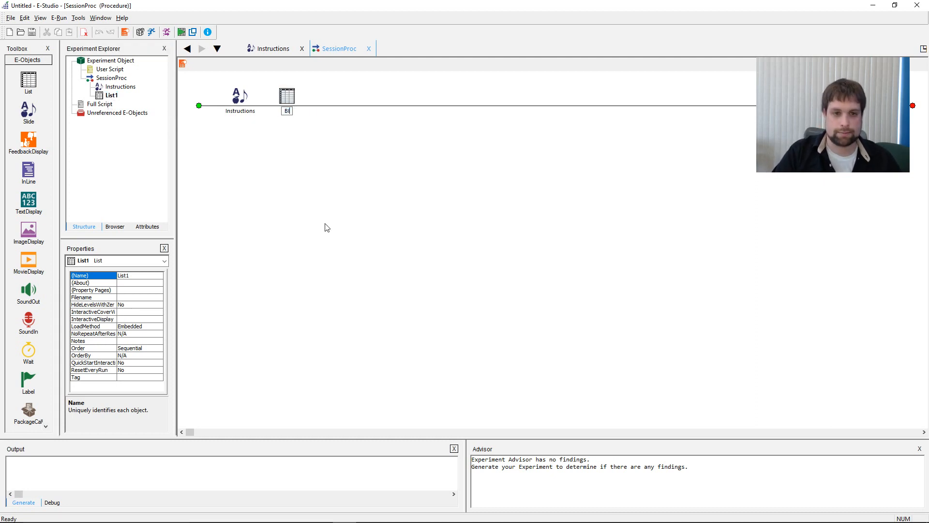
key("Return")
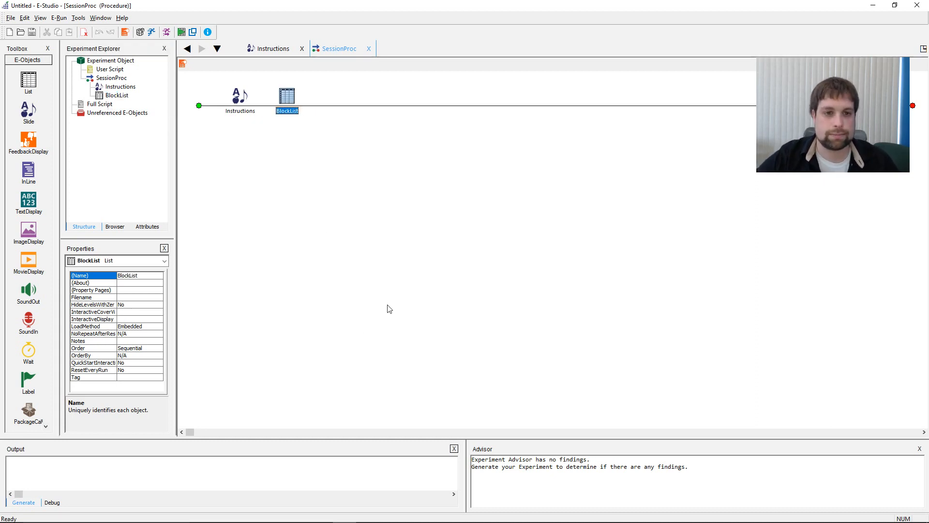
left_click(290, 125)
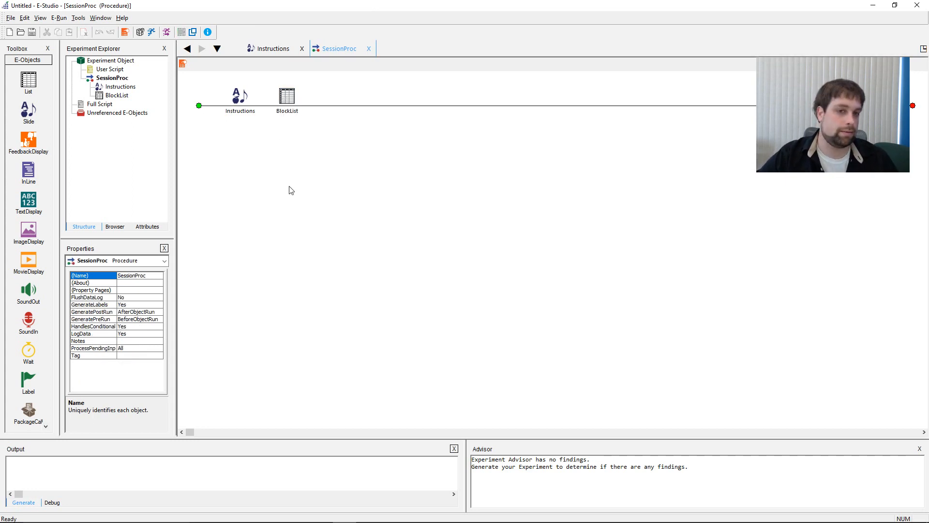
right_click(287, 97)
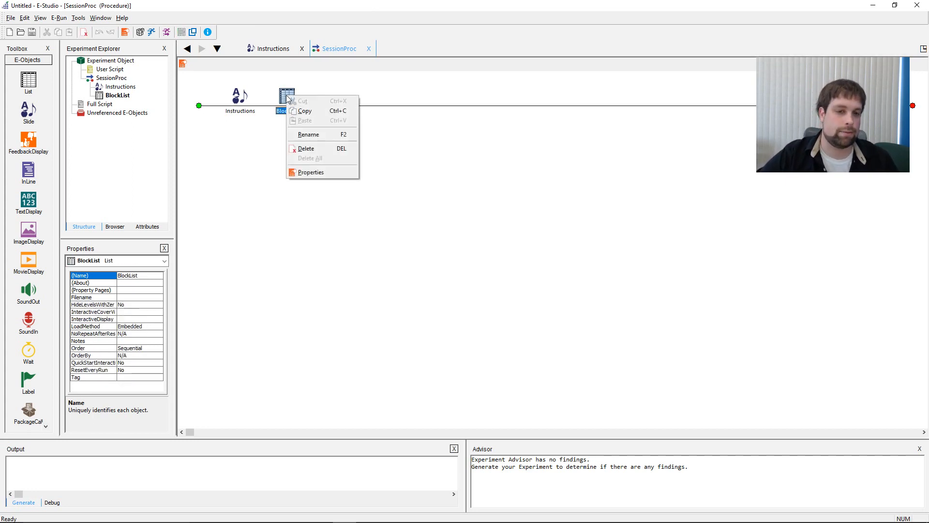
left_click(308, 134)
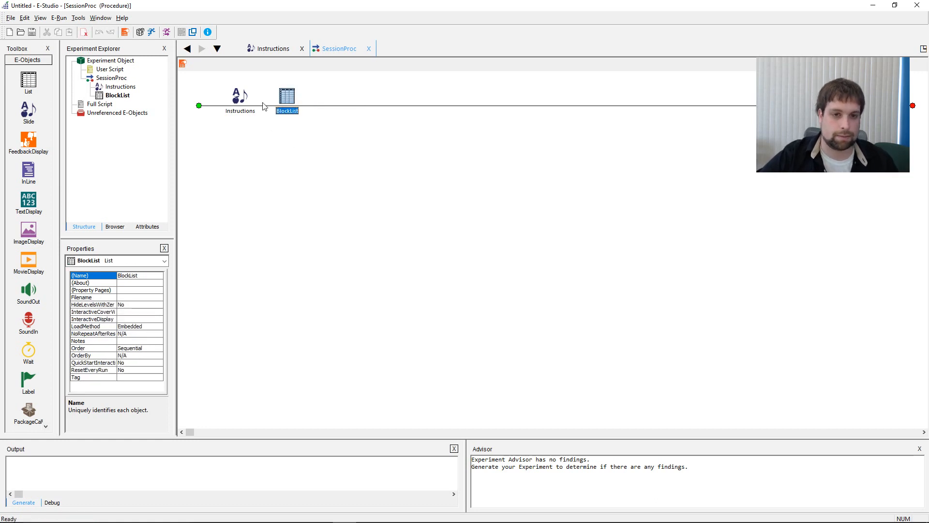
Step: Assign a new procedure BlockProc1 to BlockList's first level, creating it without making it the default for new levels
double_click(285, 109)
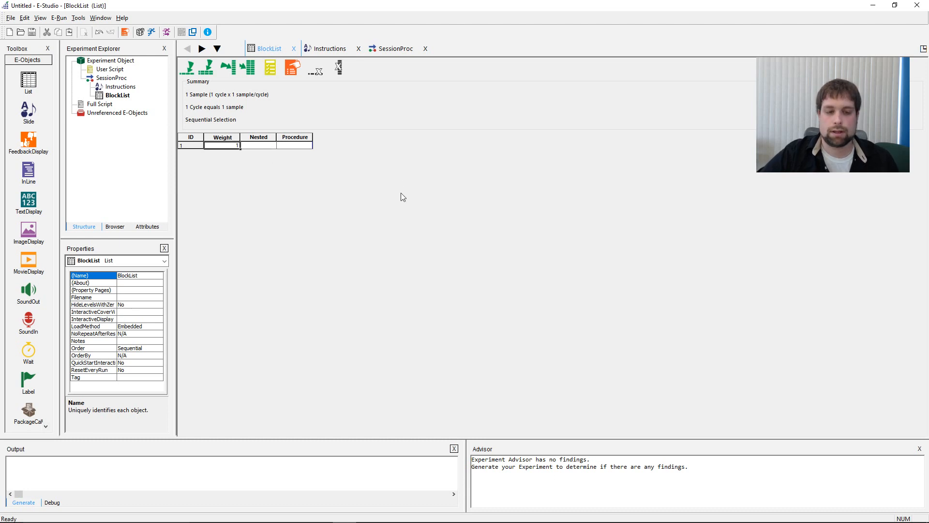
left_click(310, 146)
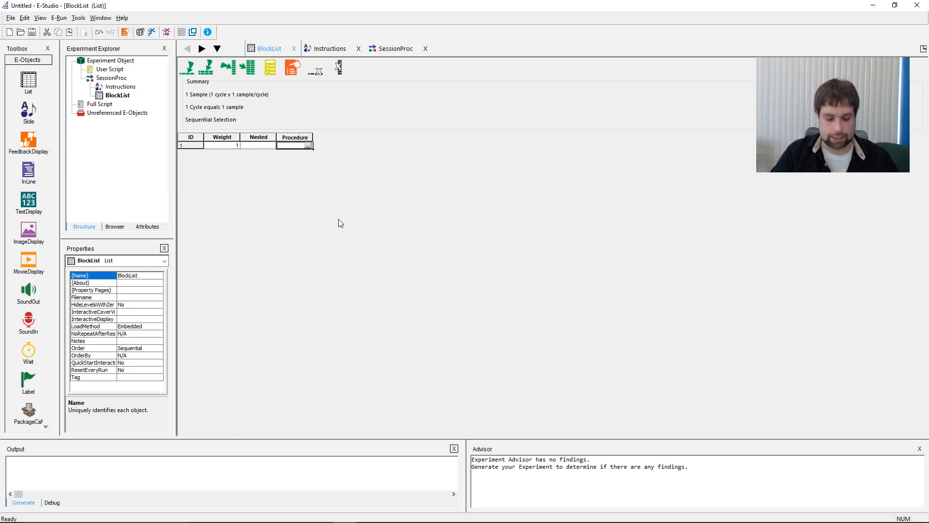
type("BlockPro")
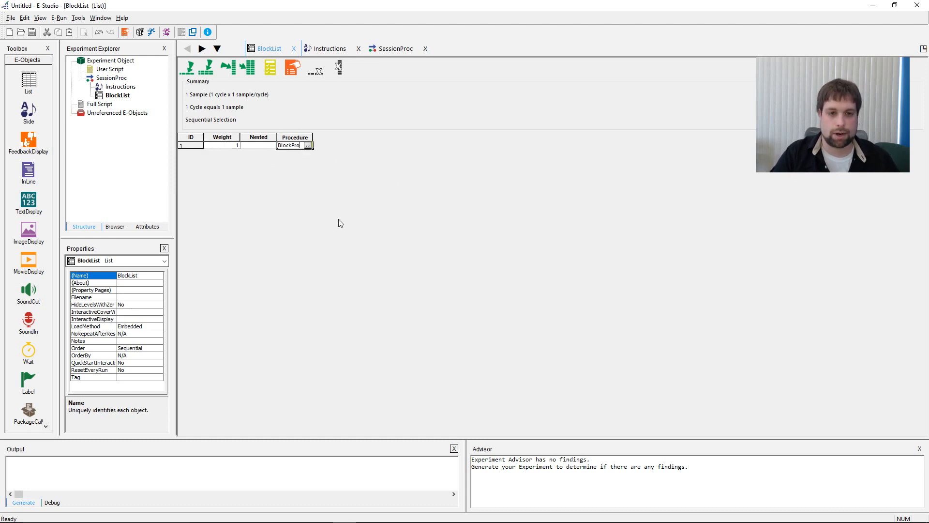
type("c1")
key("Return")
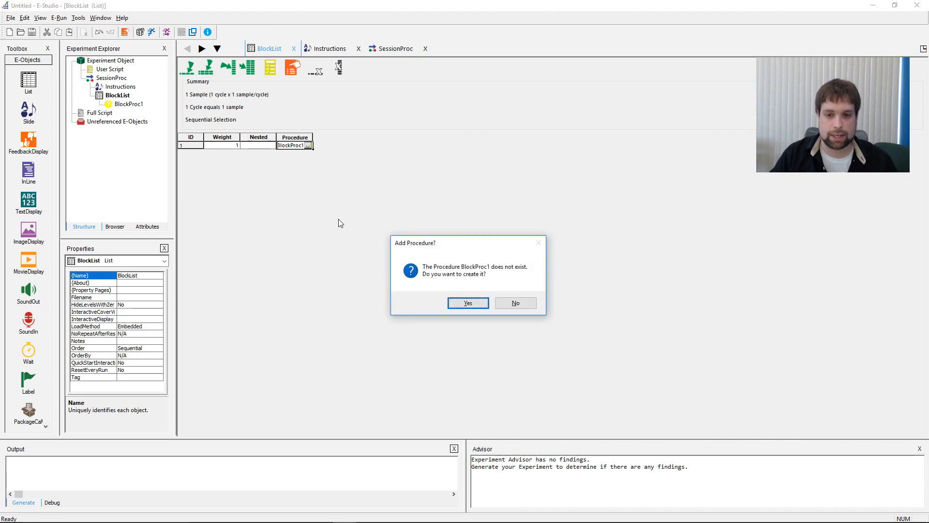
key("Return")
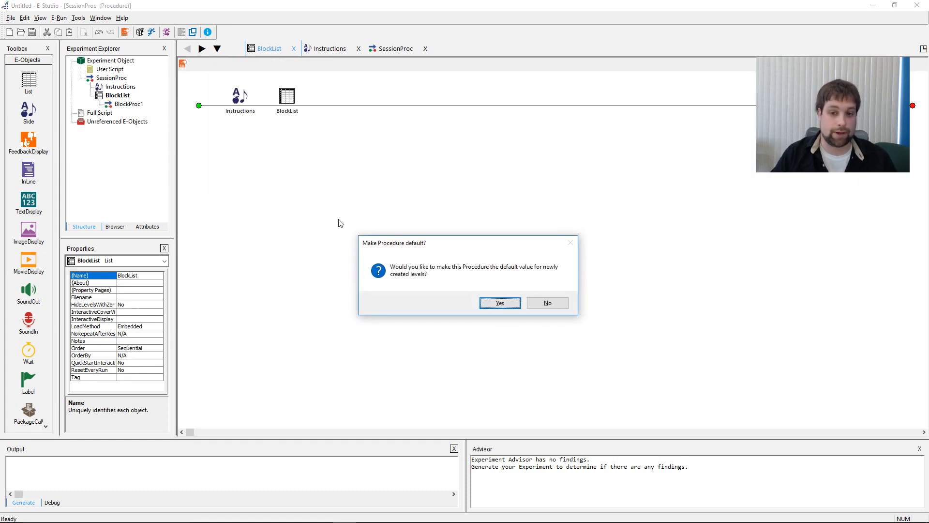
key("Tab")
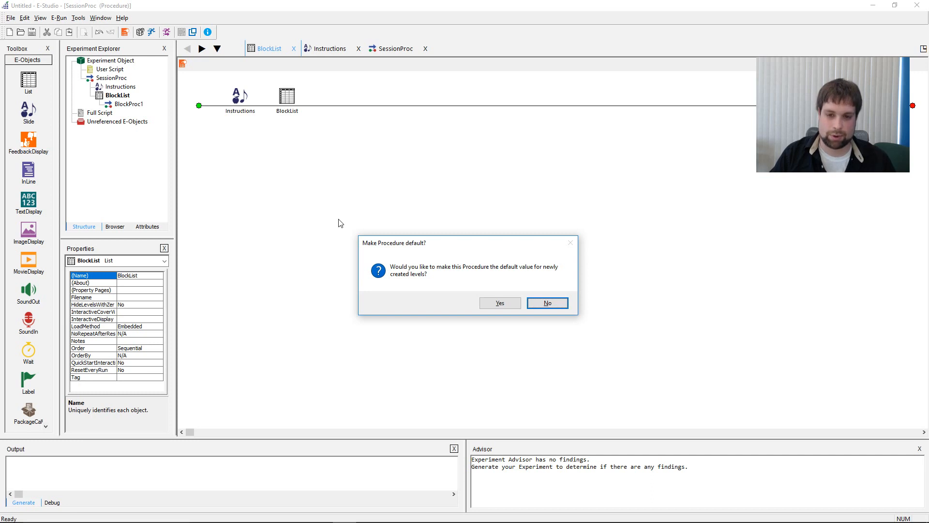
key("Return")
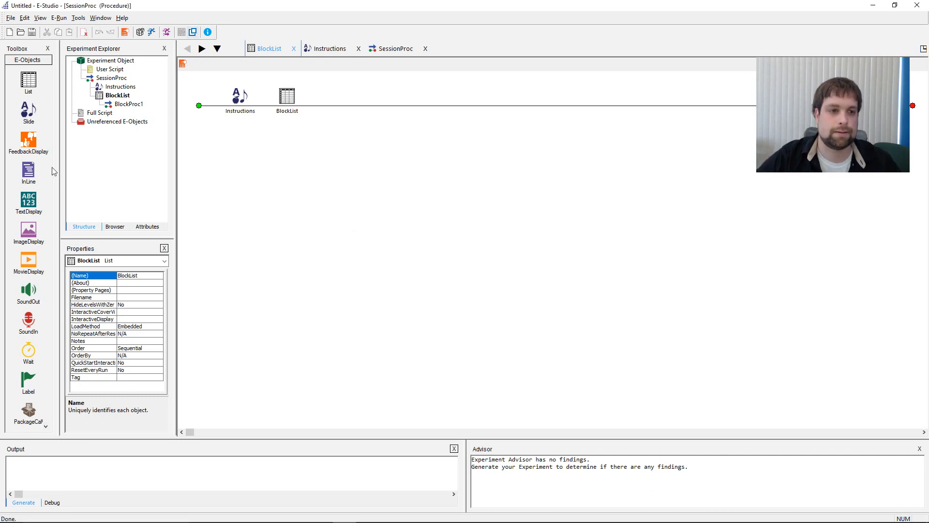
Step: Fit BlockList's Procedure column to its contents and add 2 attributes to the list
double_click(118, 96)
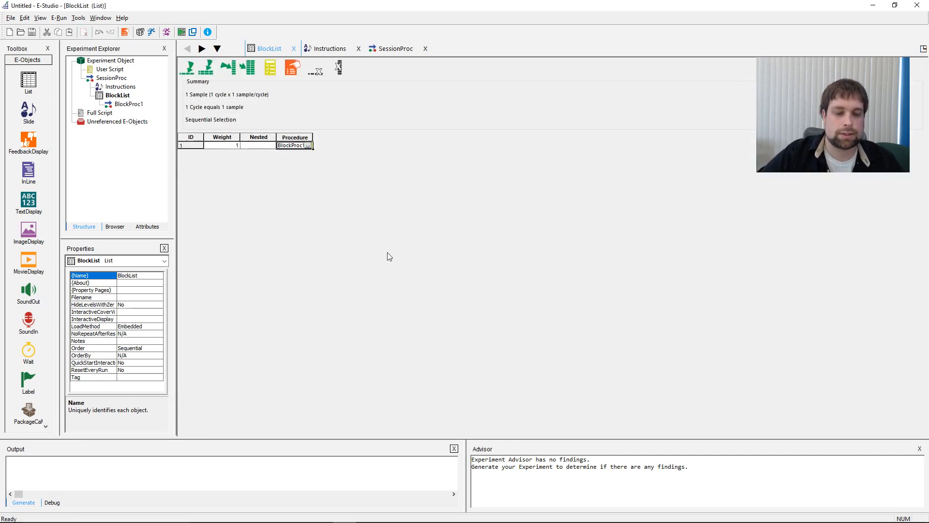
double_click(312, 138)
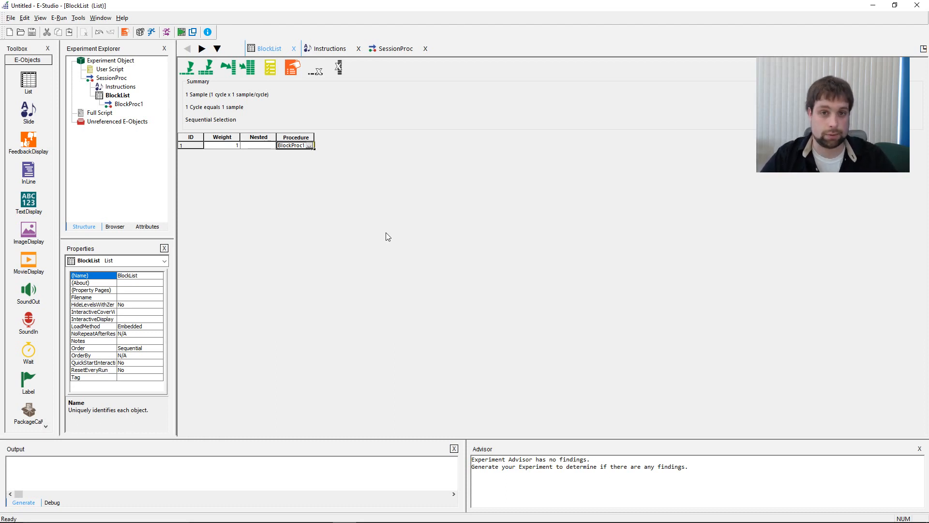
left_click(248, 68)
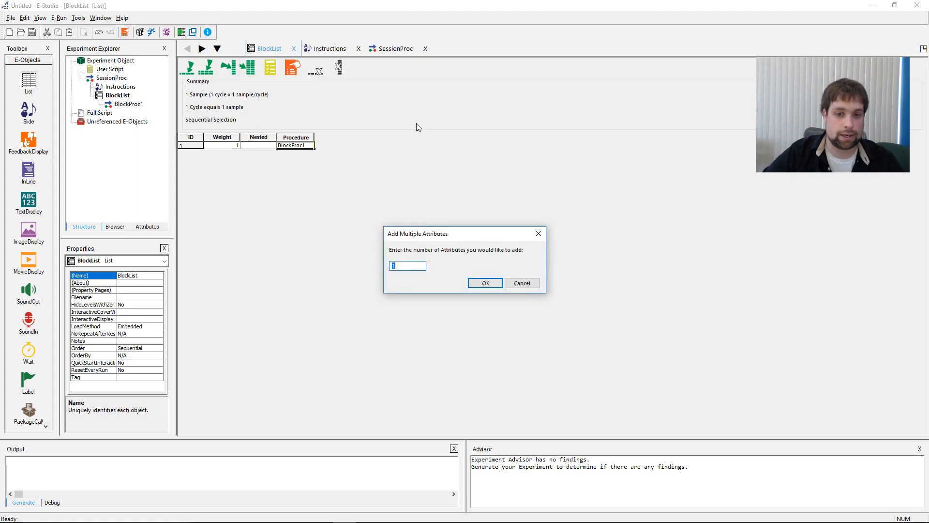
type("2")
key("Return")
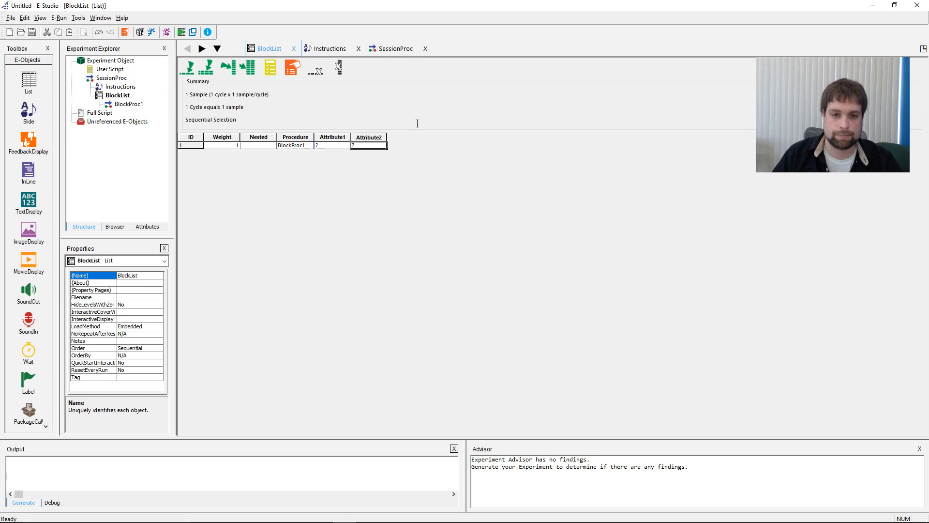
Step: Rename BlockList's Attribute1 as LeftWord and Attribute2 as RightWord
double_click(333, 137)
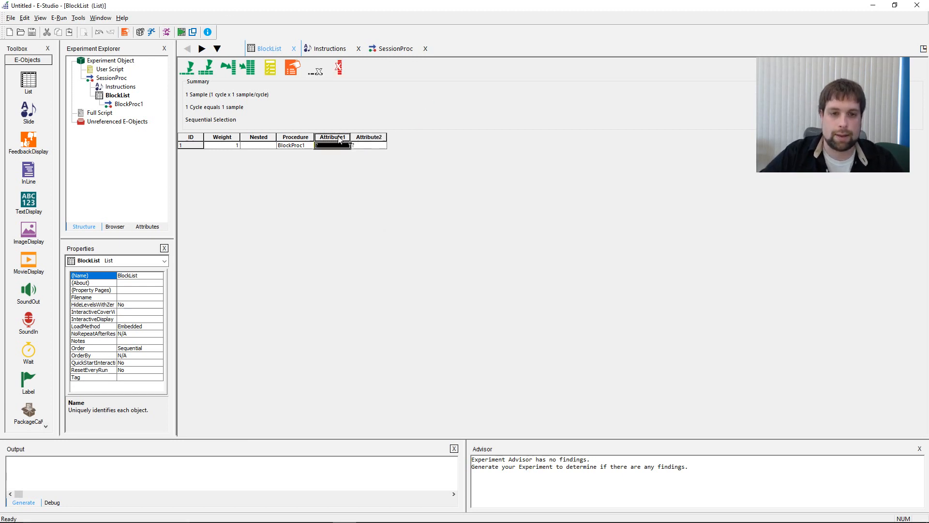
type("LeftWord")
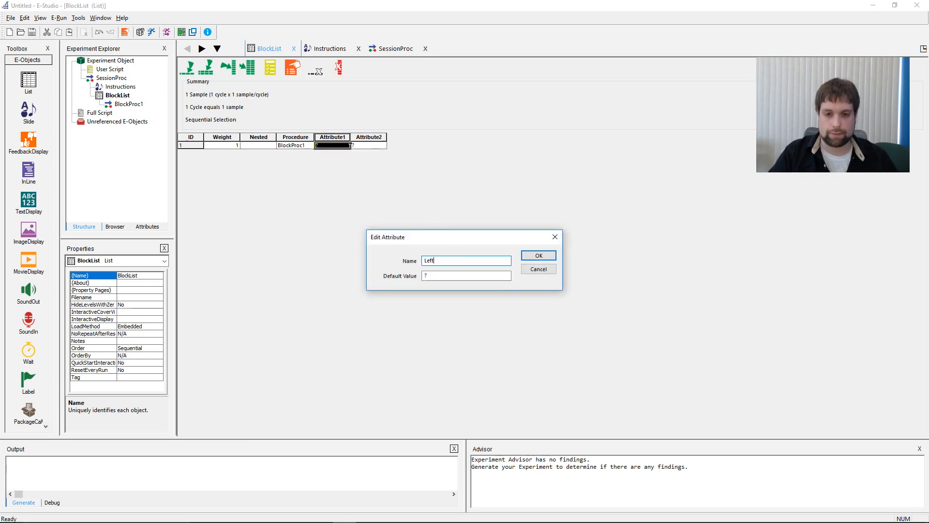
key("Return")
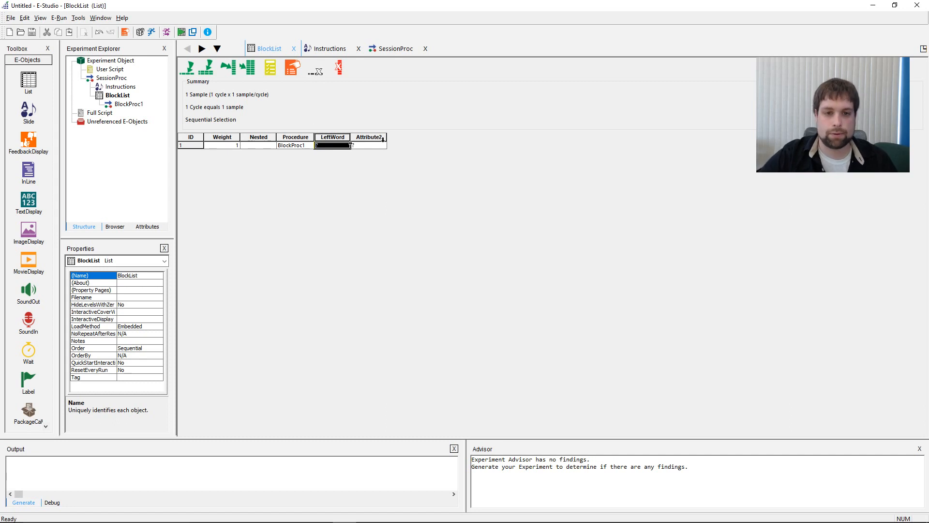
double_click(383, 140)
type("RightWord")
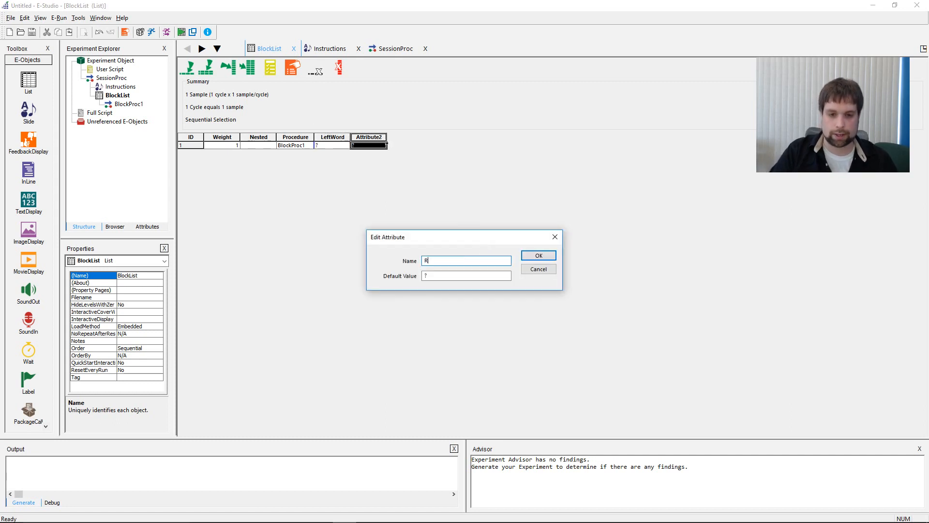
key("Return")
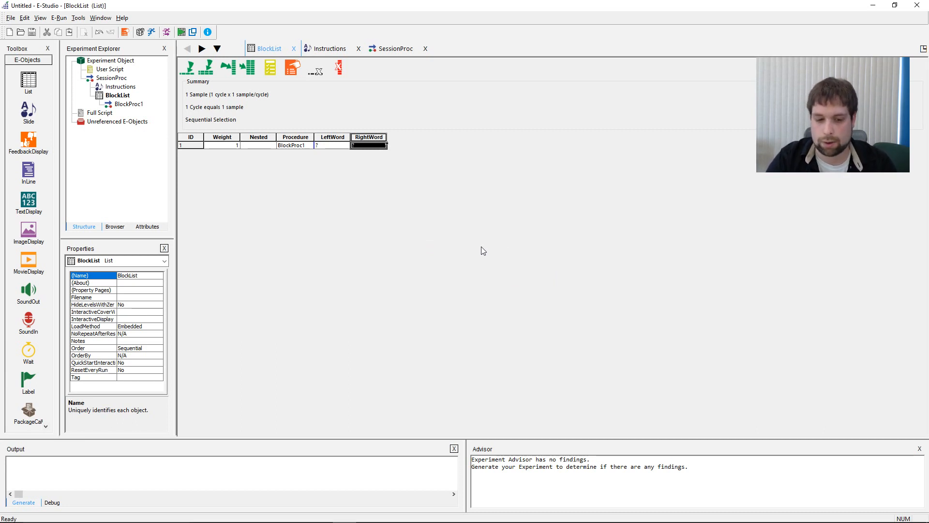
Step: In BlockList's first level, set LeftWord to self and RightWord to other
left_click(332, 145)
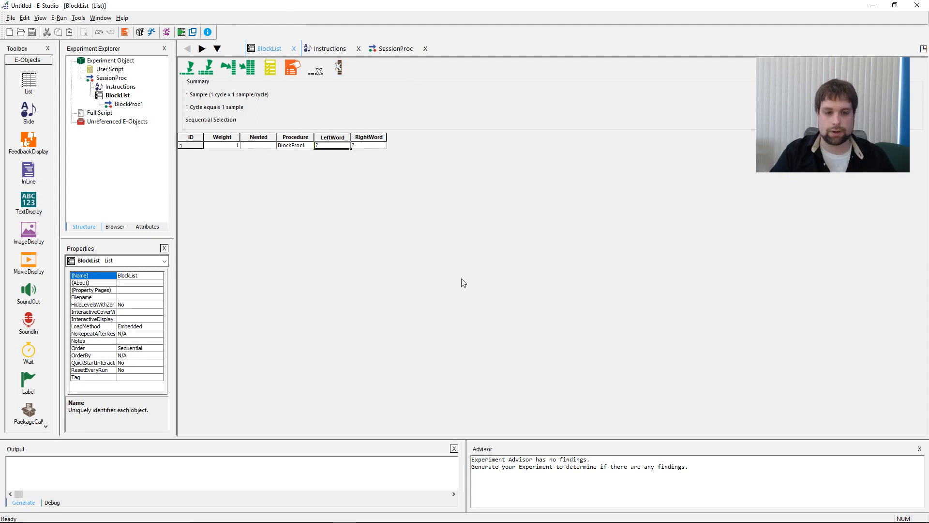
type("self")
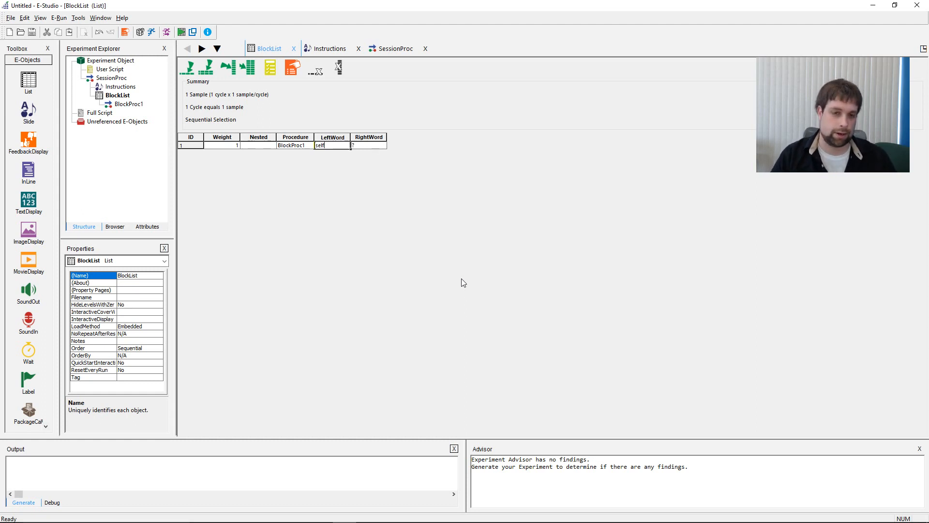
key("Tab")
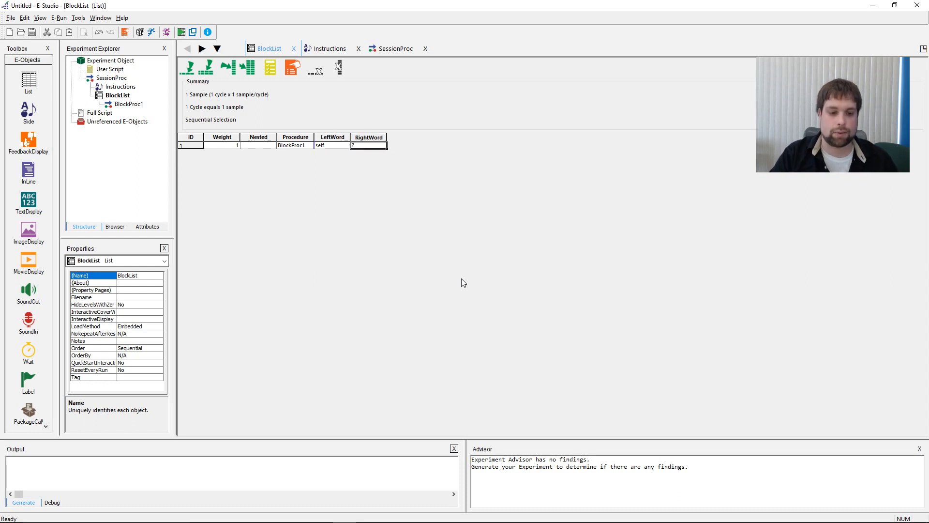
type("other")
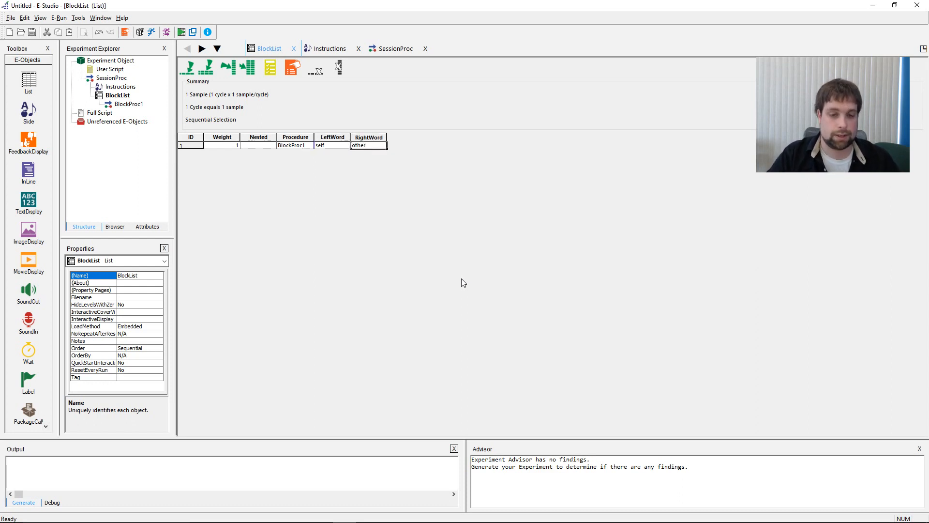
left_click(341, 147)
key("Tab")
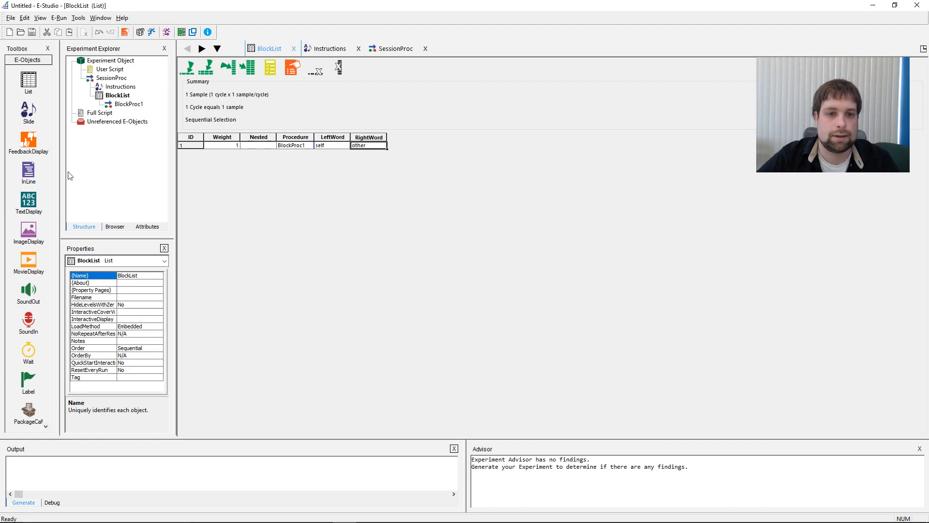
left_click(329, 146)
left_click(380, 146)
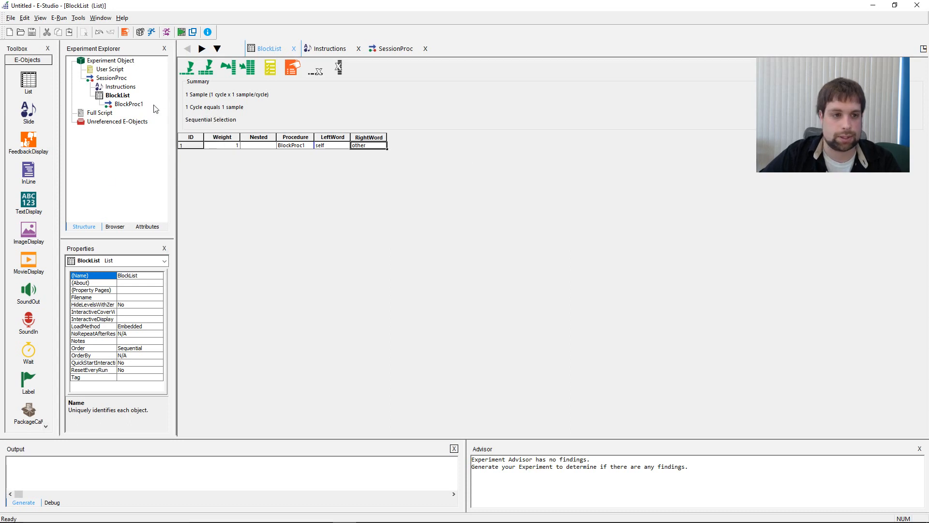
Step: Add a List object to the BlockProc1 procedure's timeline and open the list
double_click(128, 103)
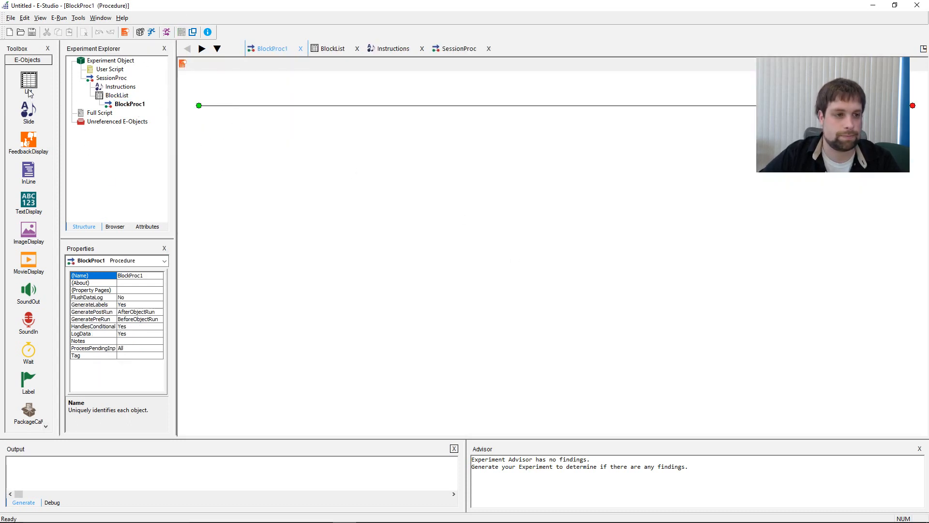
left_click_drag(28, 81, 223, 129)
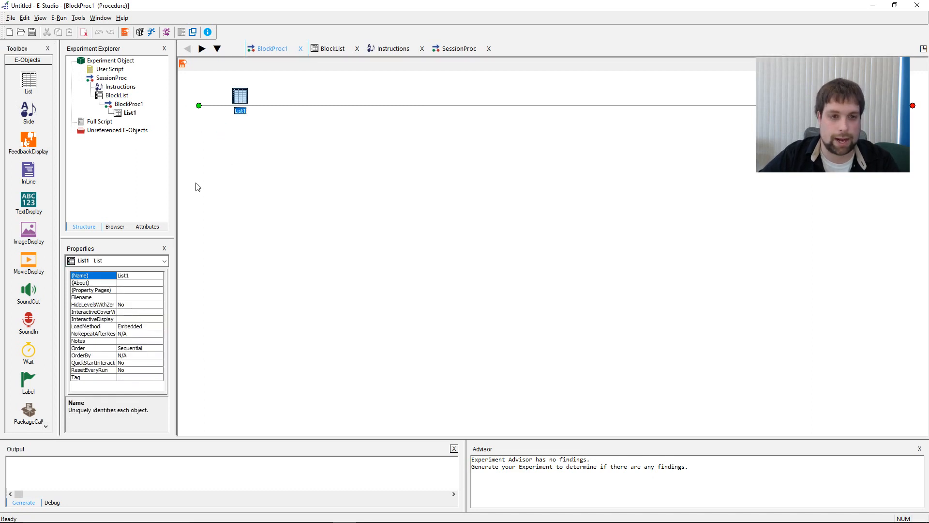
double_click(245, 96)
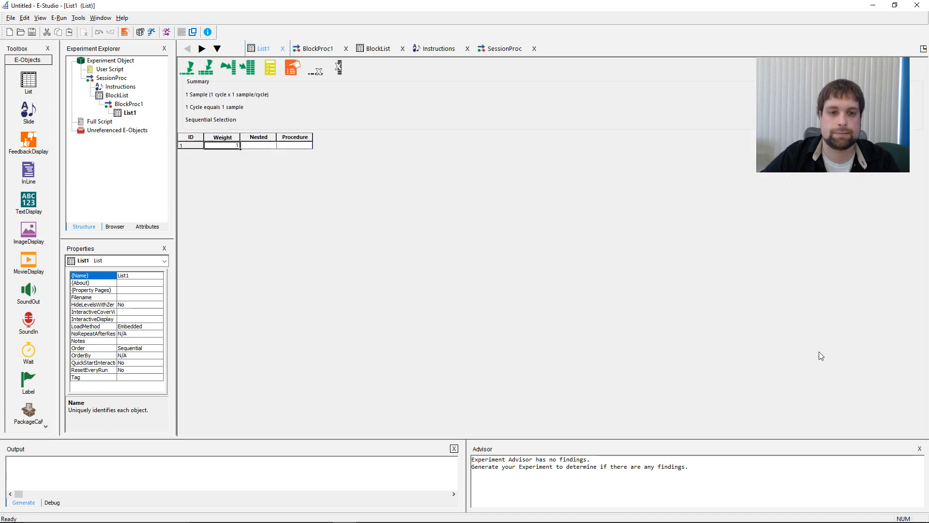
Step: Set the Procedure of List1's first level to TrialProc, creating that procedure and making it the default for new levels
left_click(291, 146)
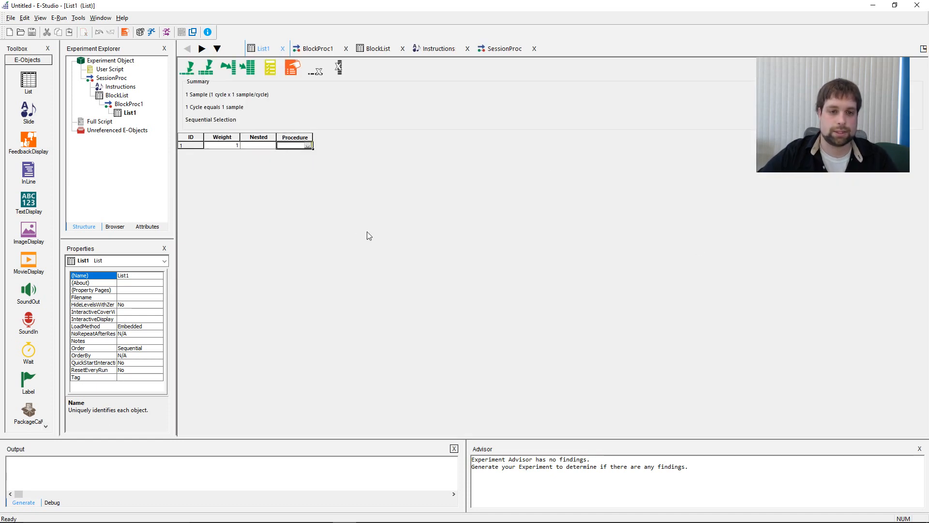
type("TrialProc")
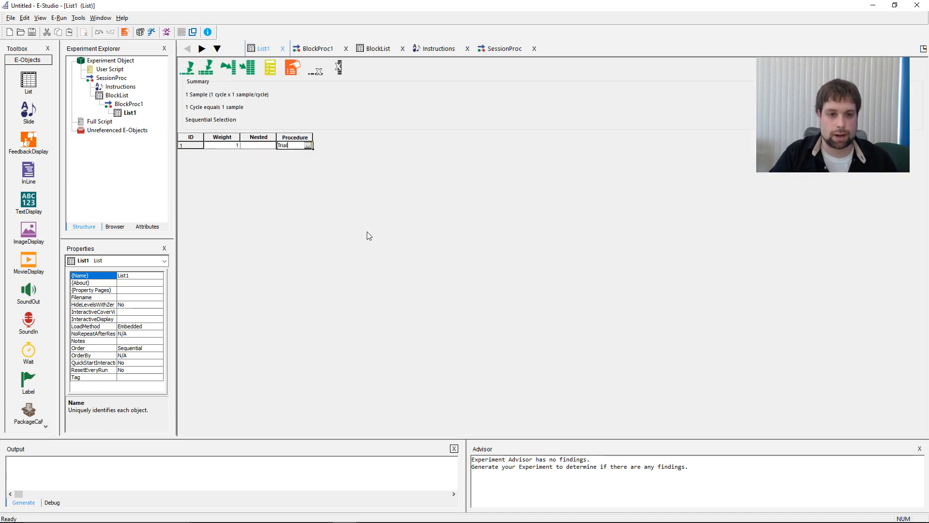
key("Return")
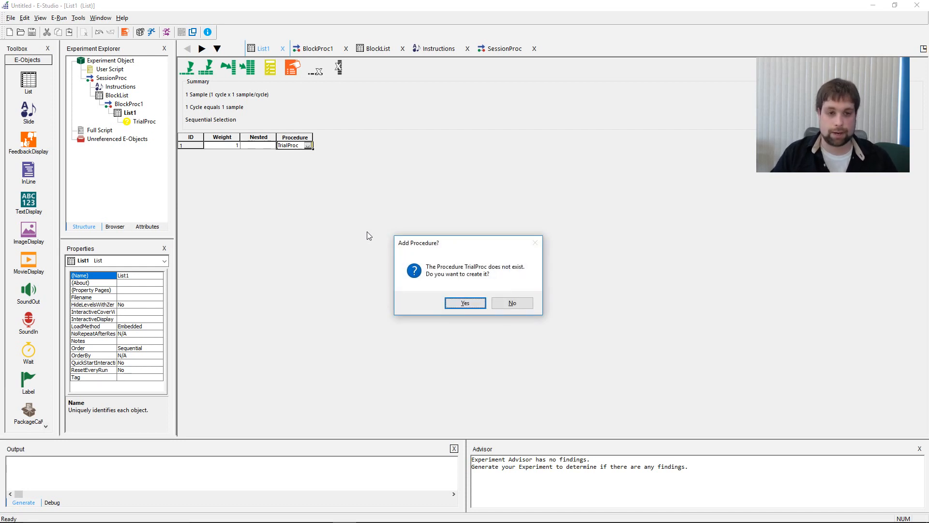
key("Return")
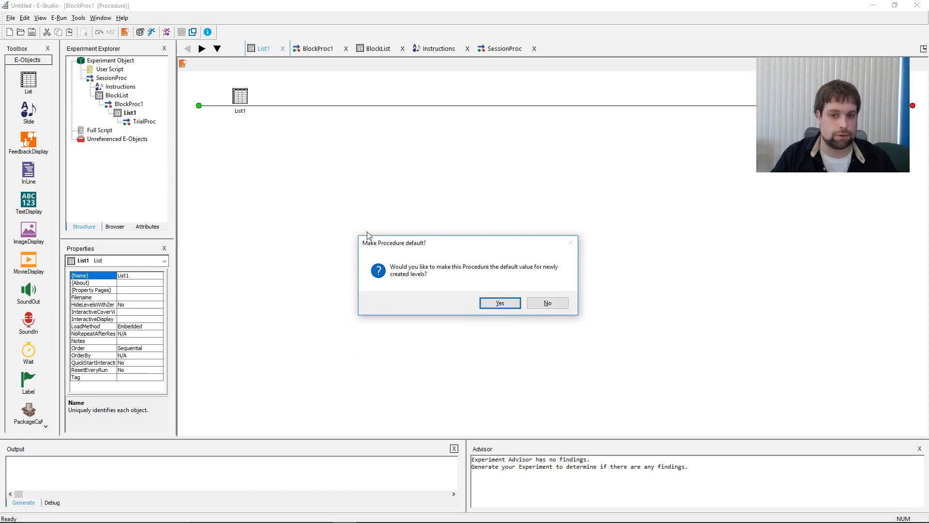
key("Return")
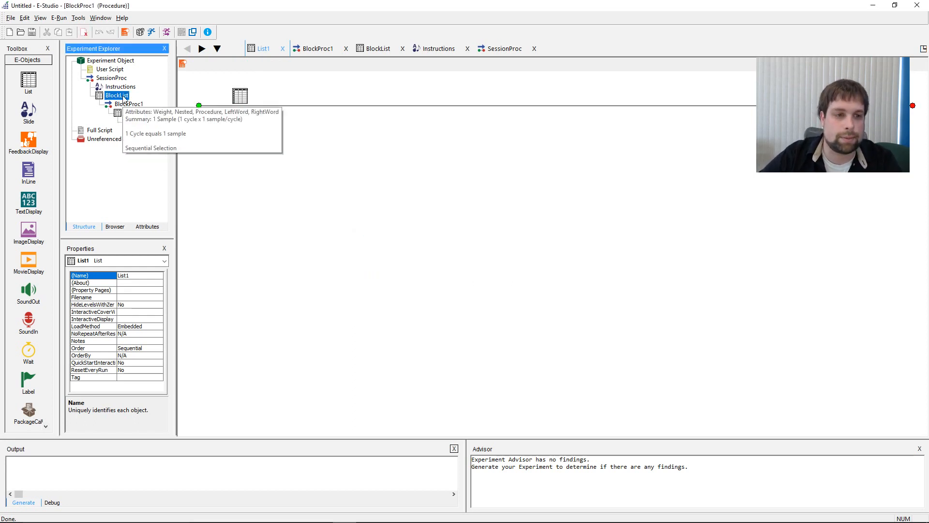
Step: Add an attribute named StimWord to List1
double_click(117, 95)
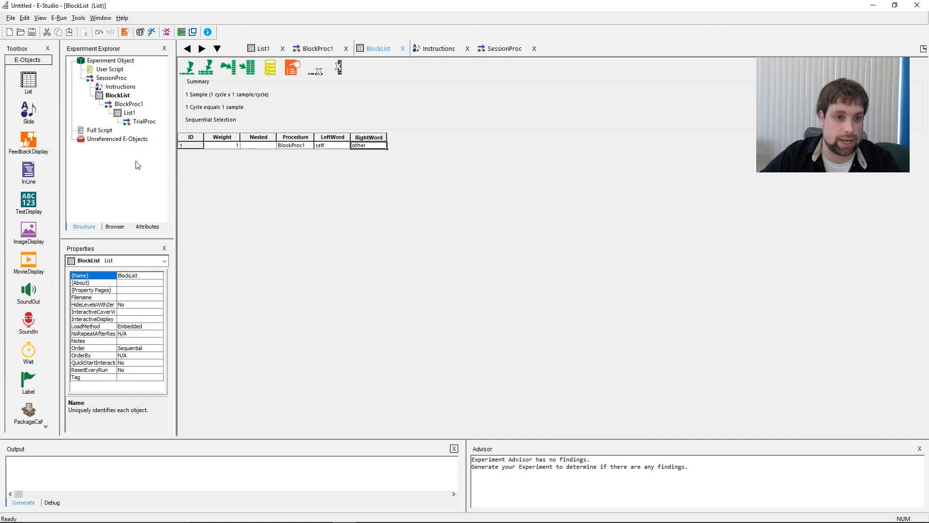
double_click(135, 106)
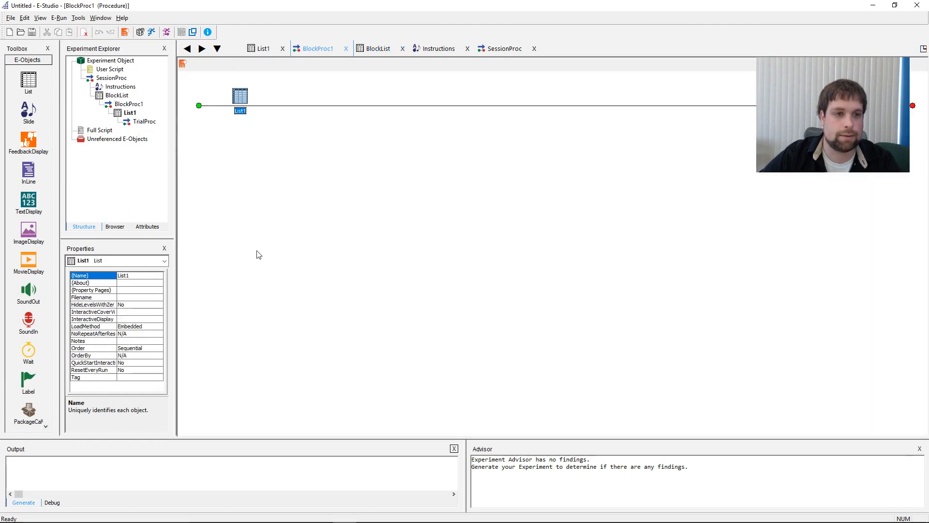
double_click(132, 114)
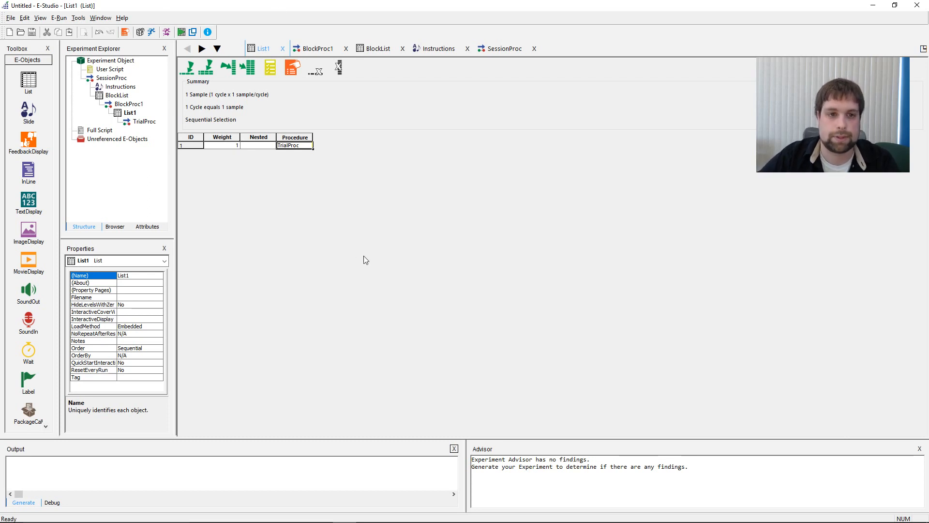
left_click(235, 70)
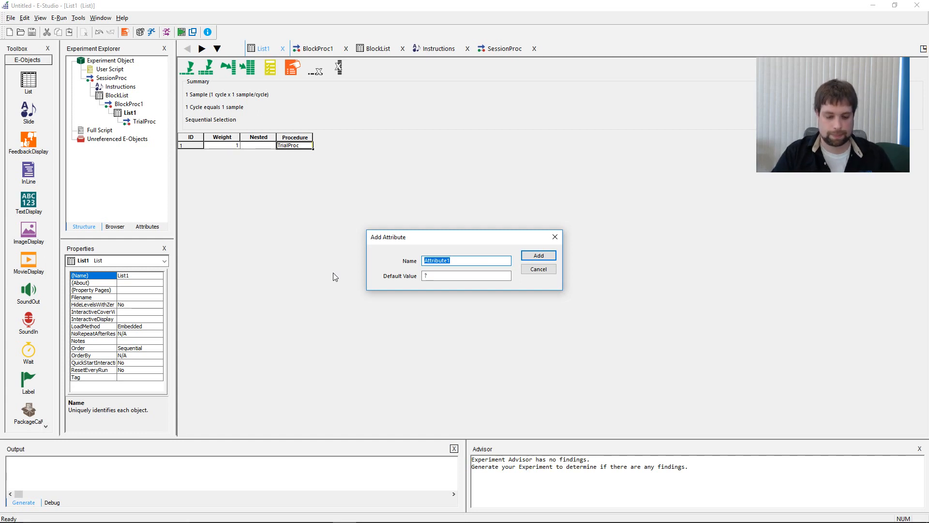
type("StimWord")
key("Return")
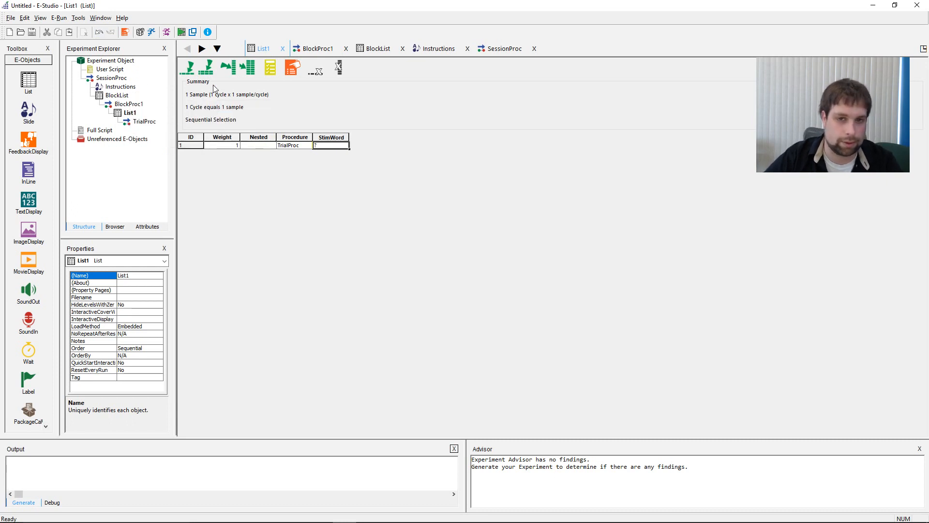
Step: Check BlockList's words and set StimWord to me in List1's first level
left_click(375, 48)
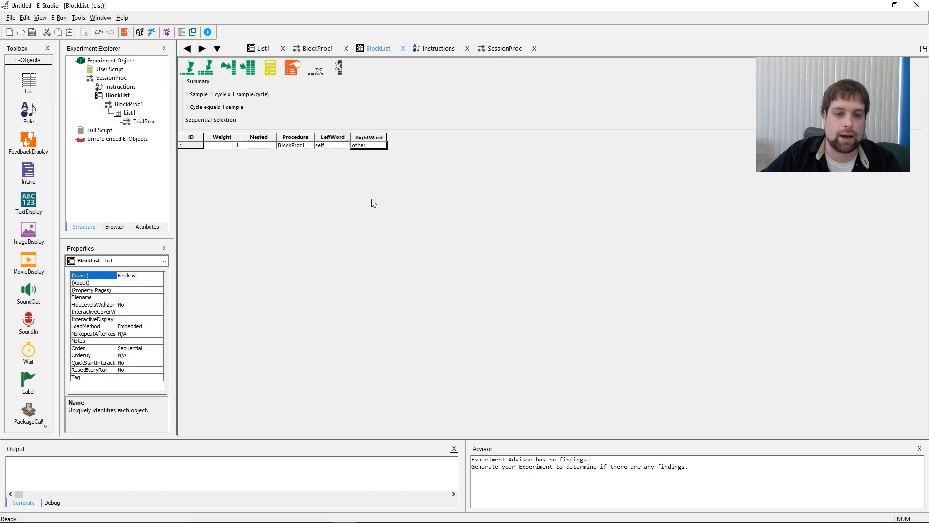
double_click(130, 112)
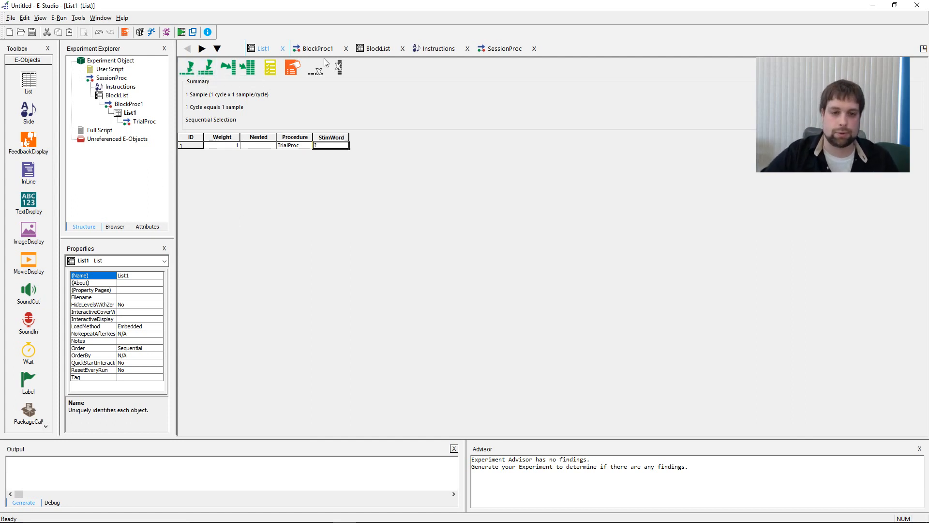
type("me")
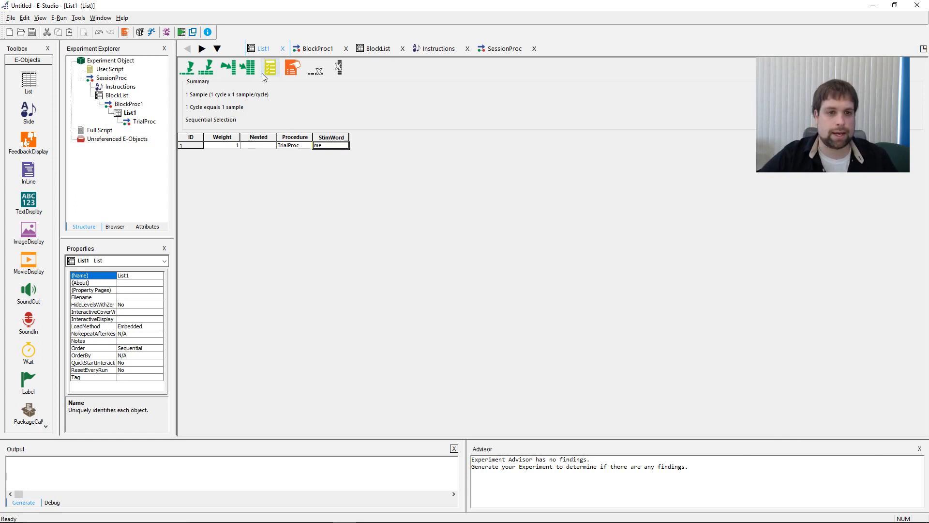
Step: Add eight more levels to List1: six one at a time and the final 2 as a batch
left_click(195, 68)
left_click(194, 68)
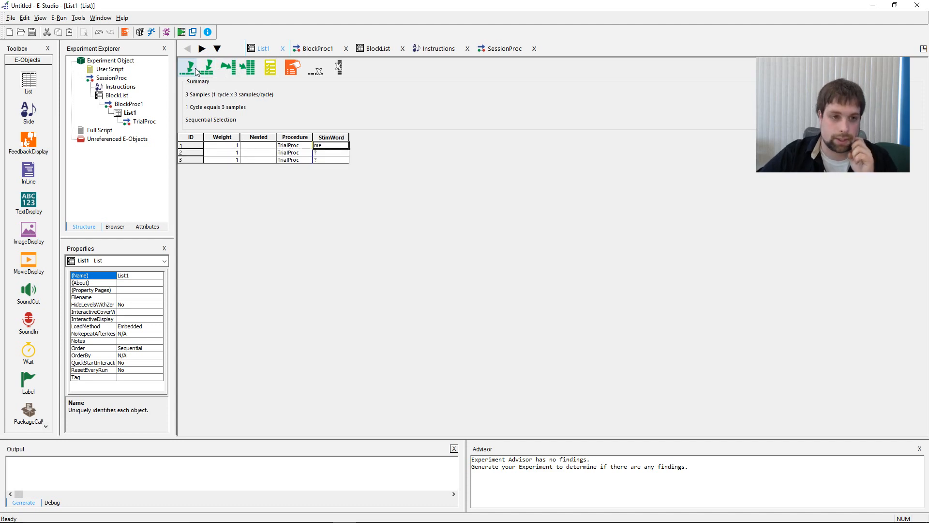
left_click(191, 69)
left_click(191, 68)
left_click(192, 69)
left_click(191, 68)
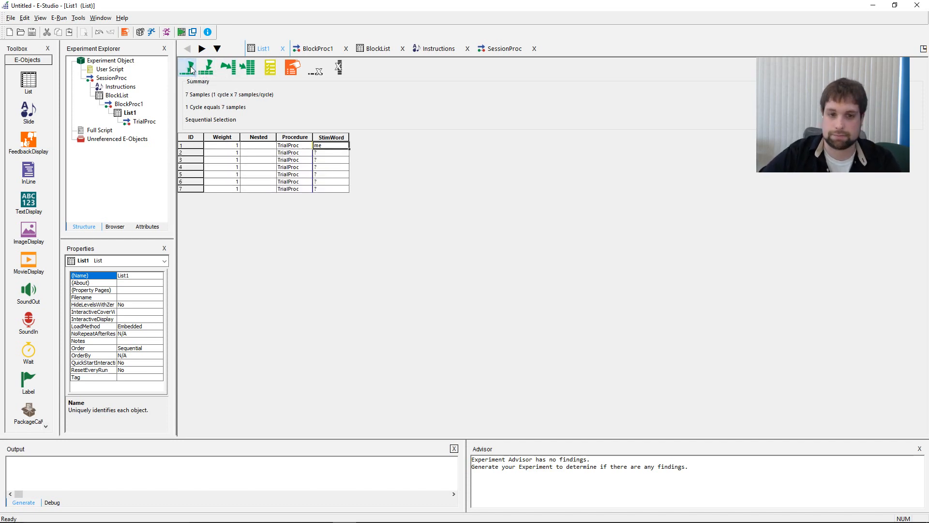
left_click(209, 70)
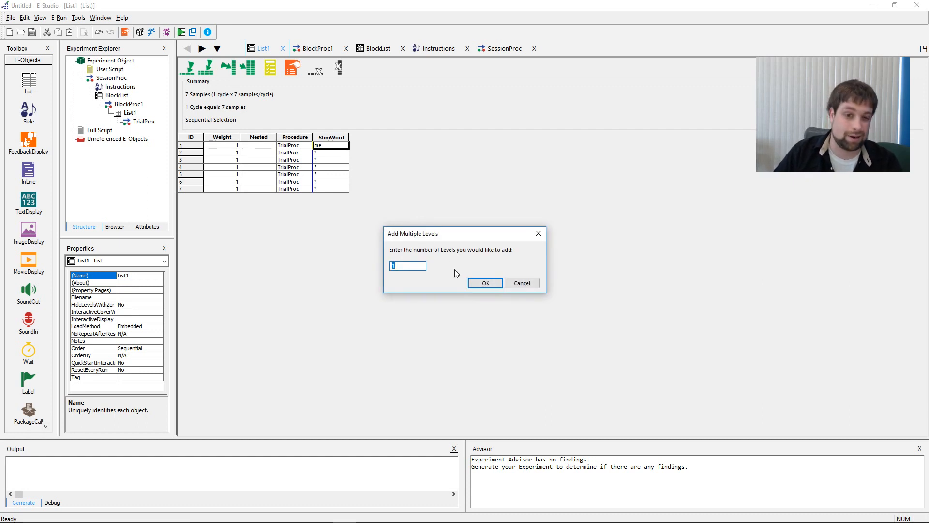
type("2")
key("Return")
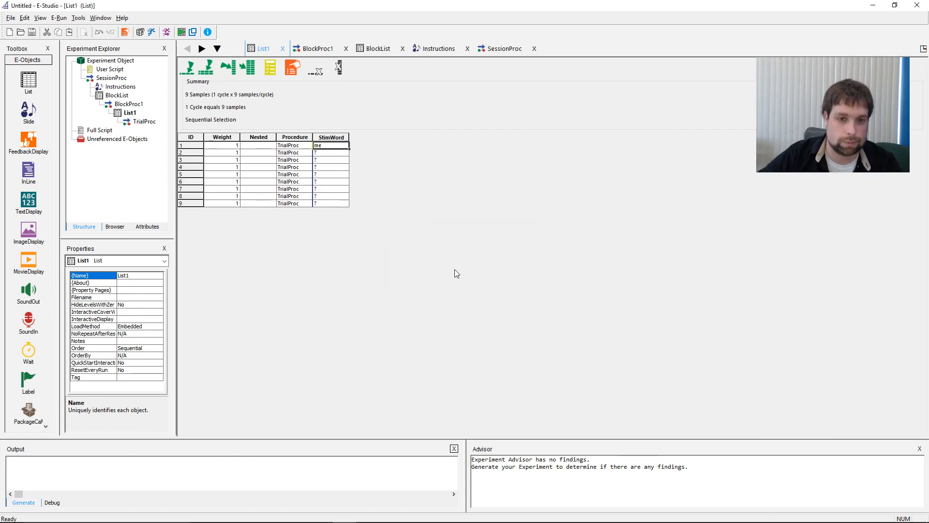
Step: Fill StimWord in List1's levels 2 to 5 with myself, myself, self and mine
left_click(333, 153)
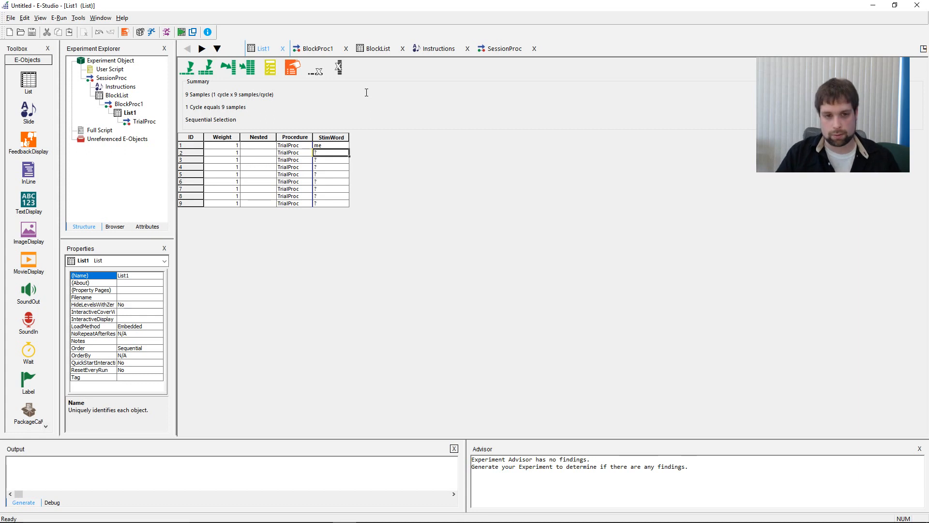
type("m")
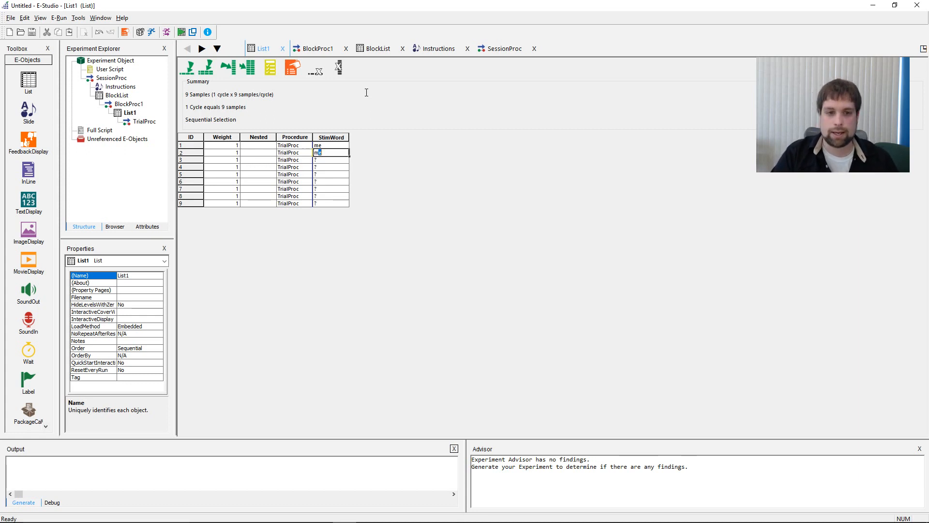
type("yself")
key("Return")
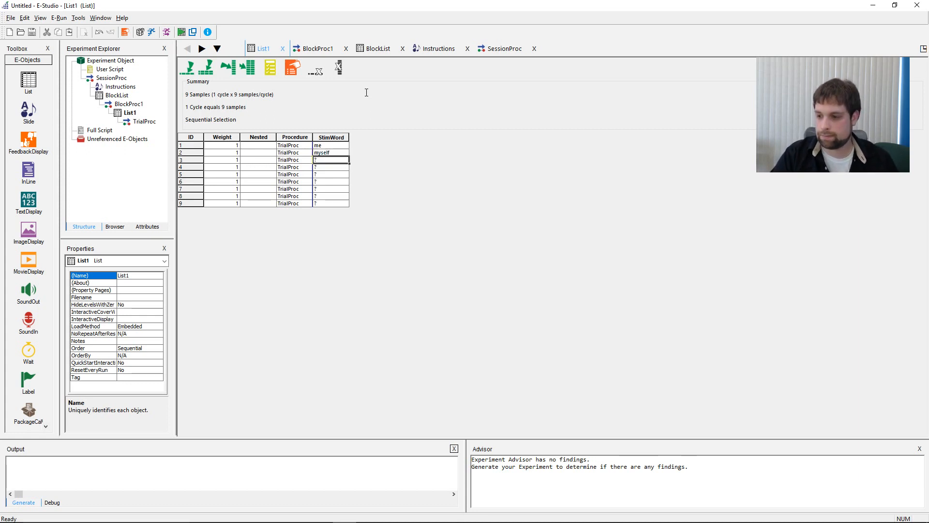
type("myself")
key("Return")
type("se")
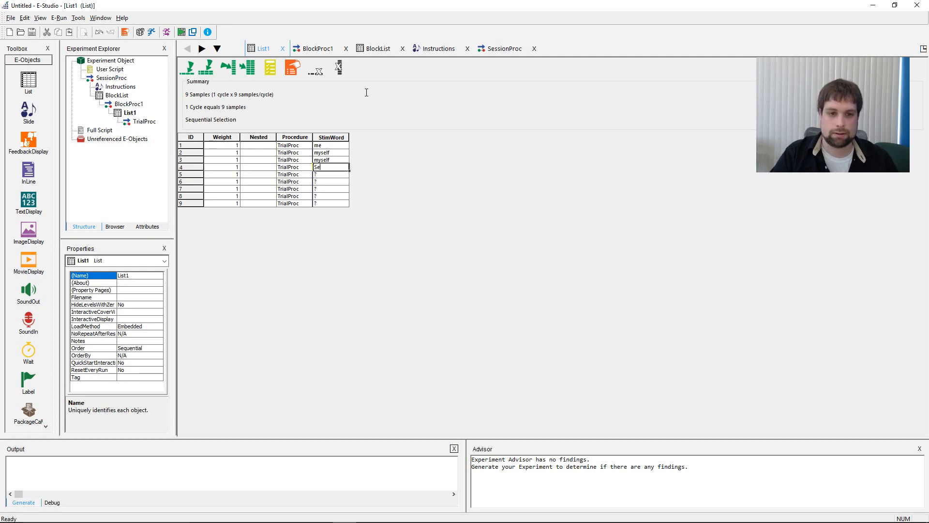
type("lf")
key("Return")
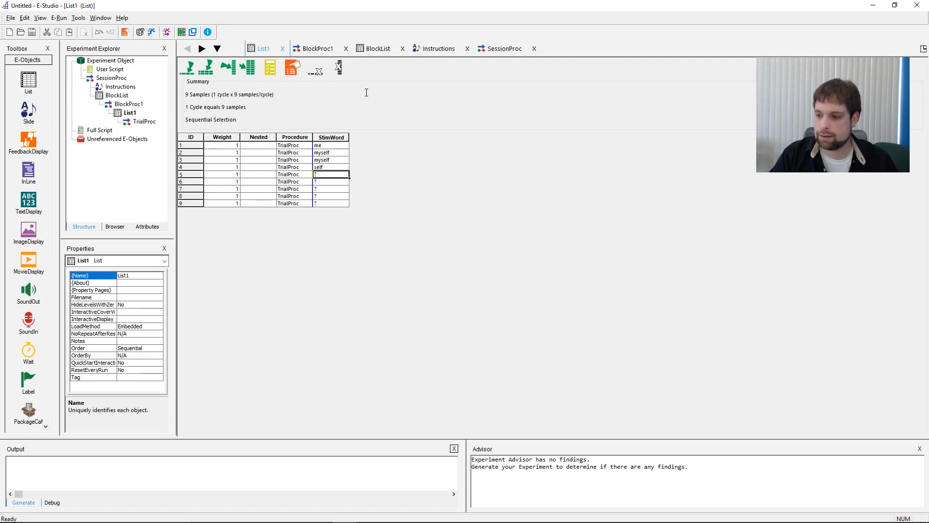
type("mine")
key("Return")
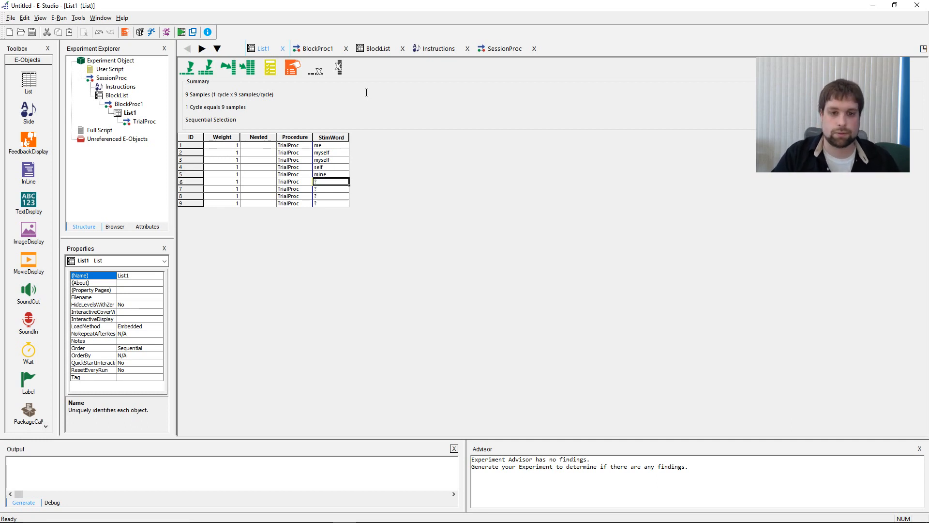
Step: Fill StimWord in List1's levels 6 to 9 with not-me, other, another and person
type("not-me")
key("Return")
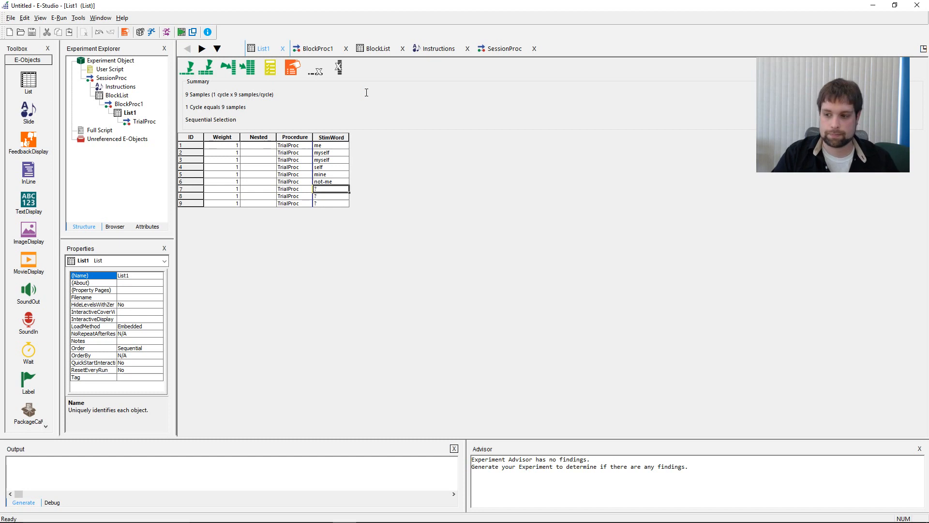
type("other")
key("Return")
type("another")
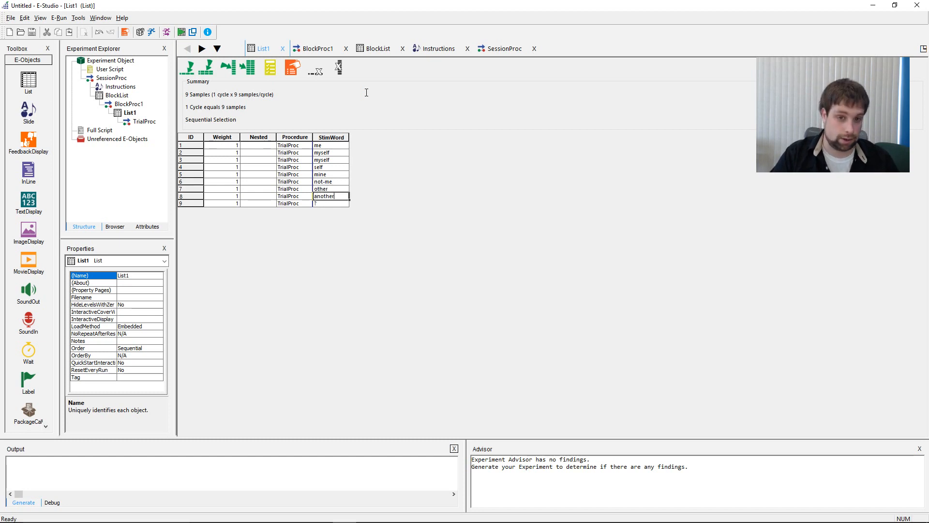
key("Return")
type("person")
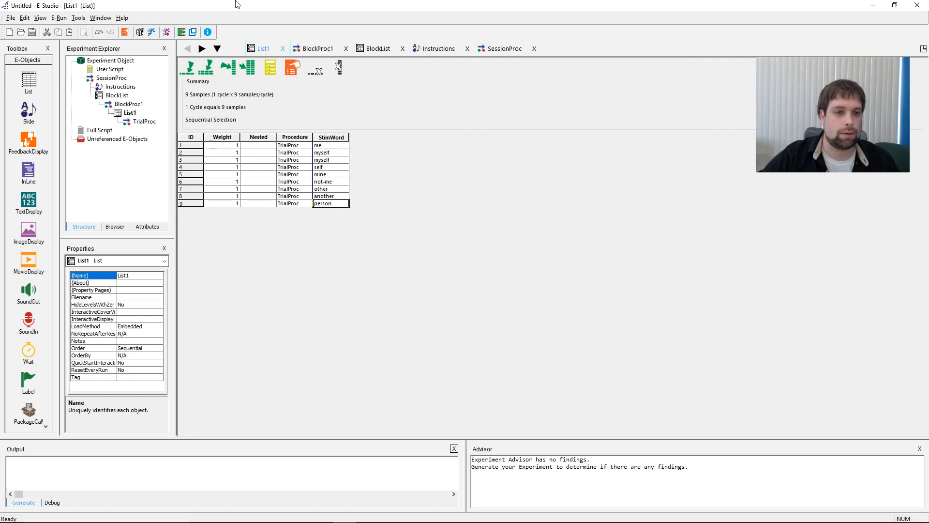
Step: Add a tenth level to List1 and set its StimWord to others
left_click(192, 68)
left_click(325, 212)
type("others")
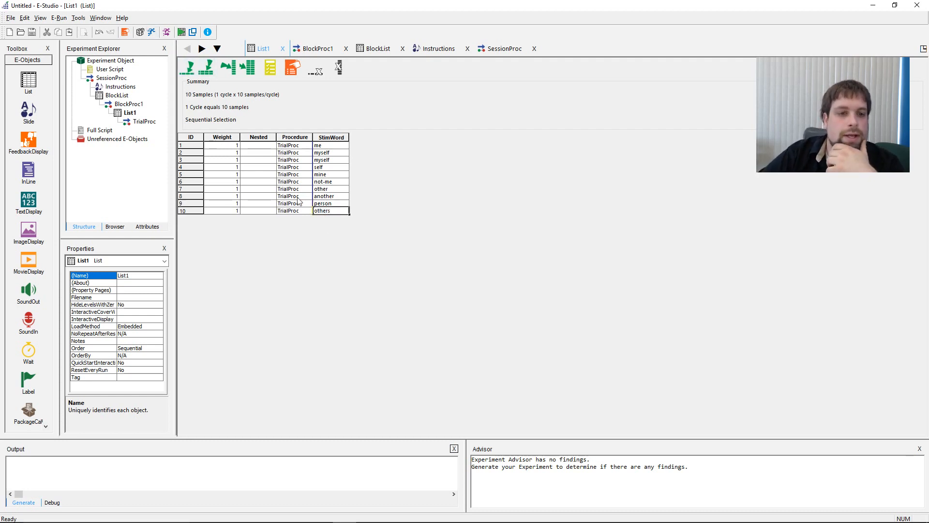
left_click_drag(330, 145, 341, 212)
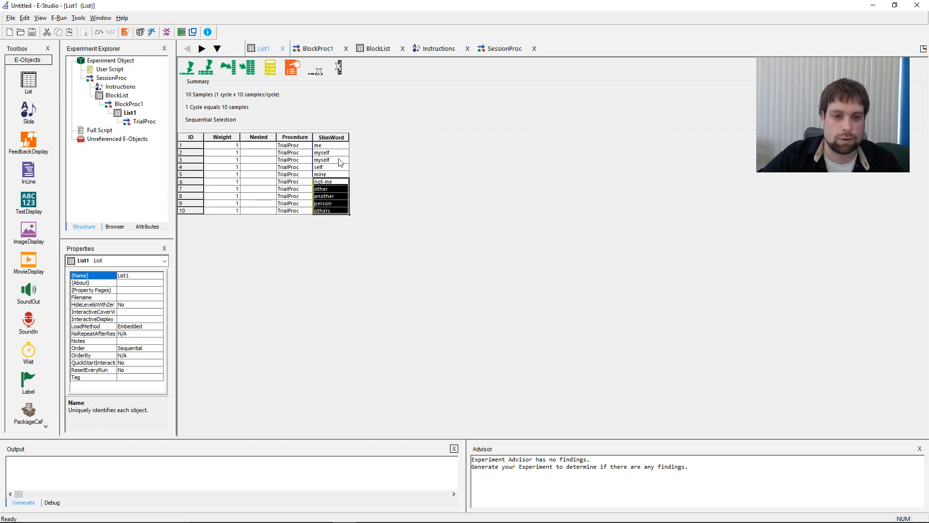
left_click_drag(338, 145, 343, 175)
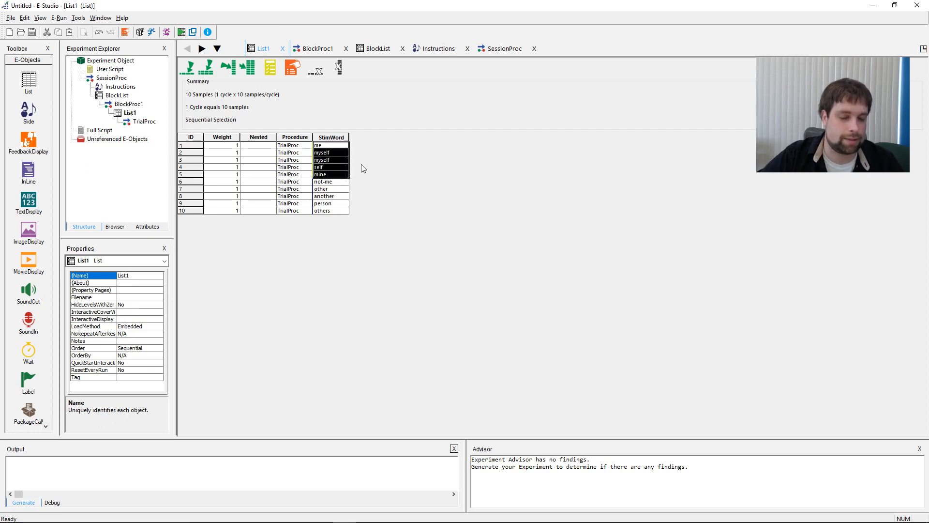
left_click(324, 149)
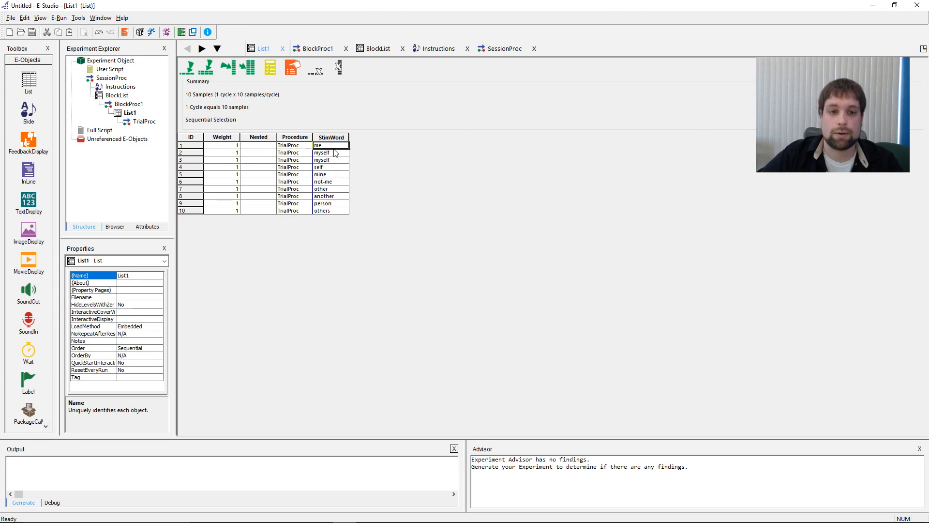
left_click_drag(339, 145, 342, 213)
left_click(344, 213)
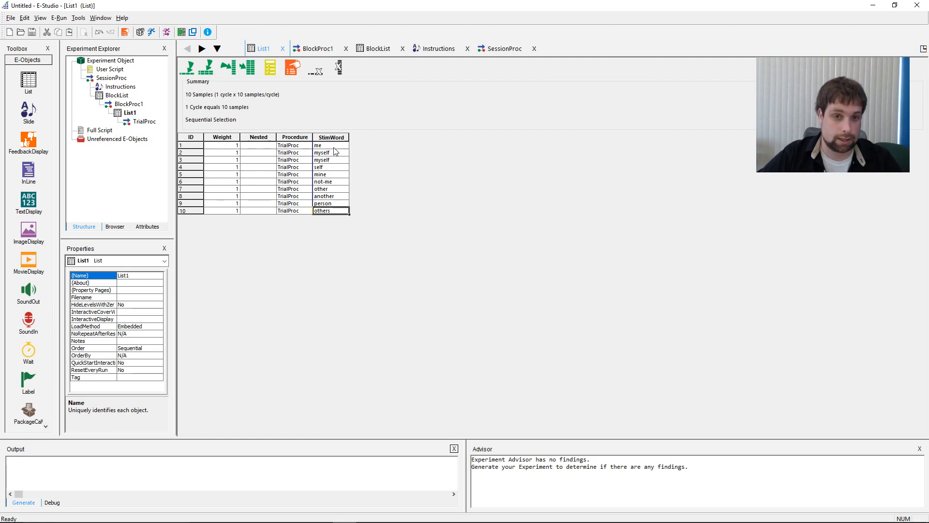
left_click_drag(335, 151, 340, 199)
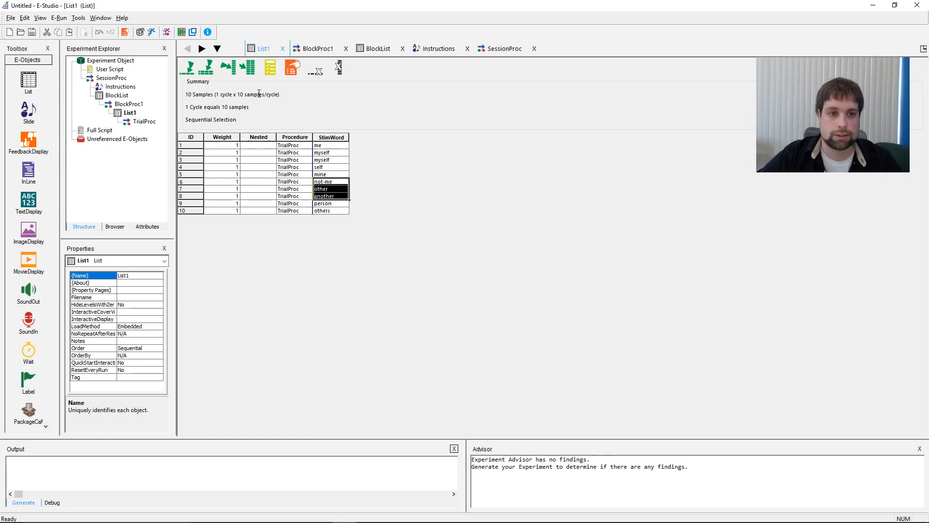
Step: Add an attribute named CorrectResponse to List1
left_click(236, 68)
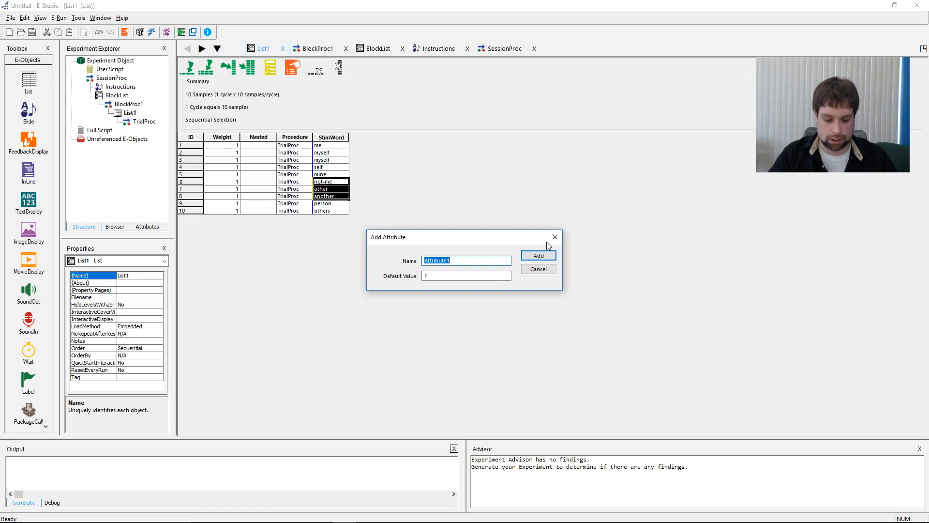
type("CorrectRes")
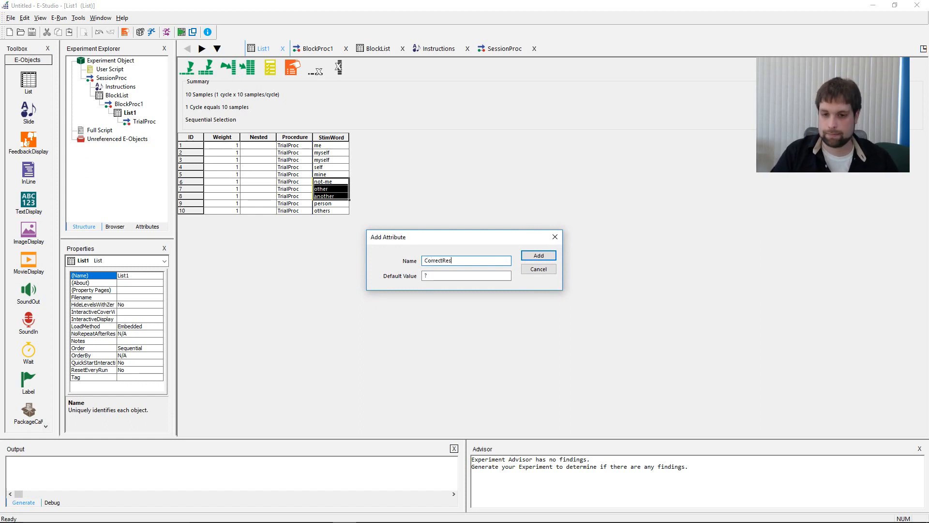
type("ponse")
key("Return")
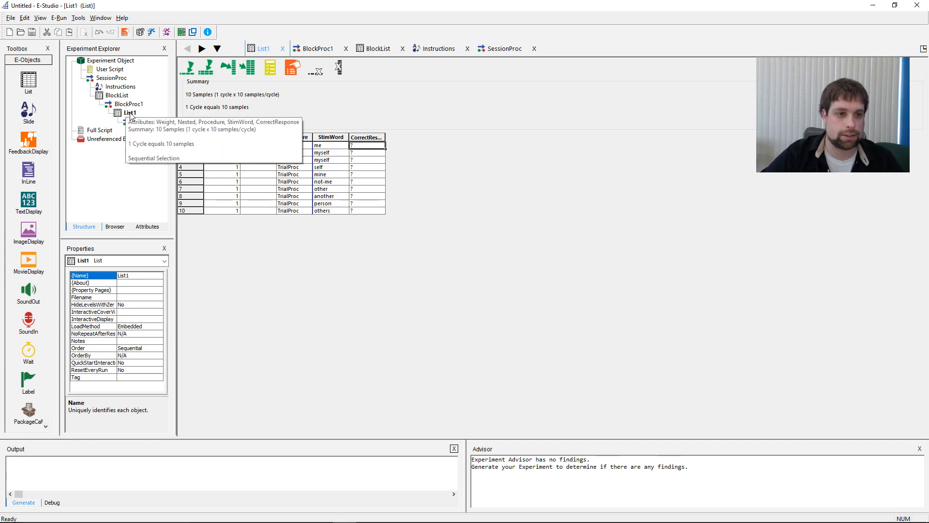
Step: Check the left and right words in BlockList, and set CorrectResponse to q for List1's levels 1 to 5
left_click(119, 95)
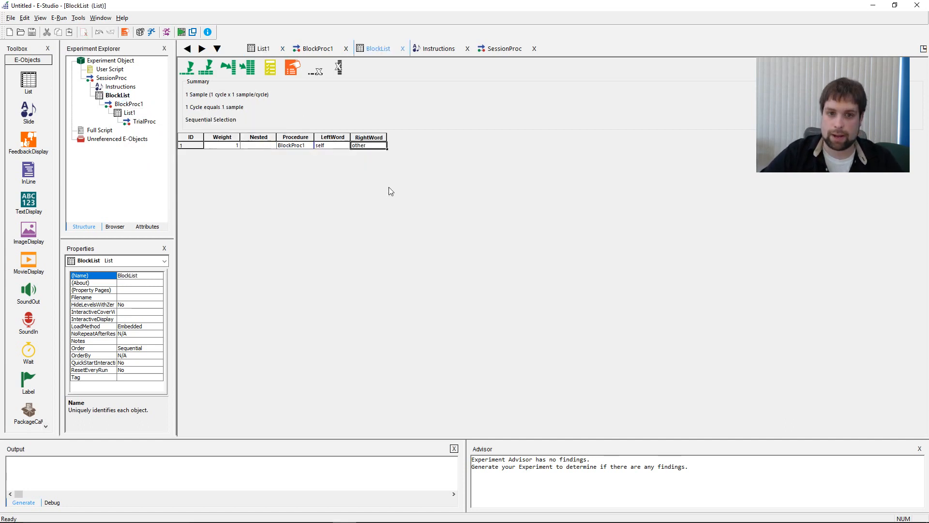
left_click(128, 112)
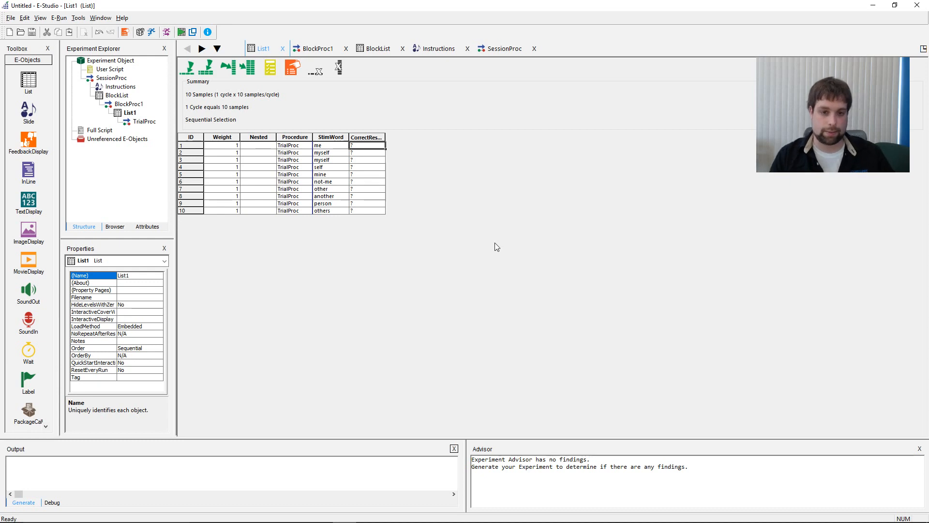
type("q")
key("Down")
type("q")
key("Down")
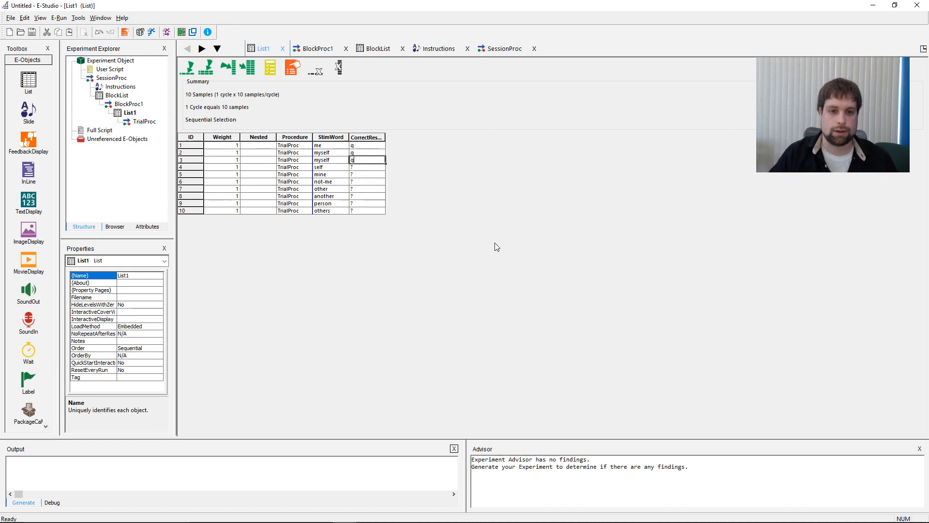
type("q")
key("Down")
type("q")
key("Down")
type("q")
key("Down")
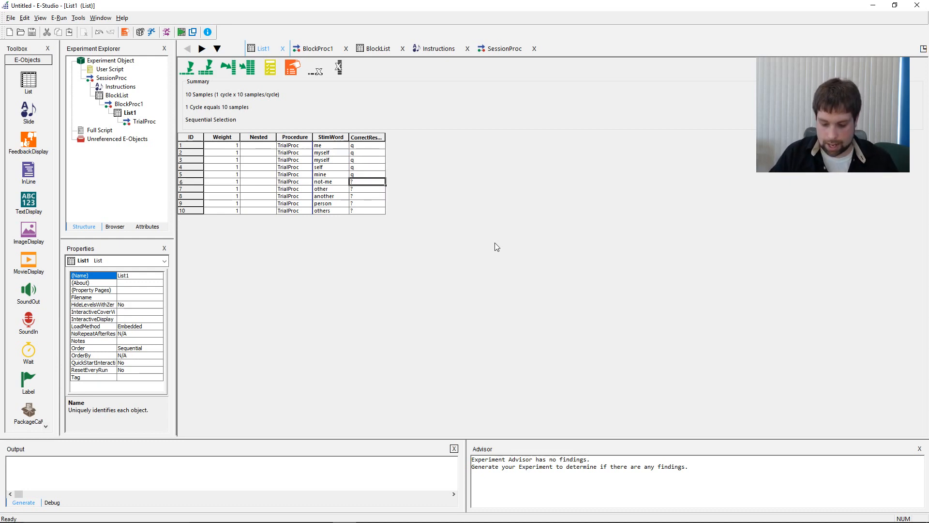
Step: Set CorrectResponse to p for List1's levels 6 to 10
type("p")
key("Down")
type("p")
key("Down")
type("p")
key("Down")
type("p")
key("Down")
type("p")
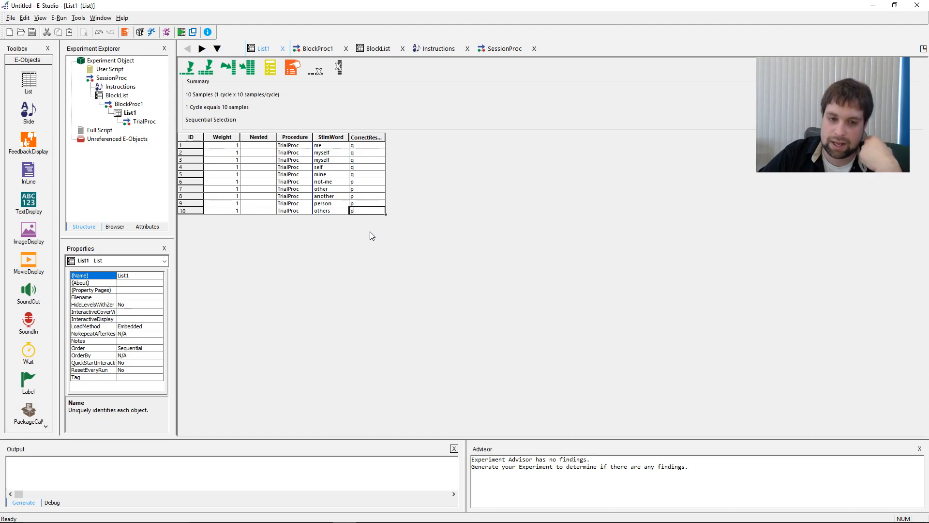
Step: Widen List1's CorrectResponse column to fit its full heading
left_click_drag(361, 146, 366, 199)
left_click(362, 181)
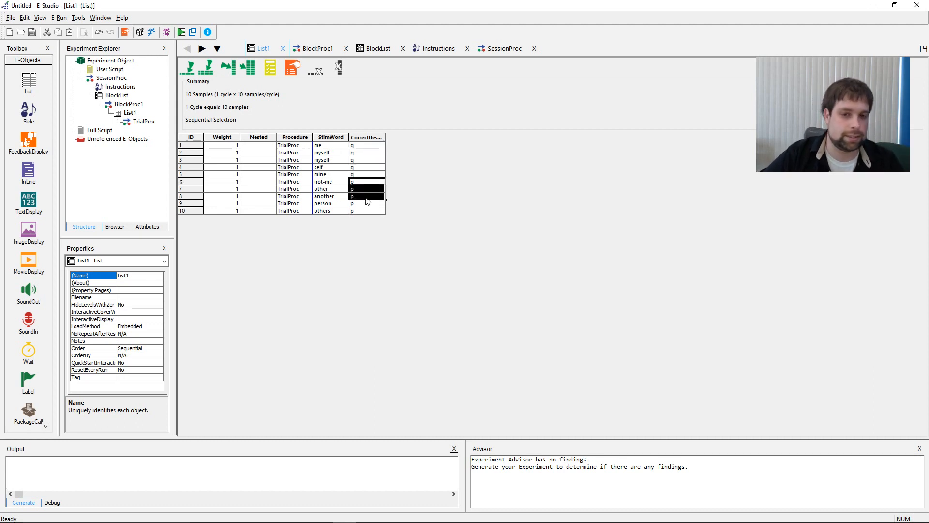
double_click(386, 137)
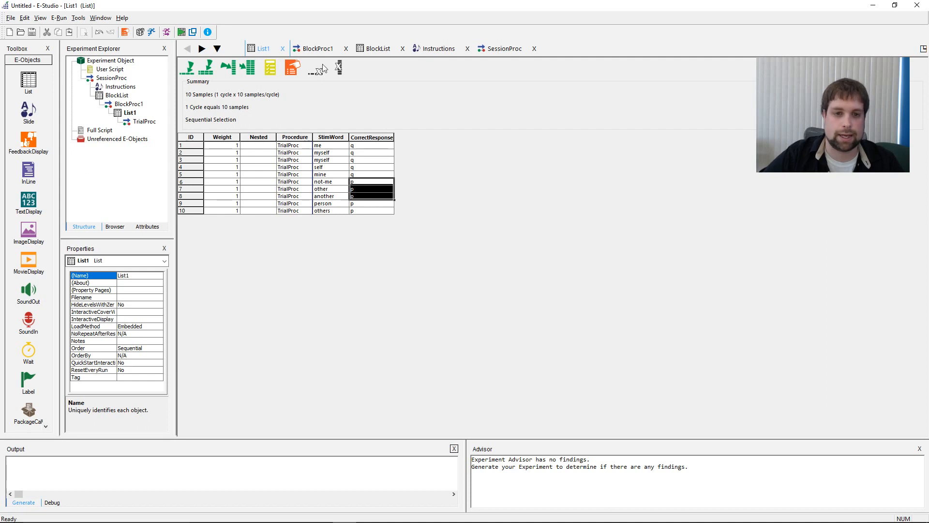
Step: Review the CorrectResponse keys against the stimulus words across List1's ten levels
left_click(367, 160)
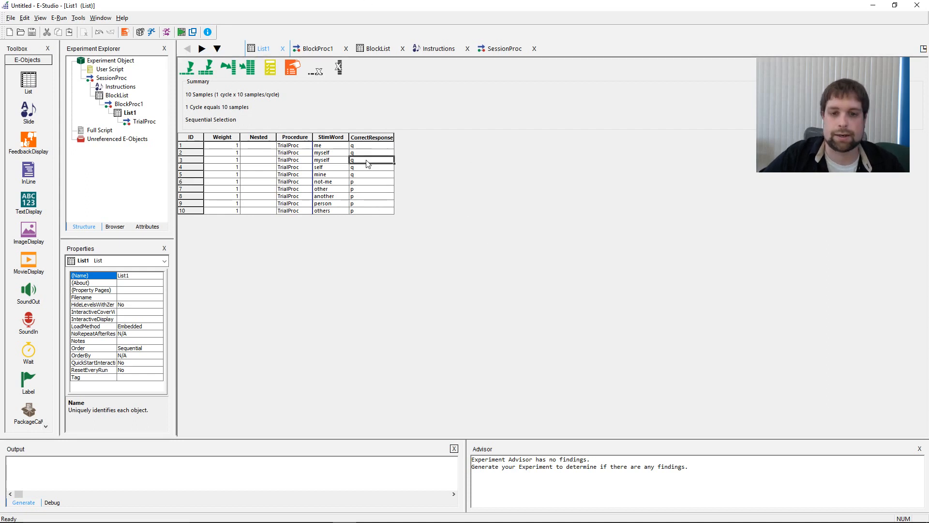
left_click_drag(372, 145, 375, 211)
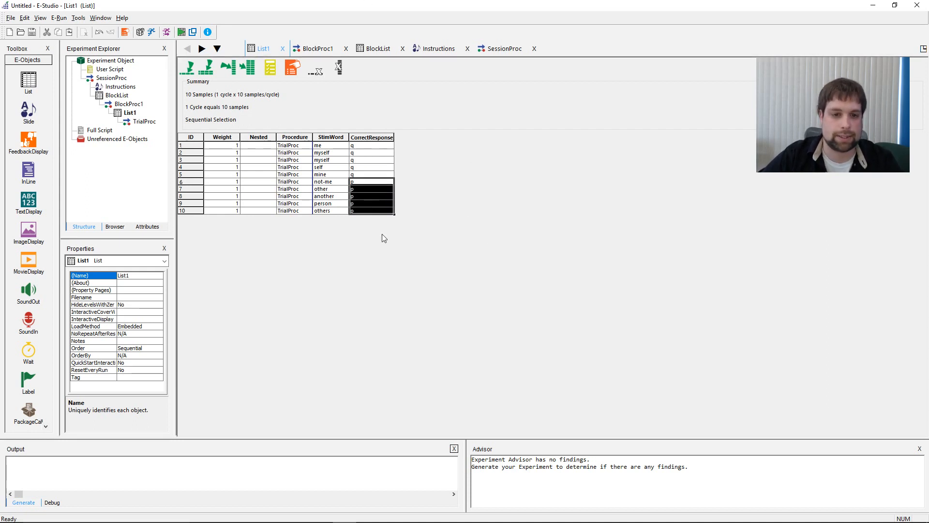
left_click(380, 168)
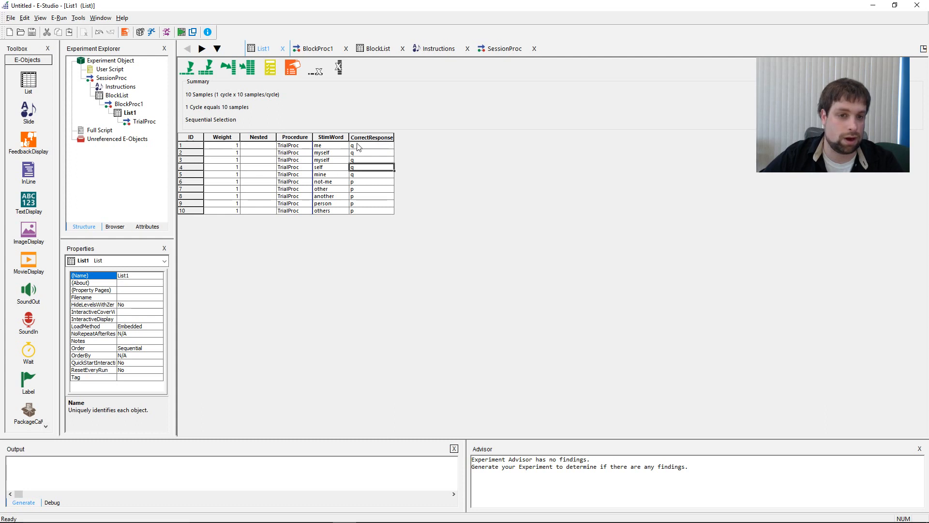
left_click_drag(357, 144, 364, 213)
left_click(364, 180)
left_click(364, 167)
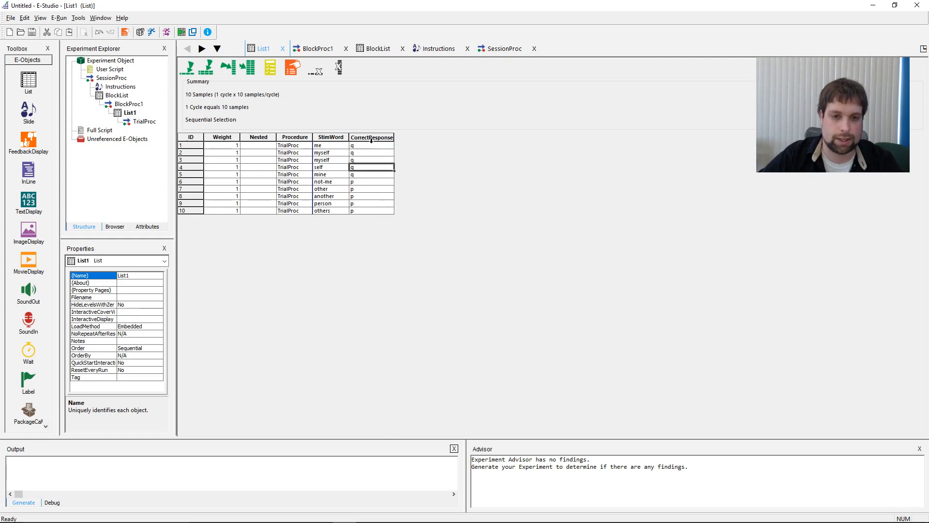
left_click(375, 150)
left_click(378, 146)
left_click_drag(378, 146, 382, 212)
left_click(391, 146)
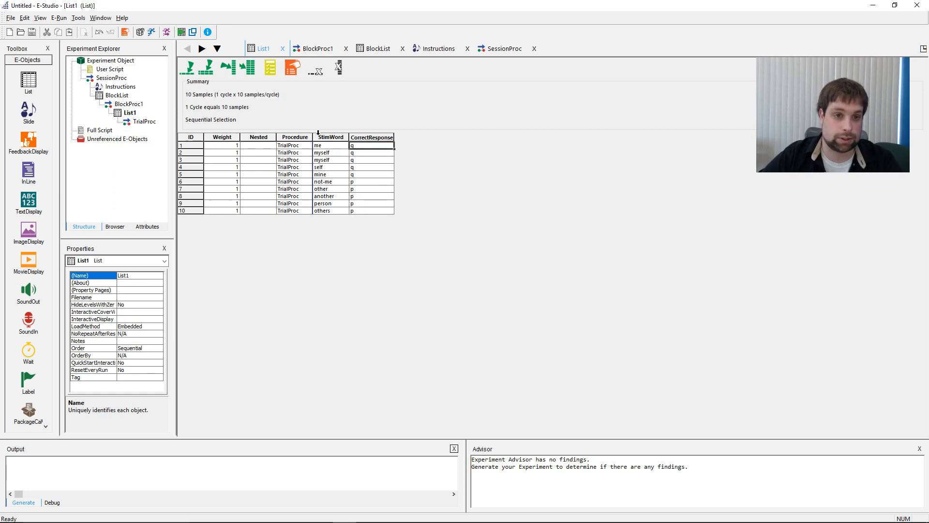
Step: Set List1's selection order to Random in its properties
left_click(291, 71)
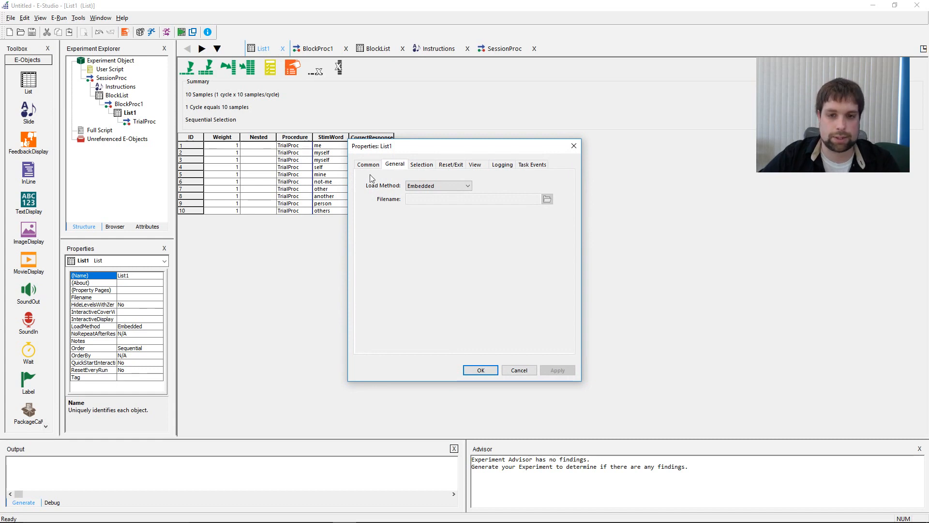
left_click(422, 165)
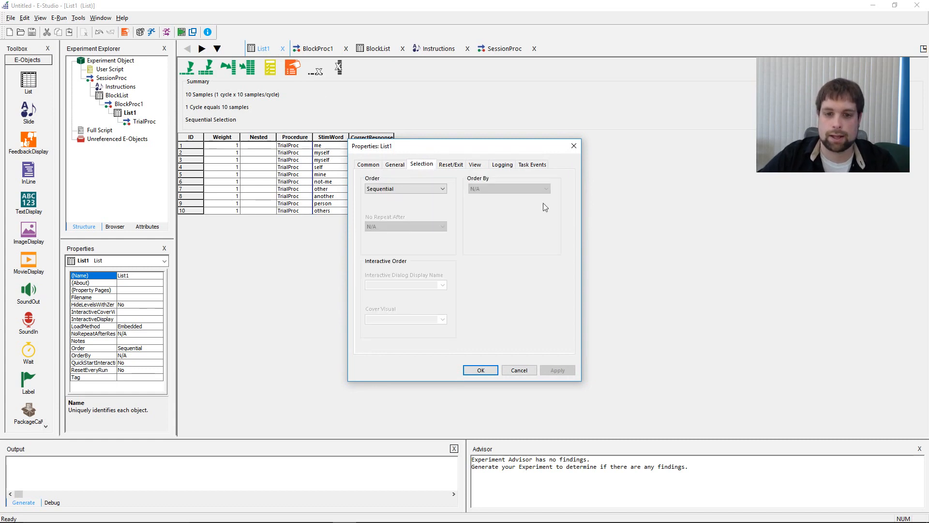
left_click(431, 192)
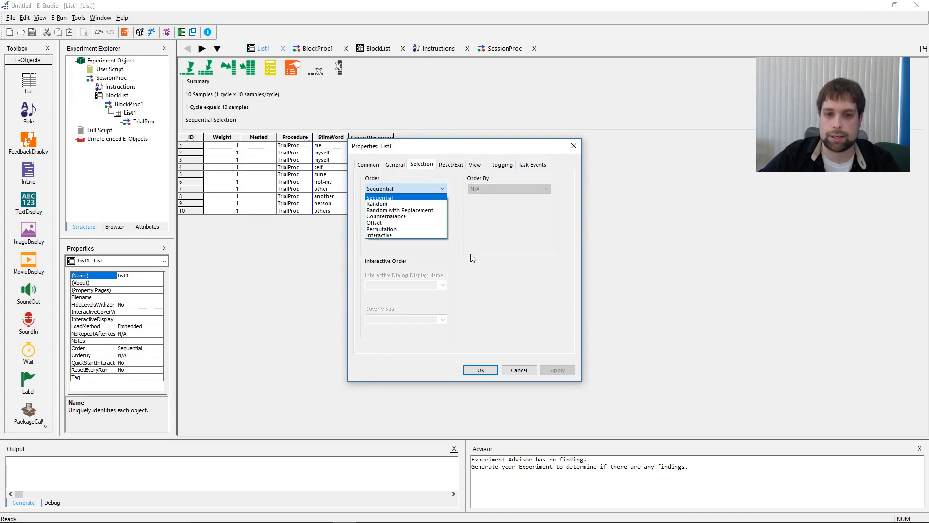
left_click(426, 204)
left_click(556, 370)
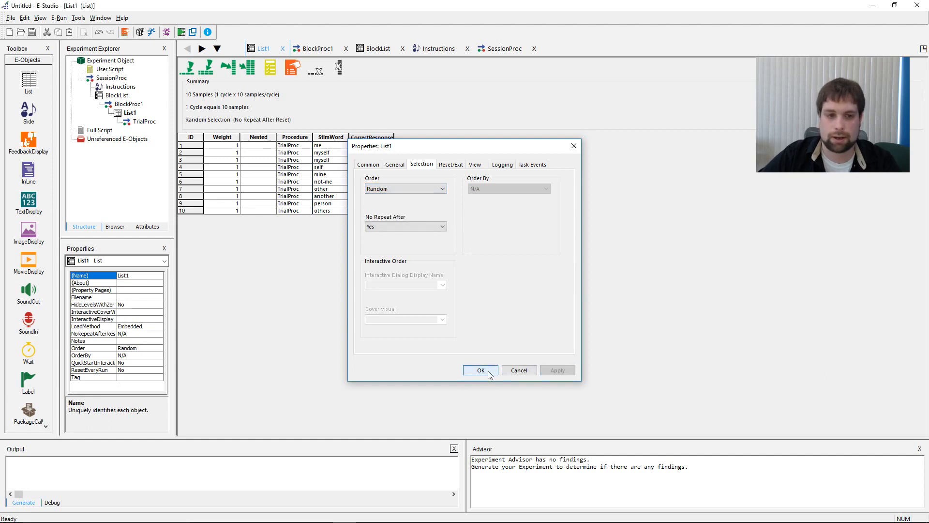
left_click(484, 371)
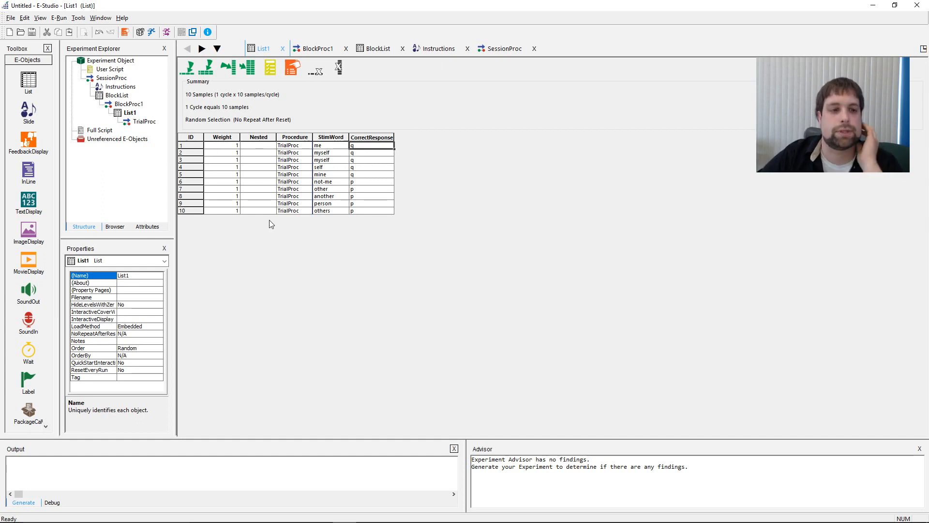
Step: Add a TextDisplay to TrialProc's timeline and name it Fixtion
double_click(144, 121)
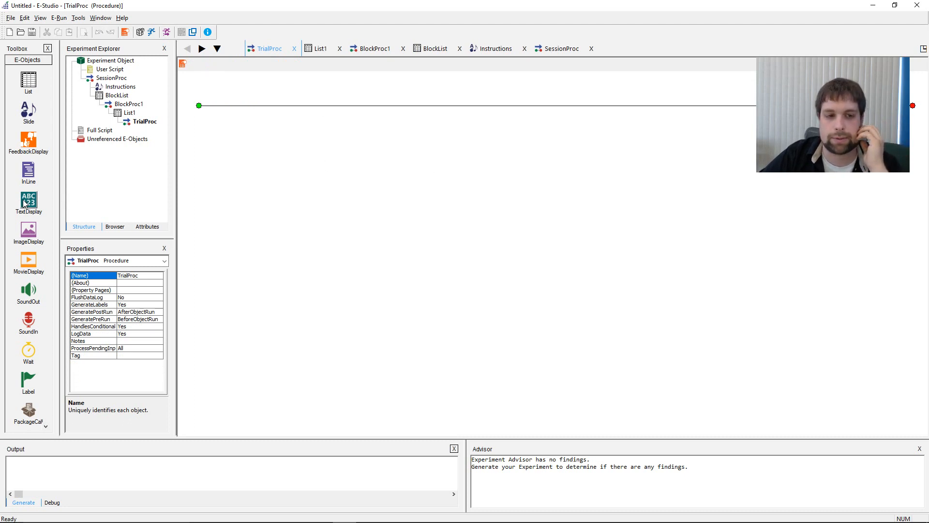
left_click_drag(28, 200, 240, 104)
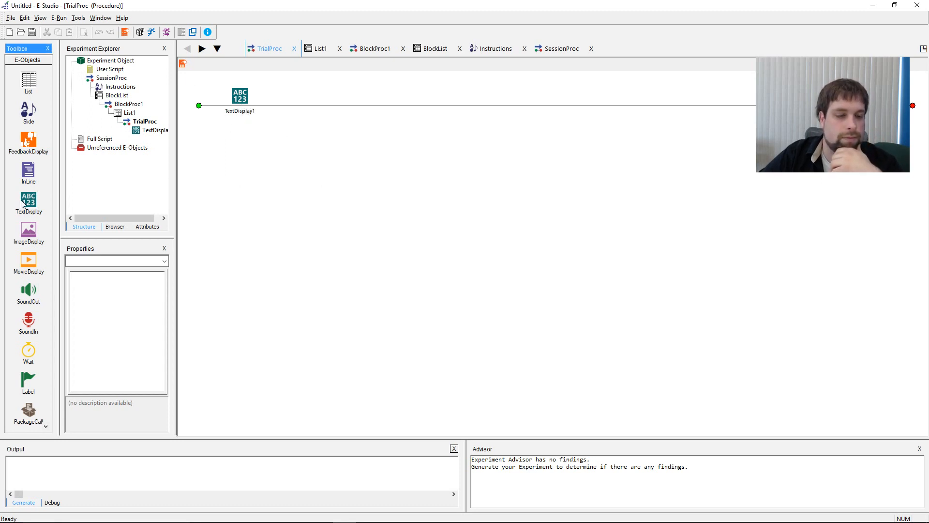
left_click(240, 100)
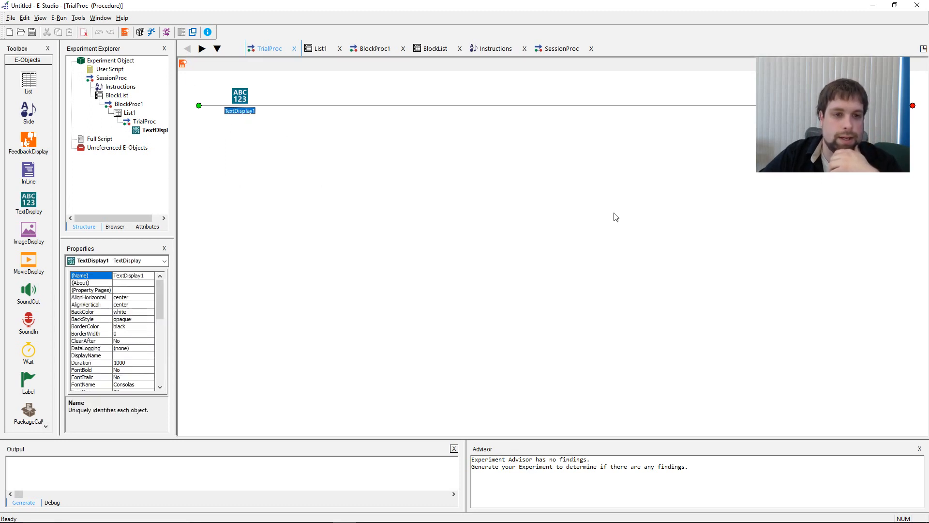
key("F2")
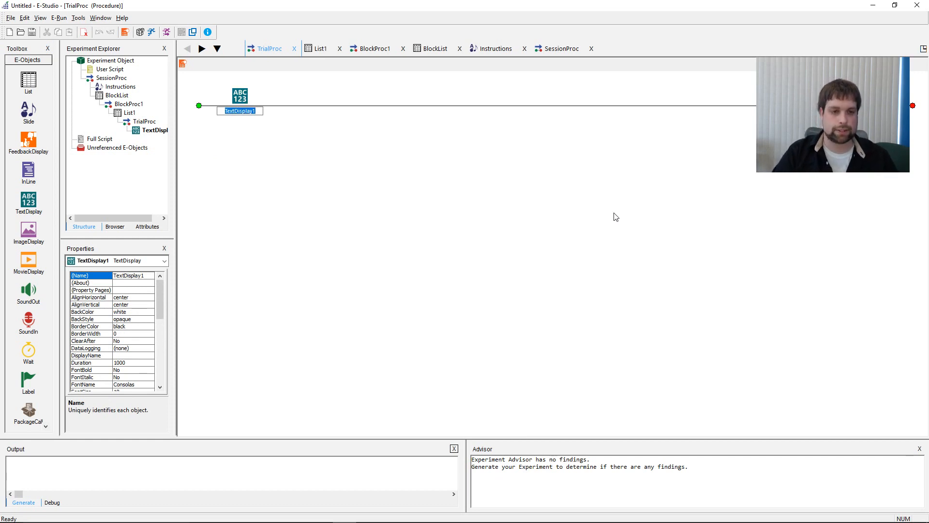
type("Fixtion")
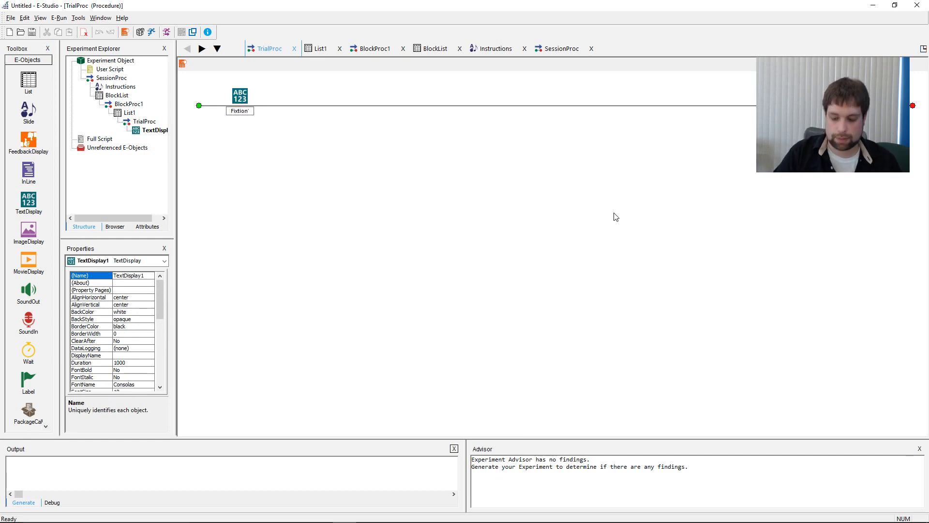
key("Return")
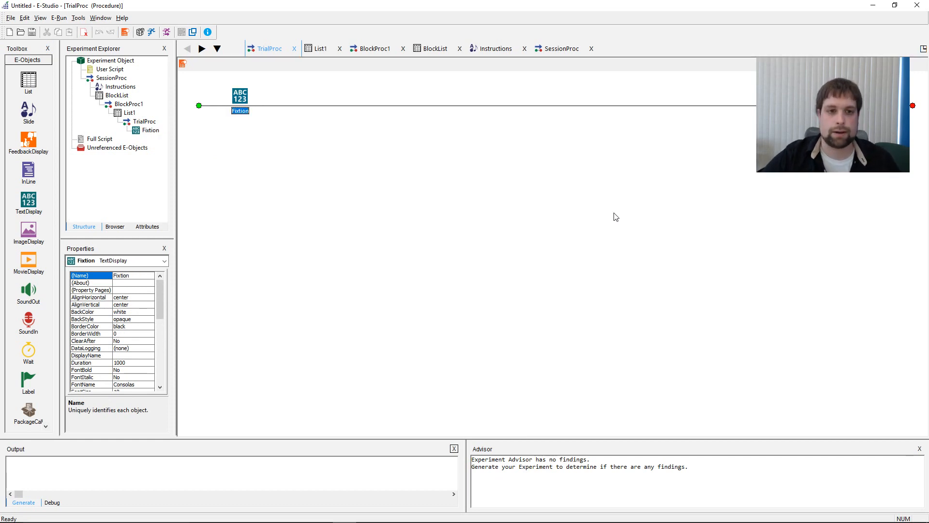
Step: Open the Fixtion display and enter + as its text
right_click(243, 111)
left_click(257, 119)
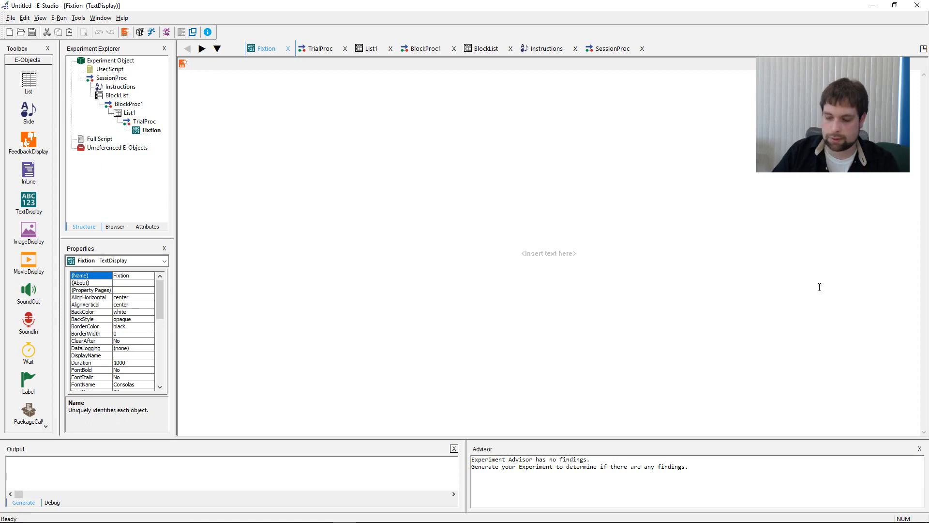
type("+")
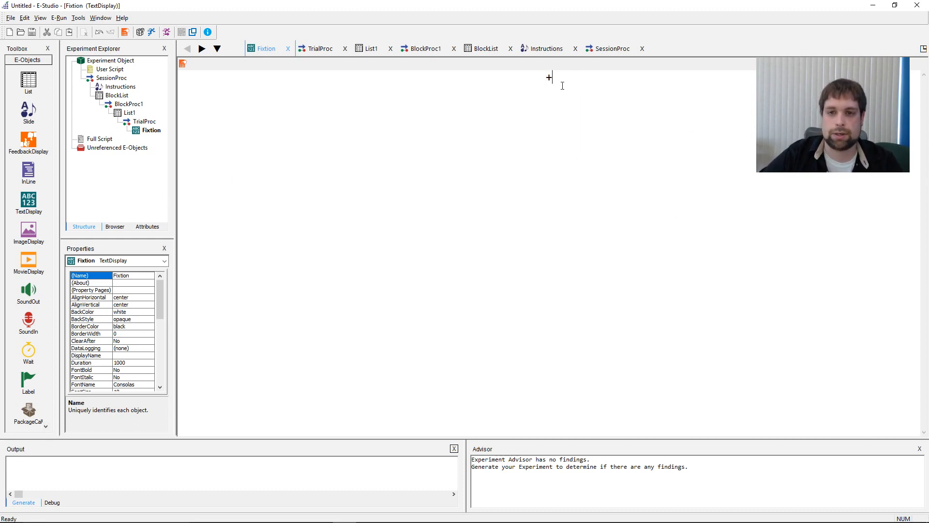
Step: Set the Fixtion display's data logging to Time Audit Only
left_click(183, 63)
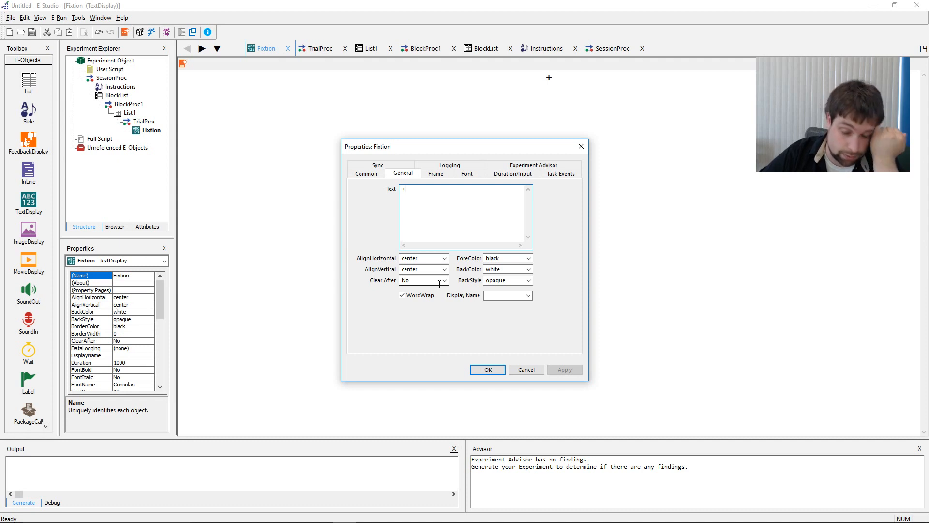
left_click(513, 173)
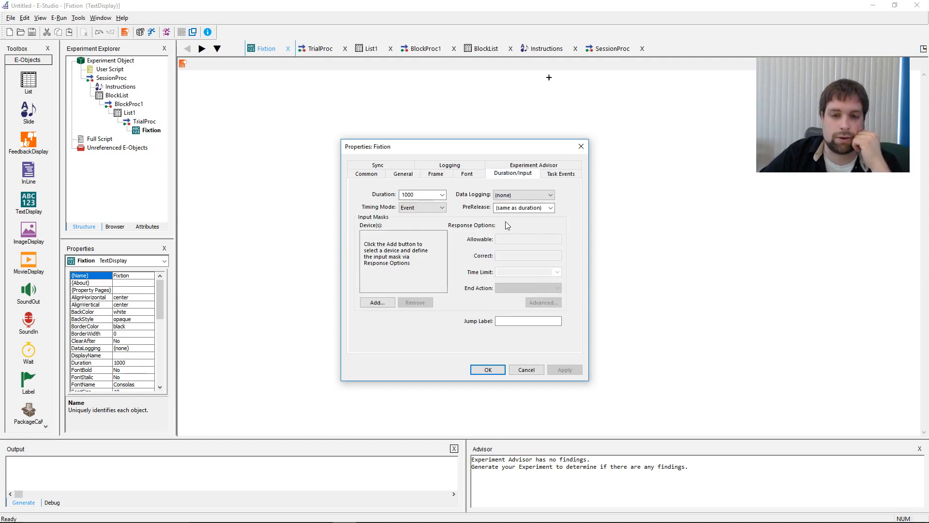
left_click(535, 195)
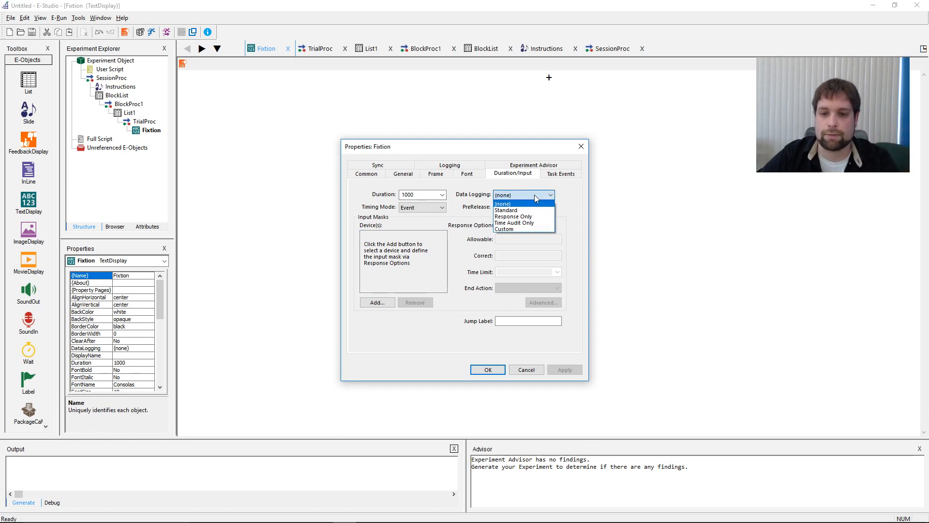
left_click(527, 223)
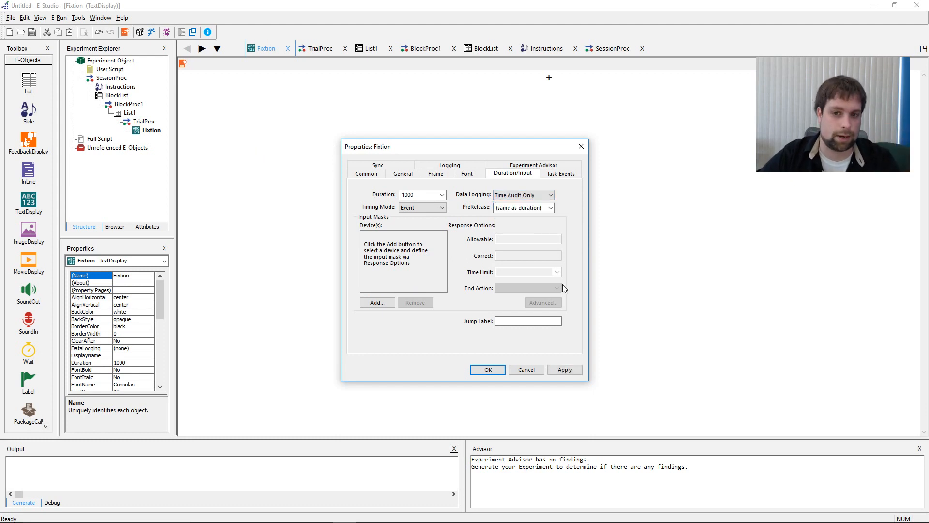
left_click(562, 371)
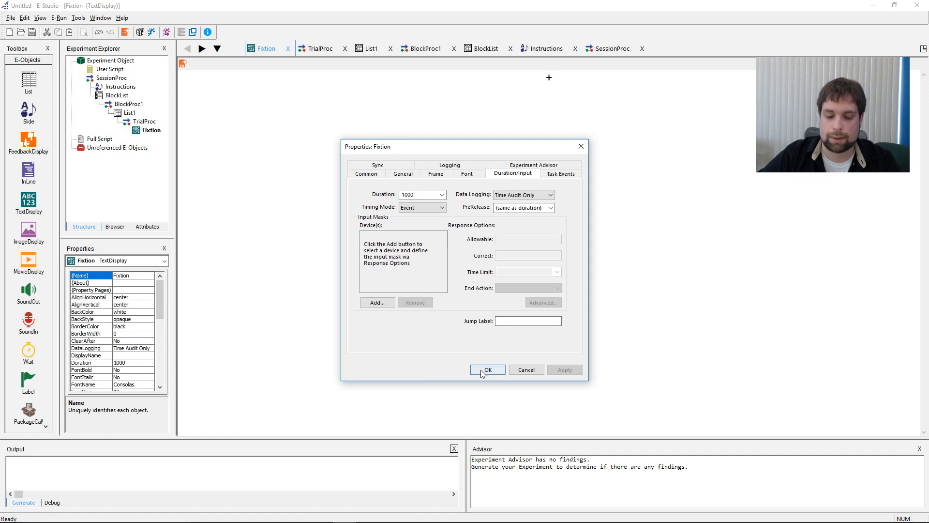
left_click(482, 371)
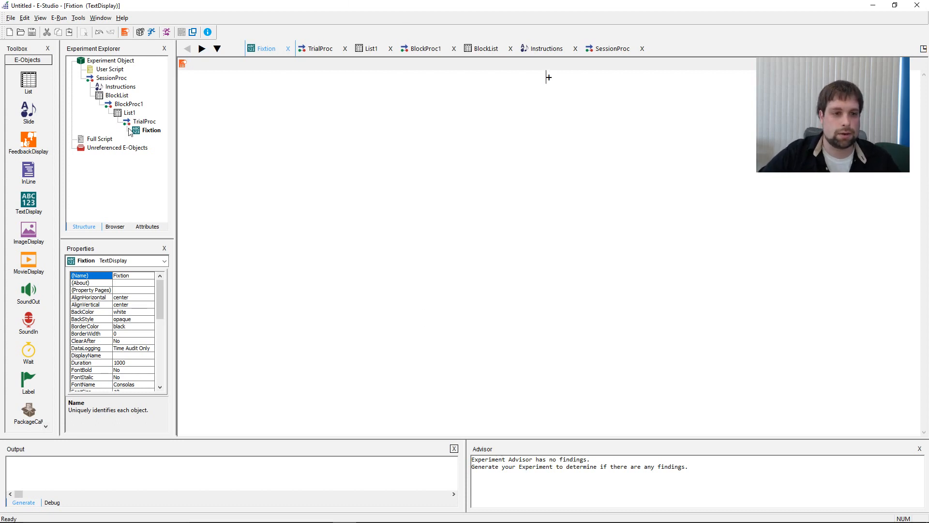
Step: Add a Slide object after Fixtion on TrialProc's timeline and name it StimDisplay
double_click(143, 122)
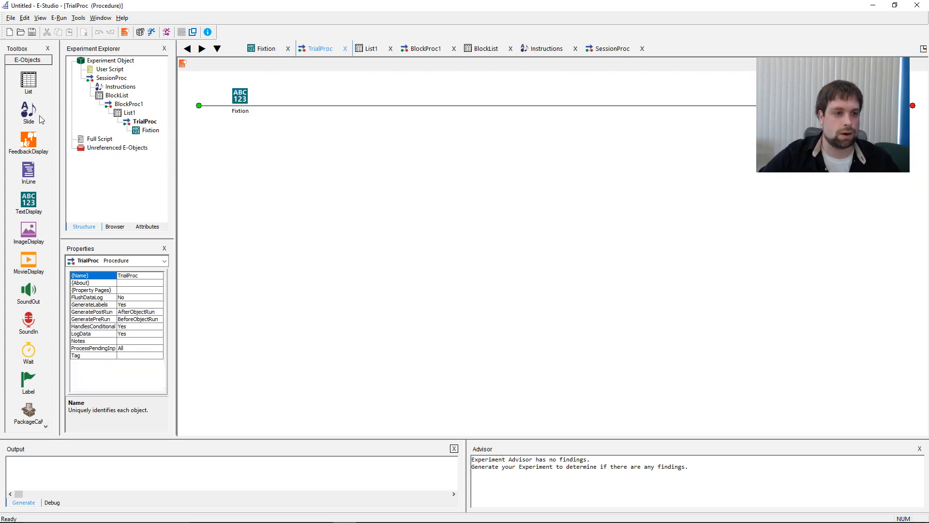
left_click_drag(35, 114, 513, 210)
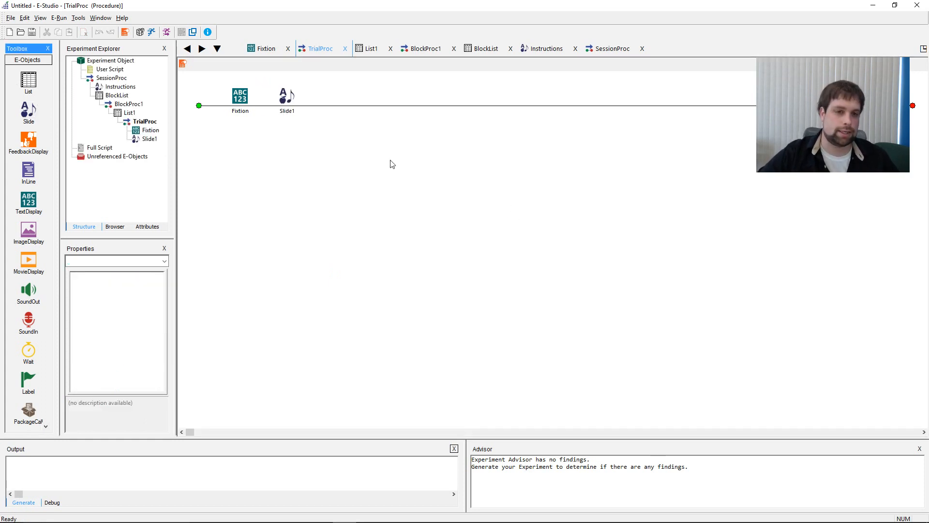
left_click(287, 100)
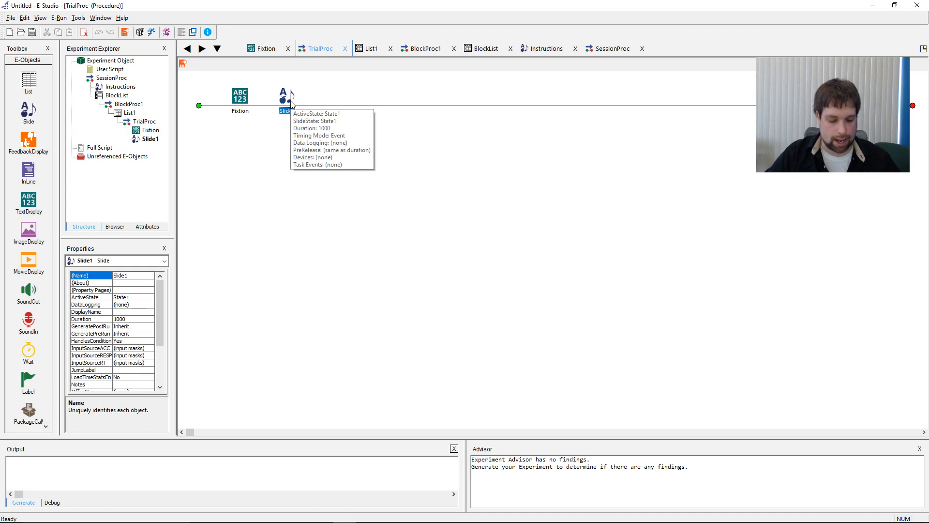
key("F2")
type("StimDisplay")
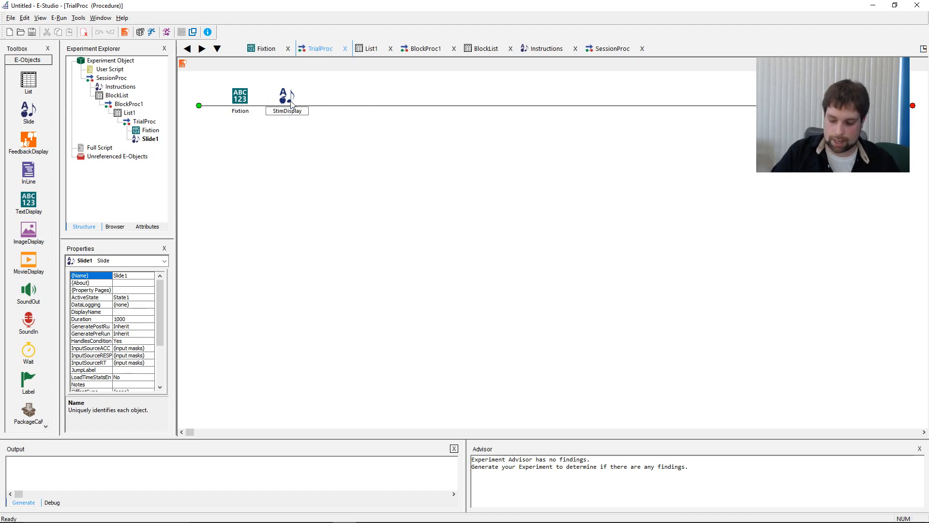
key("Return")
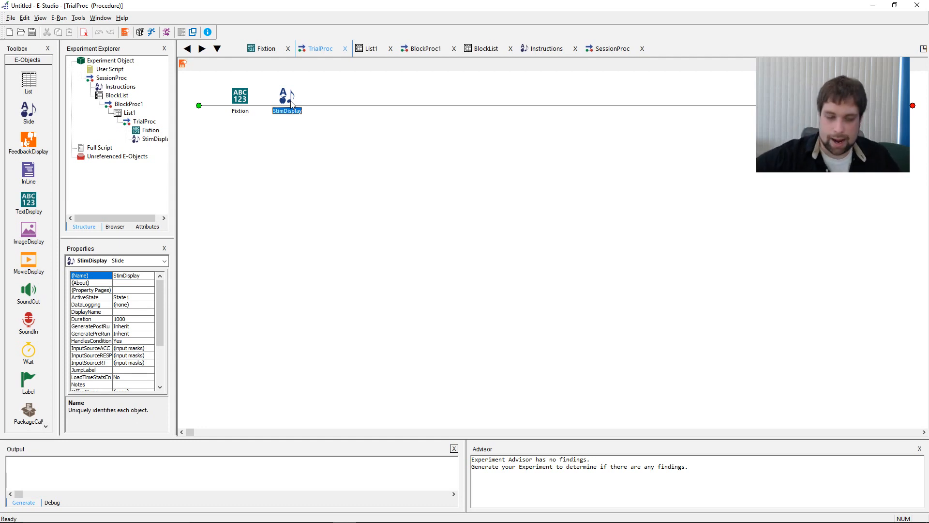
left_click(319, 100)
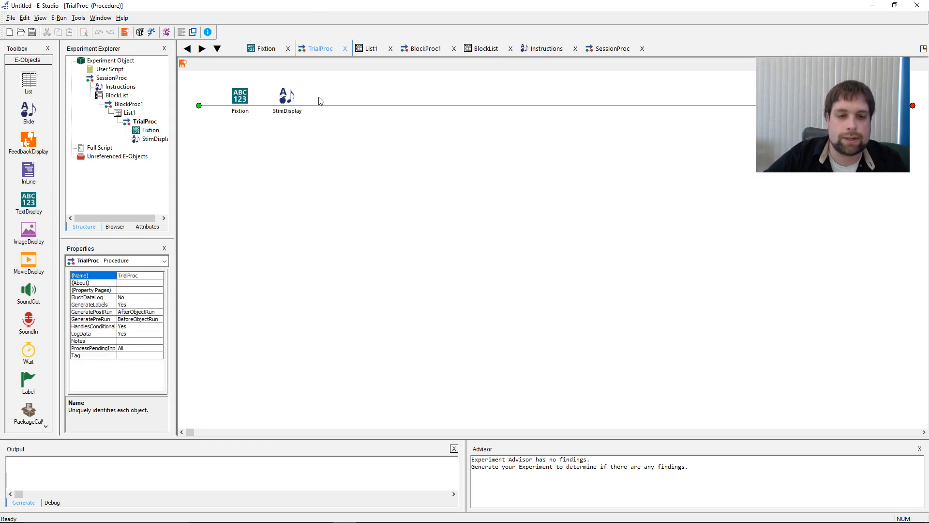
Step: Review the StimWord attribute in List1 and the word attributes in BlockList for use on the StimDisplay slide
double_click(294, 93)
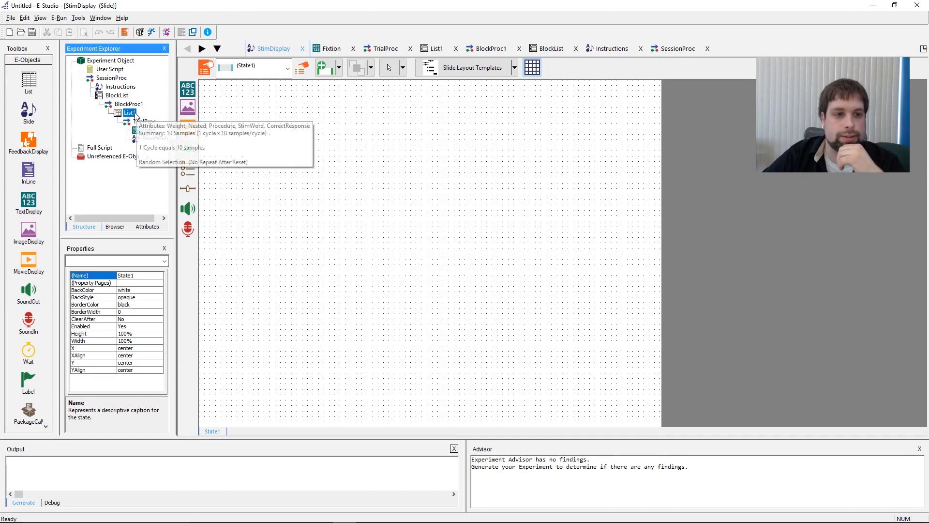
double_click(130, 113)
left_click(344, 137)
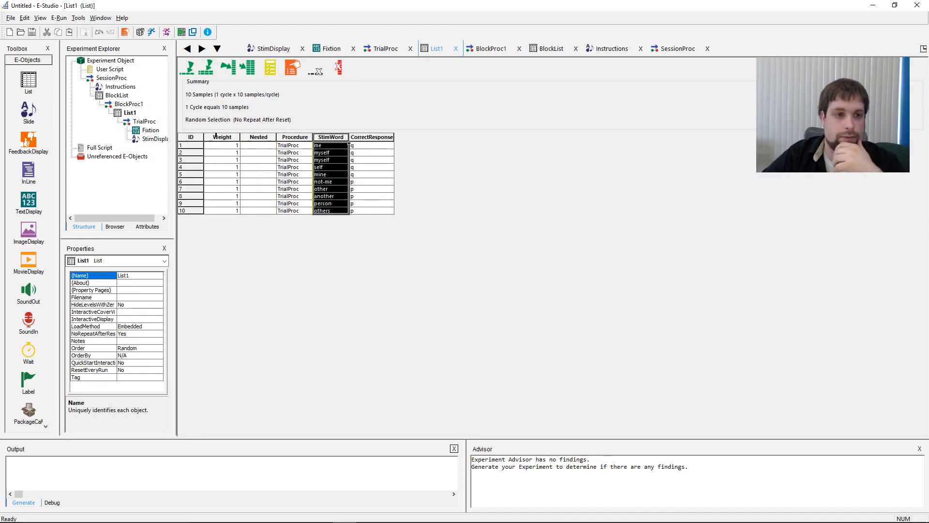
double_click(118, 95)
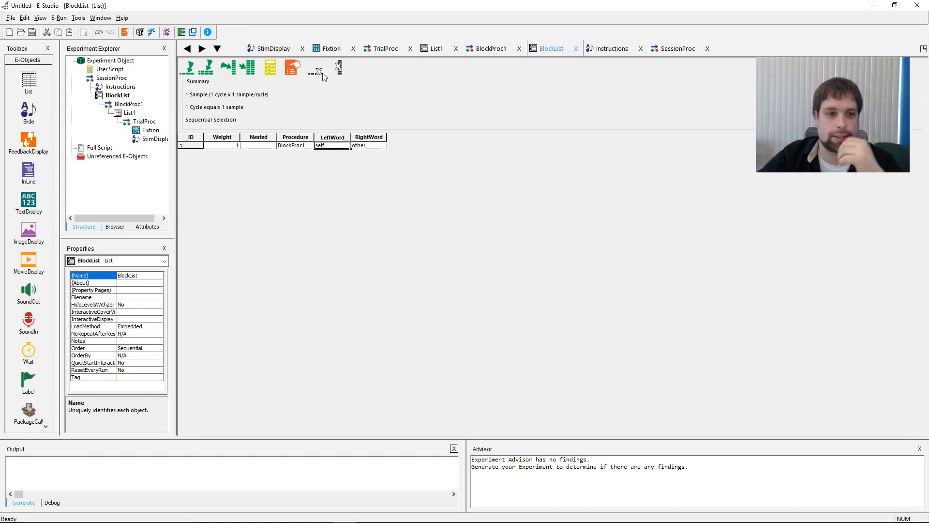
Step: Open the StimDisplay slide and place a text object near its middle
double_click(151, 140)
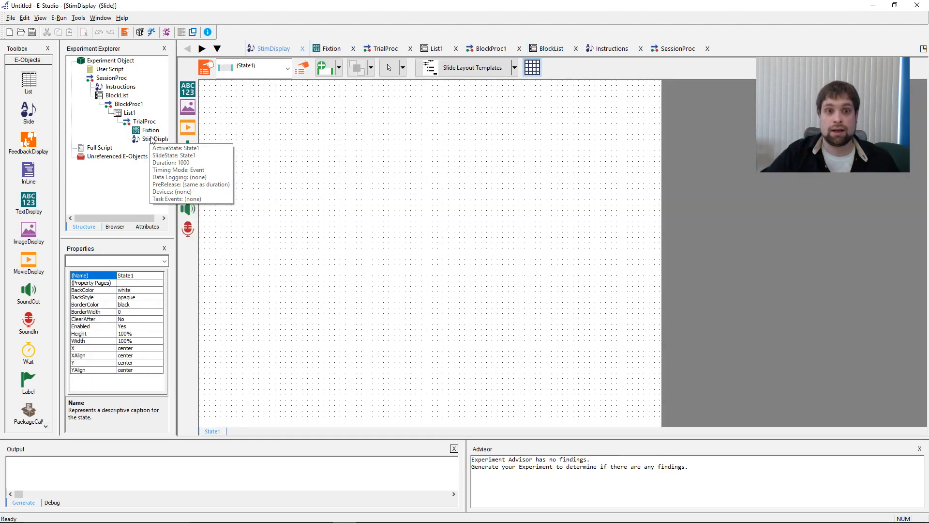
left_click(187, 89)
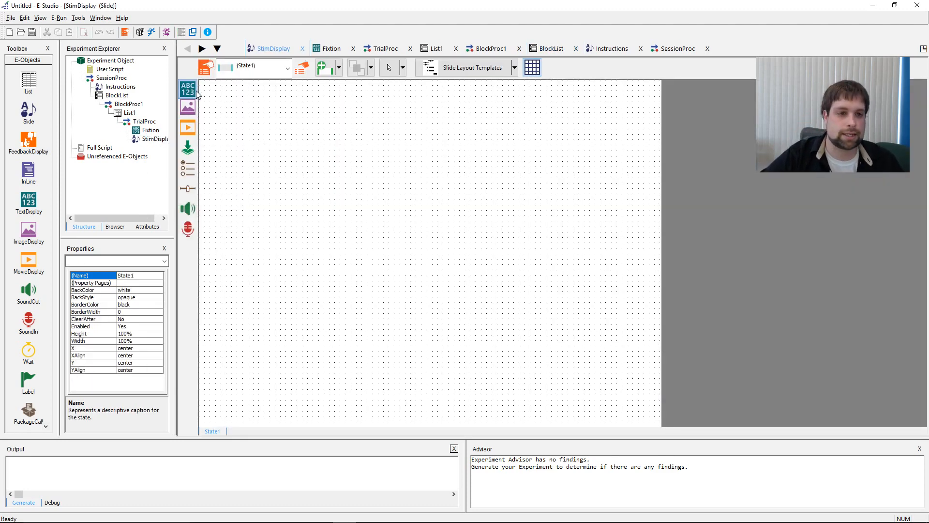
left_click(412, 247)
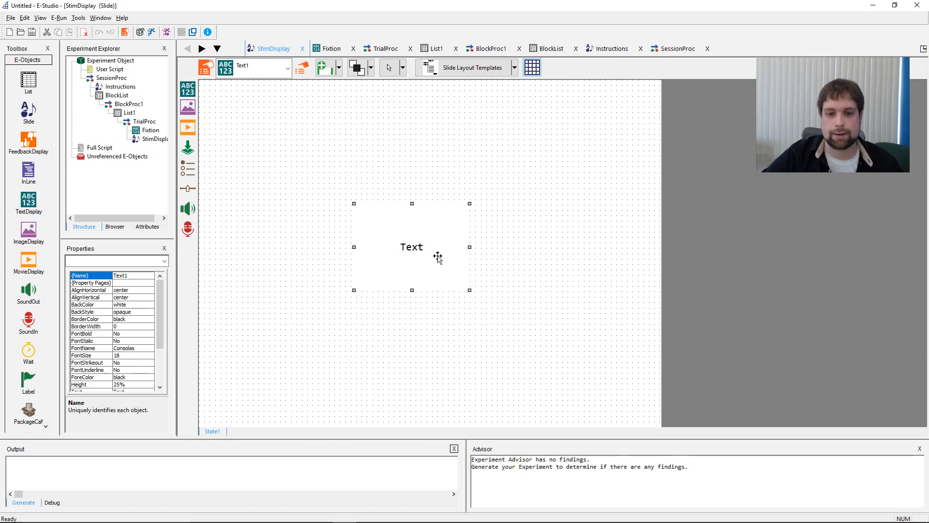
Step: Replace the middle text object's placeholder with the [StimWord] attribute reference
double_click(418, 259)
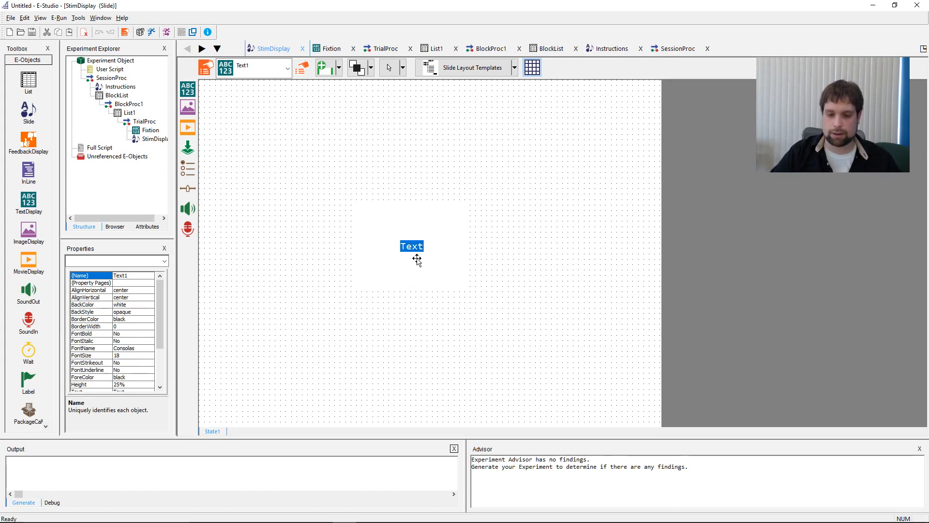
key("BackSpace")
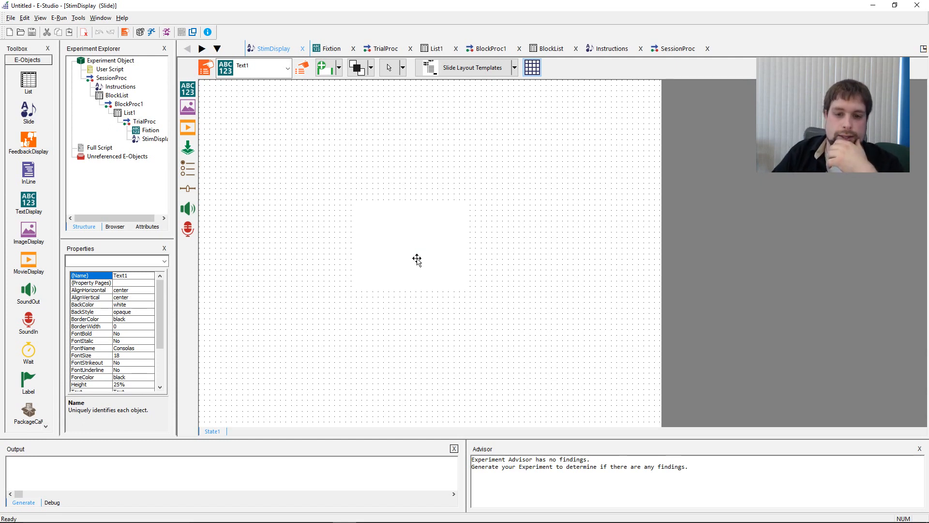
type("[")
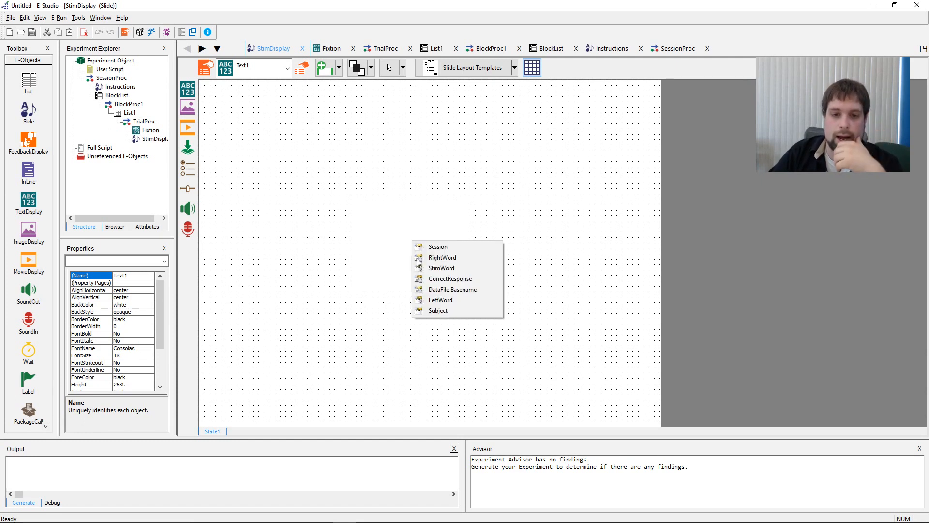
left_click(478, 269)
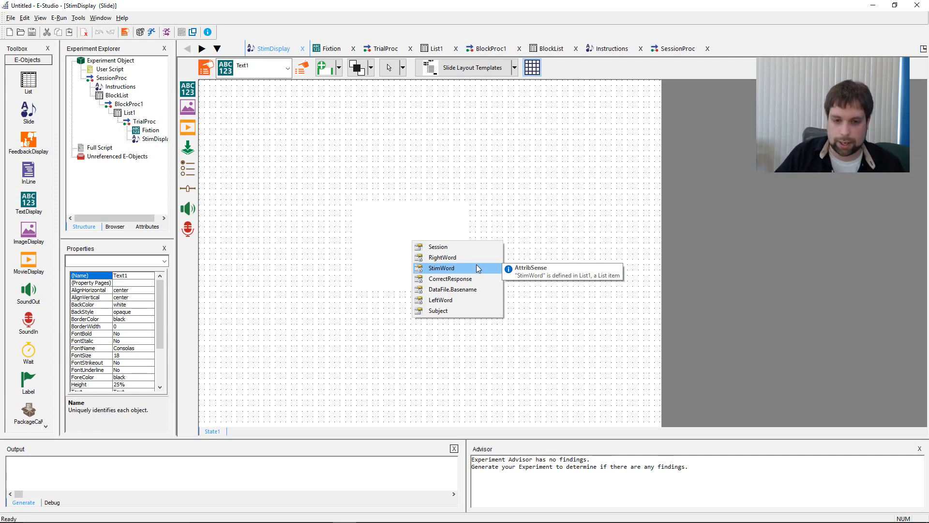
key("Up")
key("Down")
key("Down")
key("Up")
key("Up")
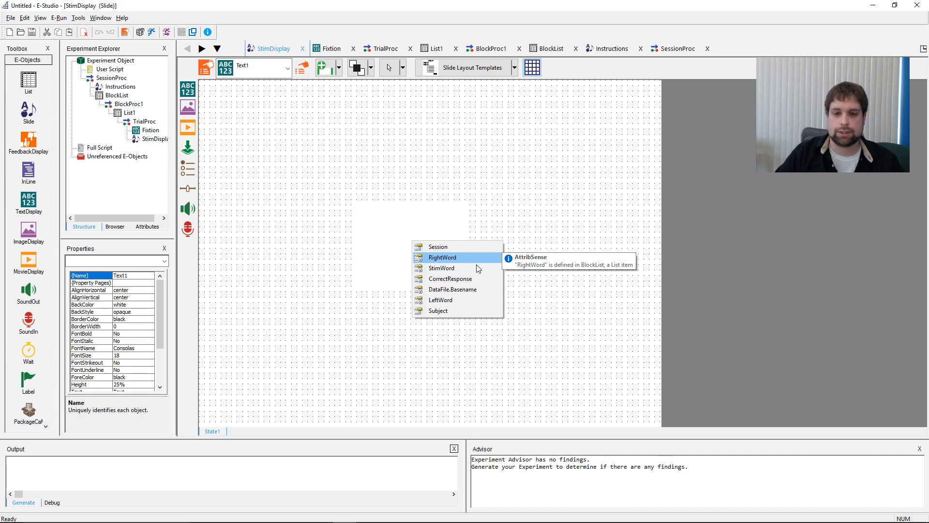
key("Down")
key("Return")
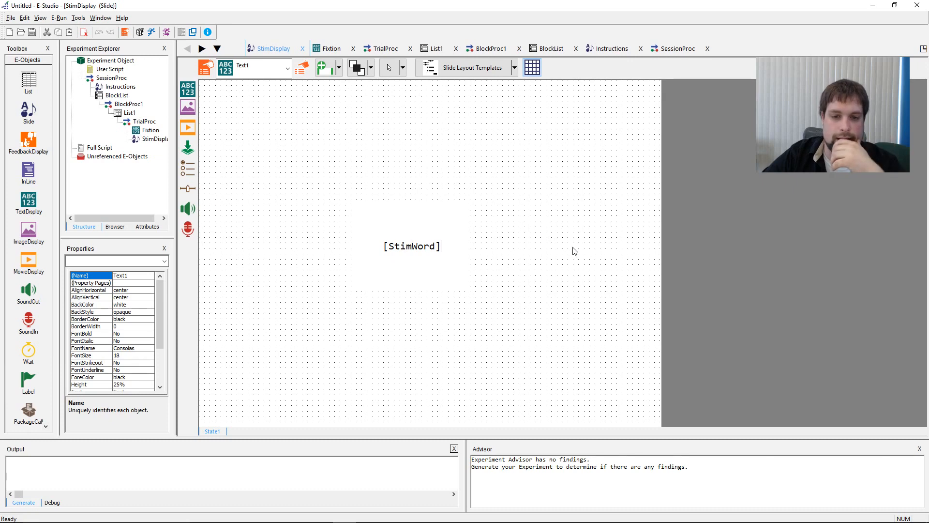
left_click(406, 230)
left_click(328, 101)
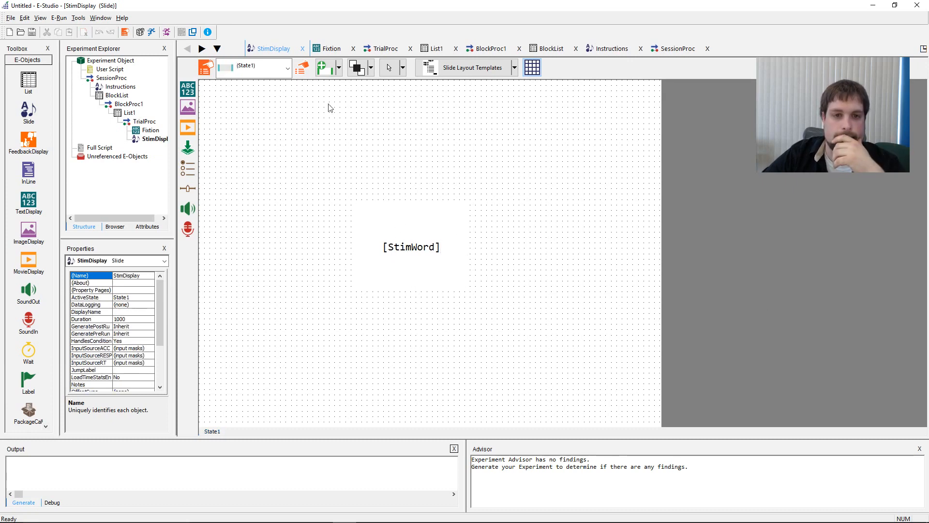
Step: Set the [StimWord] text object's frame position to center for both X and Y
left_click(409, 245)
left_click(300, 71)
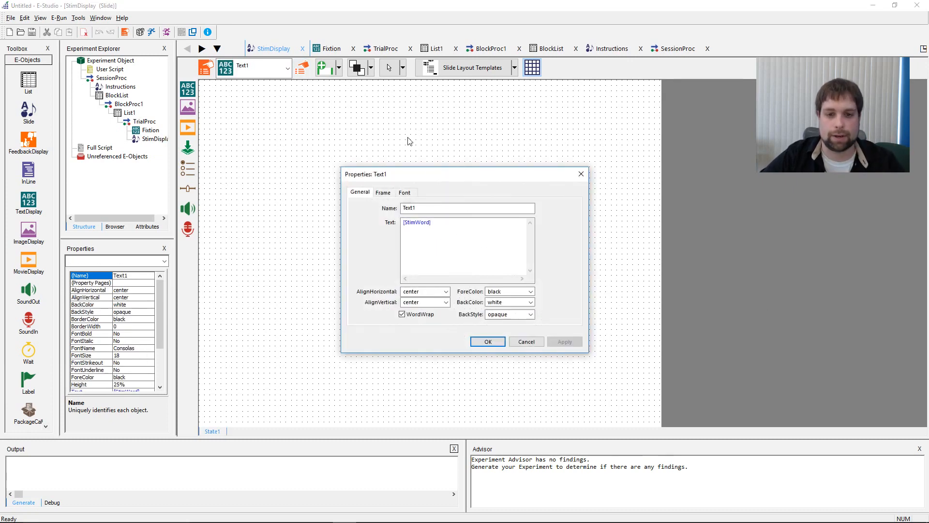
left_click(383, 192)
left_click(450, 249)
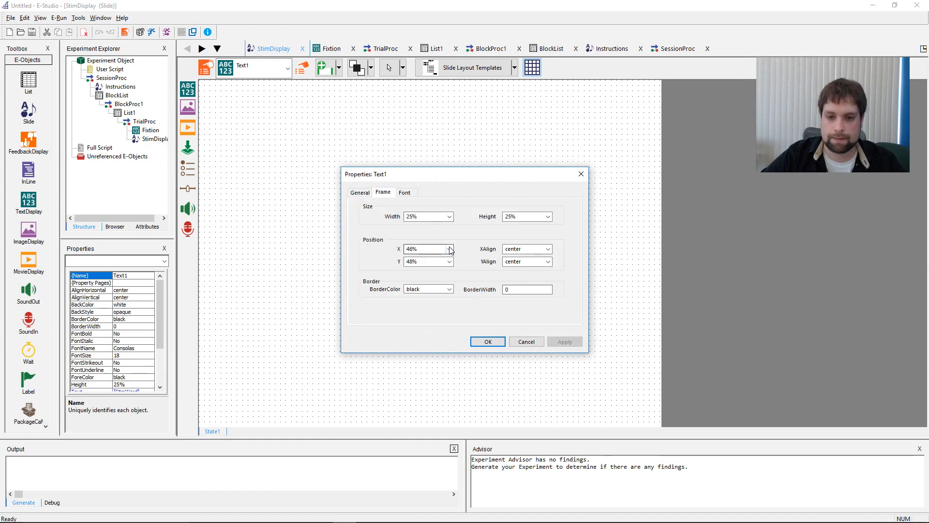
left_click(414, 264)
left_click(449, 262)
left_click(447, 277)
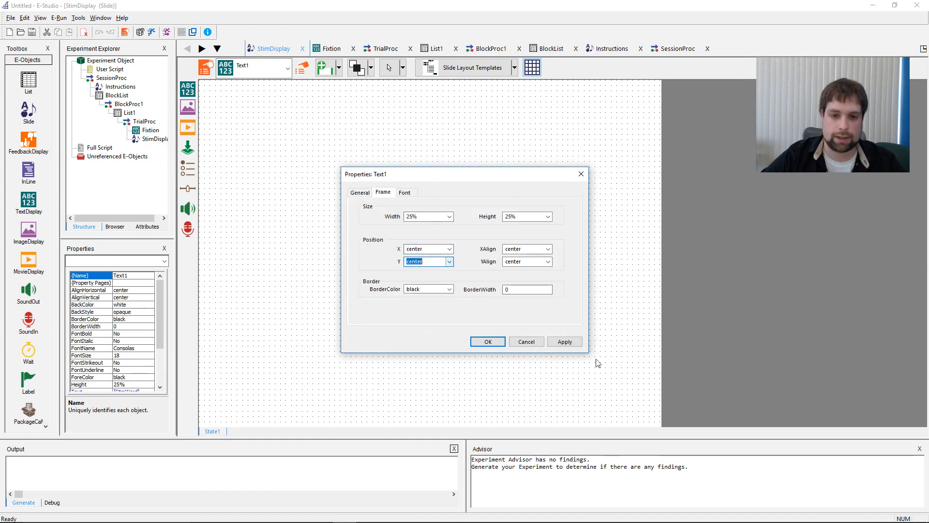
left_click(488, 342)
left_click(489, 364)
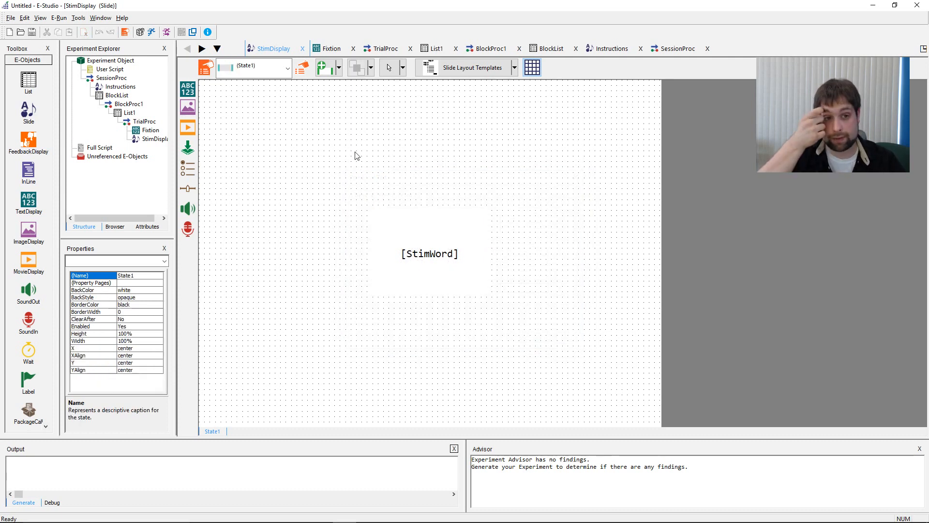
Step: Place two more text objects on the slide, one in the upper-left corner and one in the upper-right corner
left_click(188, 89)
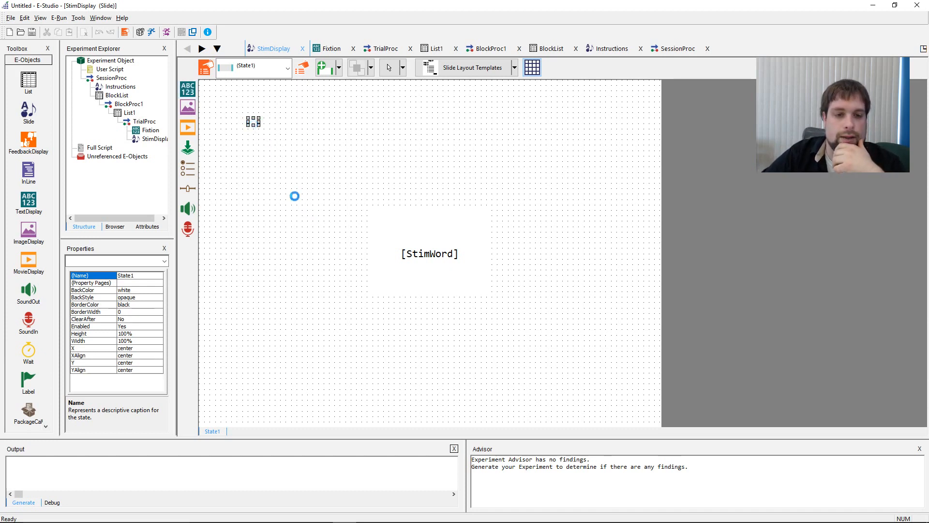
left_click(252, 121)
left_click_drag(269, 146, 269, 141)
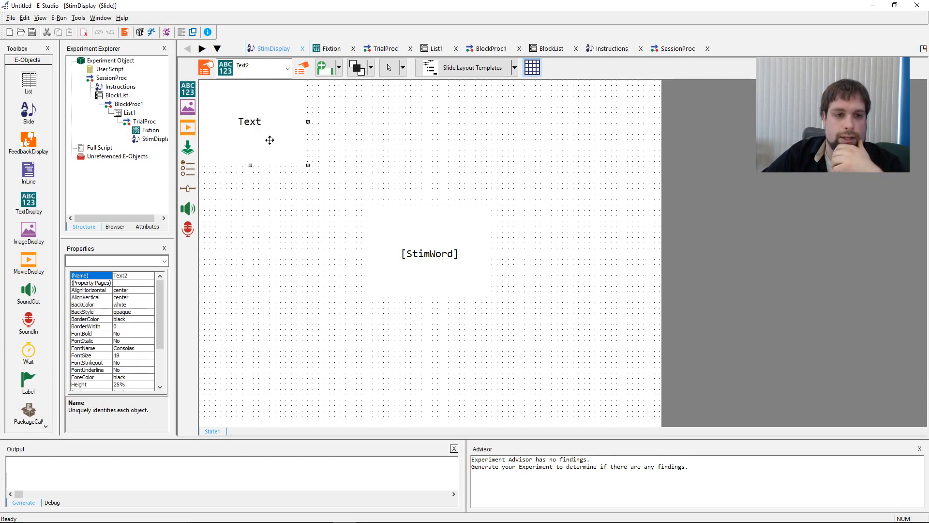
left_click(386, 173)
left_click(188, 89)
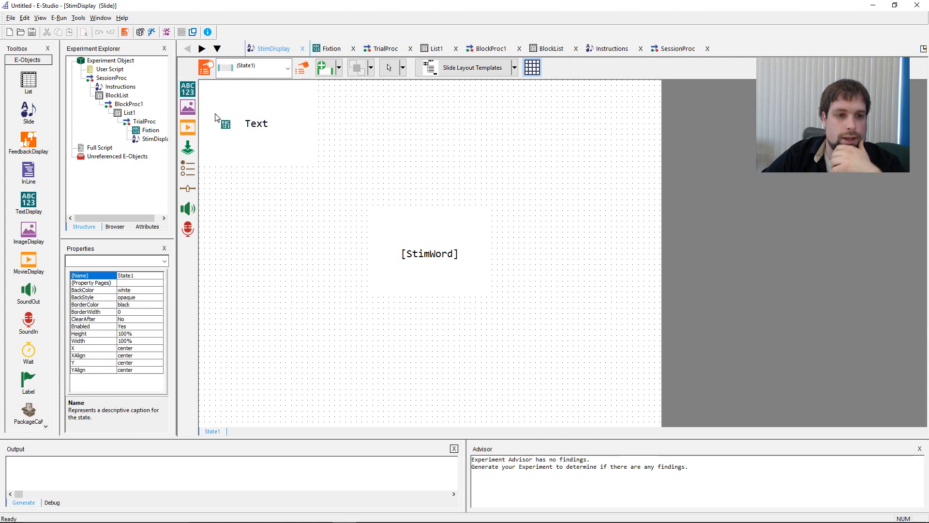
left_click(582, 143)
left_click_drag(593, 152, 617, 138)
left_click(589, 206)
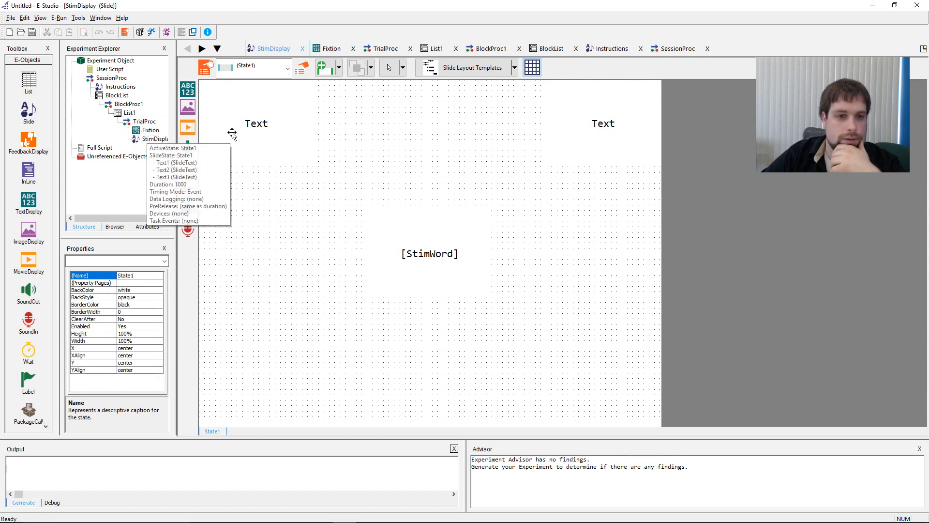
Step: Replace the upper-left text object's placeholder with the [LeftWord] attribute reference
double_click(255, 127)
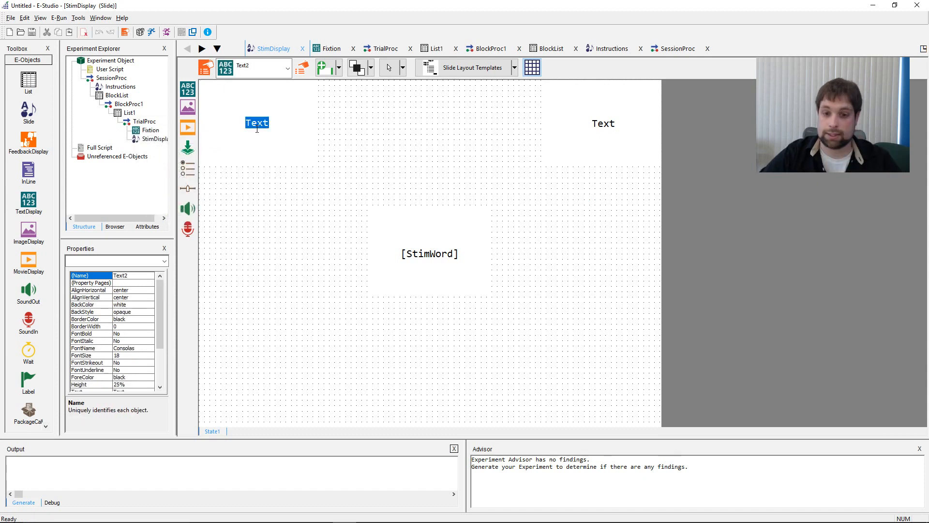
key("Delete")
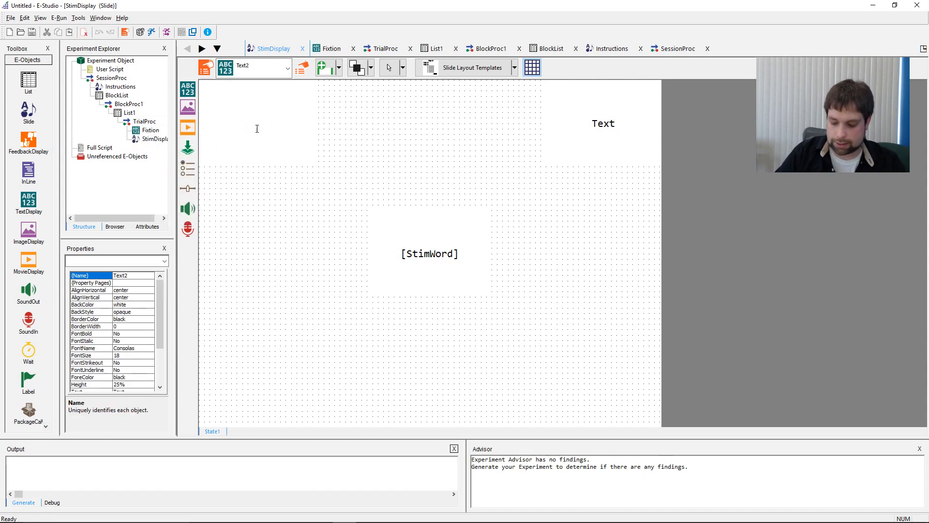
type("[")
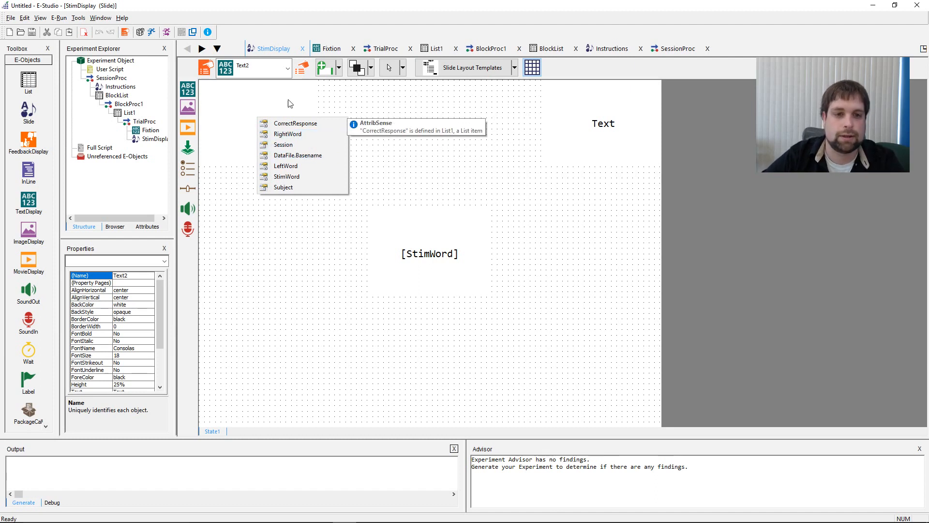
double_click(296, 166)
Step: Replace the upper-right text object's placeholder with the [LeftWord] attribute reference
double_click(610, 122)
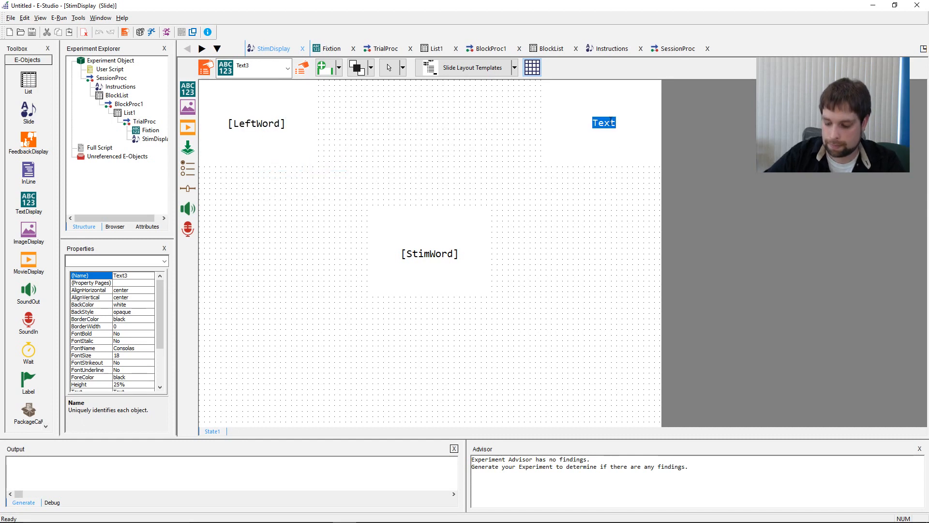
type("[")
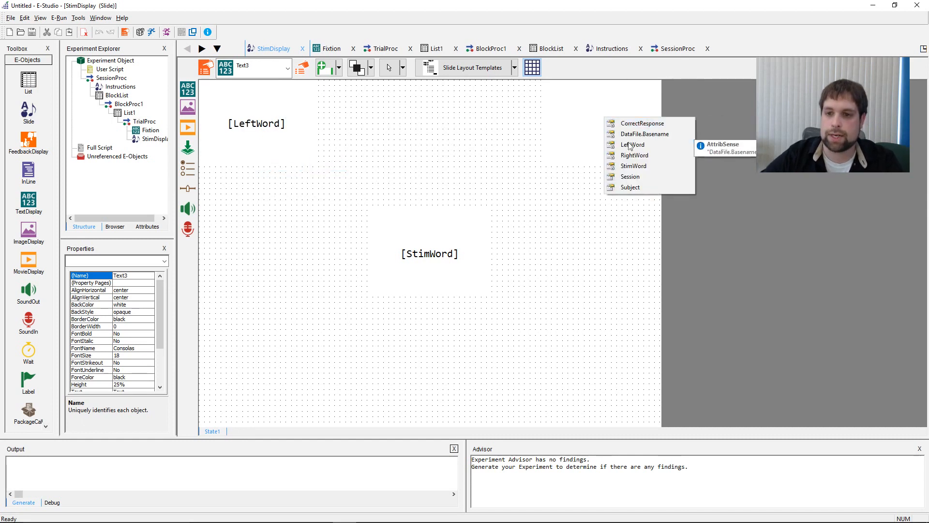
double_click(632, 145)
left_click(623, 245)
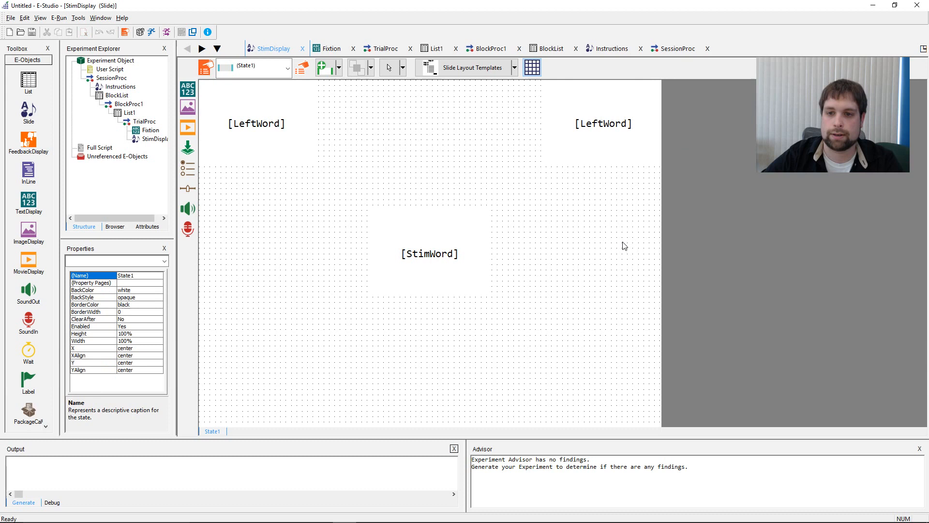
Step: Change the upper-right text object's content to the [RightWord] attribute reference
left_click(618, 138)
key("BackSpace")
type("[")
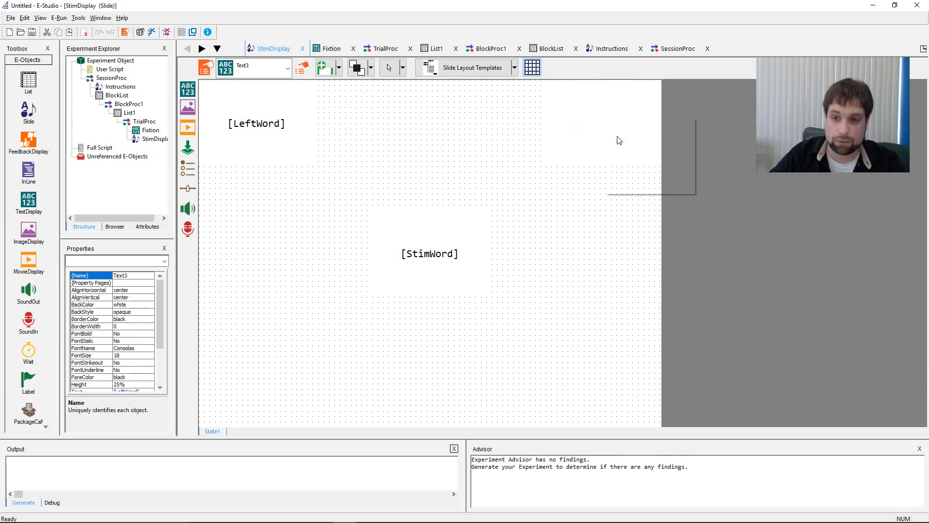
double_click(649, 175)
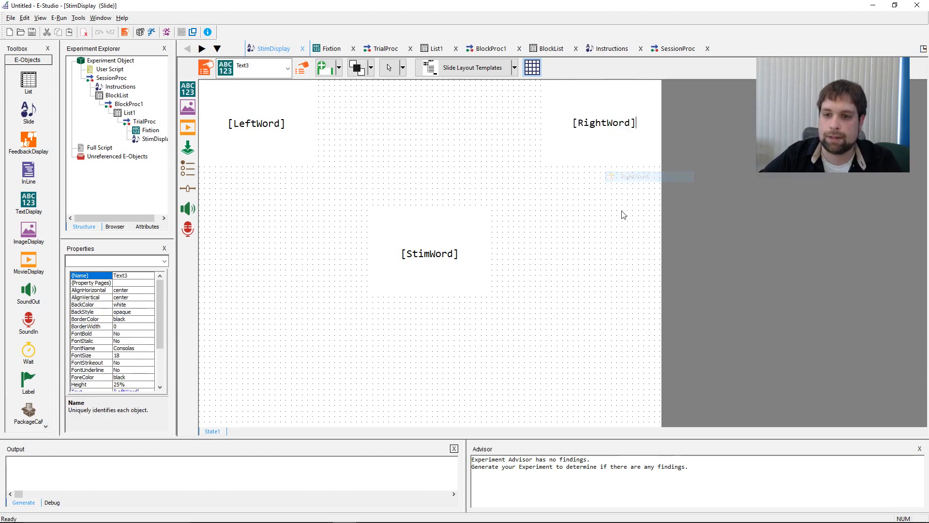
Step: Set the StimDisplay slide's duration to 3000 and its data logging to Standard
left_click(620, 213)
left_click(605, 128)
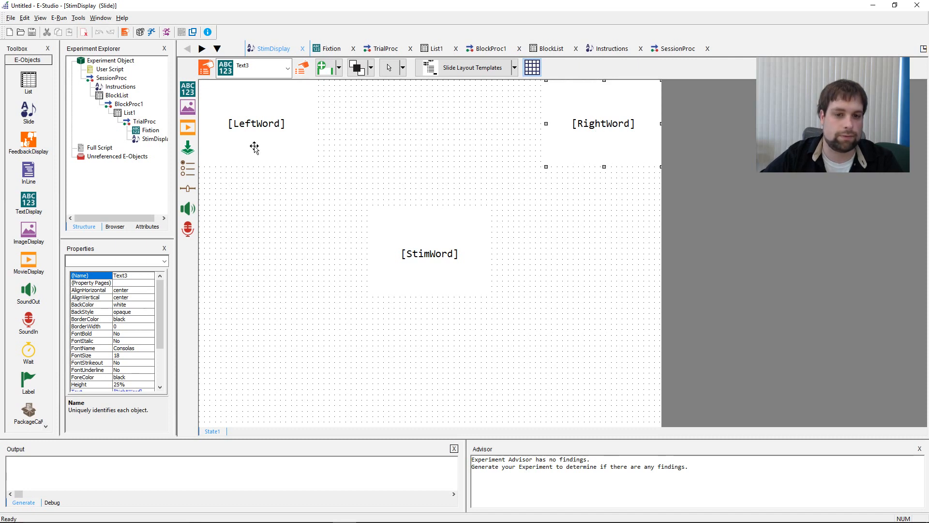
left_click(238, 242)
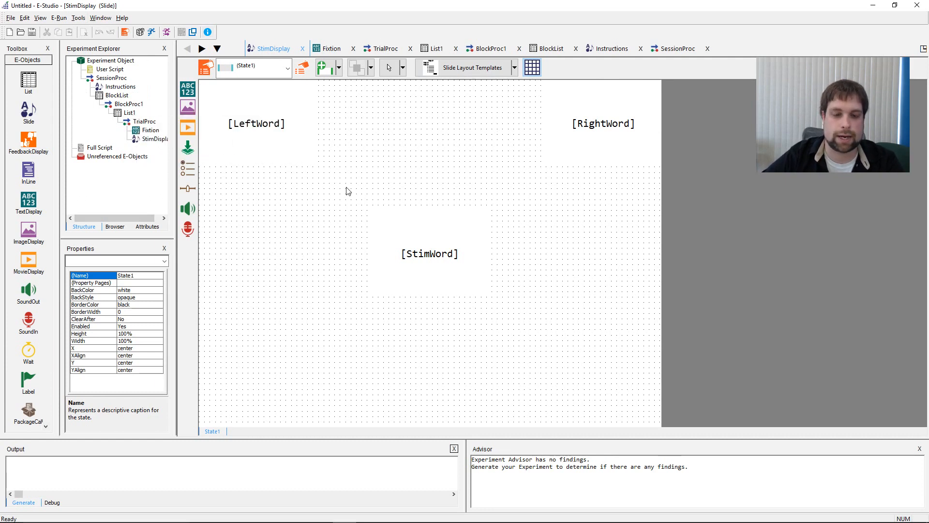
left_click(204, 63)
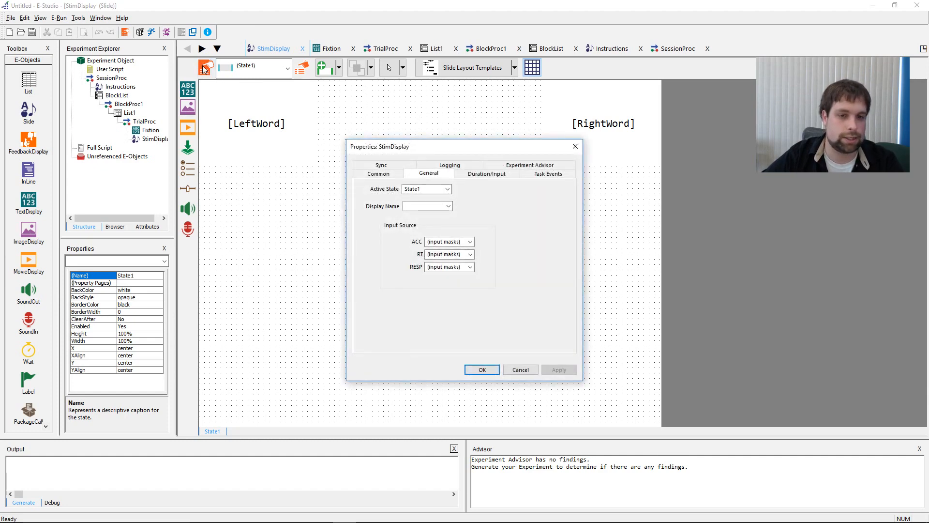
left_click(479, 175)
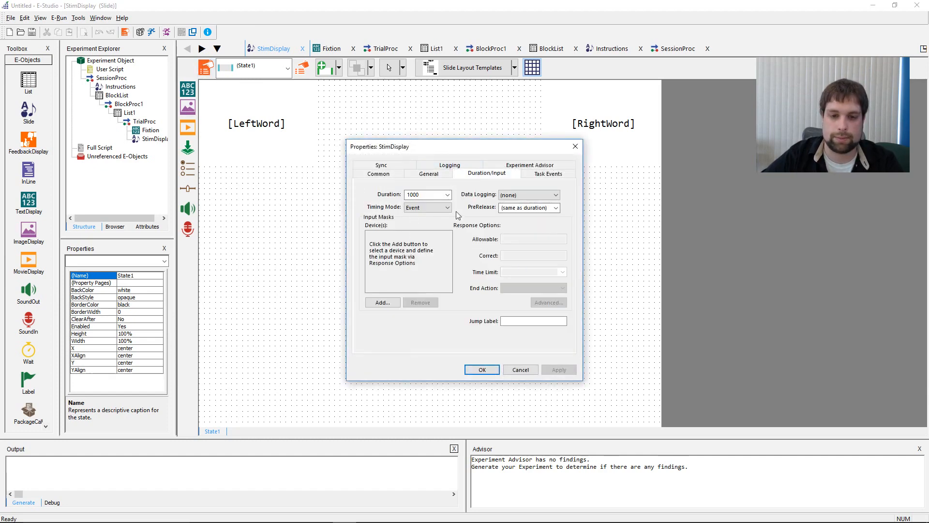
left_click(448, 195)
left_click(421, 243)
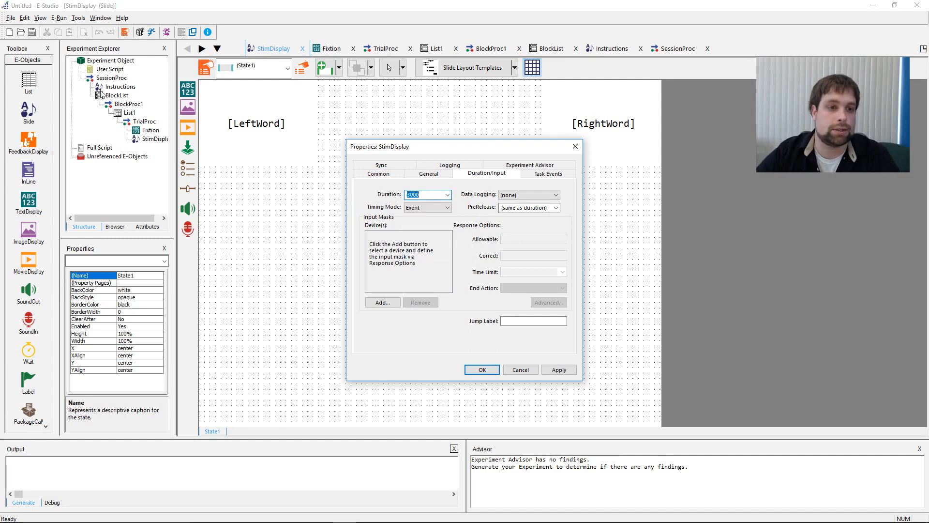
left_click_drag(445, 150, 427, 134)
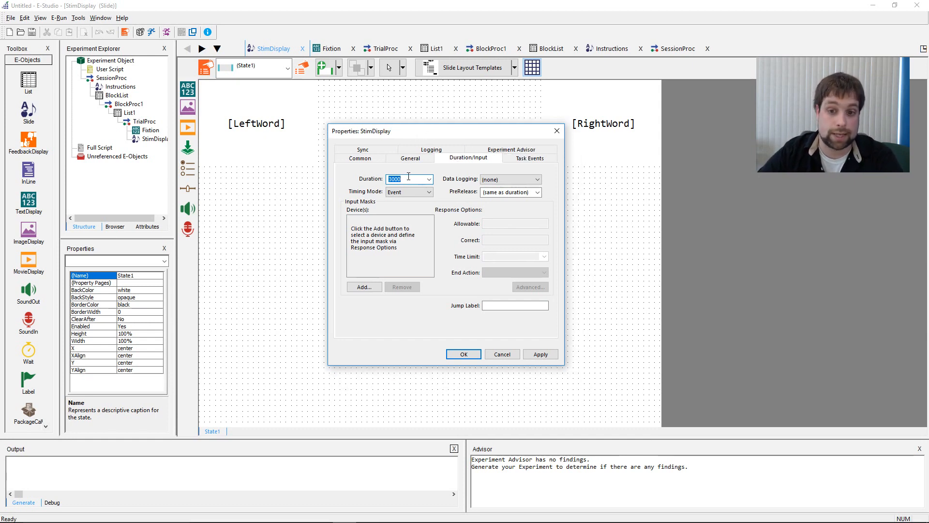
left_click(513, 180)
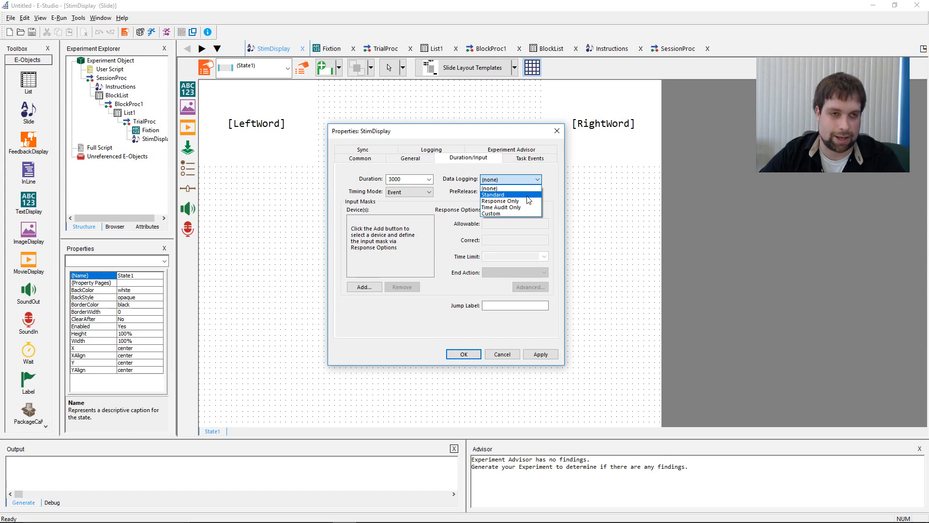
left_click(528, 195)
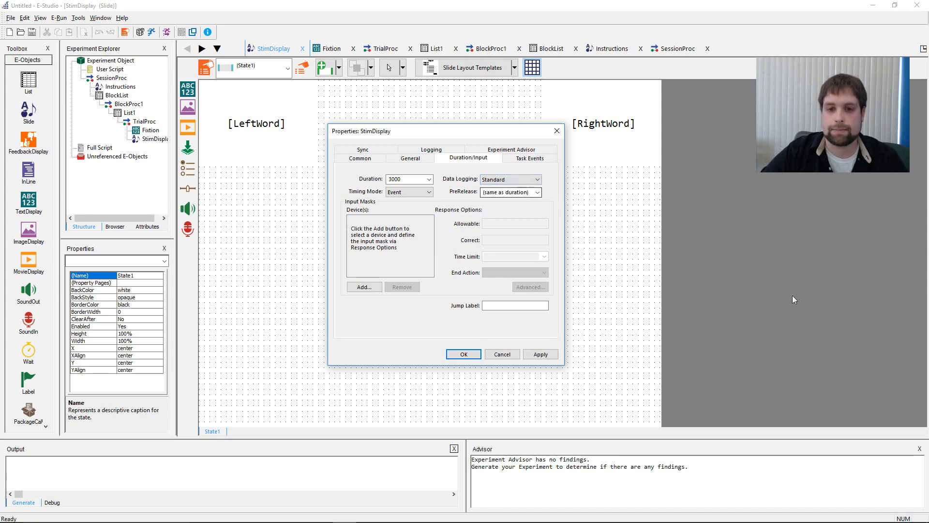
Step: Add the Keyboard as StimDisplay's input device and set its allowable responses to pq
left_click(375, 287)
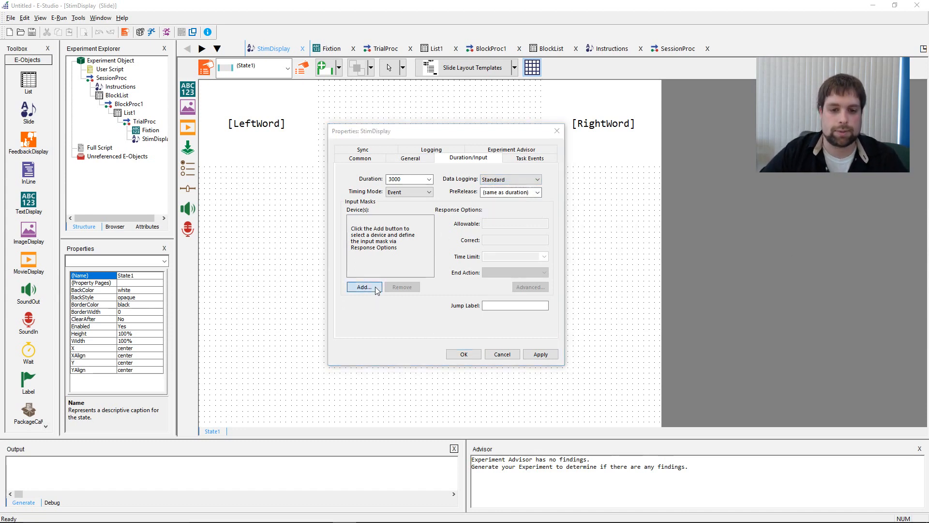
double_click(387, 213)
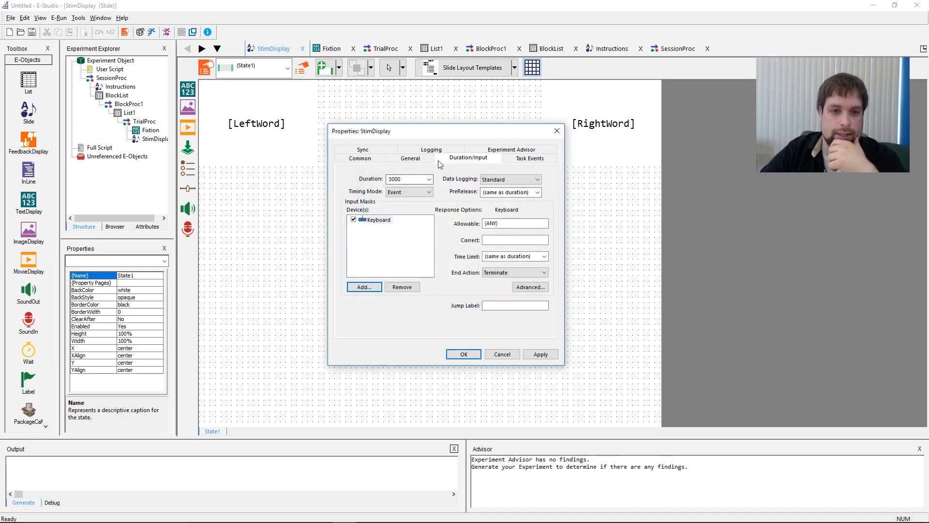
double_click(523, 223)
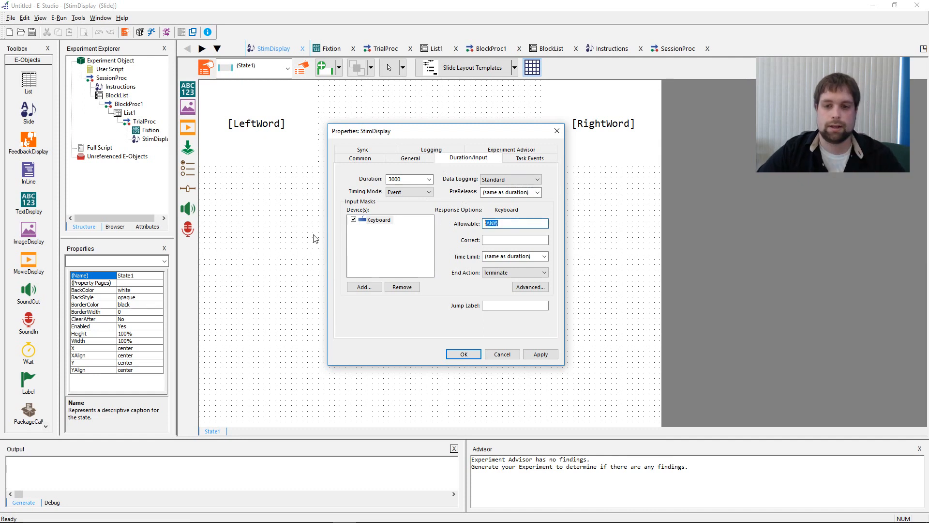
key("BackSpace")
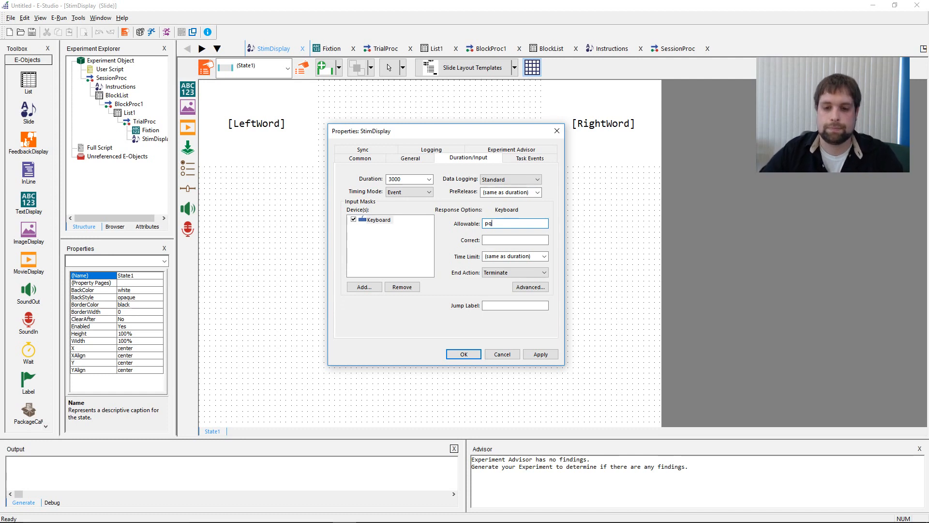
Step: Set the keyboard's correct response on StimDisplay to the [CorrectResponse] attribute reference and apply the properties
left_click(524, 238)
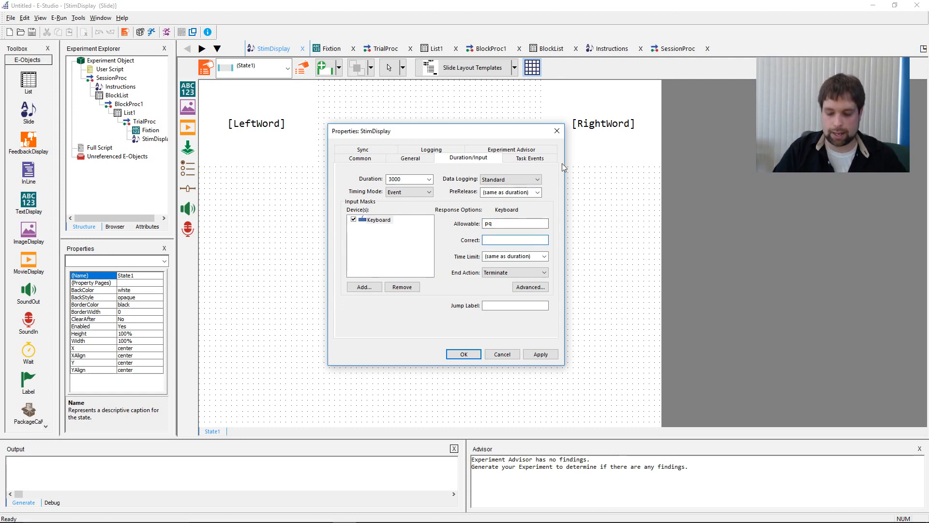
type("[")
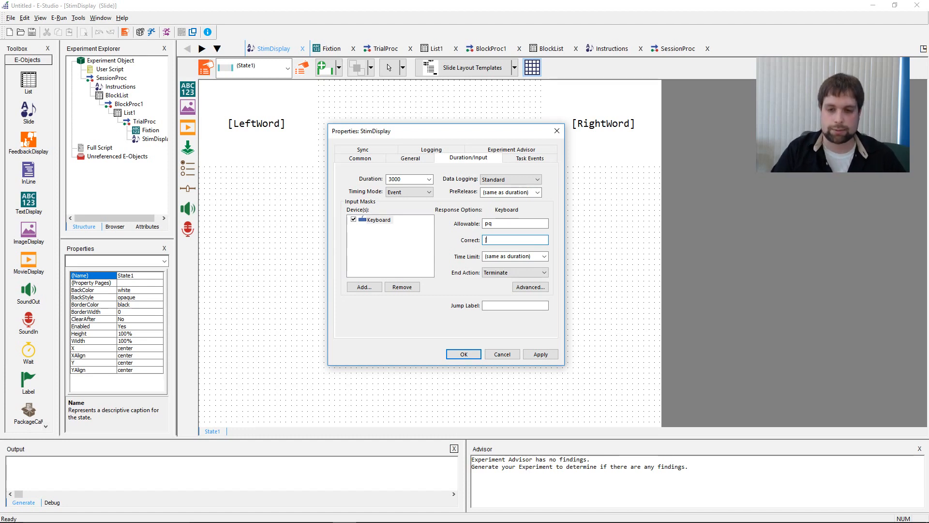
type("CorrectRes")
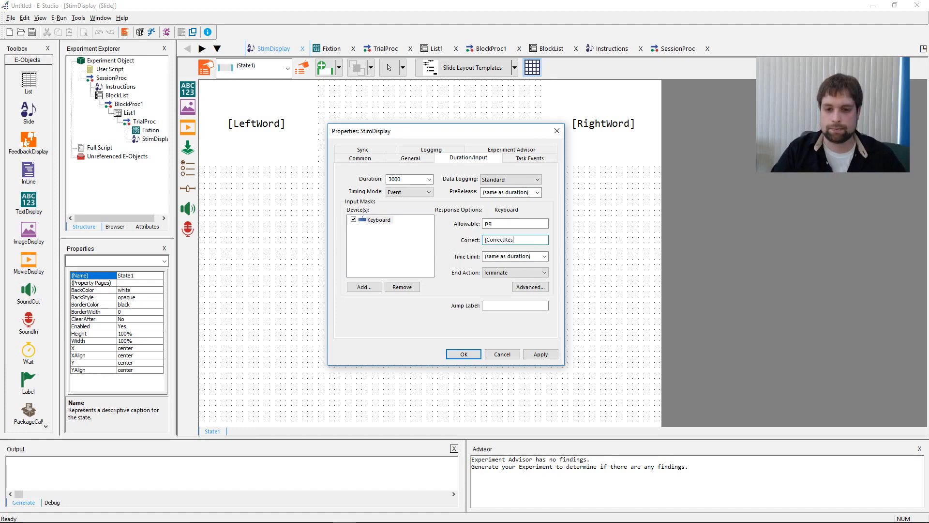
type("ponse")
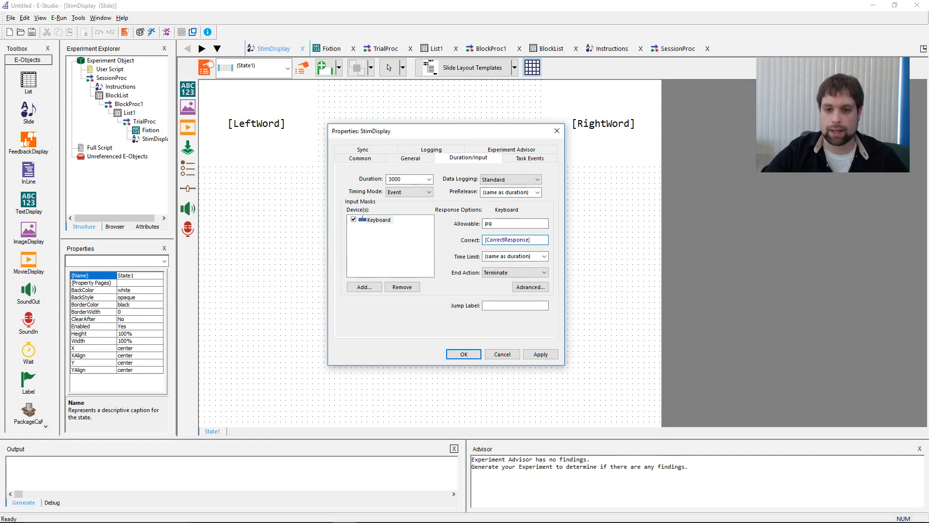
left_click(542, 356)
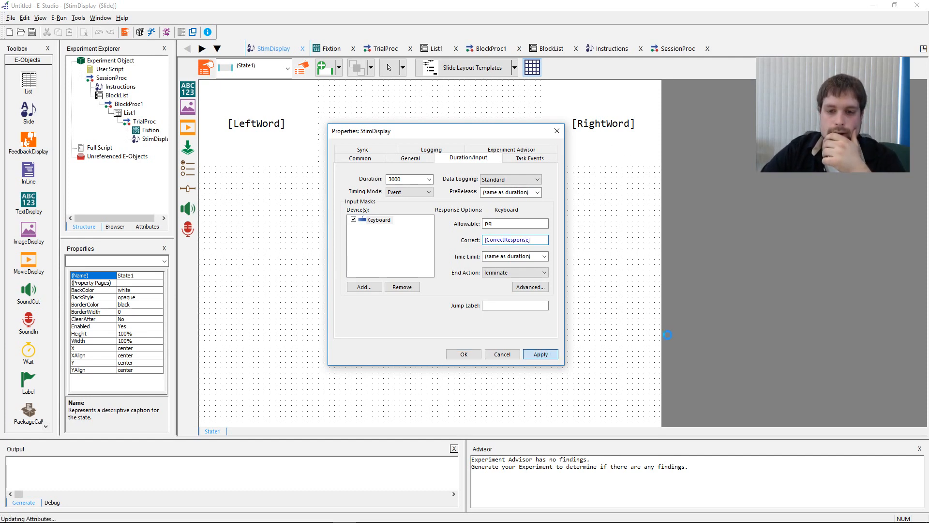
left_click(463, 355)
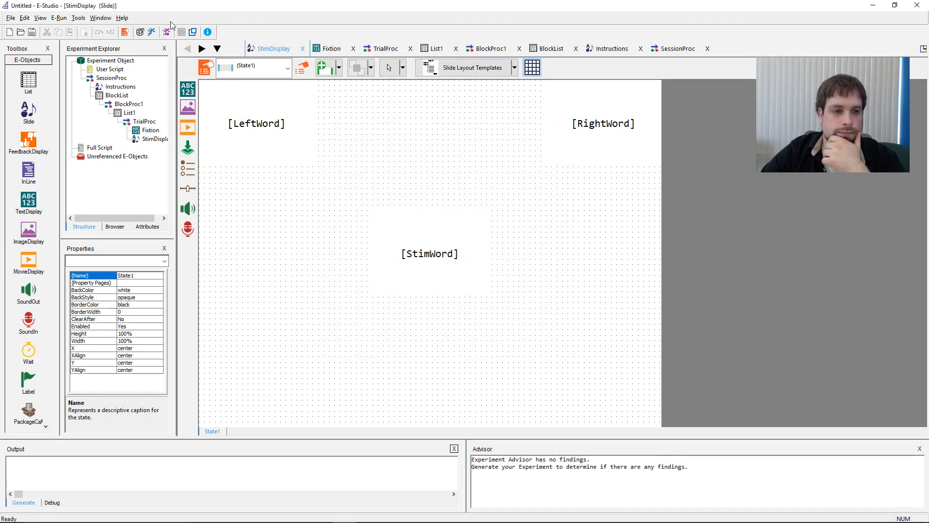
Step: Add a FeedbackDisplay object after StimDisplay in TrialProc and open it for editing
double_click(155, 121)
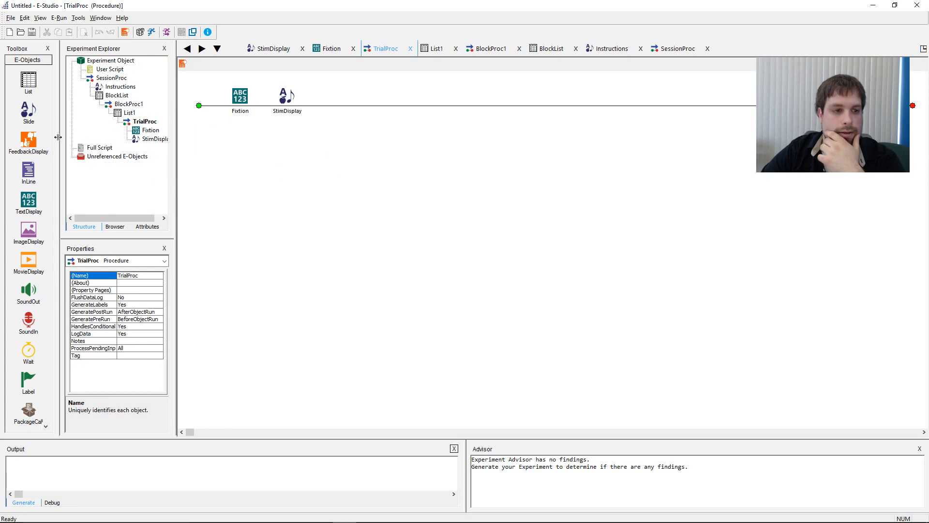
left_click_drag(33, 143, 319, 155)
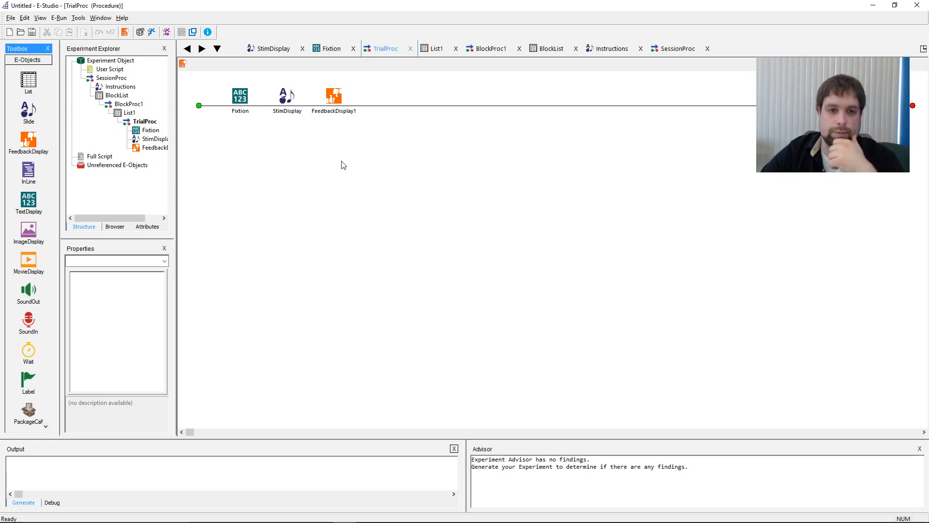
double_click(334, 97)
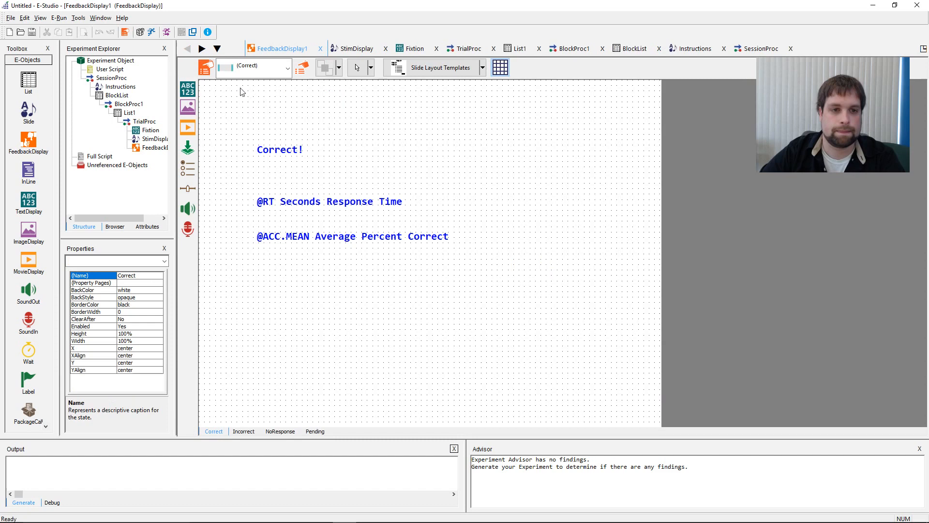
Step: Assign the input object for the feedback display in its general properties and accept the settings
left_click(206, 67)
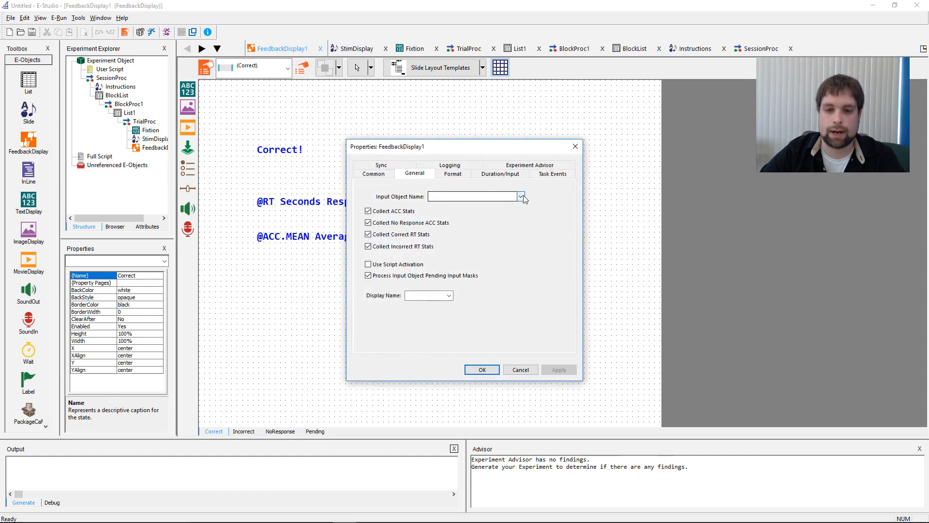
left_click(576, 146)
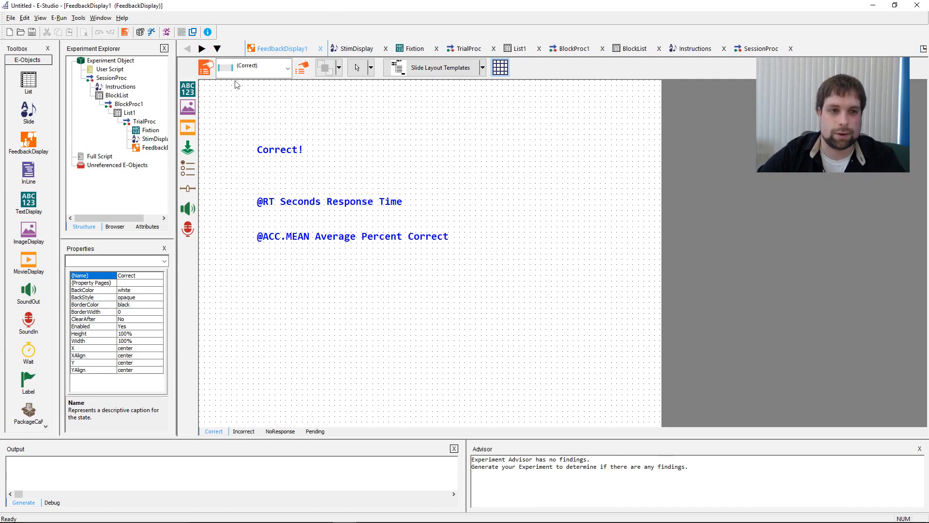
left_click(206, 68)
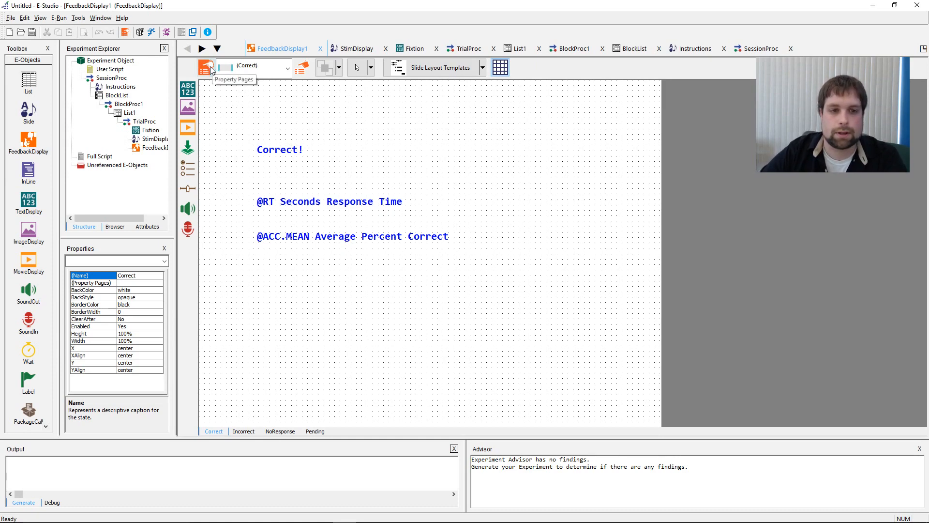
left_click(511, 178)
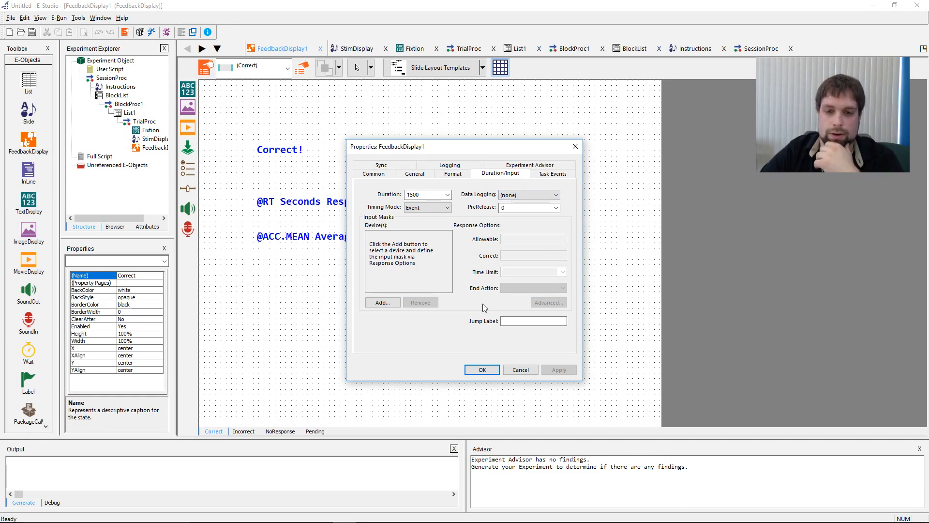
left_click(408, 175)
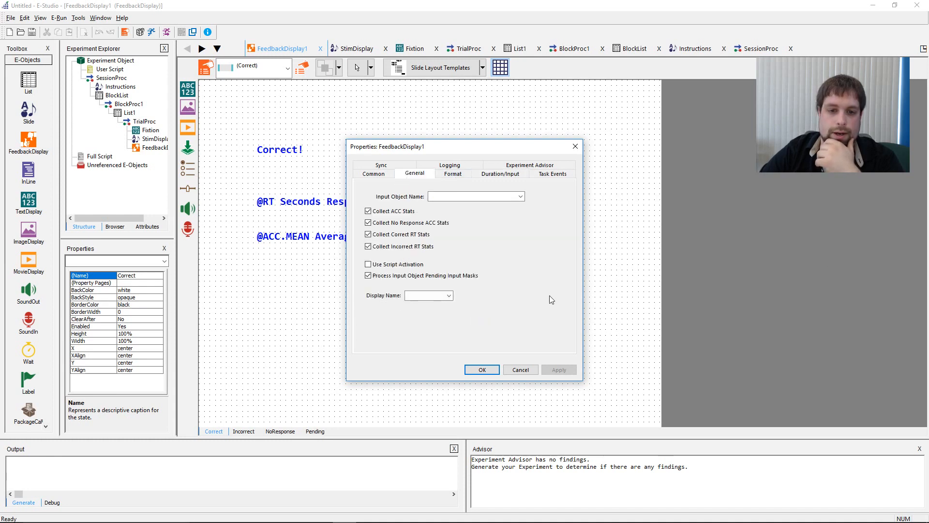
left_click(521, 196)
left_click(500, 217)
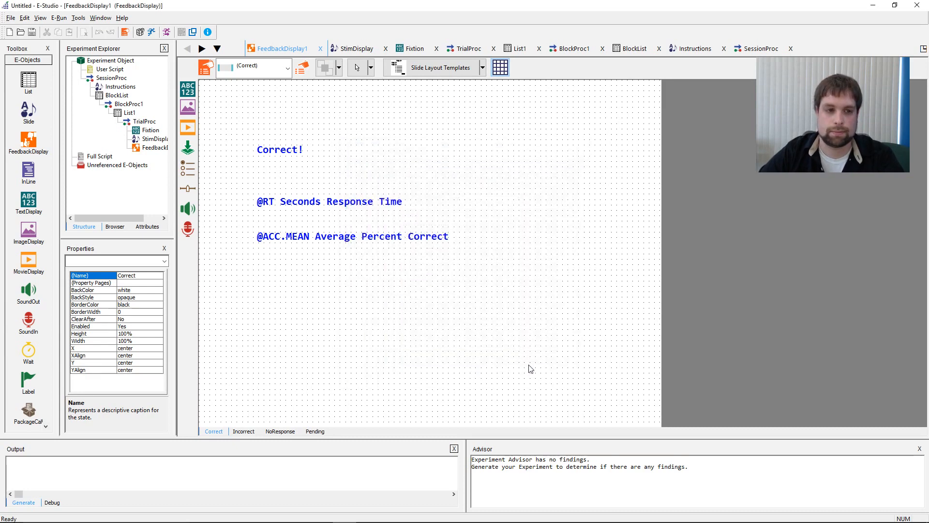
left_click(482, 370)
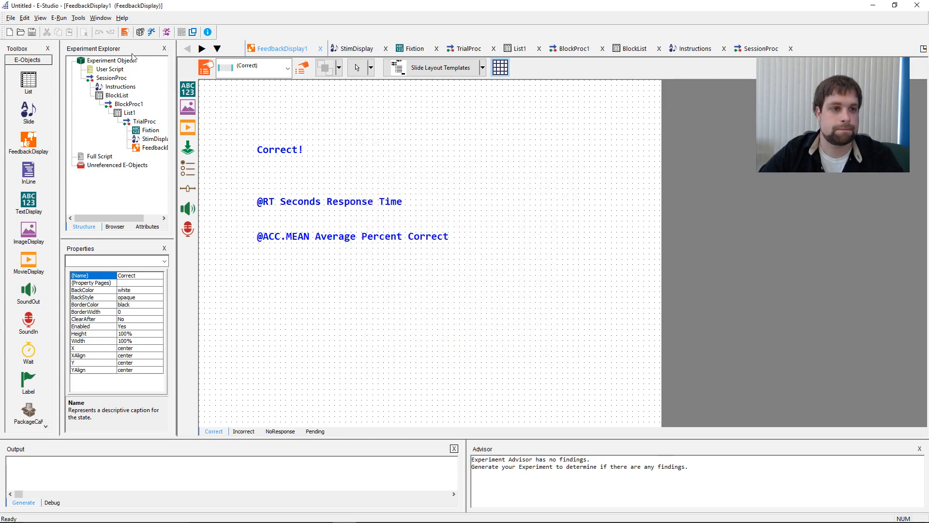
Step: Close all open object windows in the workspace
left_click(101, 18)
left_click(124, 63)
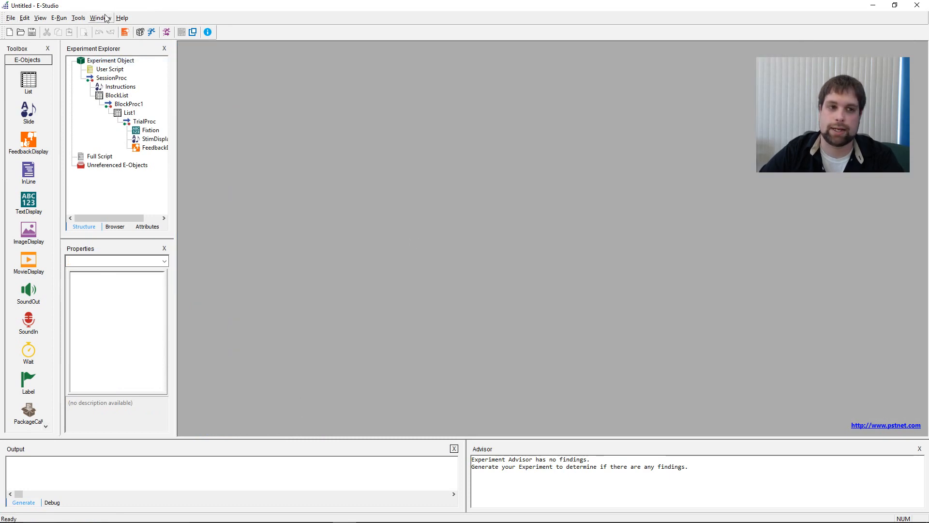
left_click(105, 16)
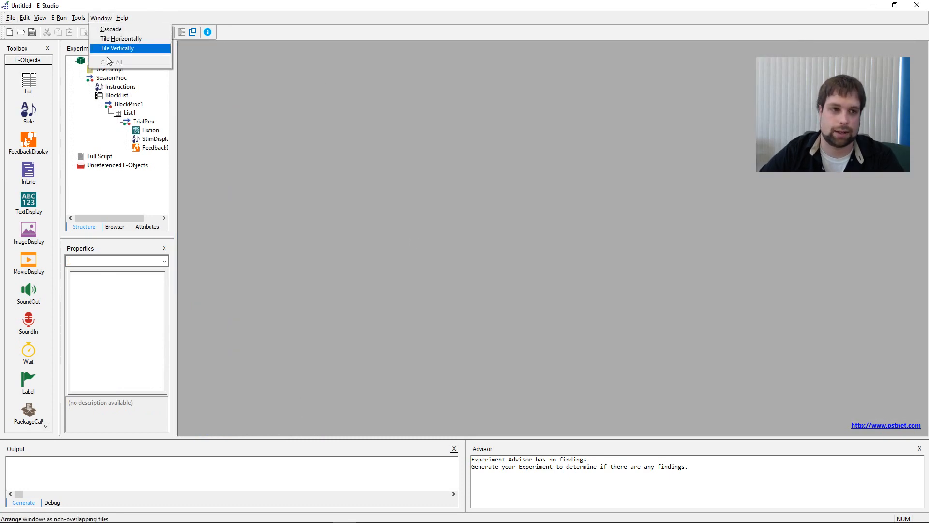
left_click(422, 168)
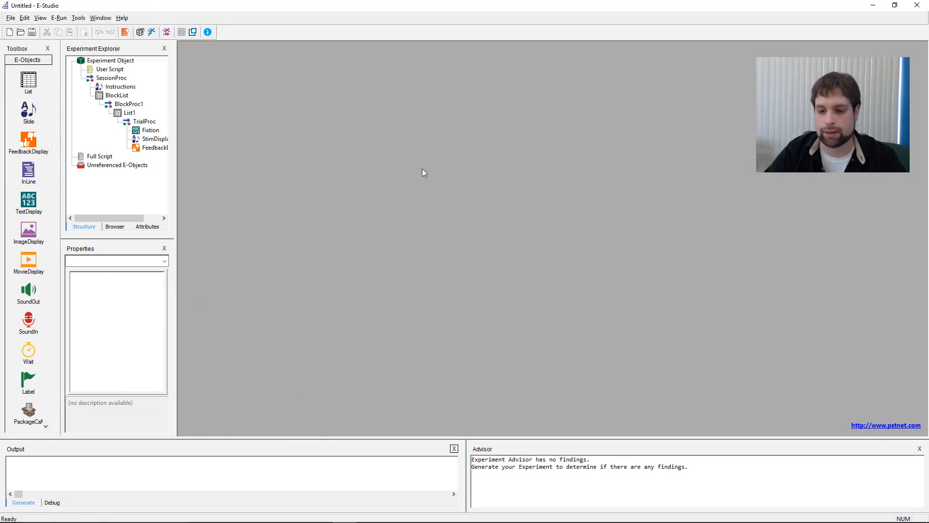
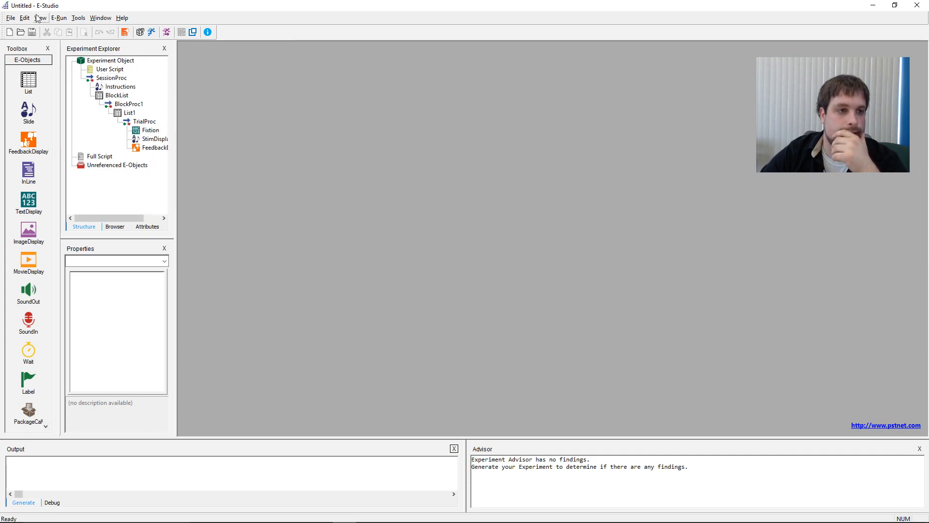
Step: Save the experiment in the My Experiments 3.0 folder under the file name IAT Webinar
left_click(14, 20)
left_click(28, 57)
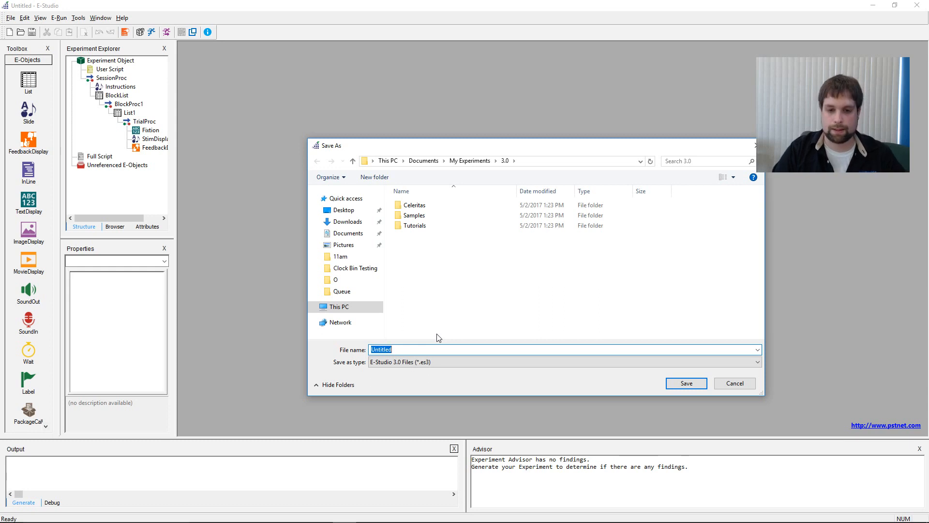
key("BackSpace")
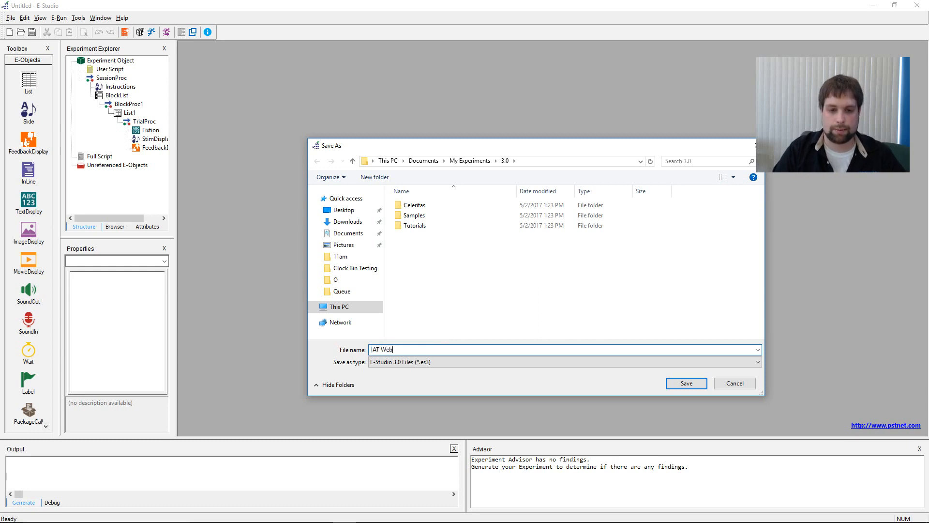
left_click(699, 384)
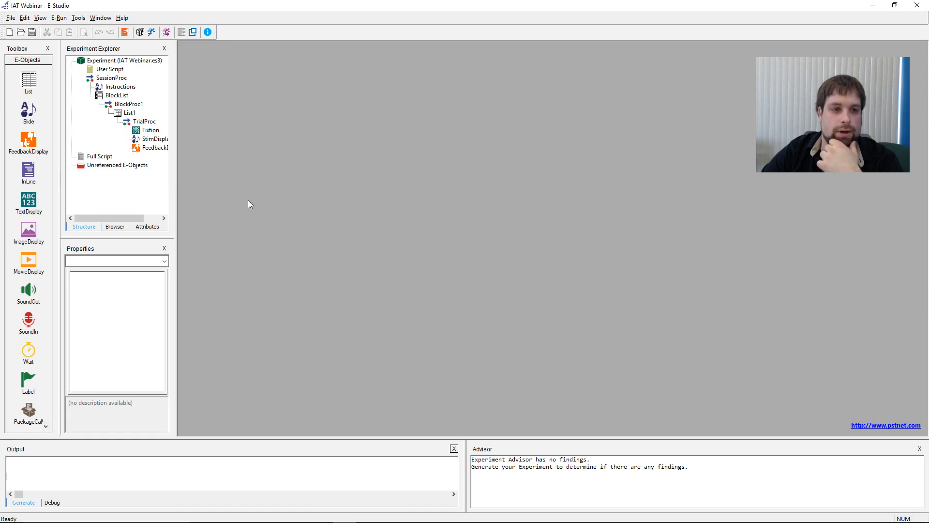
Step: Open the Test Manager for the experiment and set the clock scale to 4x (0.25000)
left_click(193, 32)
left_click_drag(539, 94, 568, 59)
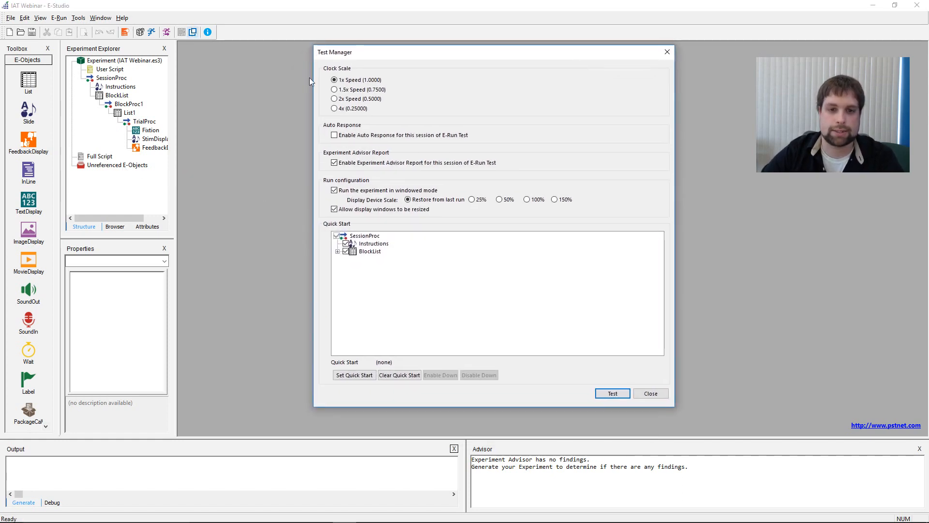
left_click(334, 109)
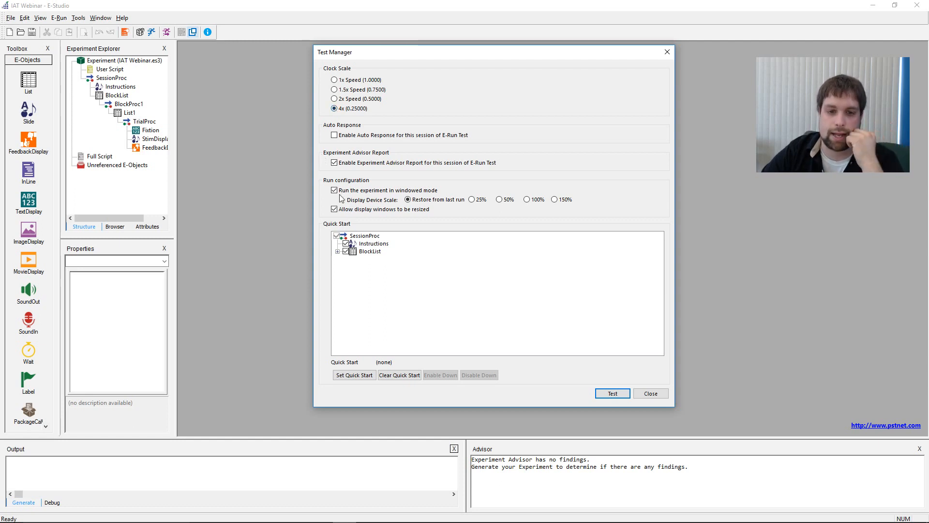
Step: Expand the Quick Start tree down to the objects in TrialProc and try excluding Instructions from the test
left_click(338, 252)
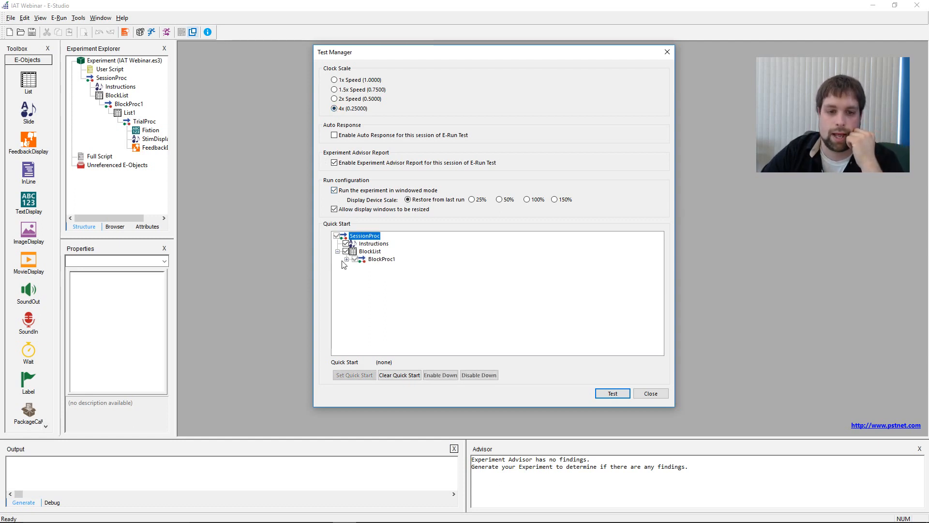
left_click(347, 259)
left_click(356, 267)
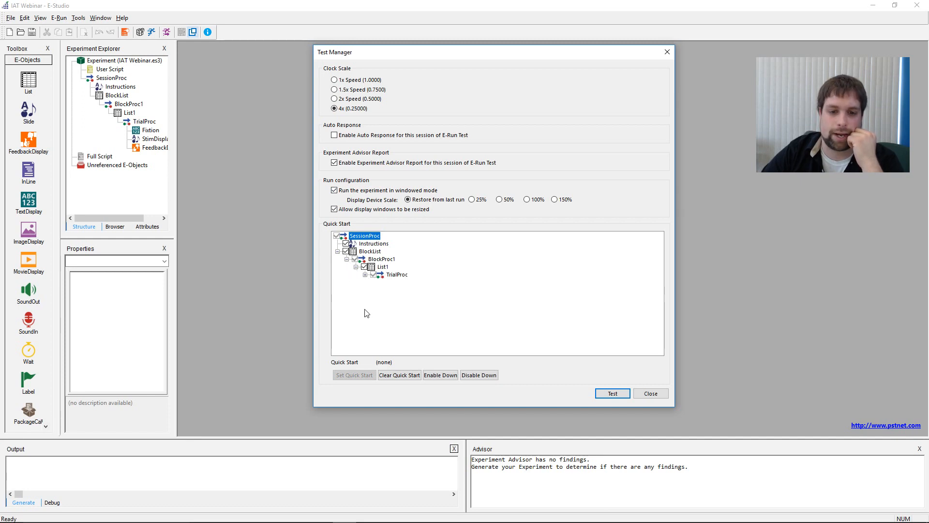
left_click(365, 274)
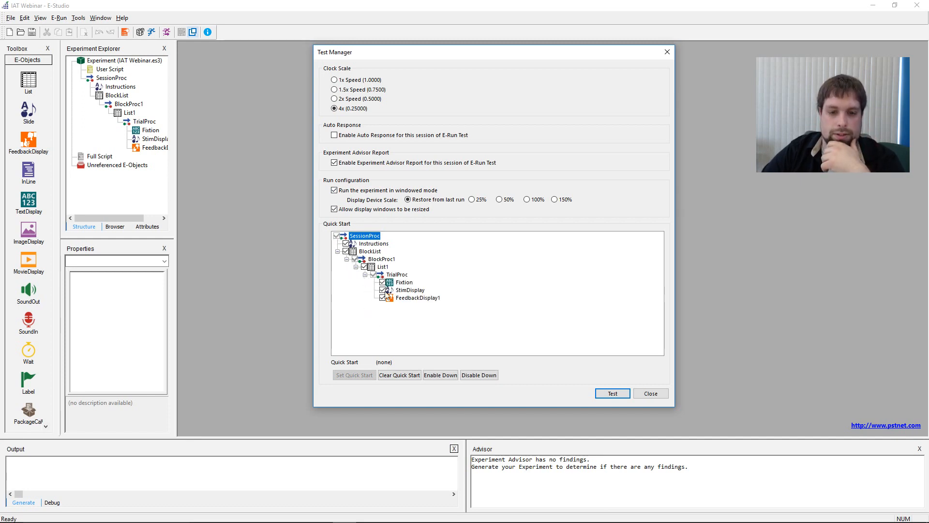
left_click(346, 246)
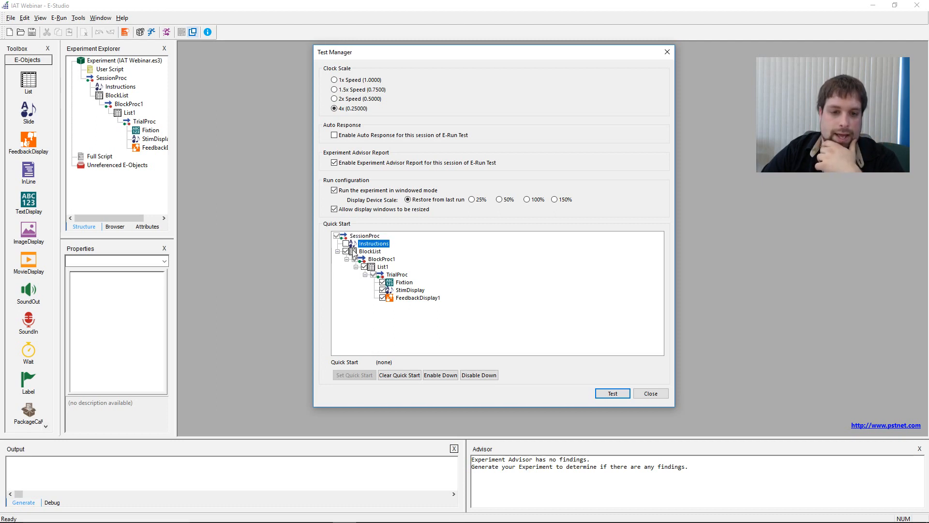
Step: Start the test run, continue past the instructions slide, and answer a trial with the E response
left_click(609, 393)
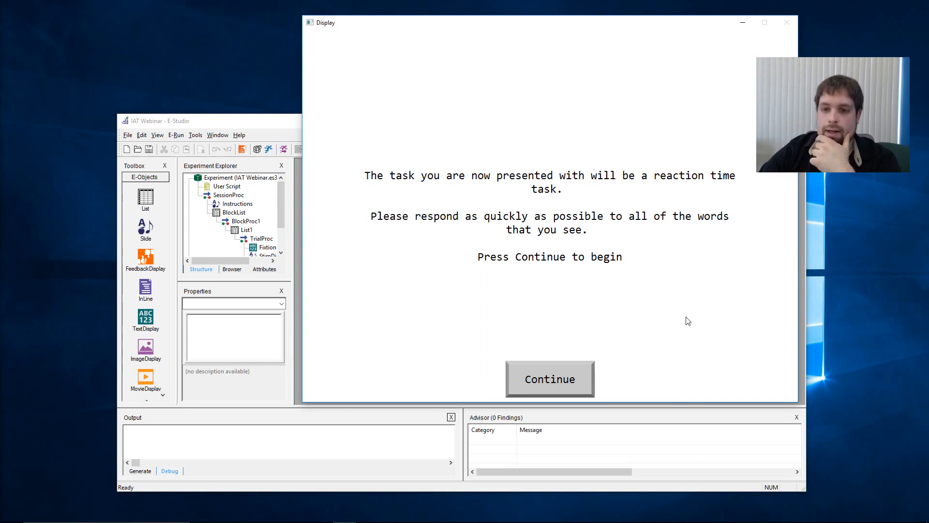
left_click(550, 382)
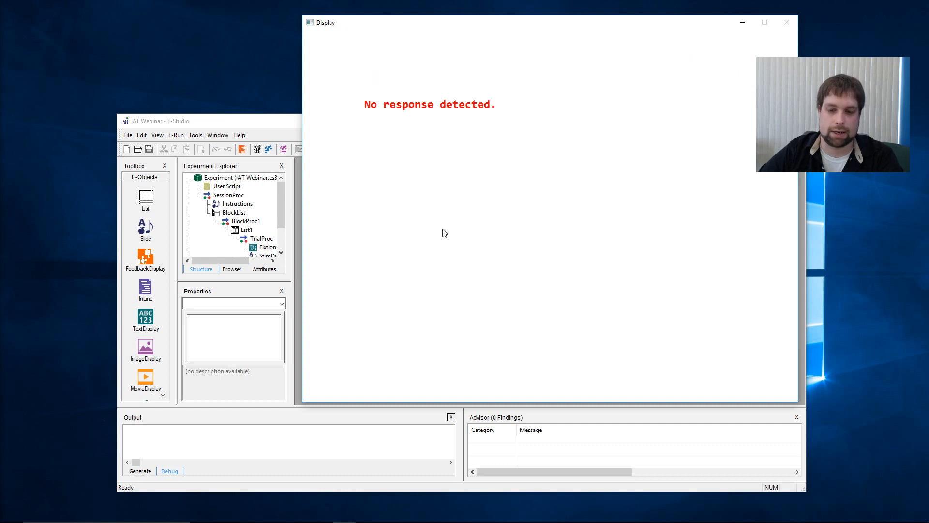
key("e")
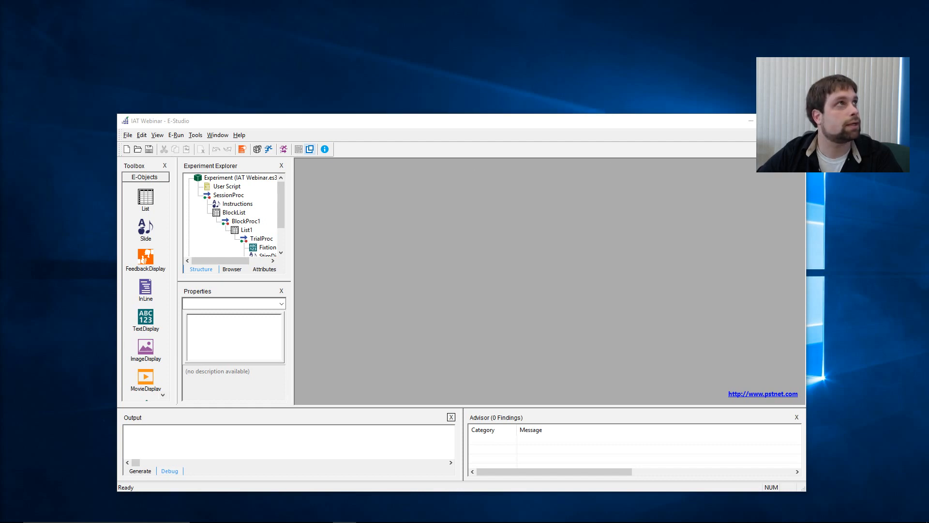
Step: Examine the generated experiment script in the E-Run Experiment Window, from its header through the Instructions slide code
left_click_drag(321, 187, 469, 53)
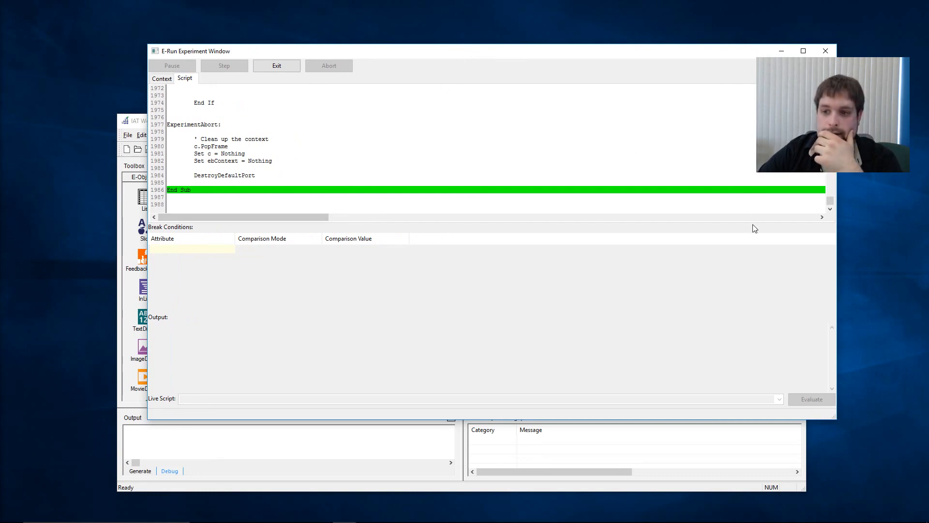
scroll(794, 197, "up", 3)
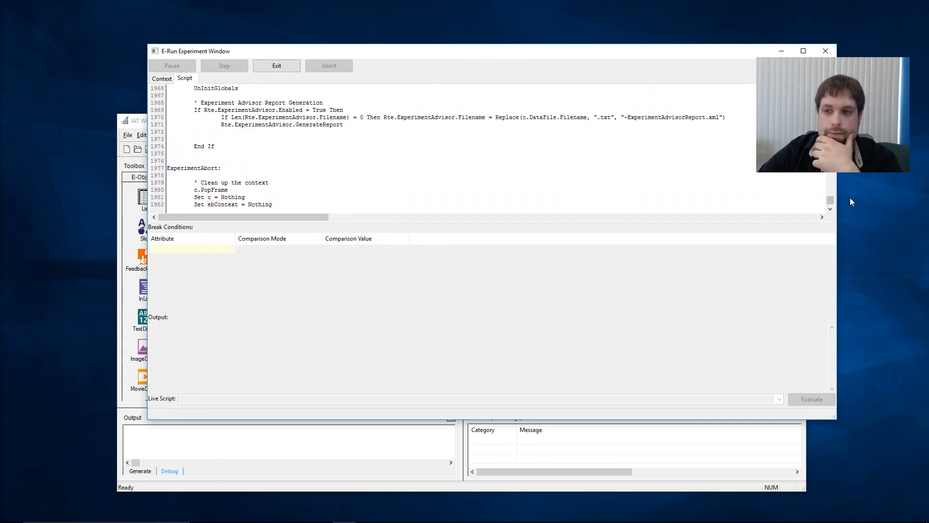
left_click_drag(831, 200, 831, 89)
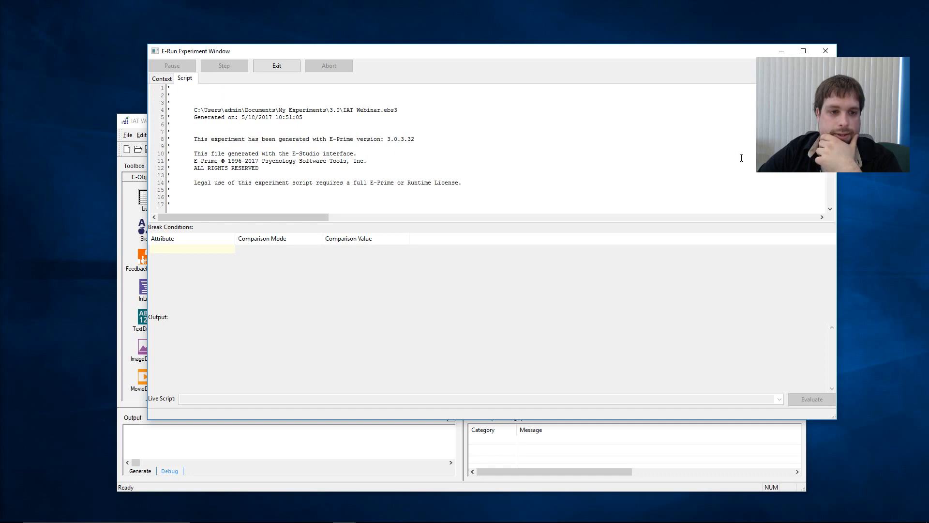
scroll(741, 158, "down", 18)
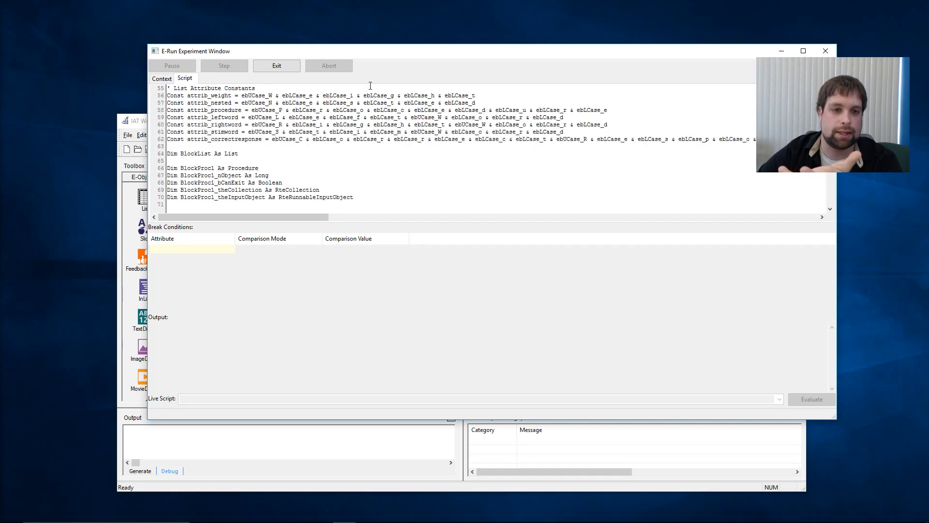
scroll(460, 126, "down", 15)
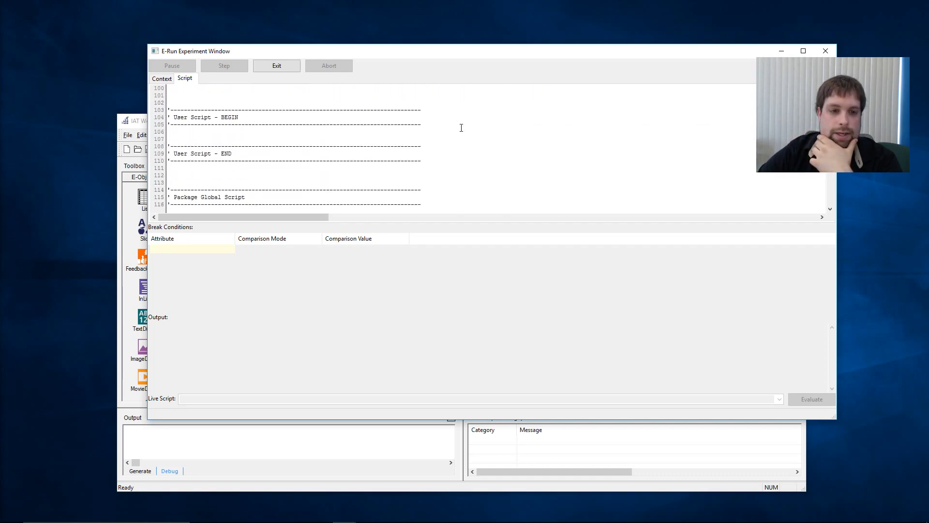
scroll(462, 128, "down", 20)
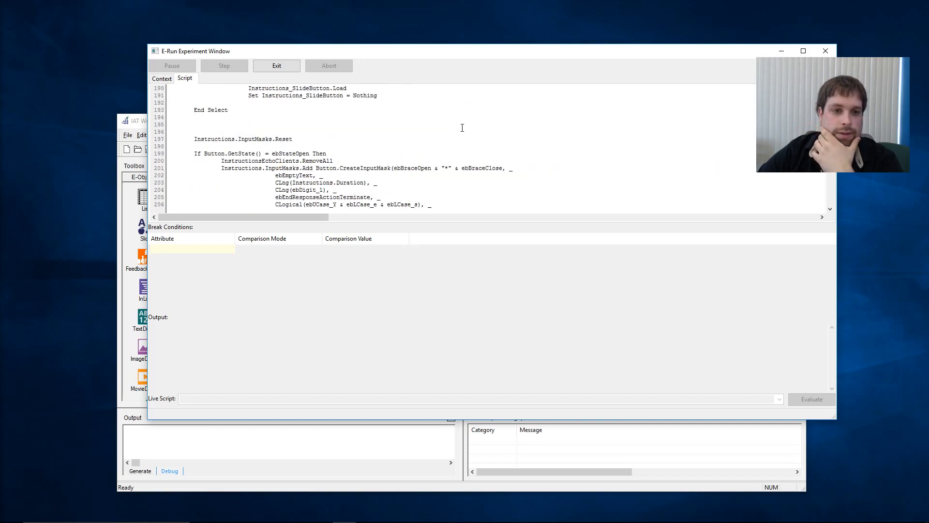
scroll(463, 127, "down", 19)
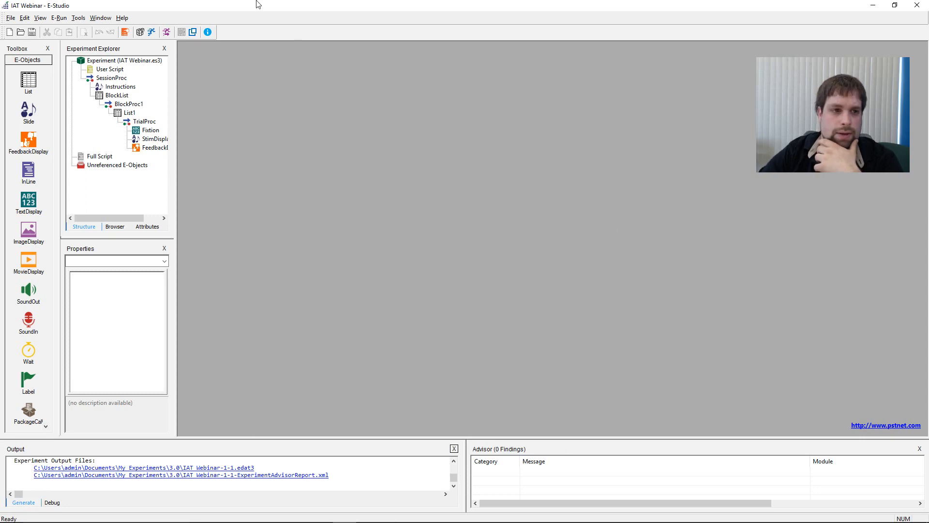
Step: Open the Instructions slide to review its text box, and look at the StimDisplay object's properties
double_click(115, 87)
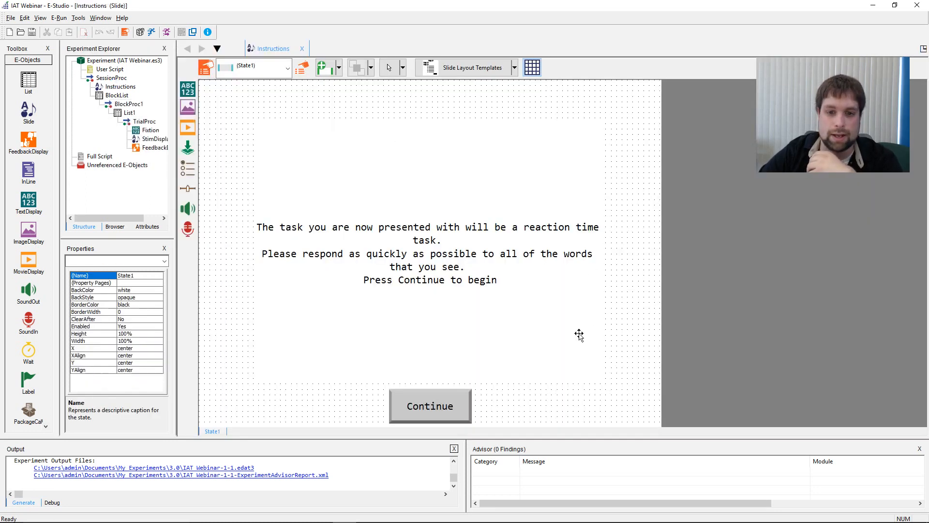
left_click(580, 335)
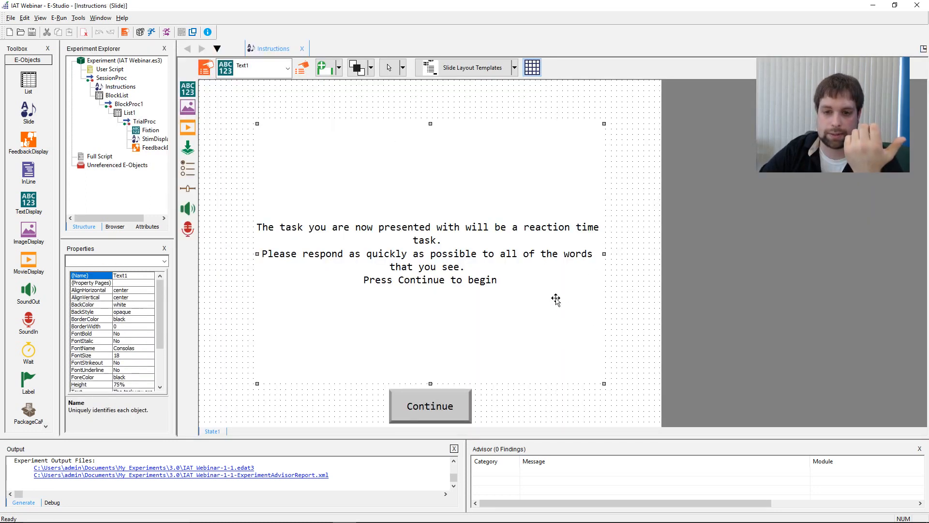
left_click(144, 140)
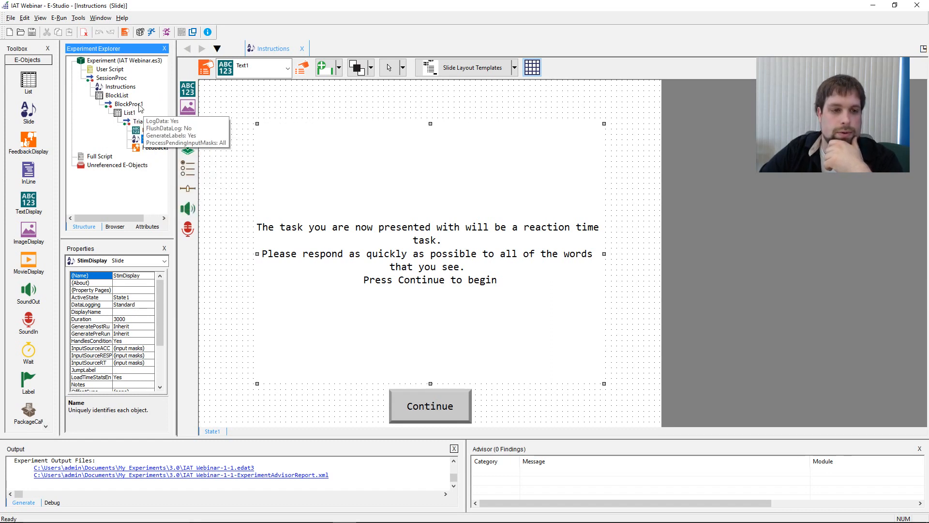
mouse_move(144, 134)
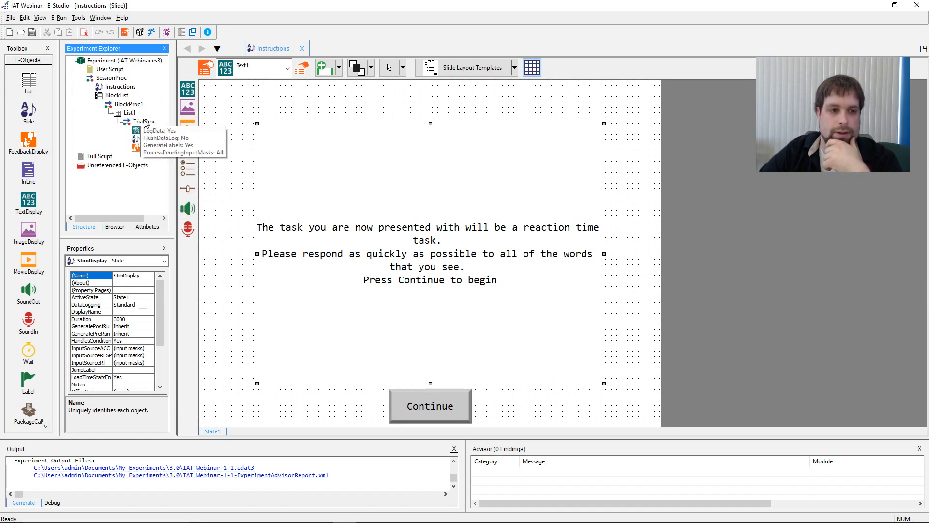
Step: Add a TextDisplay object before List1 in BlockProc1 and rename it BlockInstructions
double_click(128, 103)
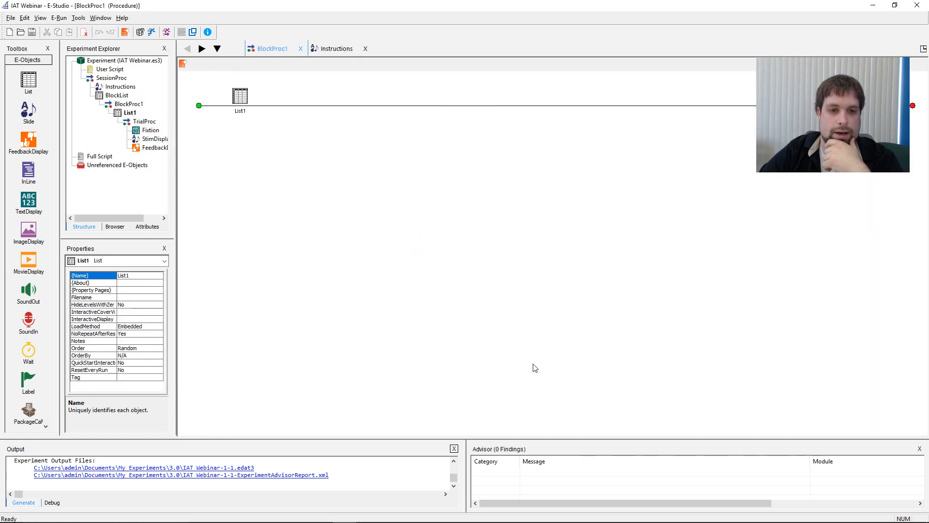
left_click(226, 101)
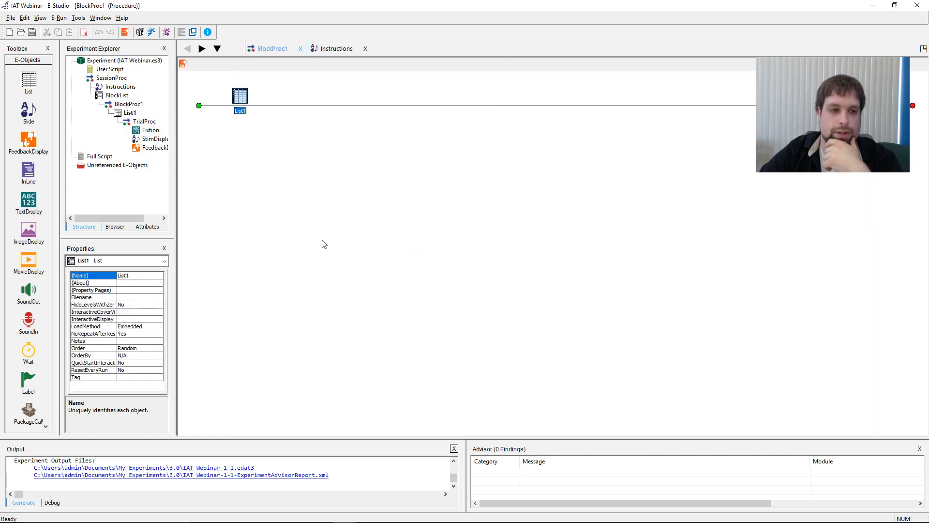
left_click(272, 153)
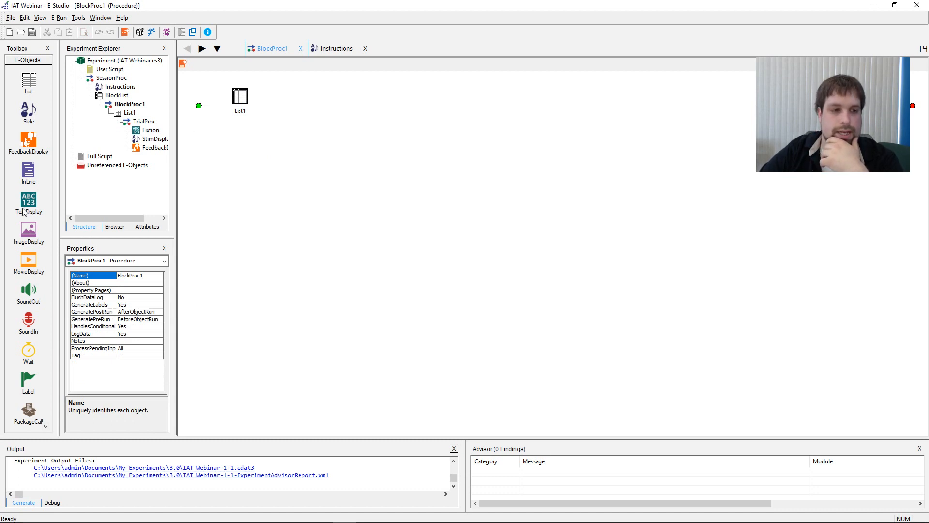
left_click_drag(23, 211, 202, 150)
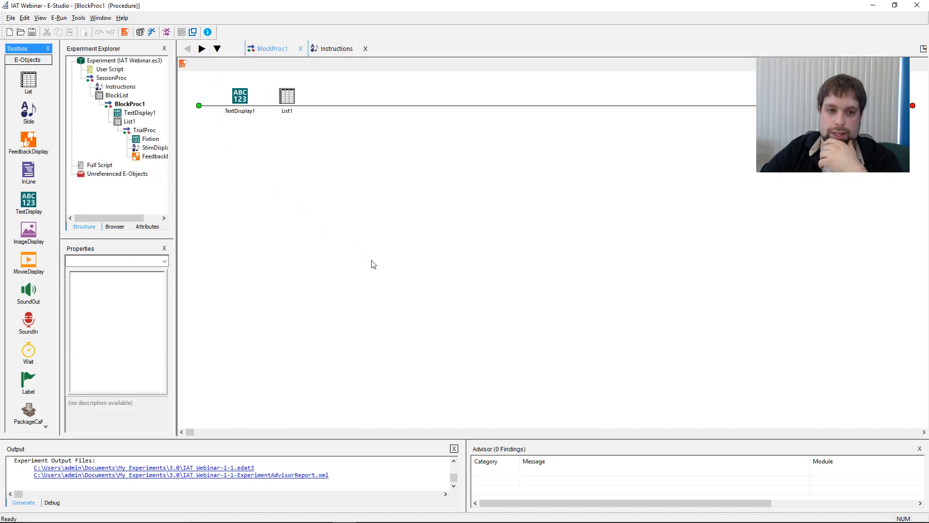
left_click(240, 97)
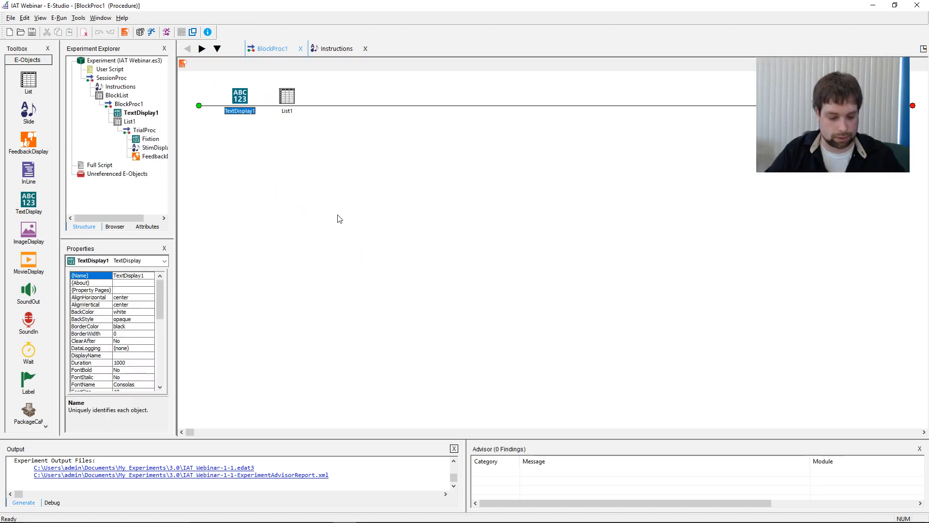
key("F2")
type("Block")
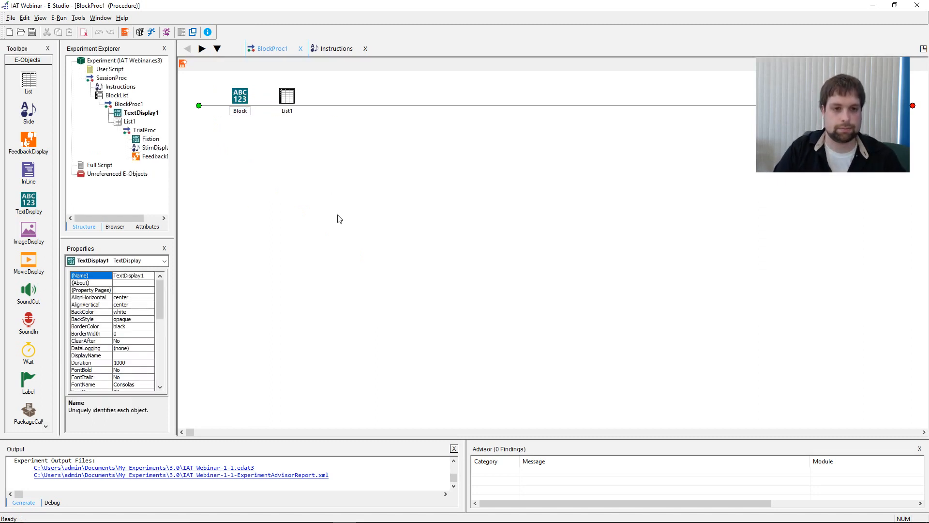
type("Instructions")
key("Return")
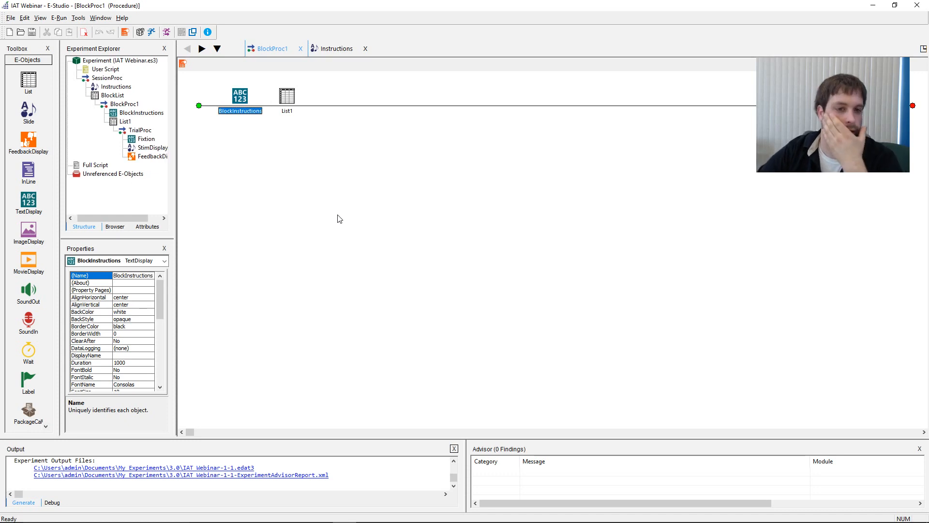
Step: Open BlockInstructions and enter the text "If the word presented is realted to [LeftWord]", inserting LeftWord as an attribute reference
double_click(238, 113)
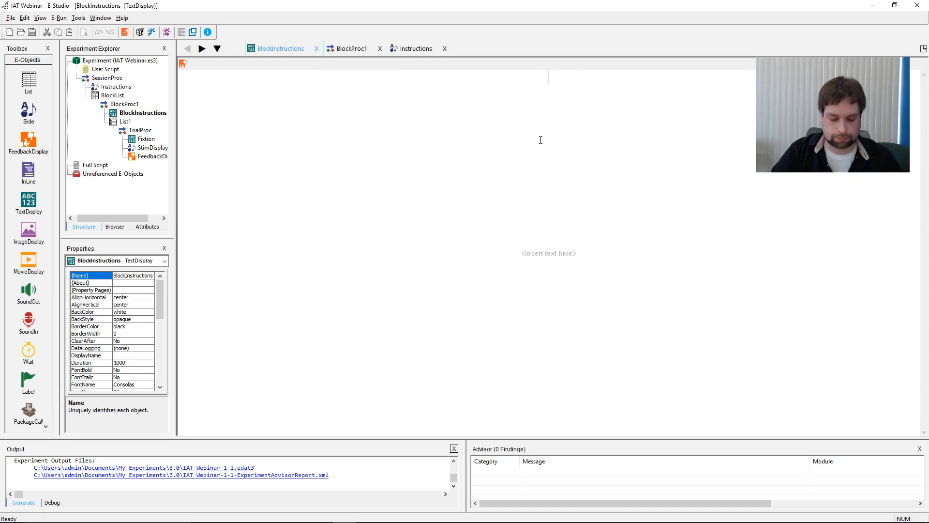
type("If ")
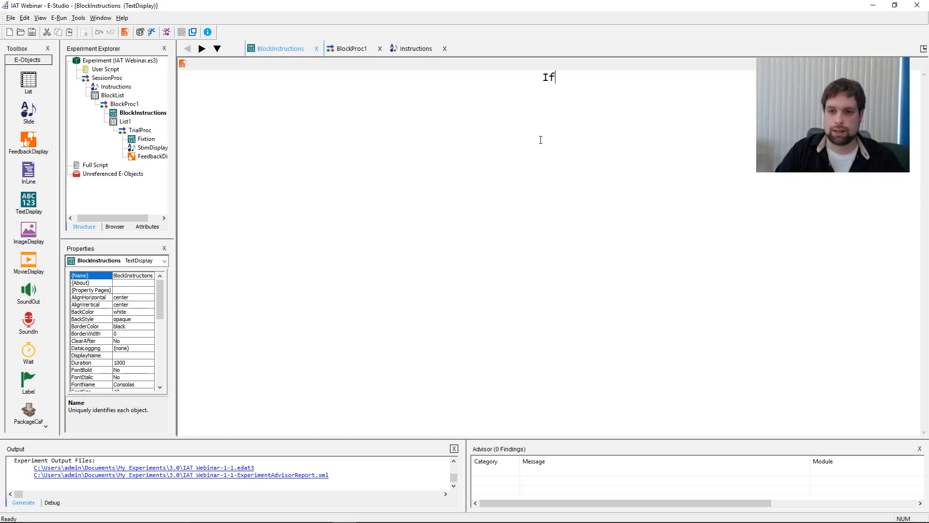
type("the word p")
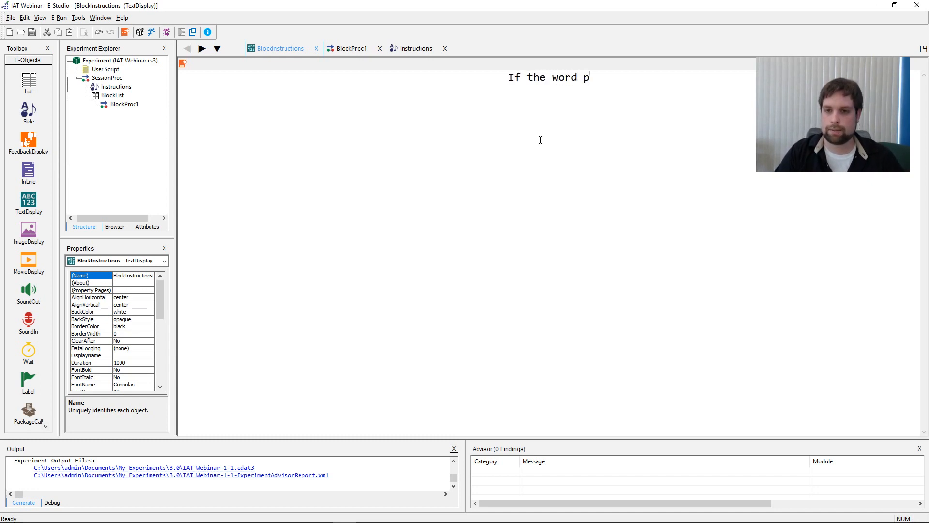
type("resented is ")
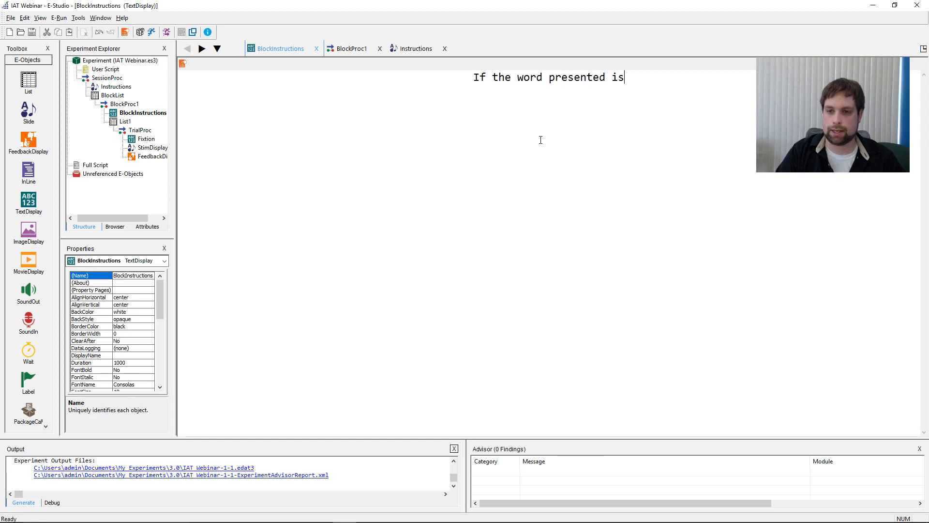
type("realted to ")
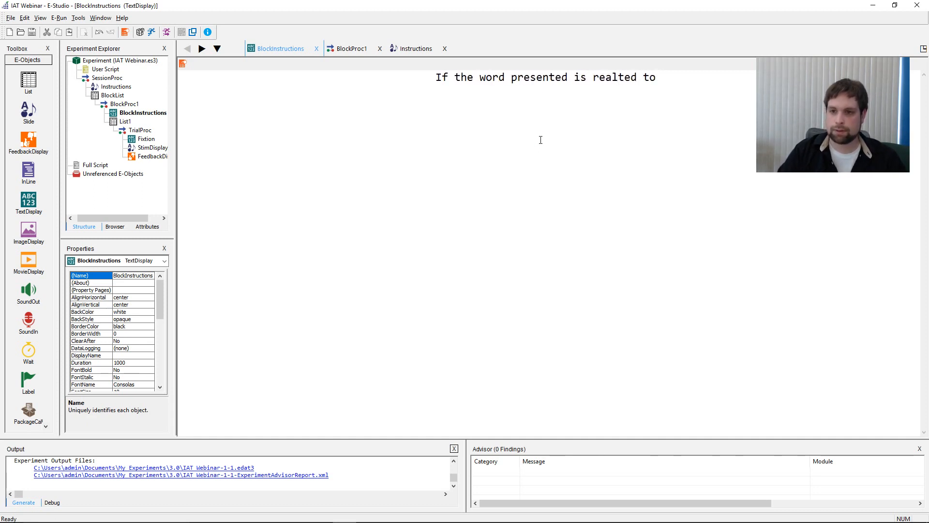
type("[")
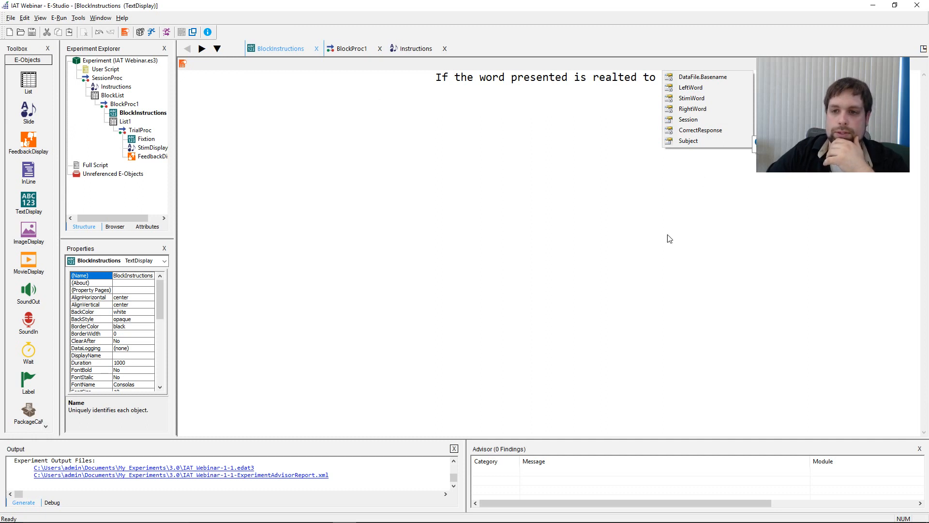
left_click(693, 87)
double_click(692, 87)
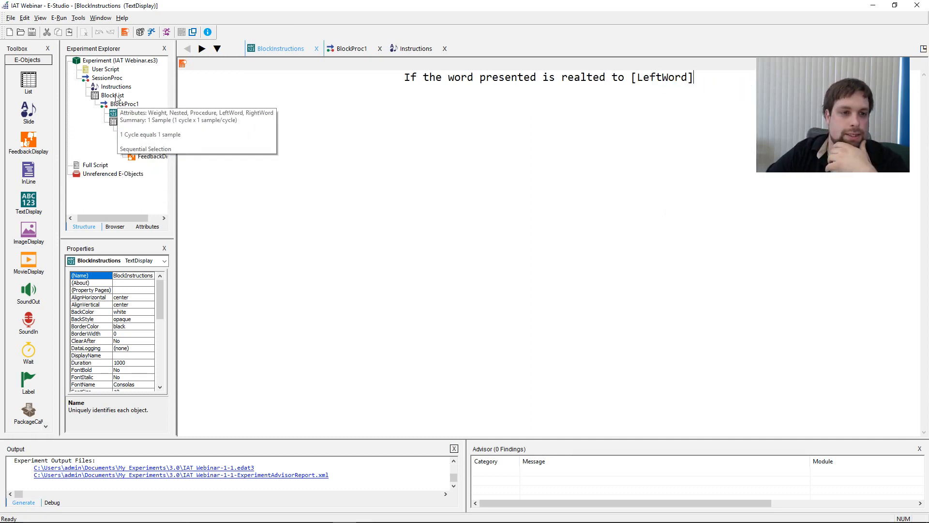
Step: Check the word attributes in BlockList, and append ", press q" to the LeftWord line in BlockInstructions
double_click(116, 95)
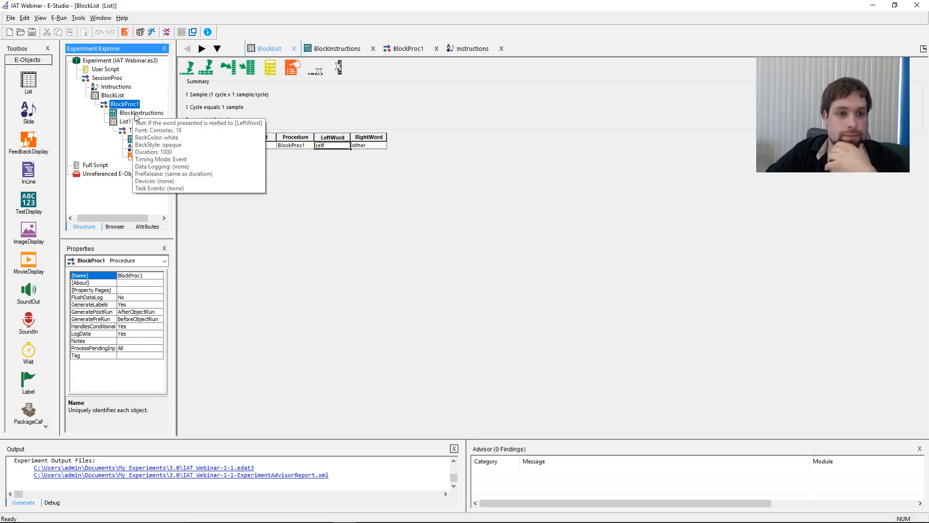
double_click(130, 112)
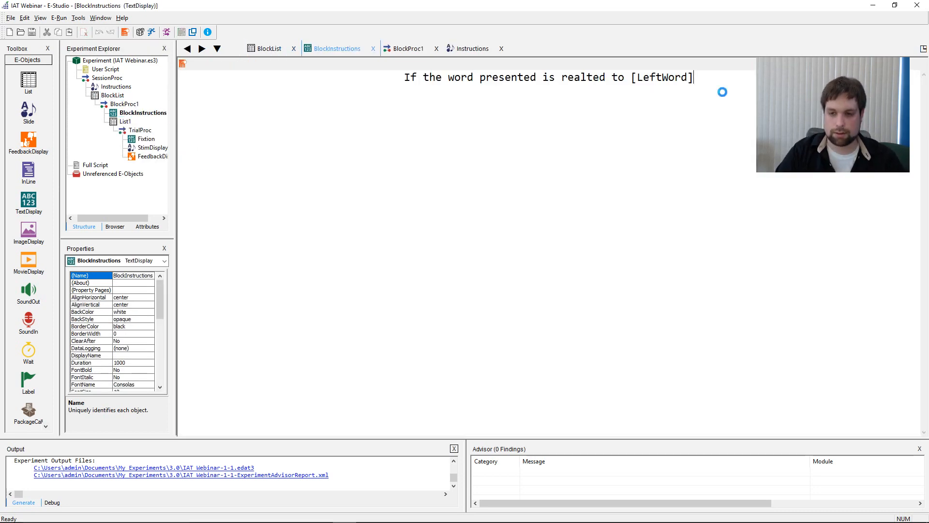
type(", pr")
type("ess ")
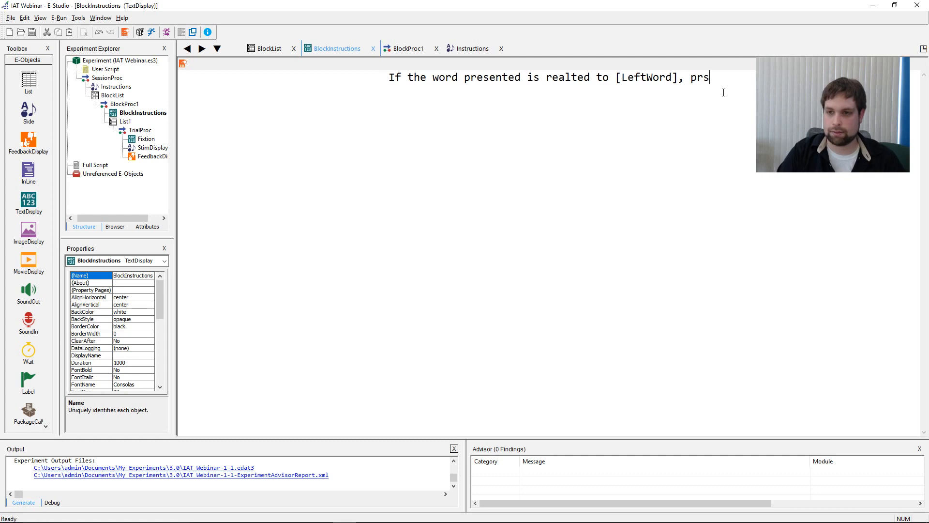
type("q")
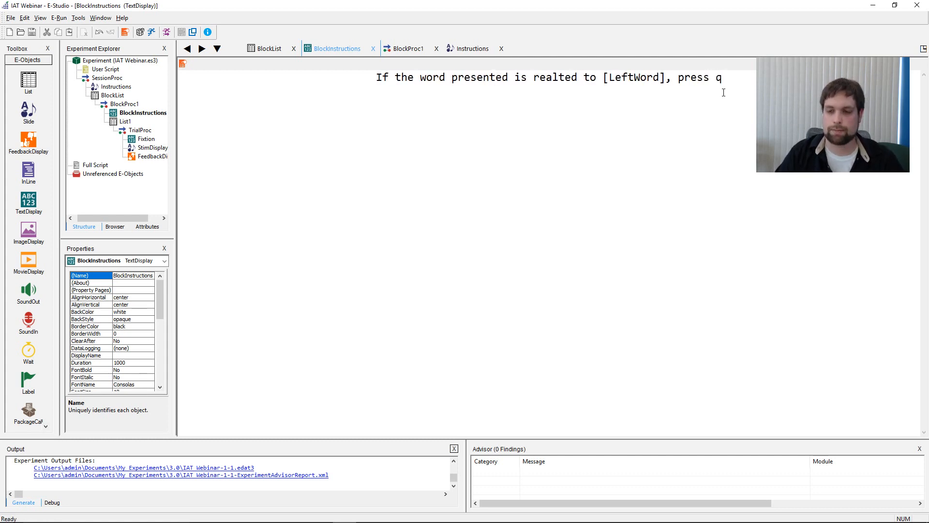
Step: Add the second line "If the word presented is related to [RightWord], press p", inserting RightWord as an attribute reference
key("Return")
type("If thewor")
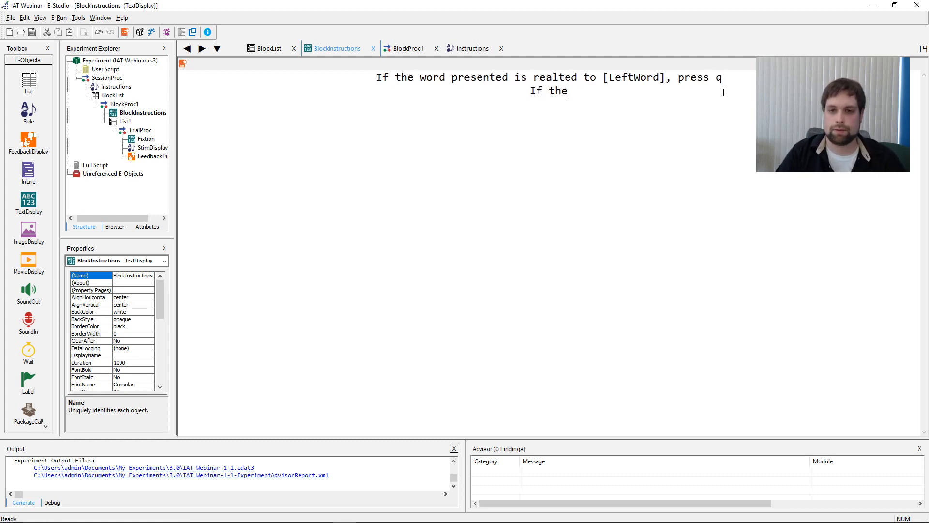
key("BackSpace")
key("BackSpace")
key("BackSpace")
type("word")
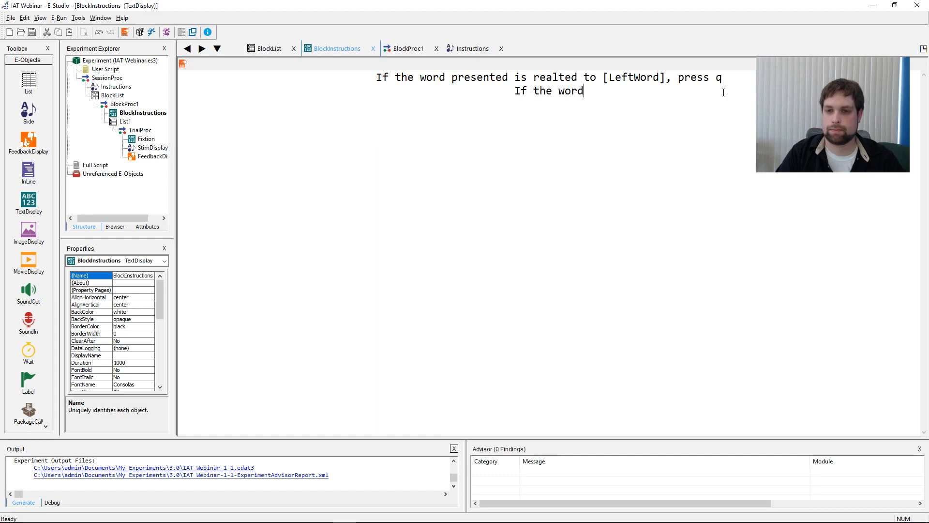
type(" presented is re")
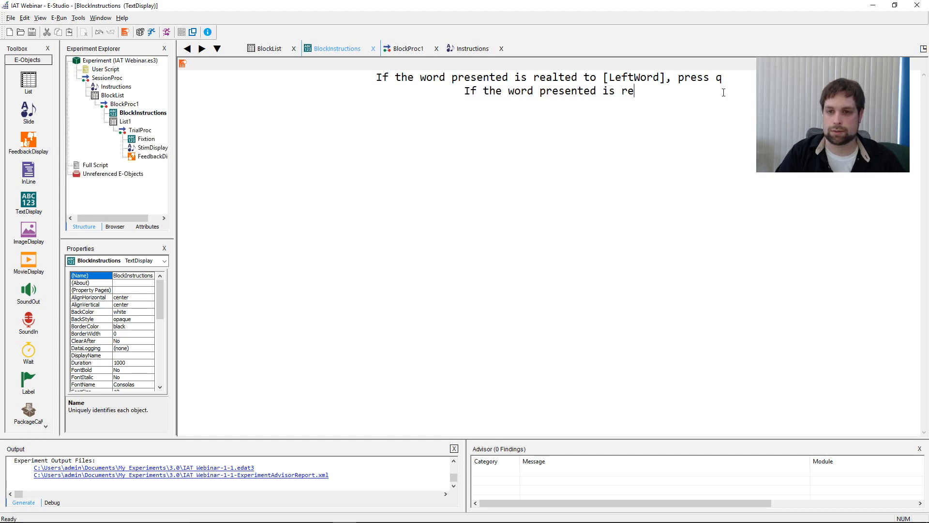
type("lated to [")
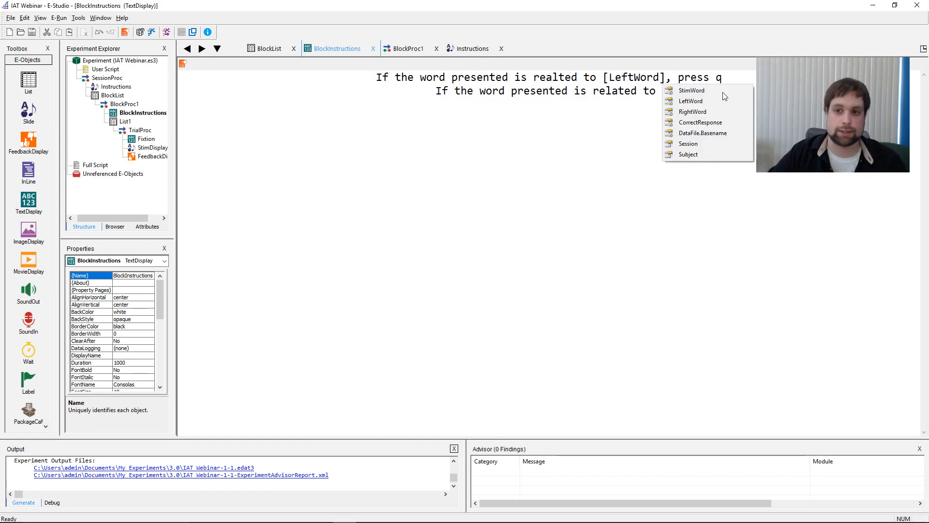
key("Down")
key("Down")
key("Return")
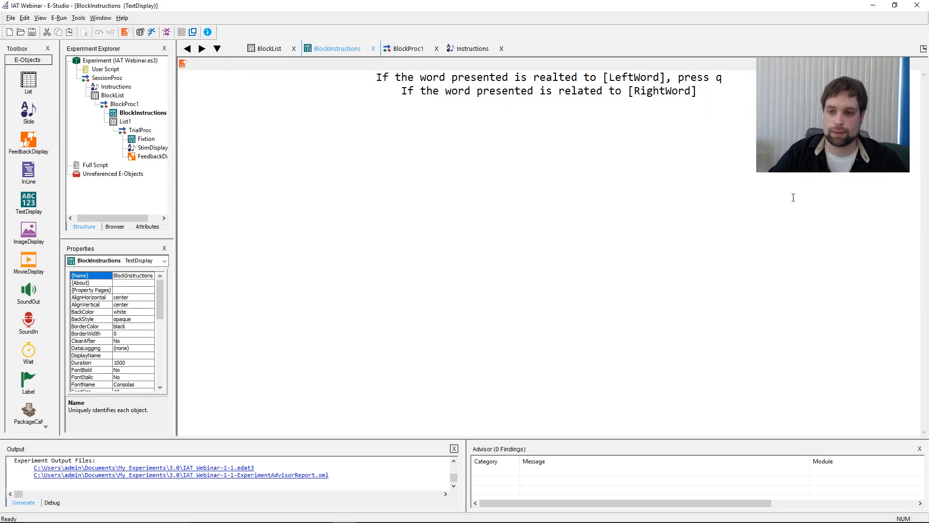
type(", press p")
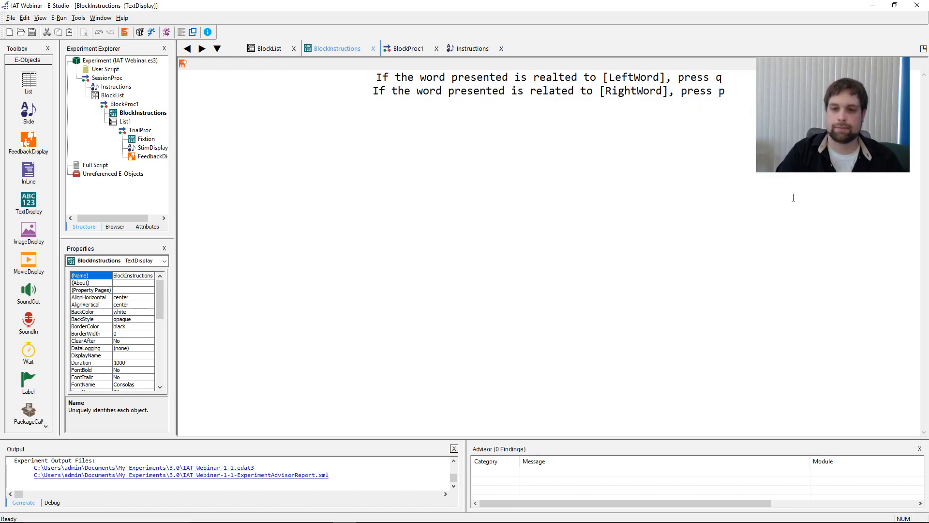
Step: Add the closing line "Press SPACE to begin" below the two instruction lines, separated by a blank line
key("Return")
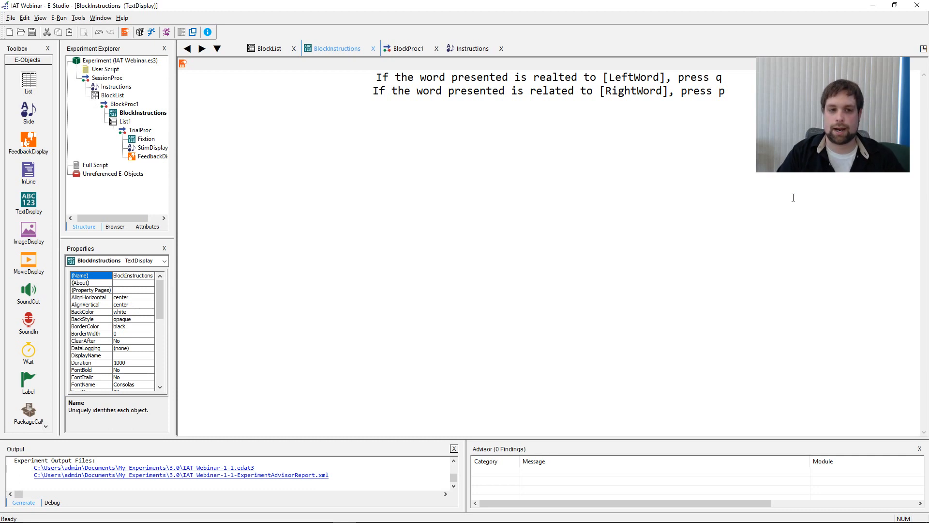
type("Pre")
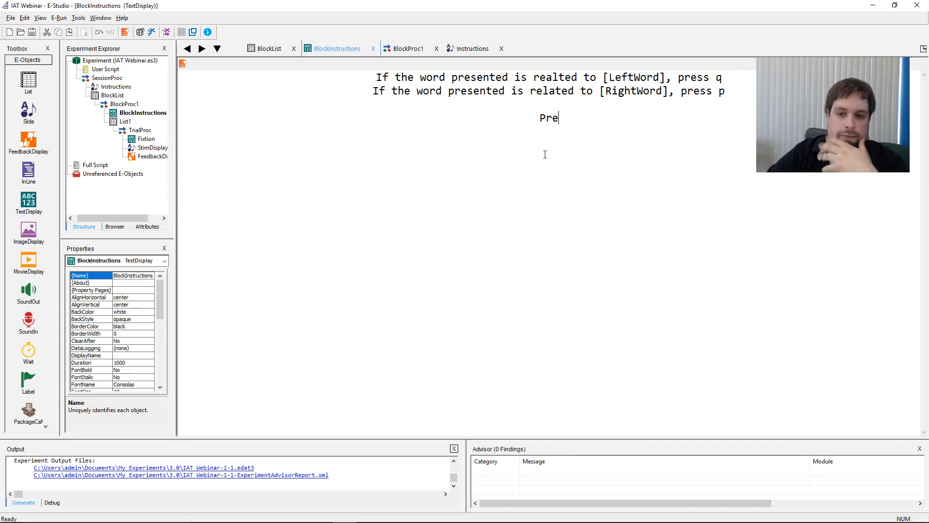
type("ss ")
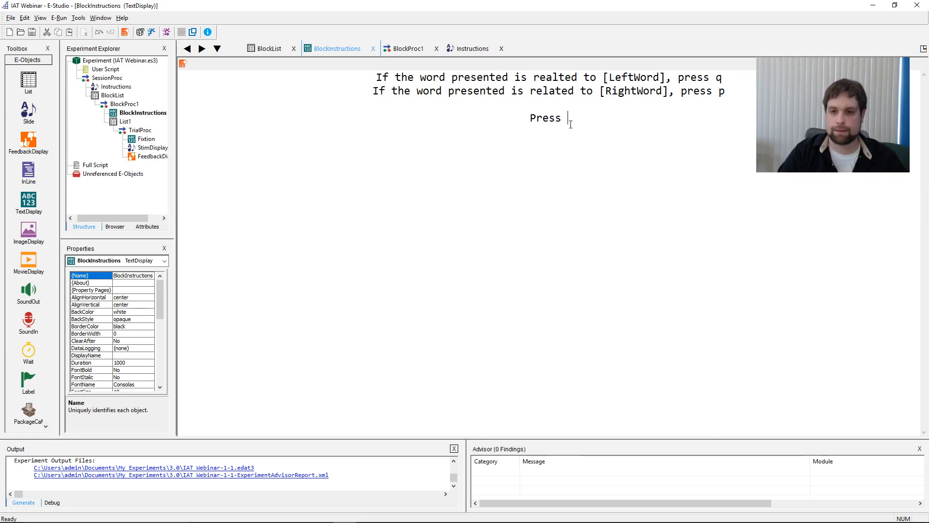
type("SPACE to begin")
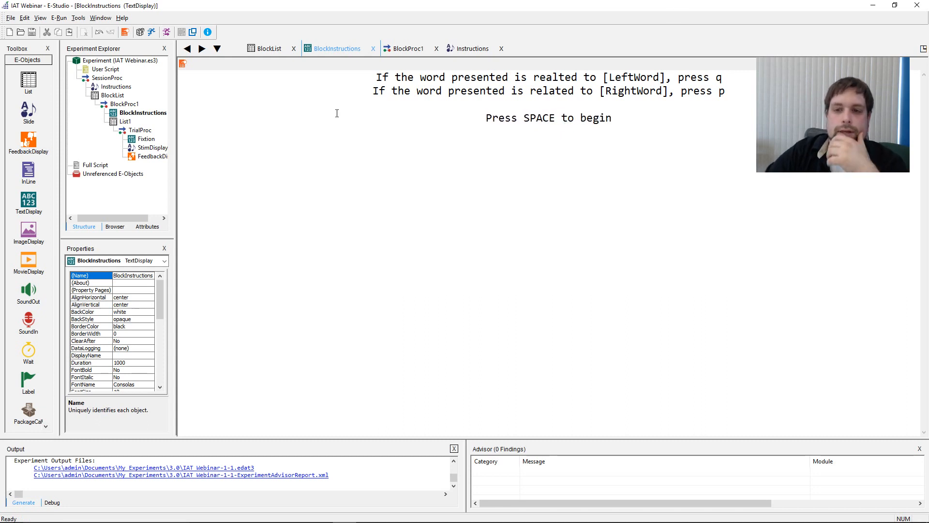
Step: Open the BlockInstructions object's duration and input properties and set its duration to (infinite)
left_click(141, 112)
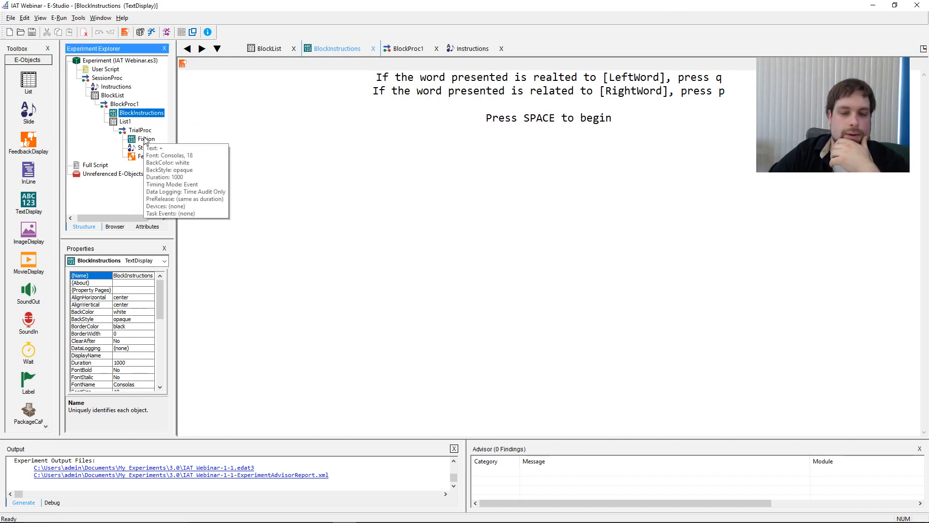
left_click(145, 130)
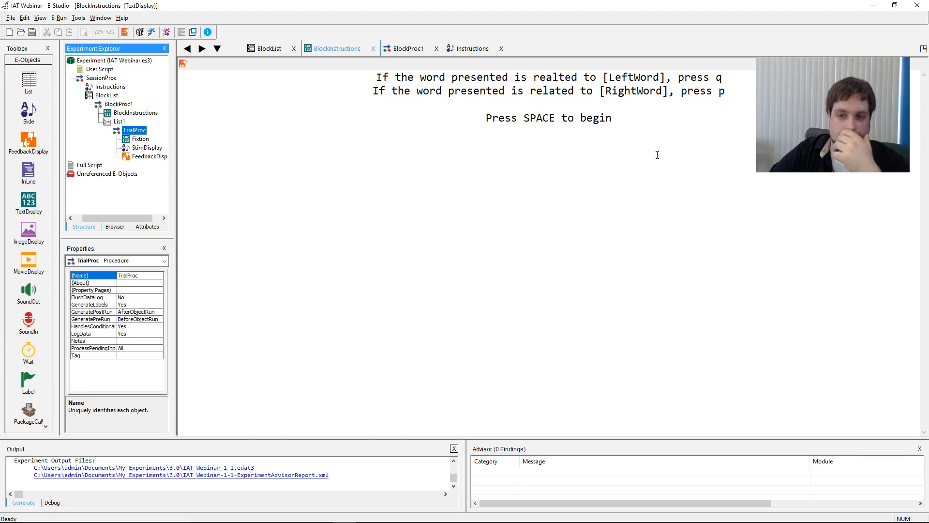
left_click(182, 63)
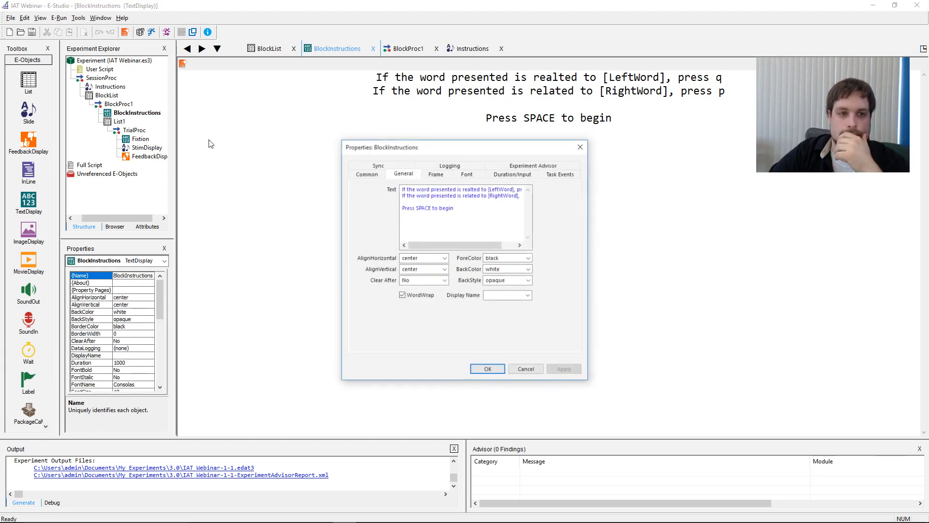
left_click(493, 174)
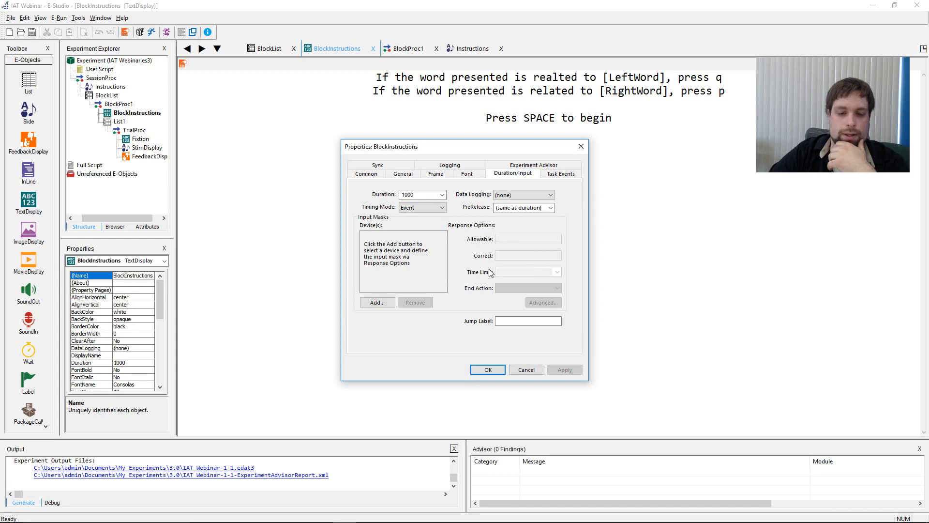
left_click(442, 194)
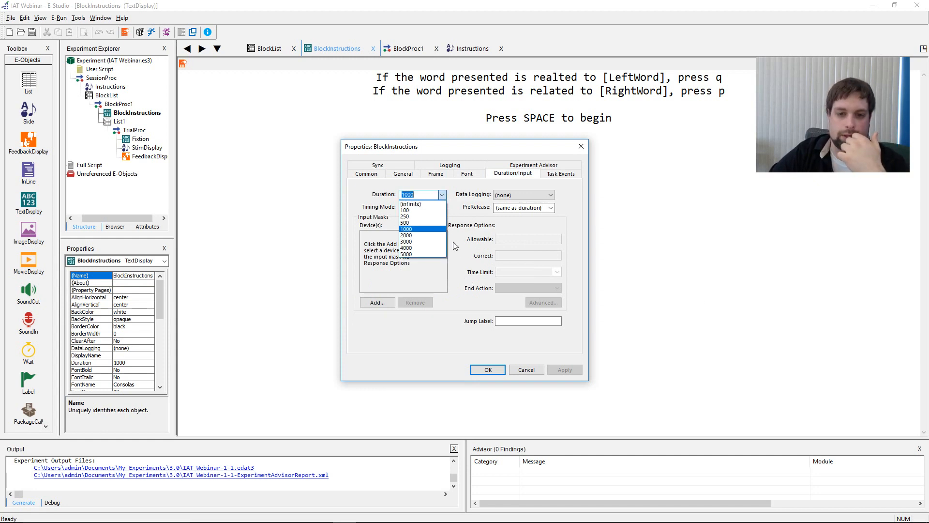
left_click(411, 203)
Step: Add a keyboard input device to BlockInstructions and restrict its allowable response to {SPACE}
left_click(394, 301)
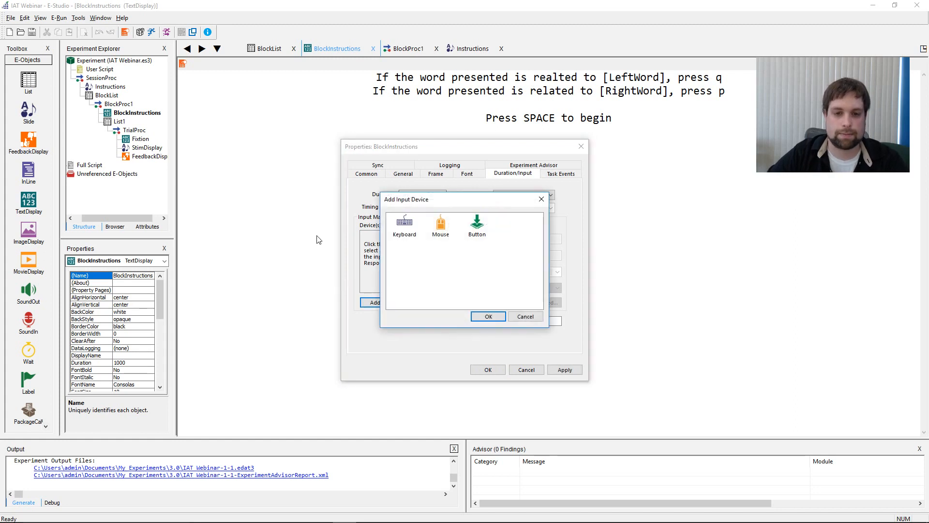
double_click(413, 229)
left_click(509, 236)
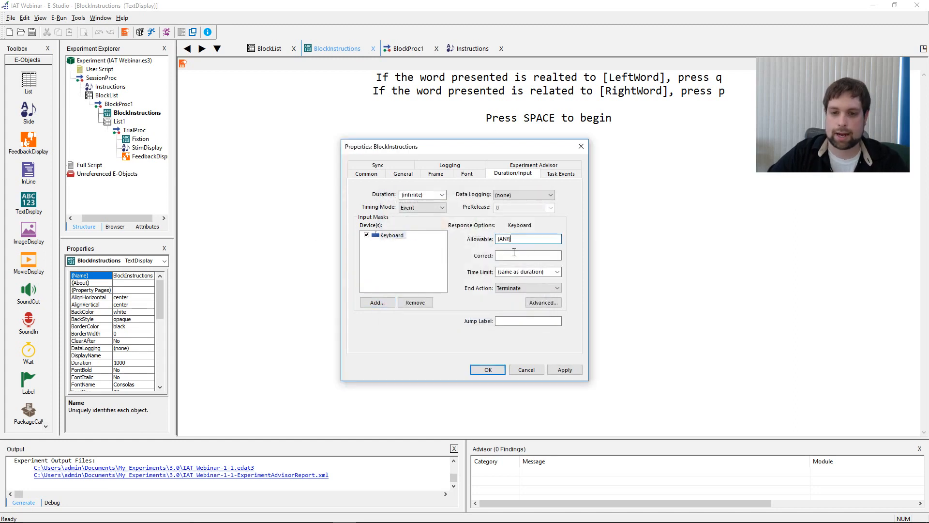
key("BackSpace")
key("BackSpace")
key("BackSpace")
key("BackSpace")
key("BackSpace")
type("{SPACE}")
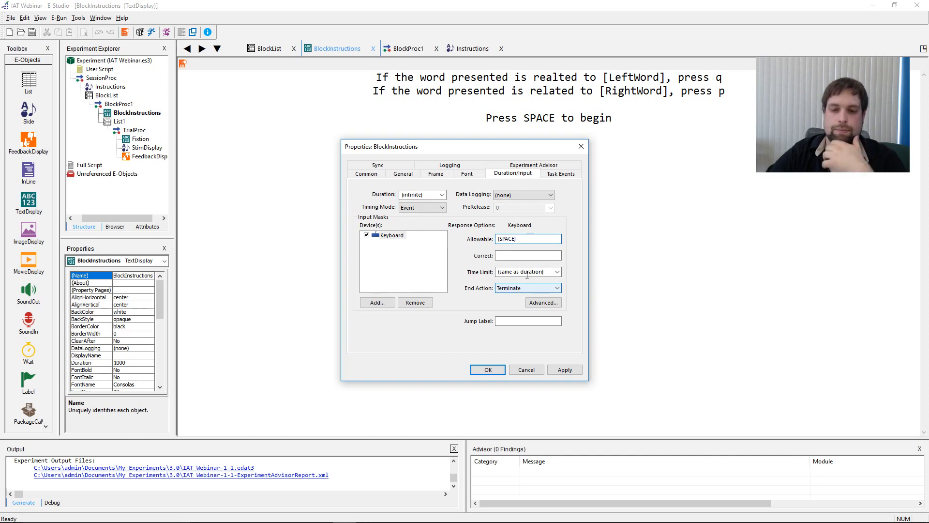
Step: Set the BlockInstructions data logging to Time Audit Only and apply the property changes
left_click(524, 195)
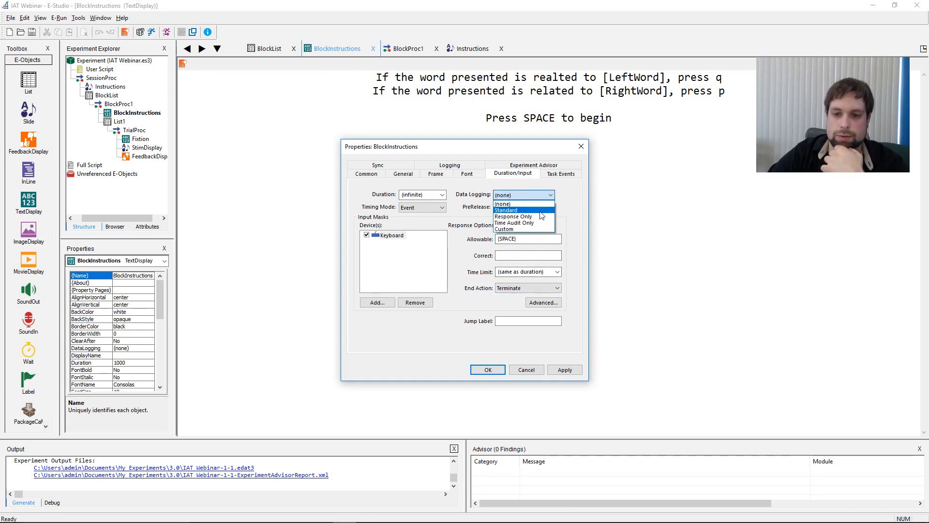
left_click(533, 223)
left_click(565, 370)
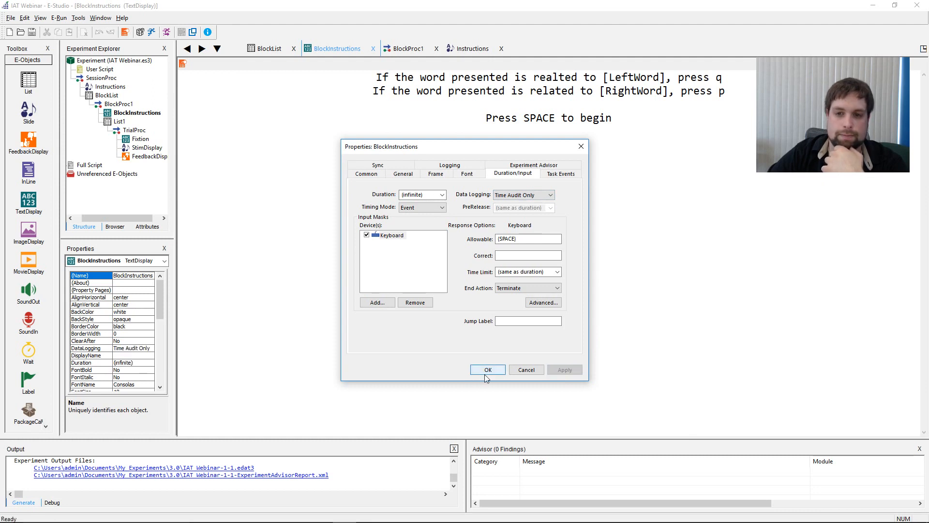
left_click(485, 372)
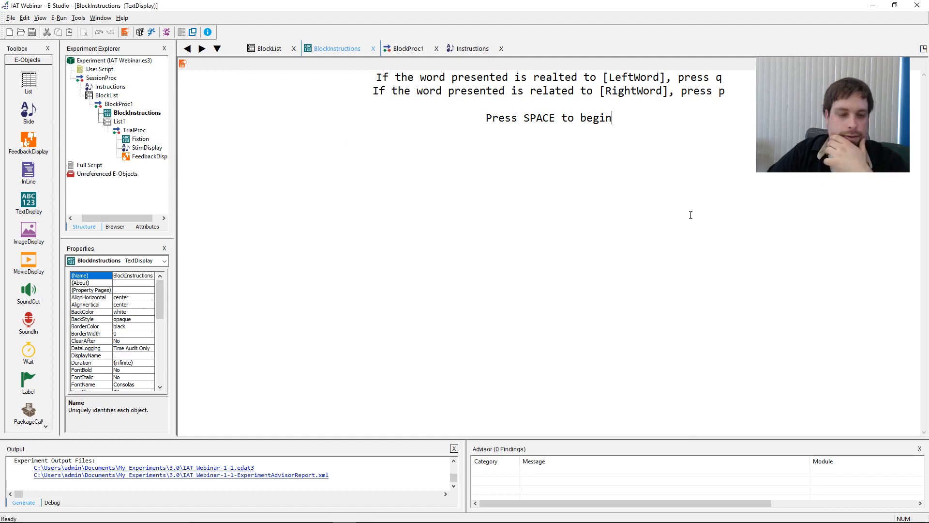
Step: Test the experiment in windowed mode at 1x speed and proceed through the task and block instructions to the trials
left_click(192, 33)
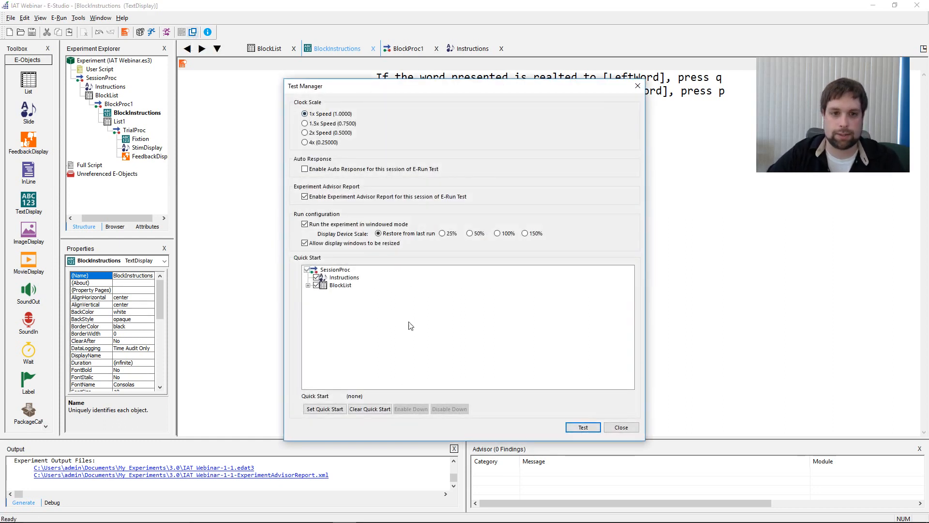
left_click(594, 432)
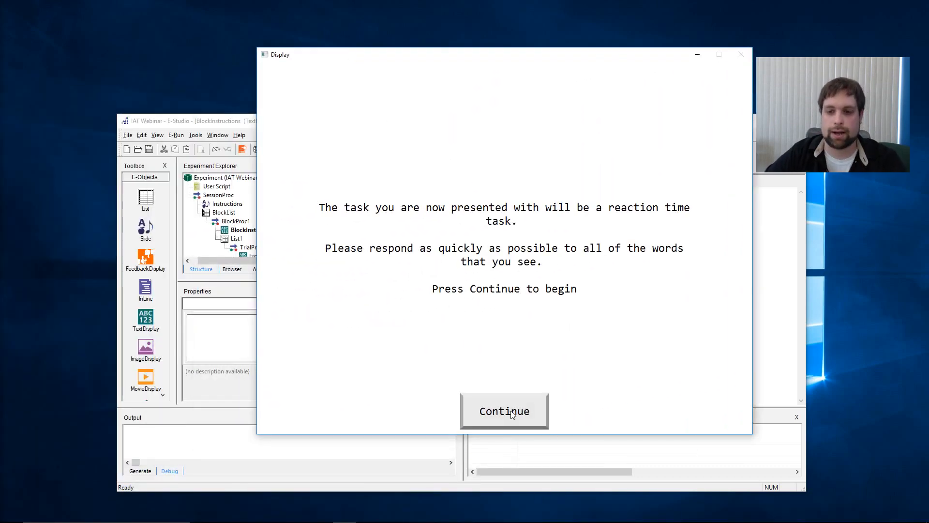
left_click(514, 409)
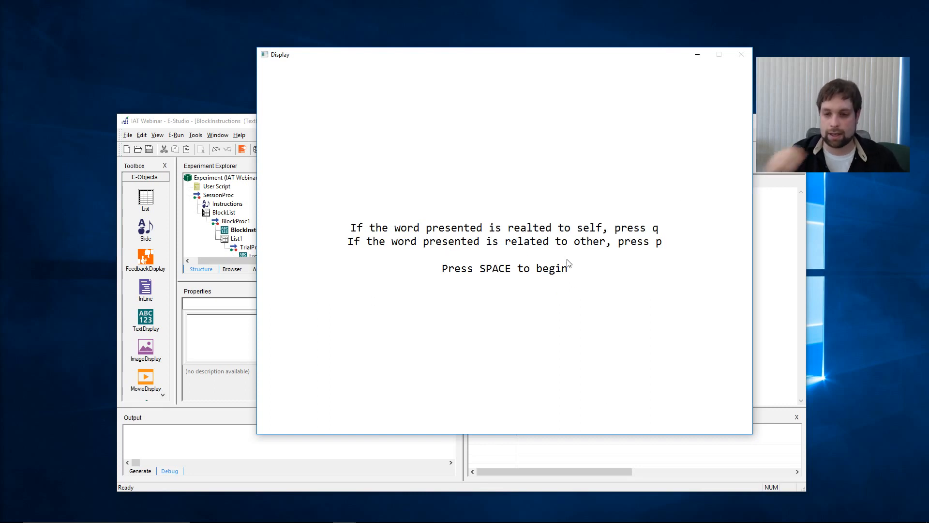
key("space")
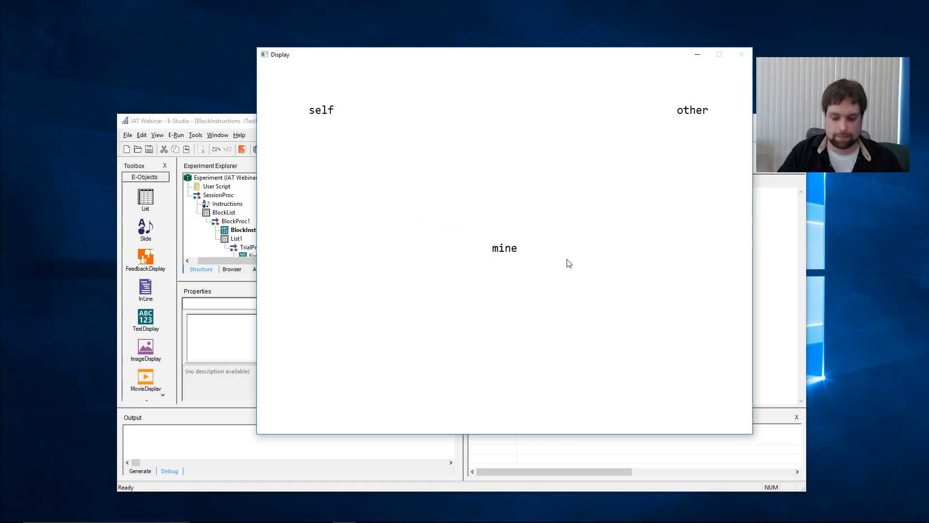
Step: Respond to the self/other word trials until the test run ends, and exit the experiment run window
key("i")
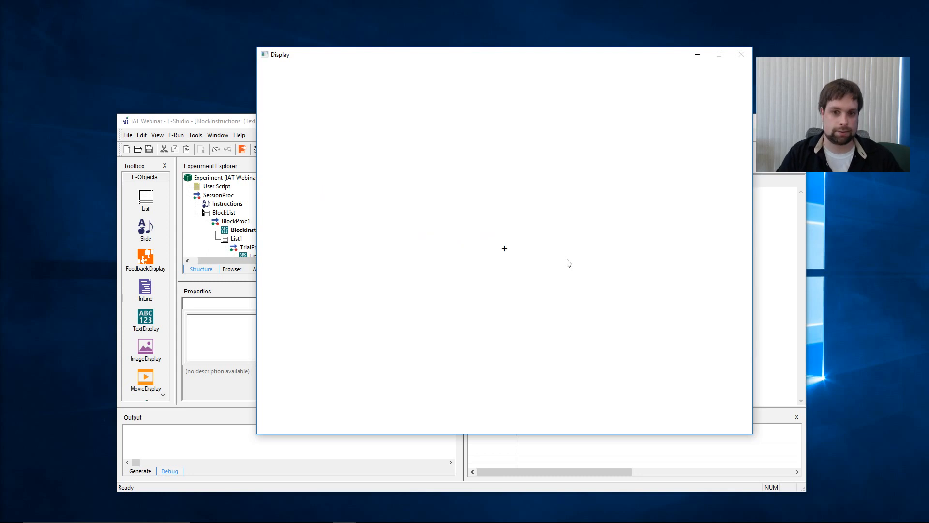
key("i")
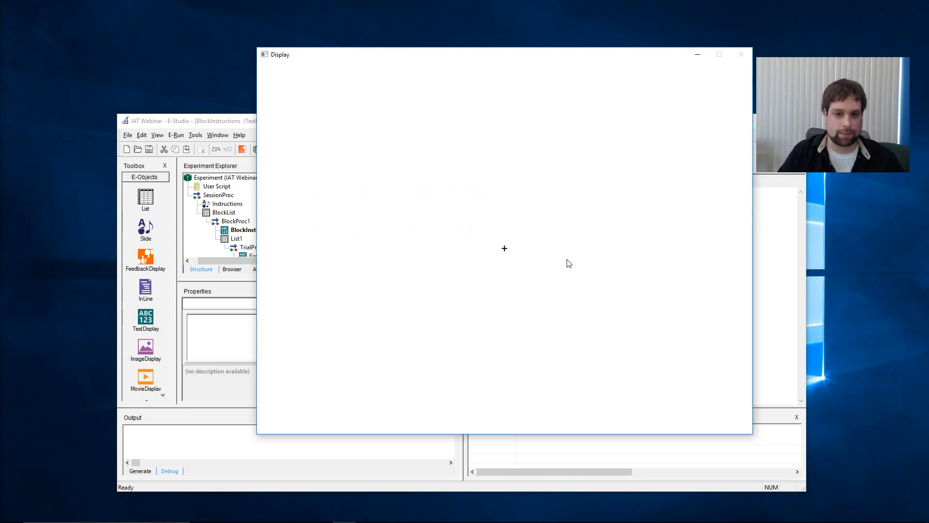
key("e")
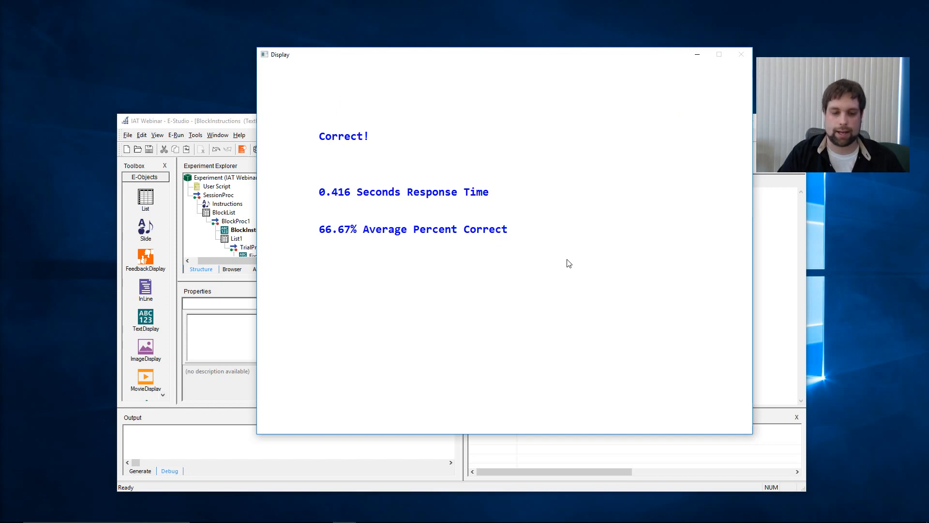
key("i")
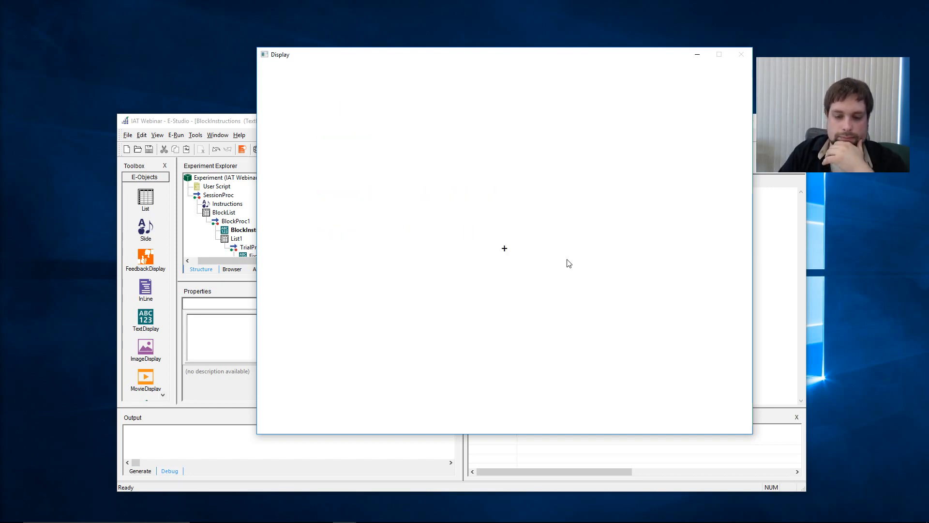
key("i")
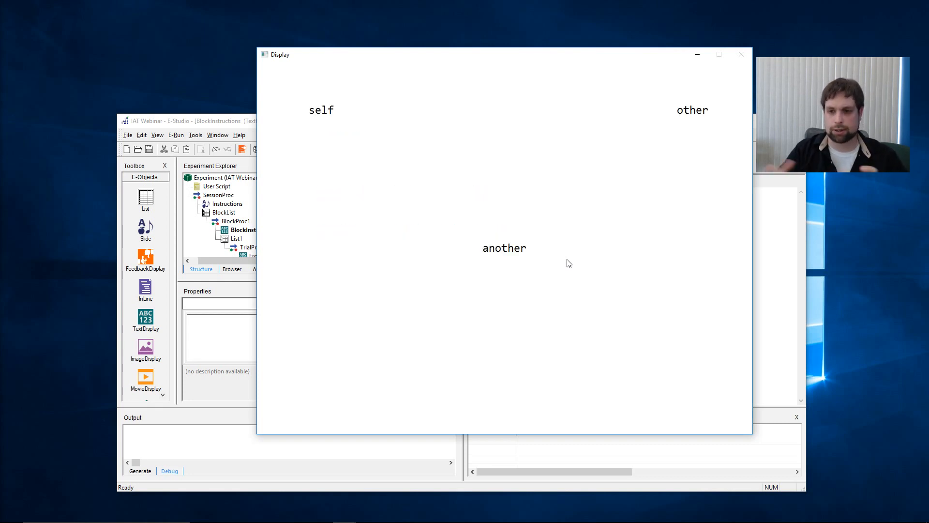
key("e")
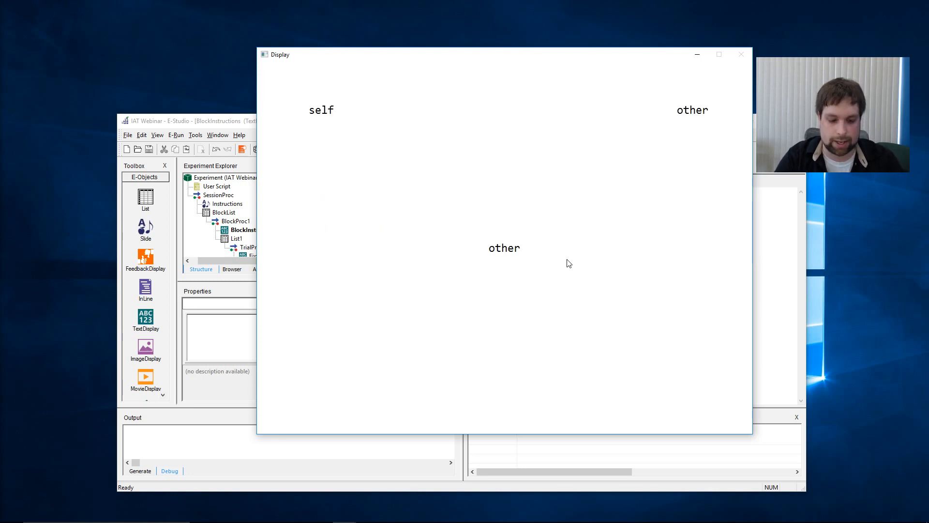
key("e")
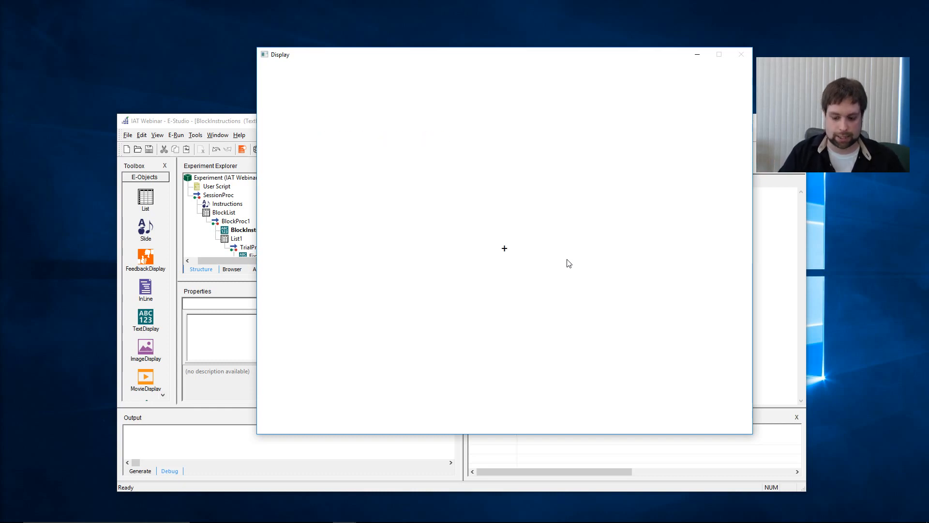
key("e")
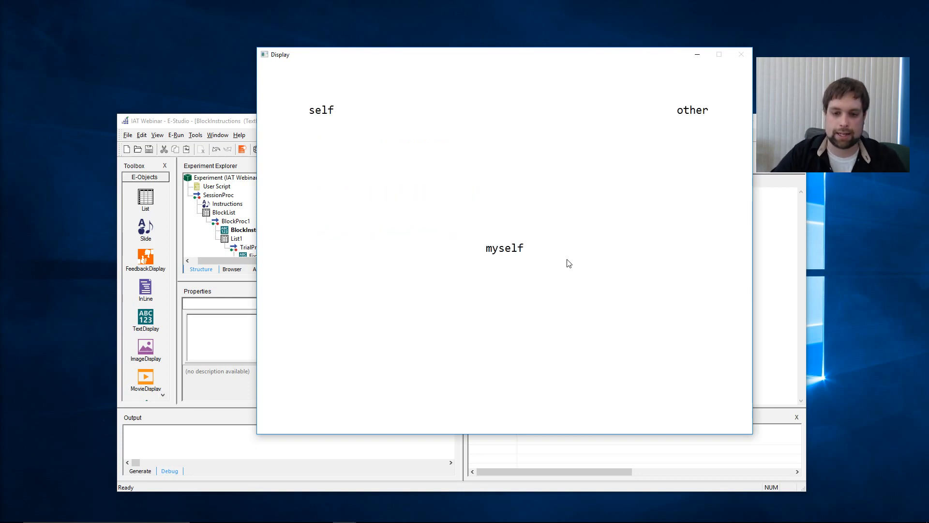
key("e")
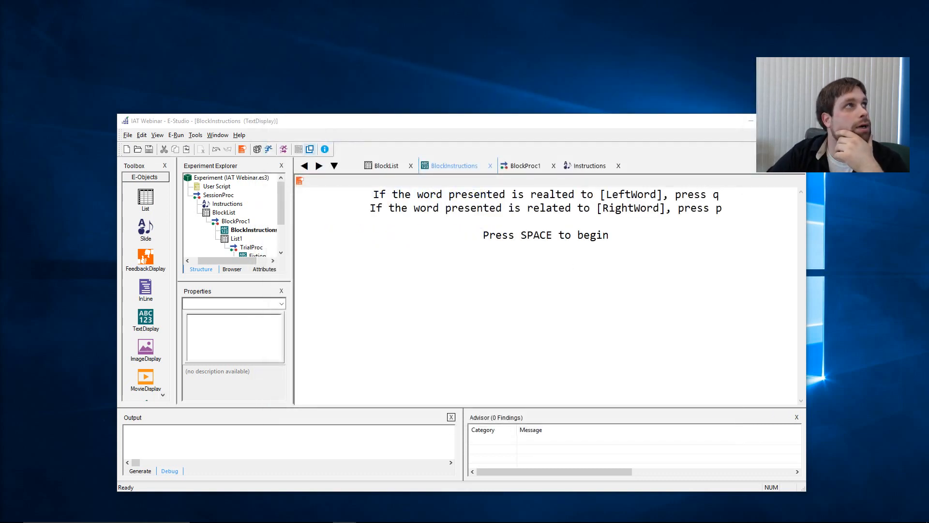
left_click_drag(332, 228, 575, 66)
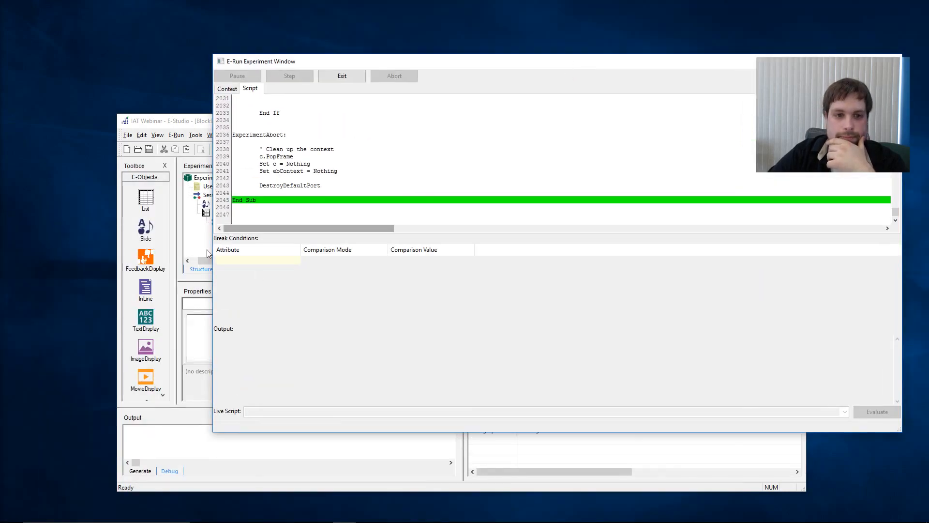
left_click(342, 76)
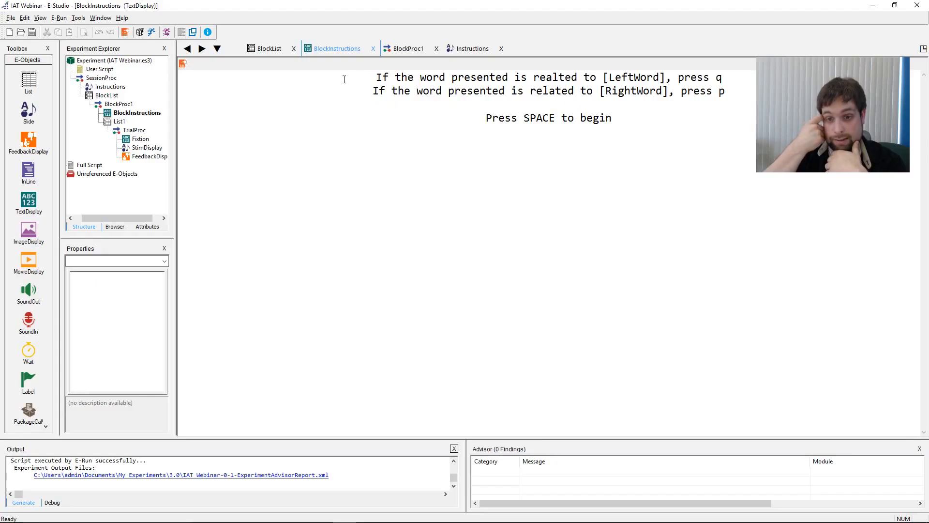
Step: Close all open object windows and open the BlockList object
left_click(100, 18)
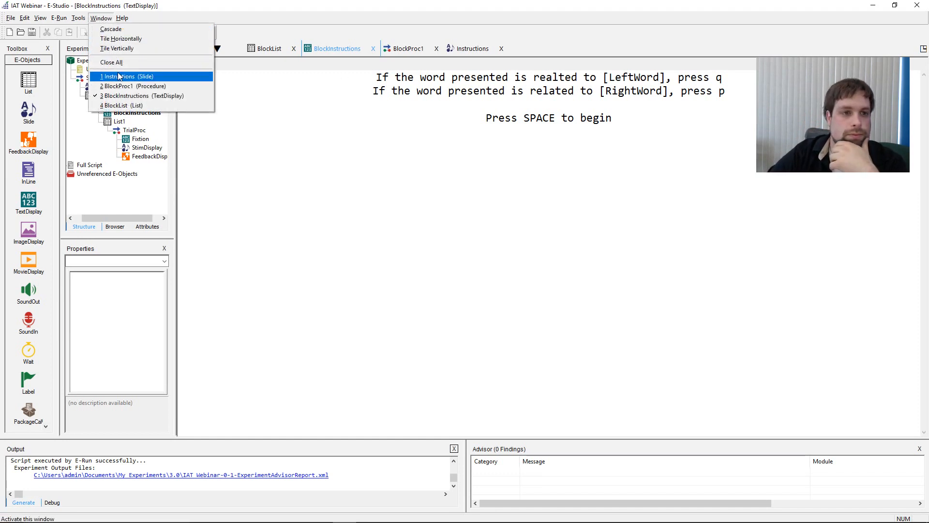
left_click(121, 68)
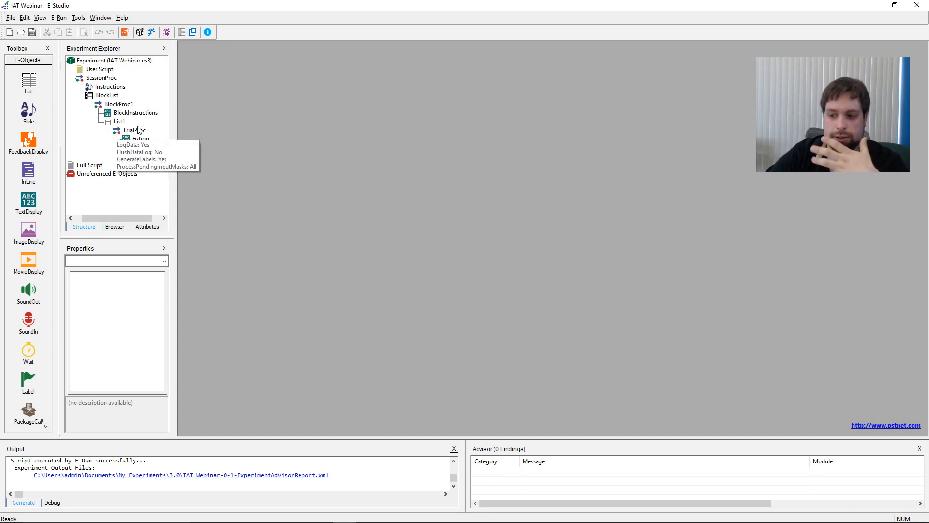
double_click(106, 95)
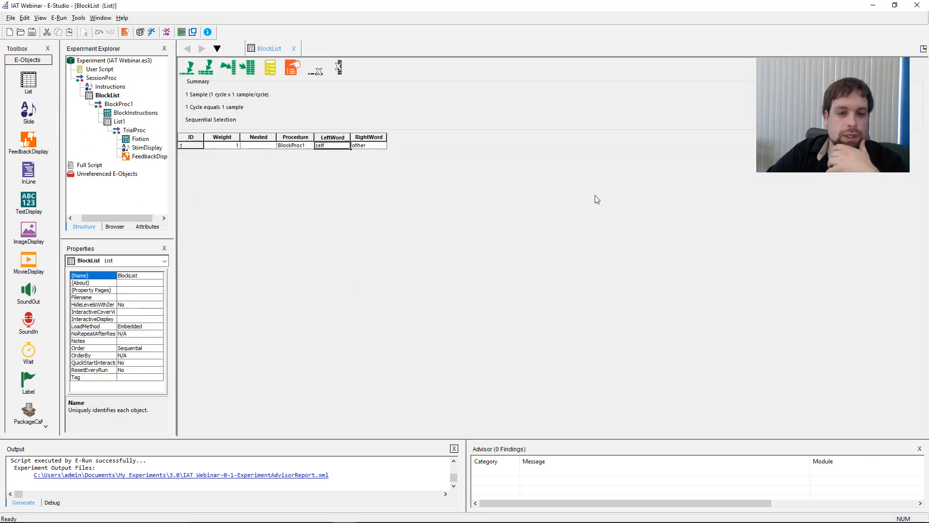
Step: Add a second level to BlockList, set its procedure to BlockProc2 and create that procedure
left_click(186, 67)
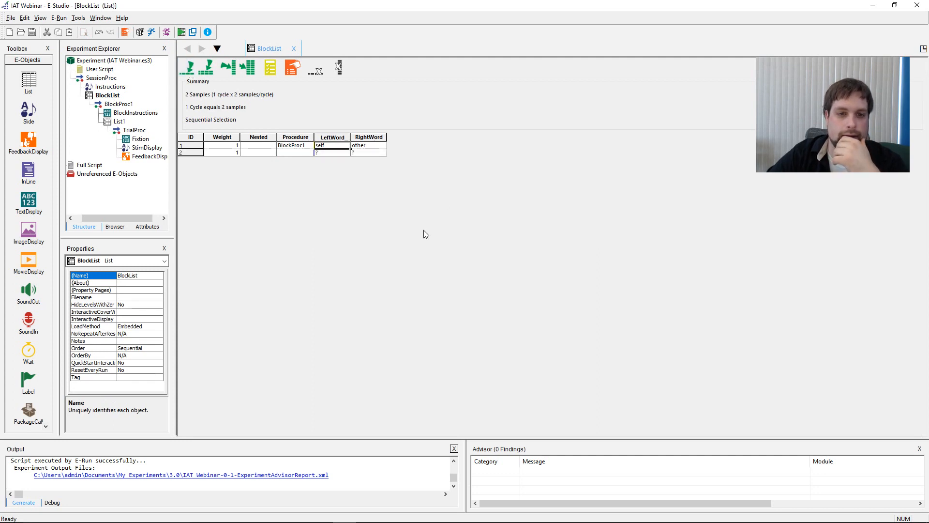
left_click(285, 153)
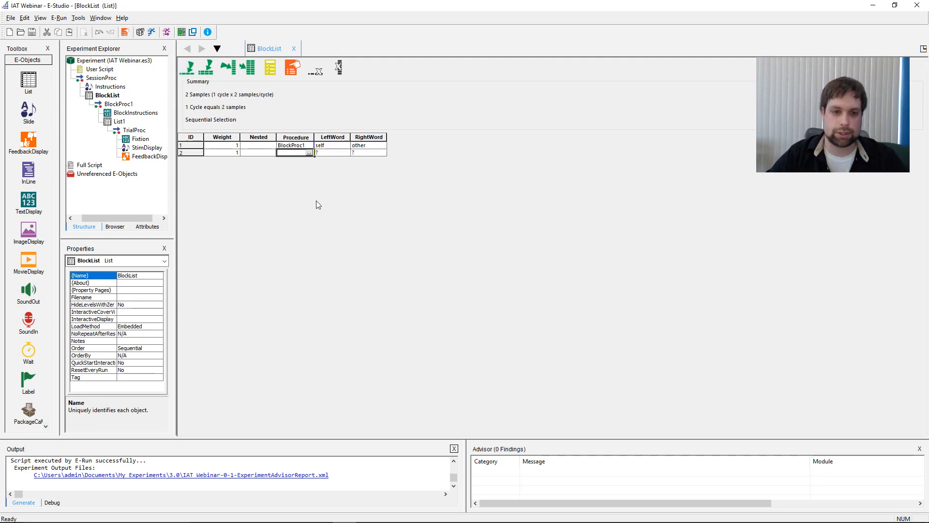
type("Blo")
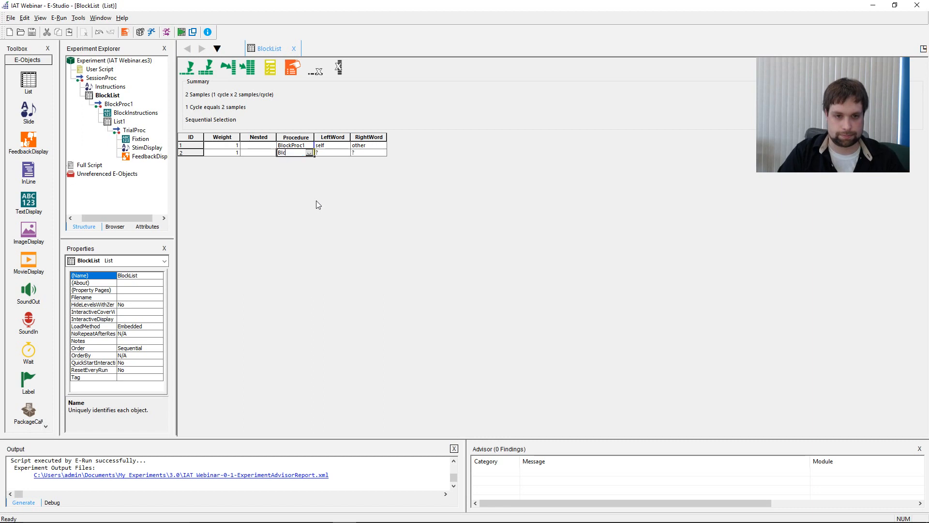
type("ckProc2")
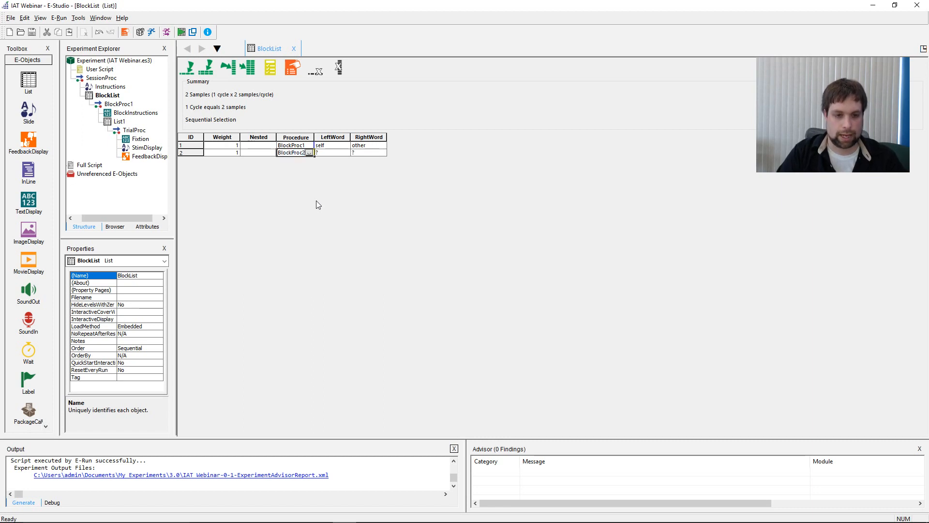
key("Return")
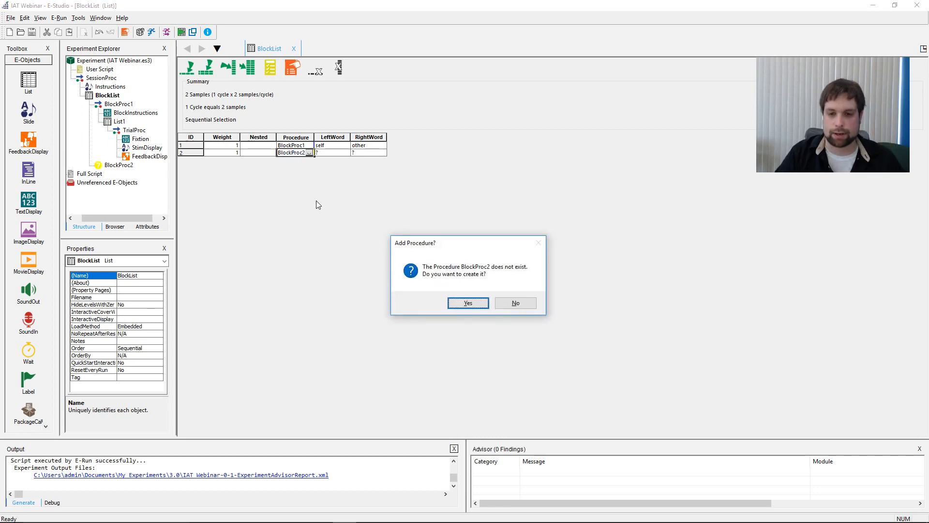
key("Return")
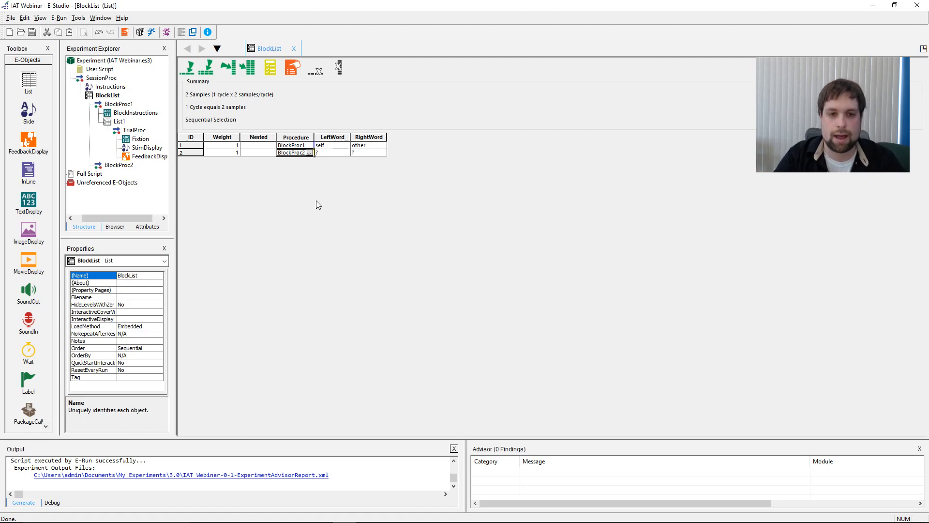
Step: Set LeftWord to positive and RightWord to negative in the second row of BlockList
key("Tab")
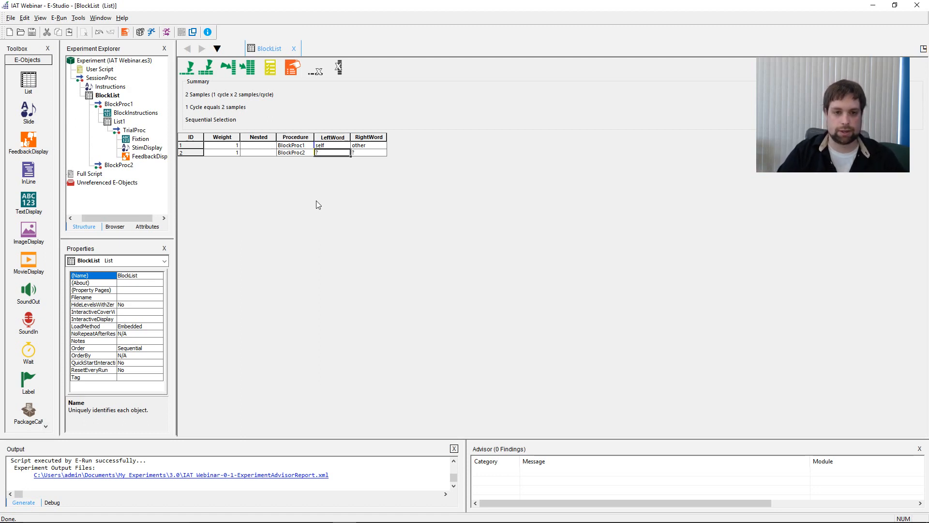
type("positive")
key("Tab")
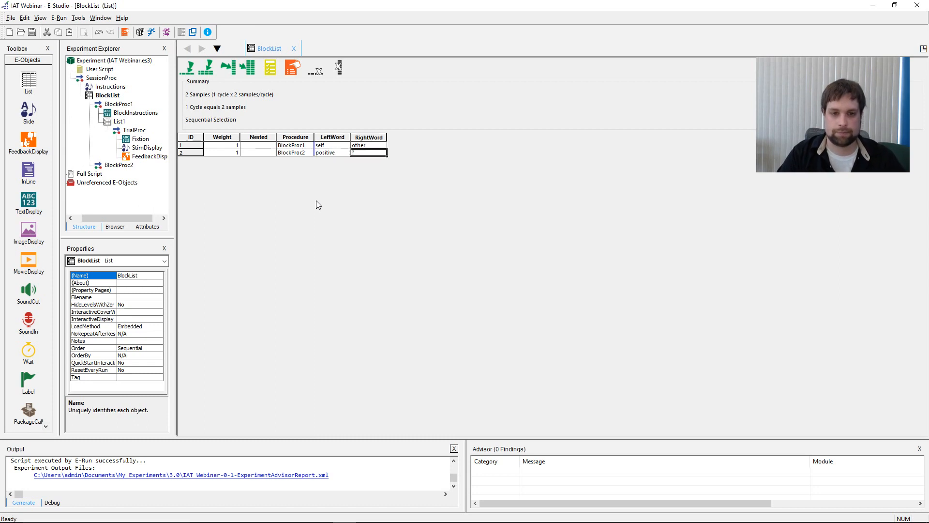
type("negative")
key("Return")
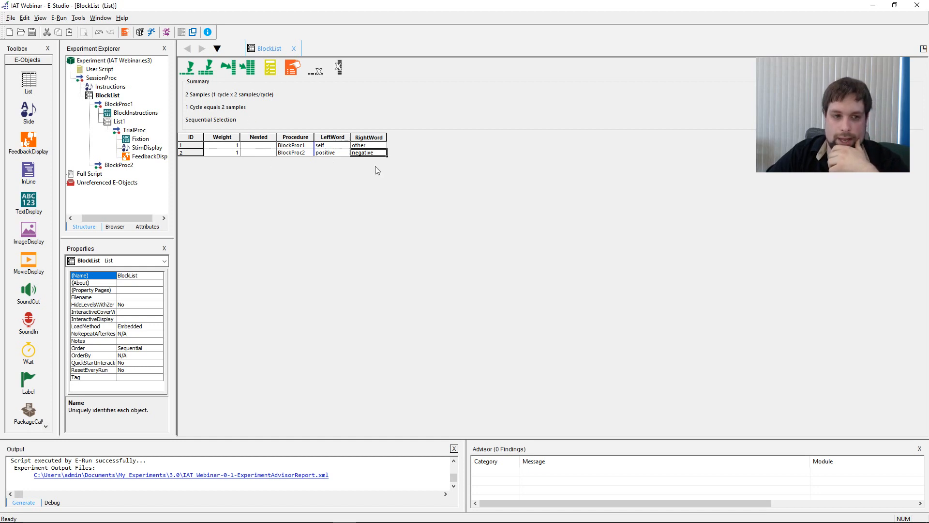
Step: Open the BlockProc2 procedure and paste a copy of List1 into it, reusing the existing TrialProc and its child objects
double_click(102, 168)
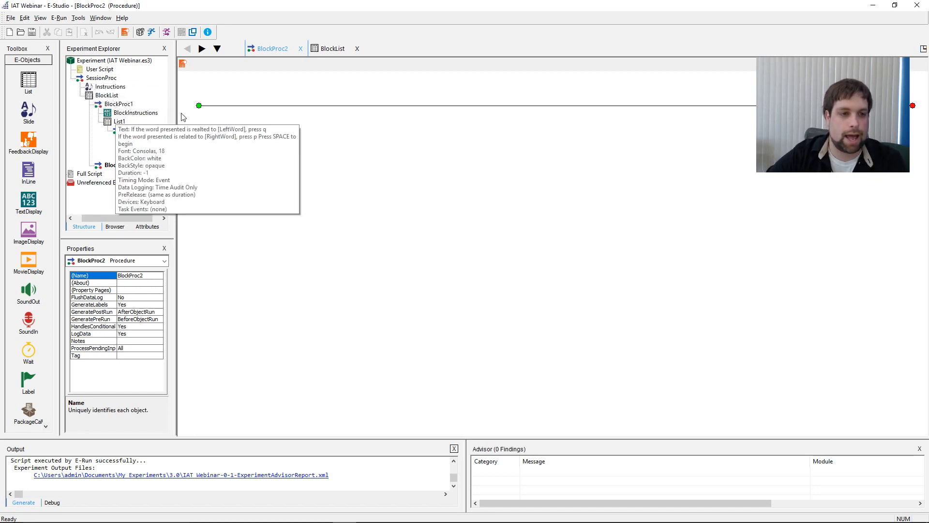
left_click(119, 121)
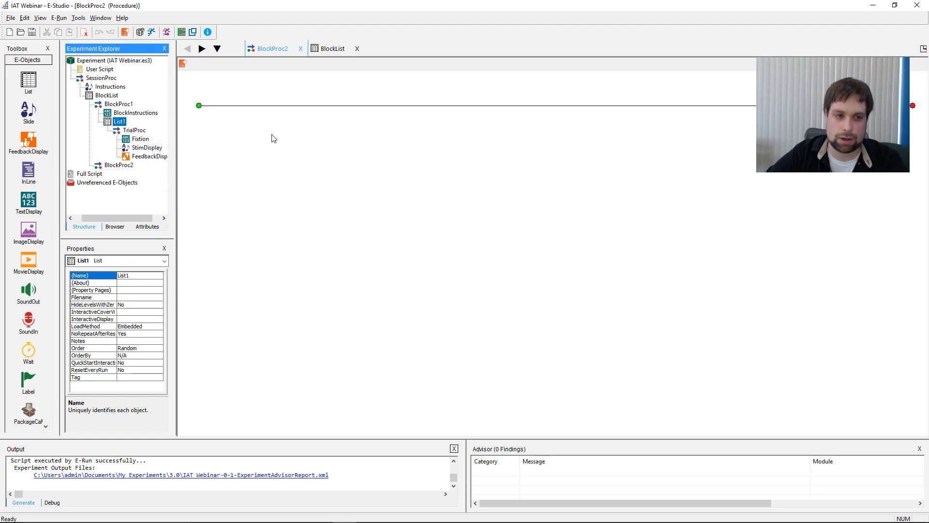
mouse_move(116, 123)
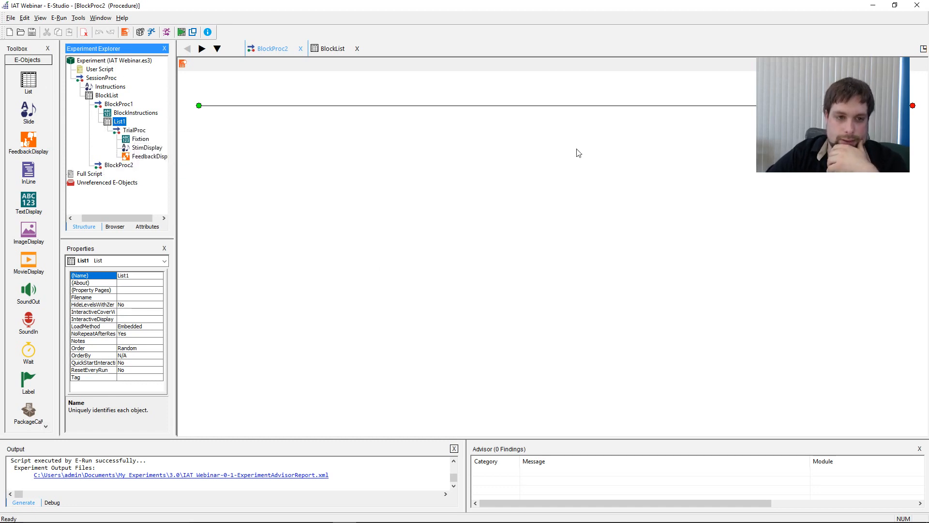
right_click(120, 123)
left_click(136, 139)
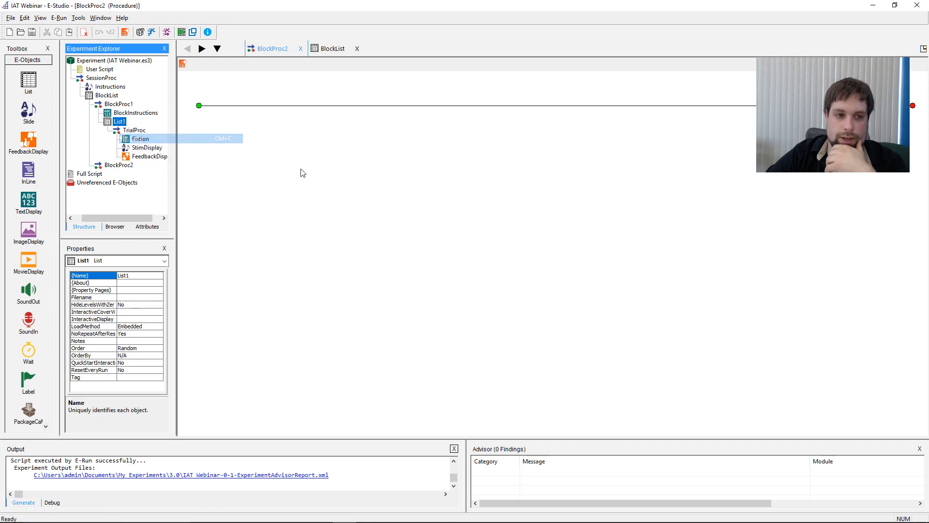
left_click(294, 182)
right_click(298, 160)
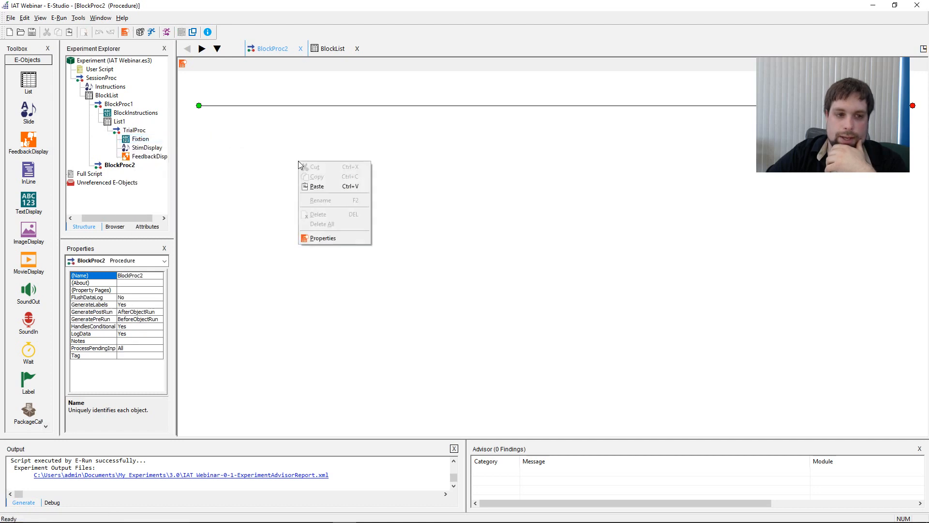
left_click(333, 189)
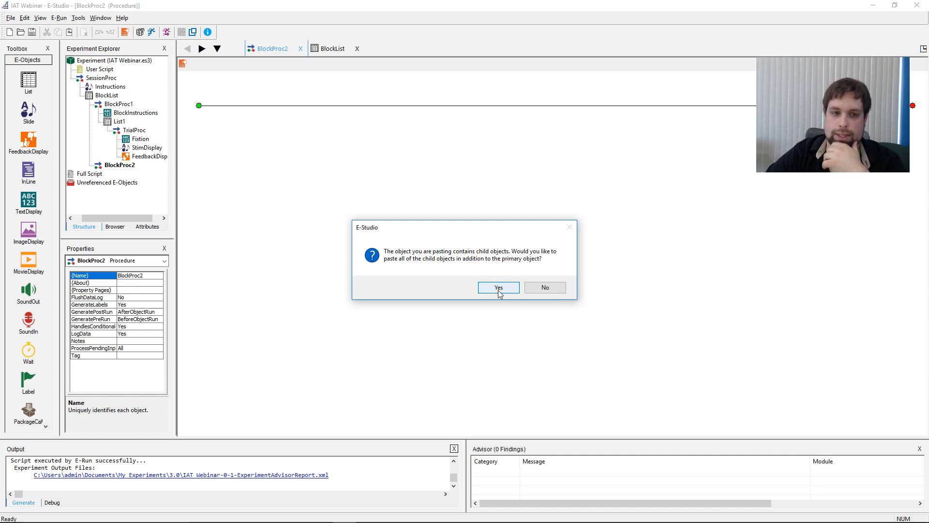
left_click(543, 288)
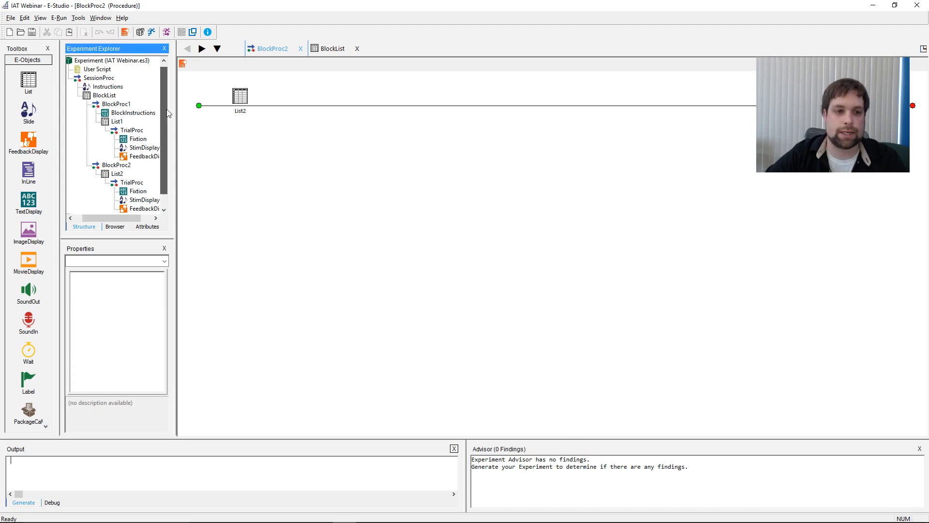
Step: Examine the TrialProc objects under both block procedures in the experiment structure to see that they are shared
scroll(155, 160, "down", 1)
left_click(144, 182)
left_click(144, 191)
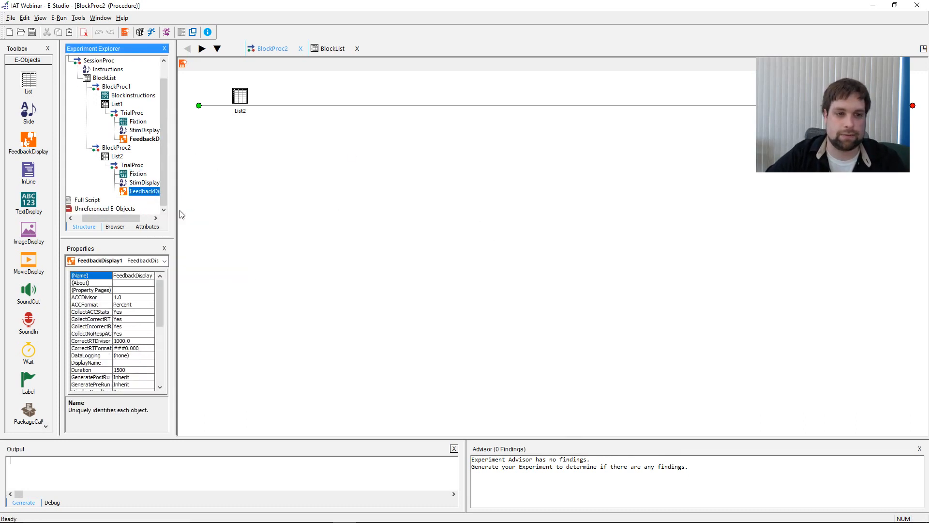
left_click(138, 121)
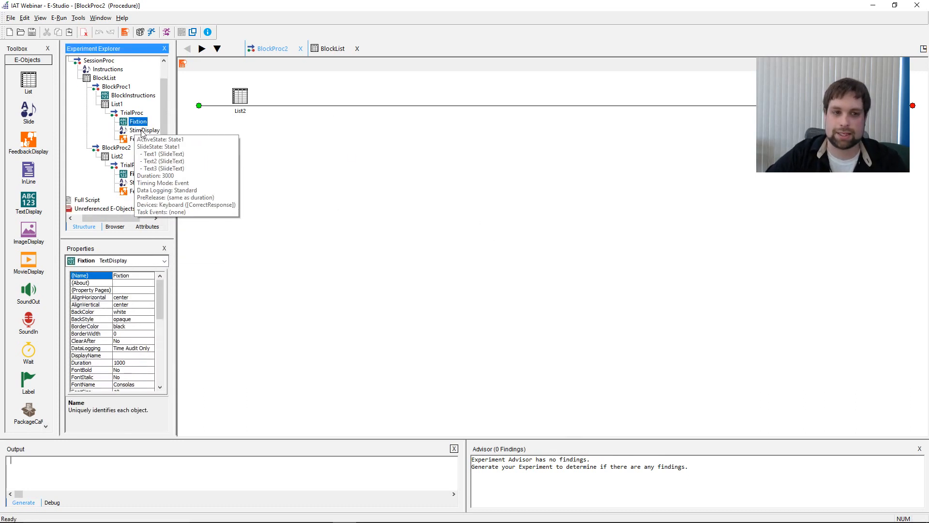
Step: Open the List2 object under BlockProc2 and select the StimWord entries to review its self and other words
left_click(116, 156)
double_click(115, 157)
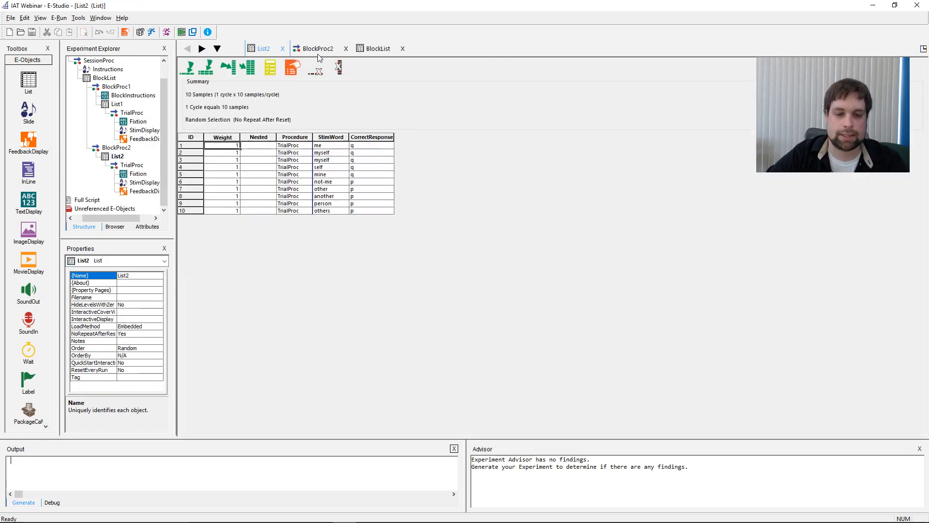
left_click(334, 146)
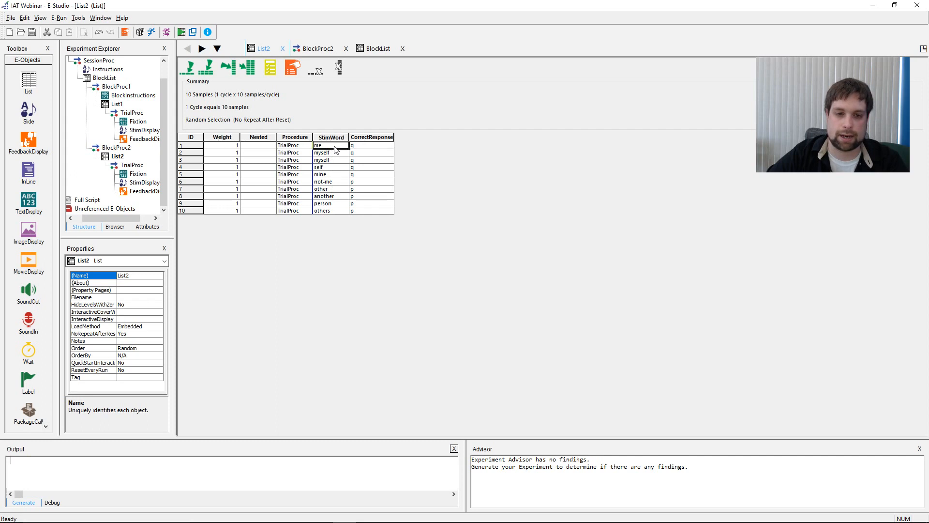
left_click_drag(336, 148, 342, 182)
left_click_drag(342, 181, 343, 211)
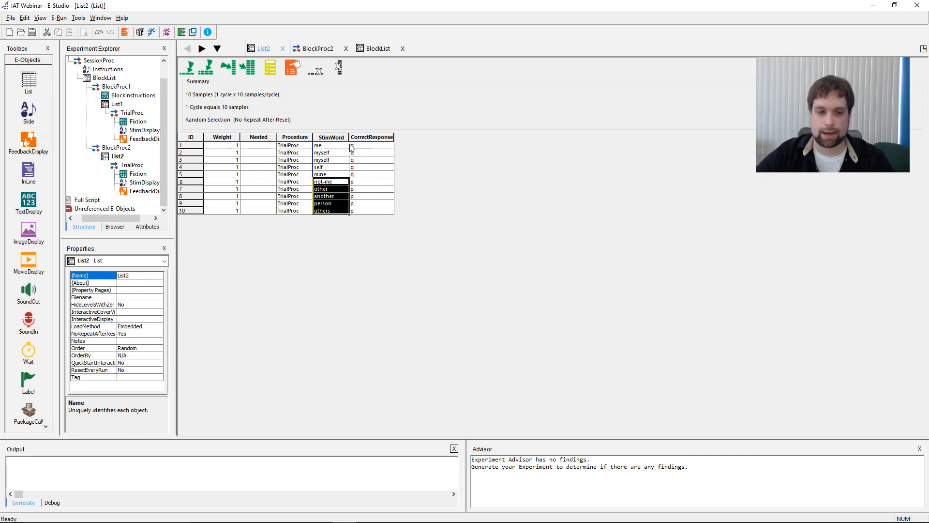
Step: Replace the StimWord entries in rows 1 to 5 of List2 with freedom, joy, love, peace and happiness
left_click(333, 145)
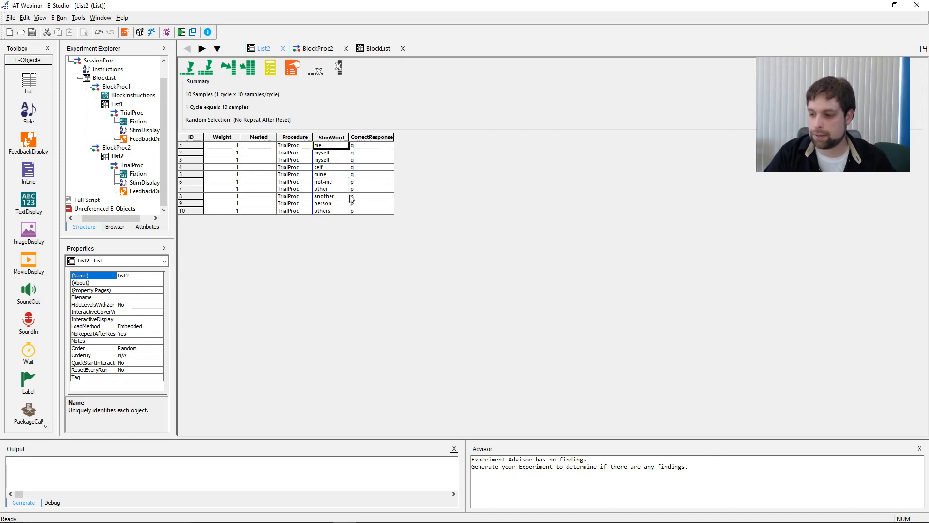
type("freedom")
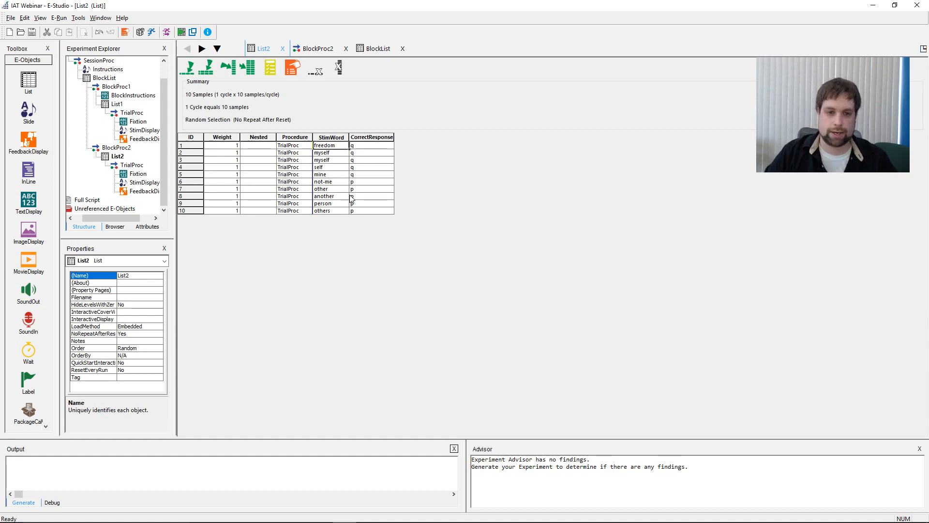
key("Return")
type("joy")
key("Return")
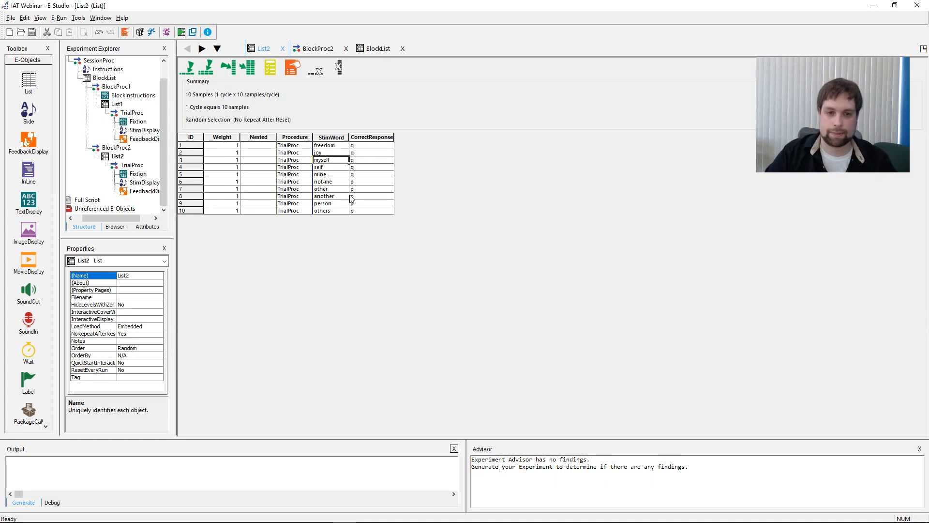
type("love")
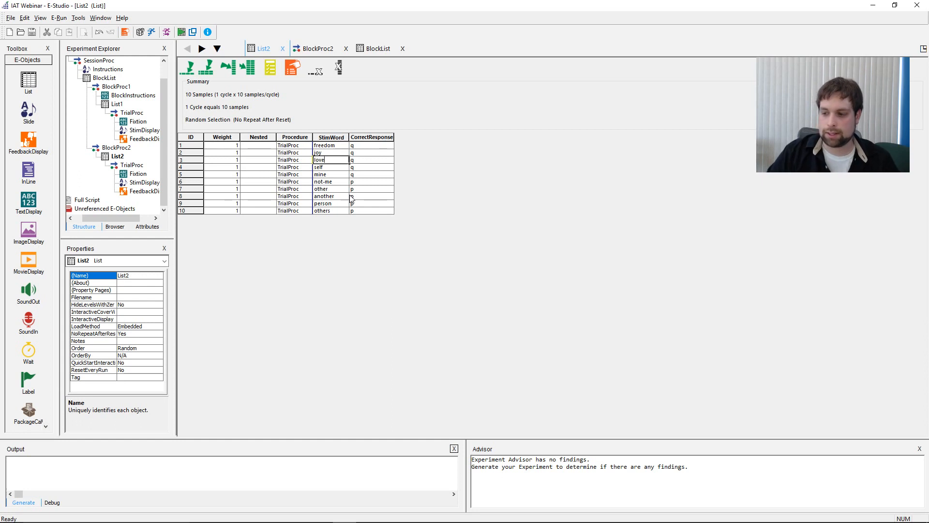
key("Return")
type("peace")
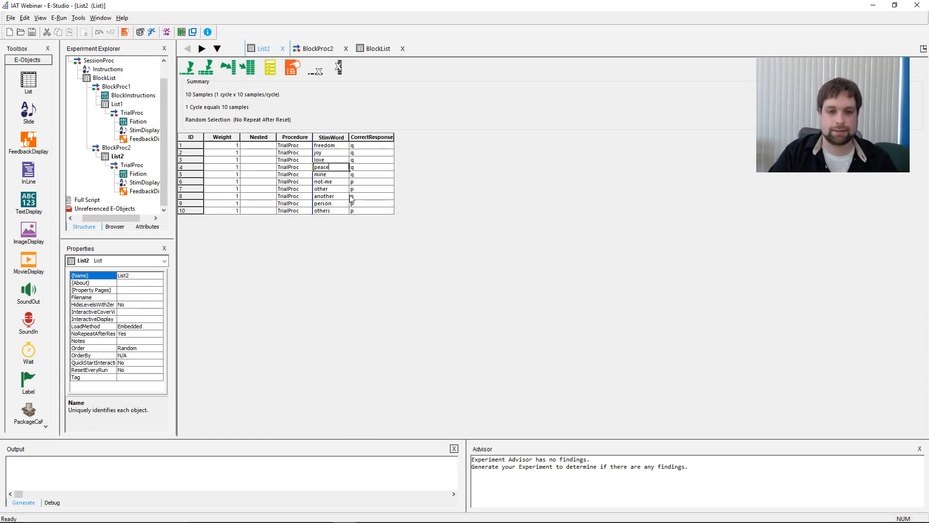
key("Return")
type("happiness")
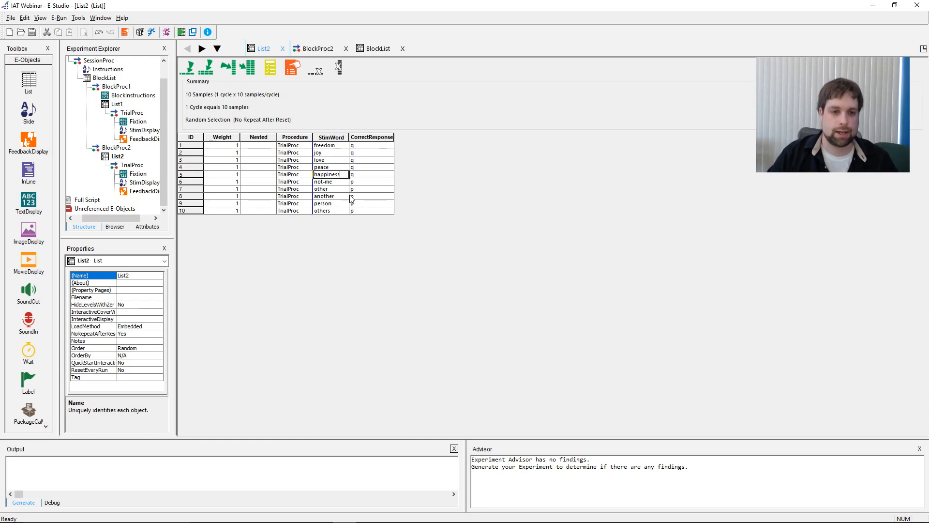
key("Return")
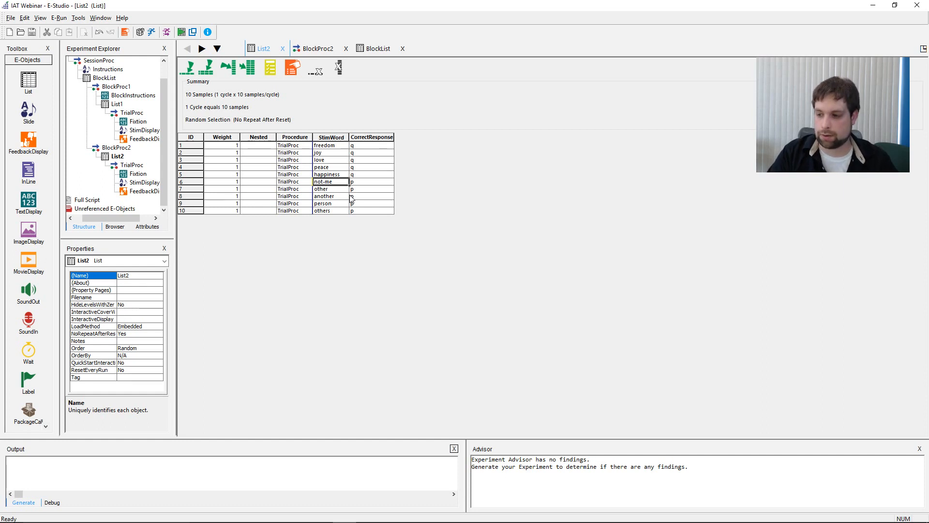
Step: Replace the StimWord entries in rows 6 to 10 of List2 with hatred, death, war, pain and murder
type("hatred")
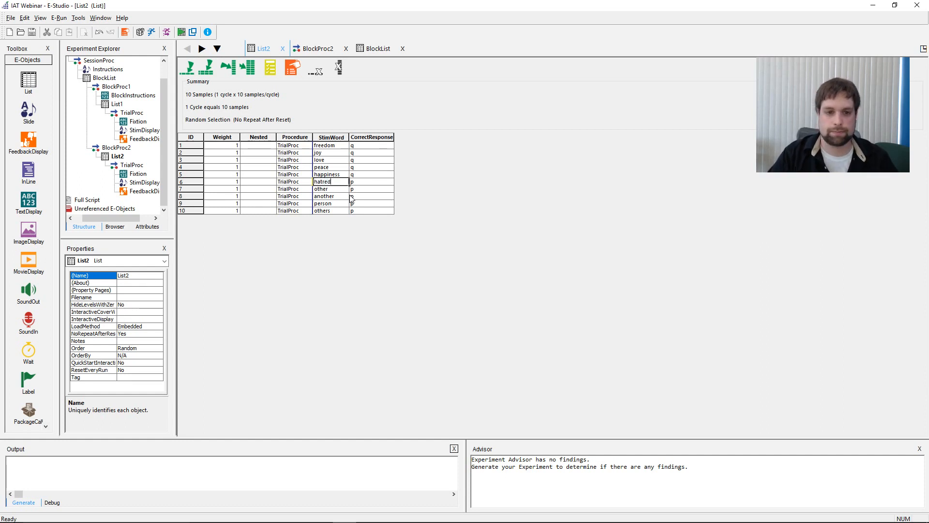
key("Return")
type("date")
type("ath")
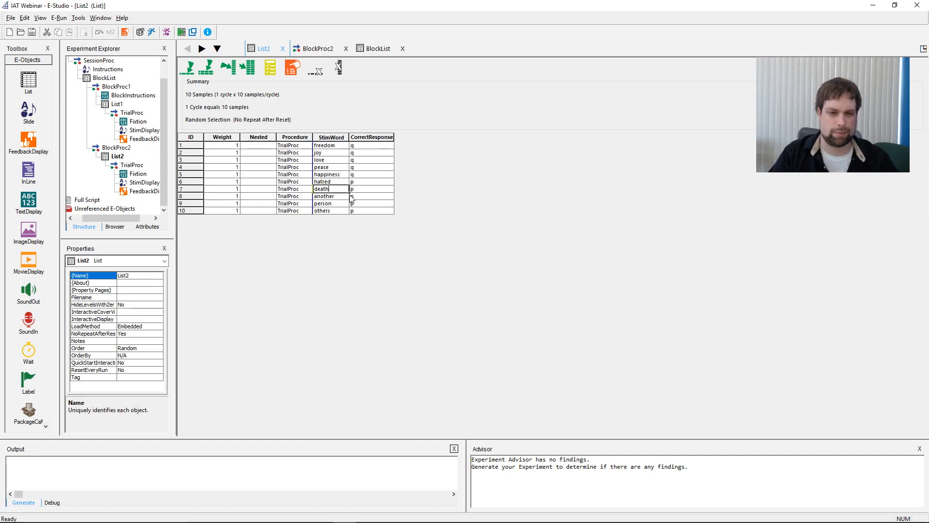
key("Return")
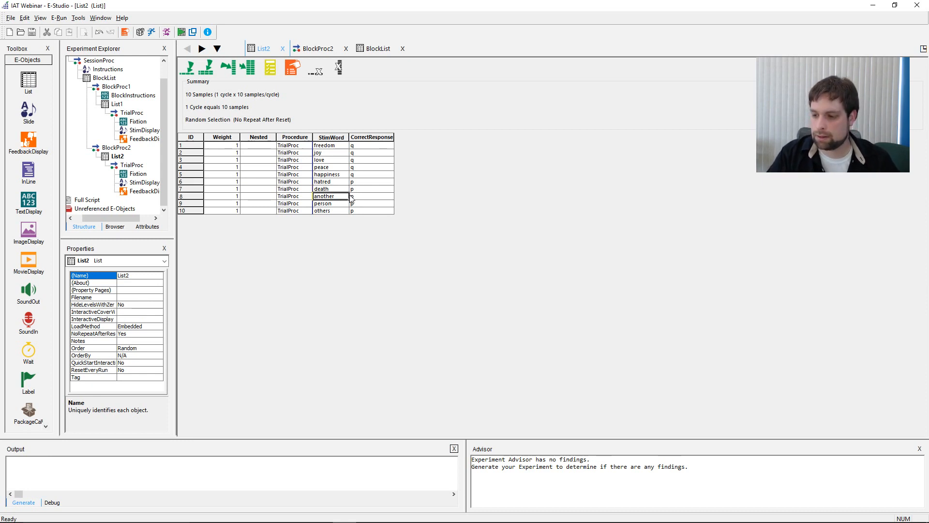
type("war")
key("Return")
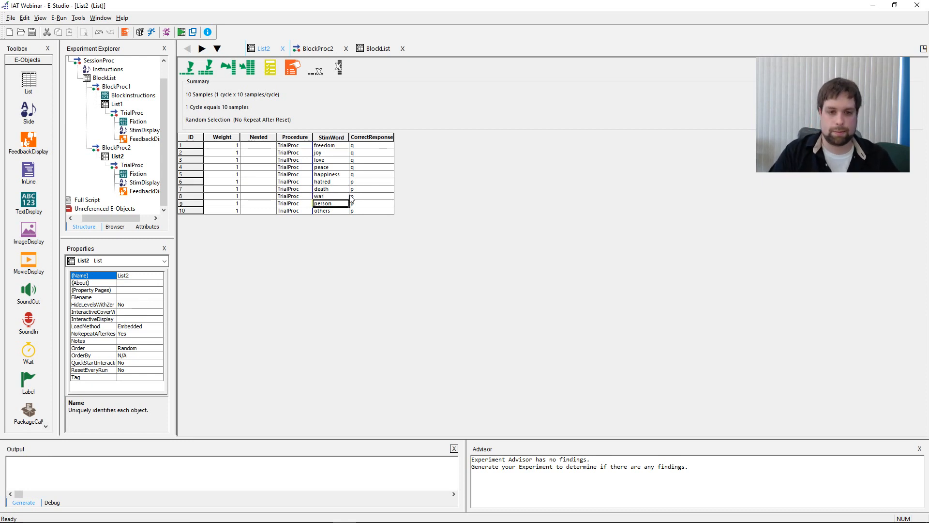
type("pain")
key("Return")
type("mur")
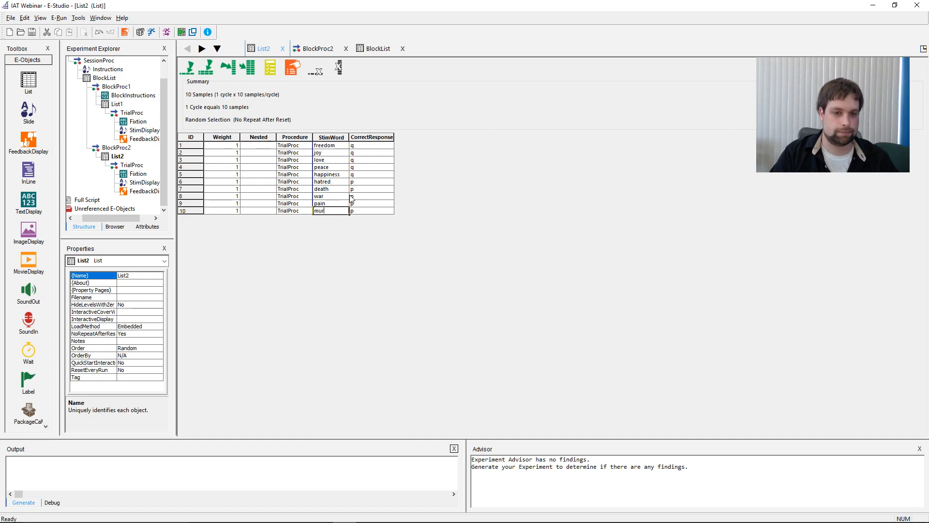
type("der")
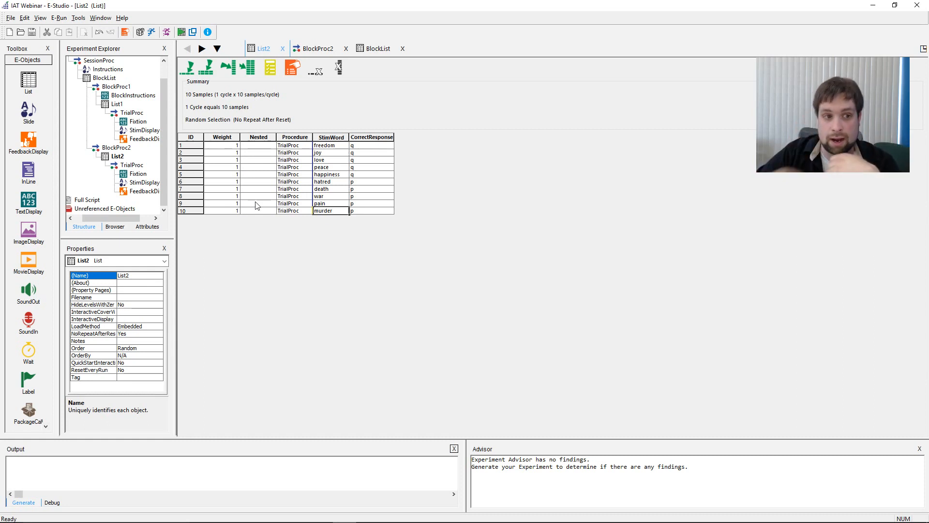
Step: Review the word placeholders on the StimDisplay slide against the attributes defined in BlockList and List2
double_click(144, 182)
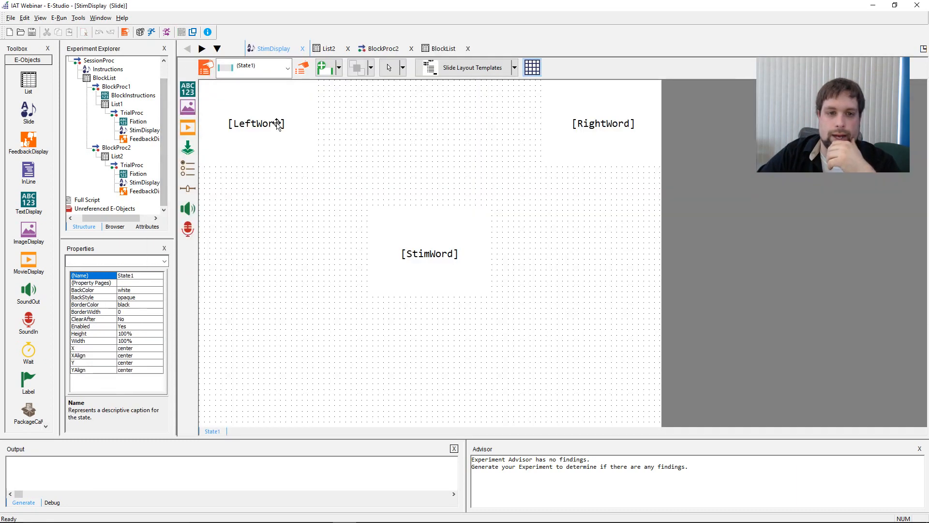
left_click(279, 124)
left_click(617, 126)
double_click(104, 78)
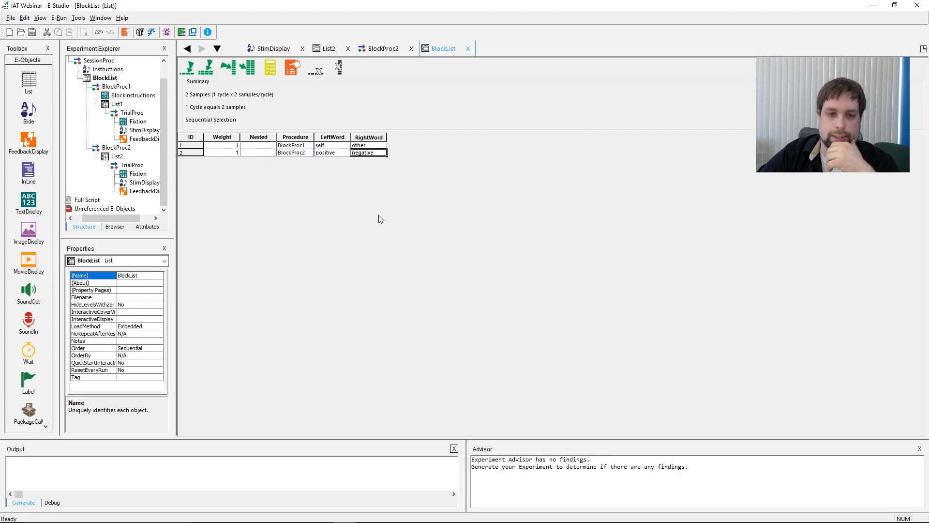
double_click(117, 156)
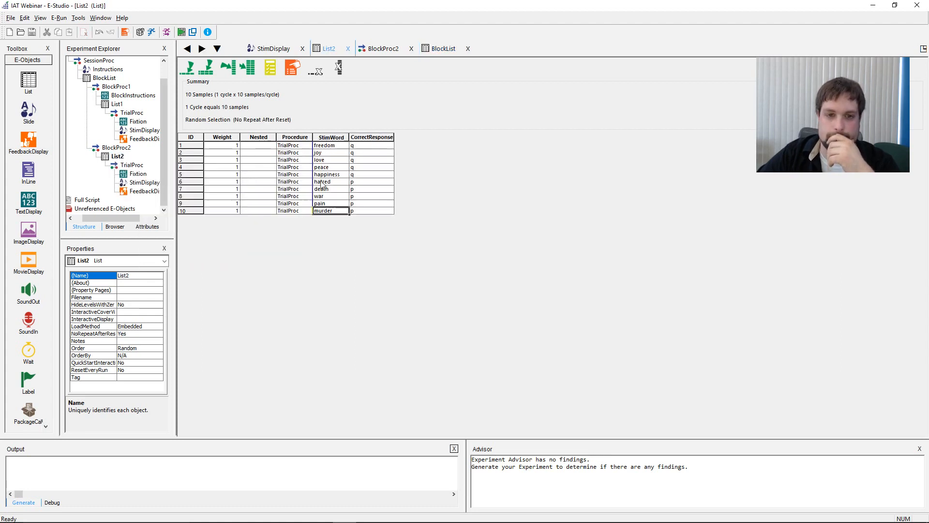
Step: Review how the StimWord entries in List2 pair with their CorrectResponse values
left_click(325, 138)
left_click(371, 137)
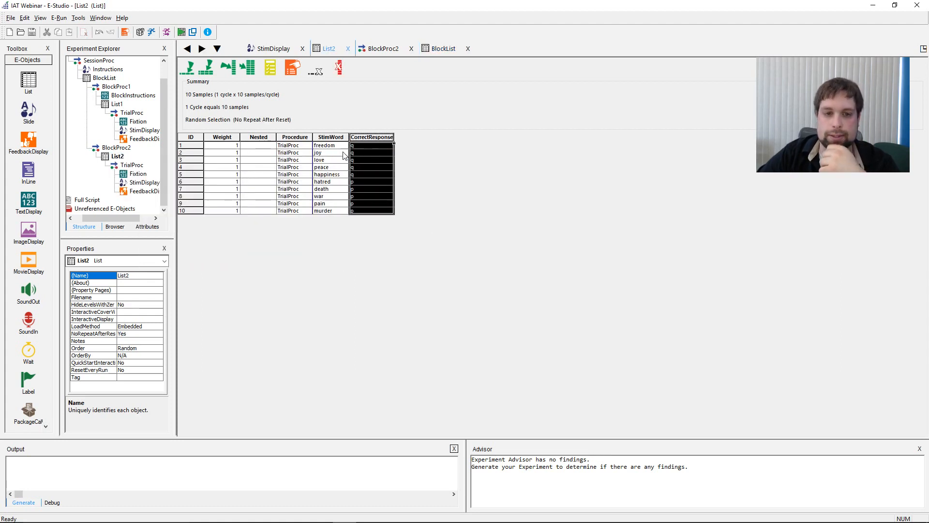
left_click_drag(339, 145, 373, 203)
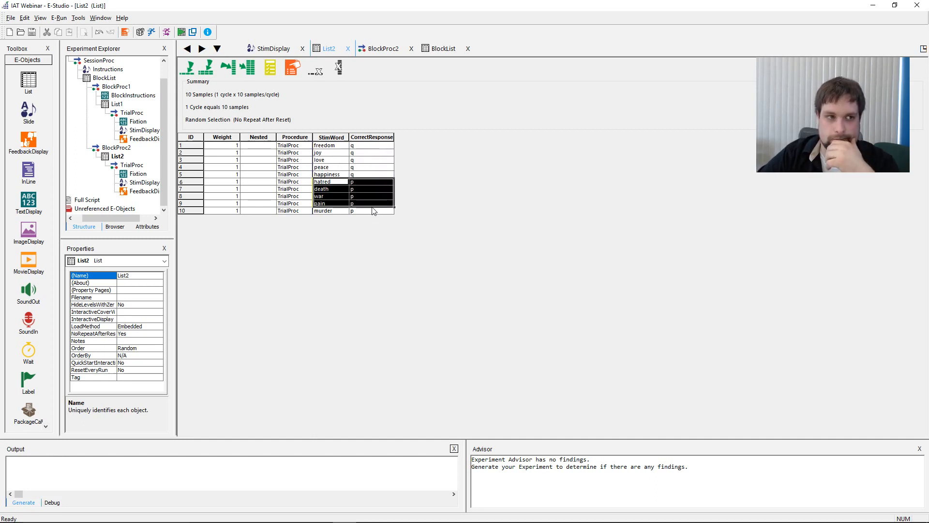
left_click_drag(341, 146, 384, 176)
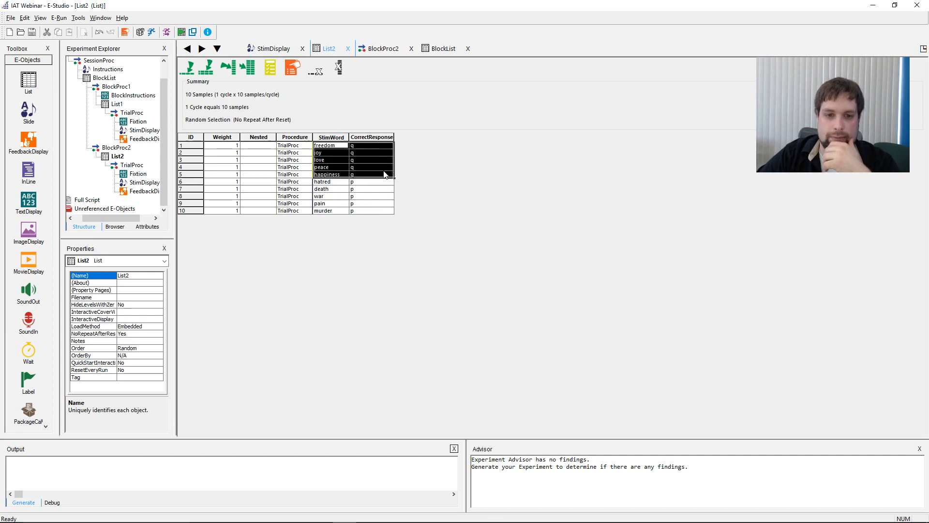
left_click_drag(333, 145, 337, 213)
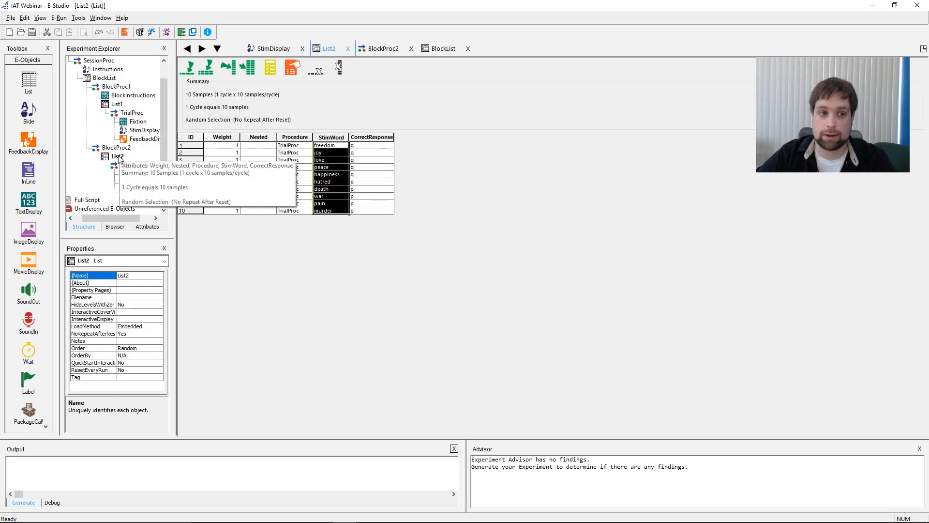
Step: Add the existing BlockInstructions object to the start of BlockProc2 and open it to check its text
double_click(116, 147)
left_click_drag(133, 95, 214, 129)
double_click(244, 108)
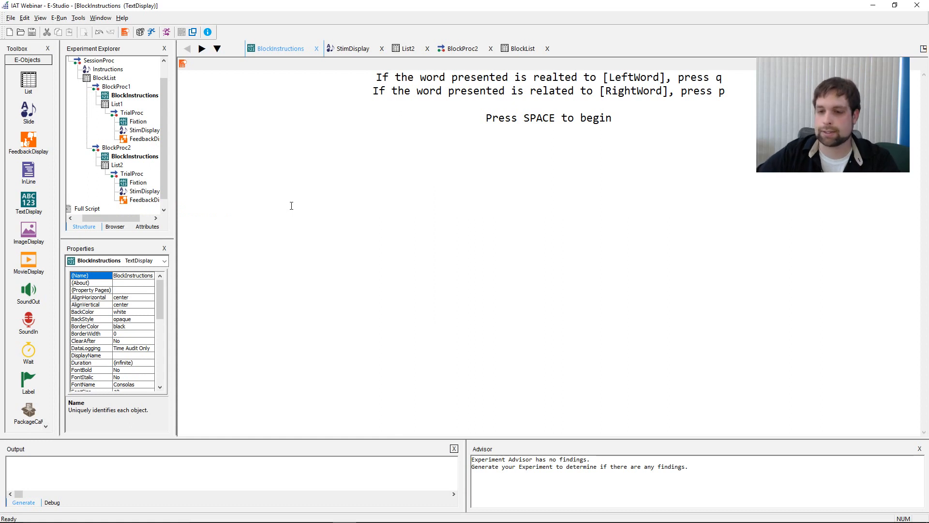
Step: Add a third level to BlockList with the procedure BlockProc3 and create that procedure
double_click(106, 78)
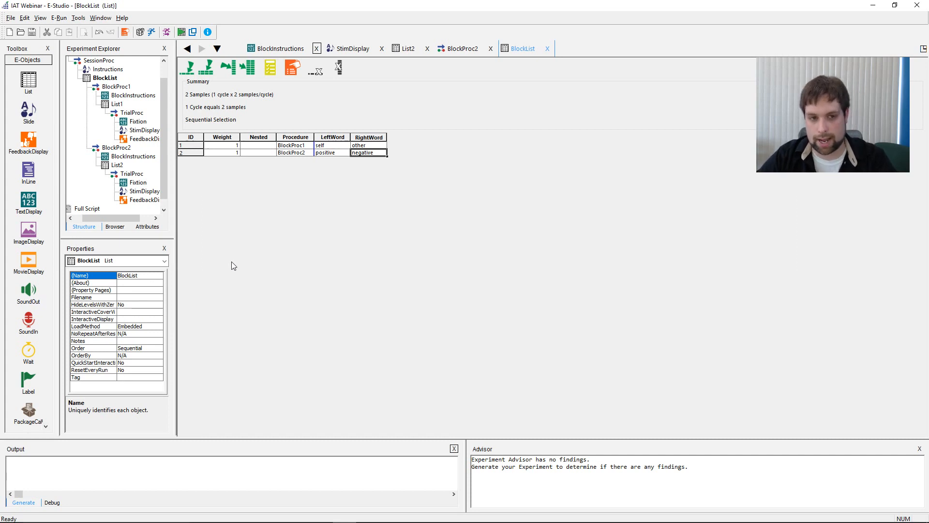
left_click(206, 67)
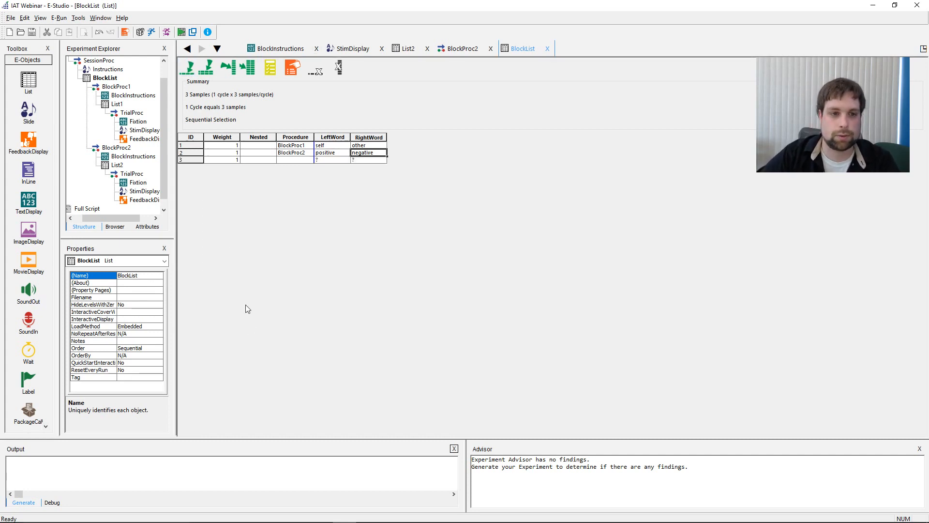
left_click(292, 160)
type("Blo")
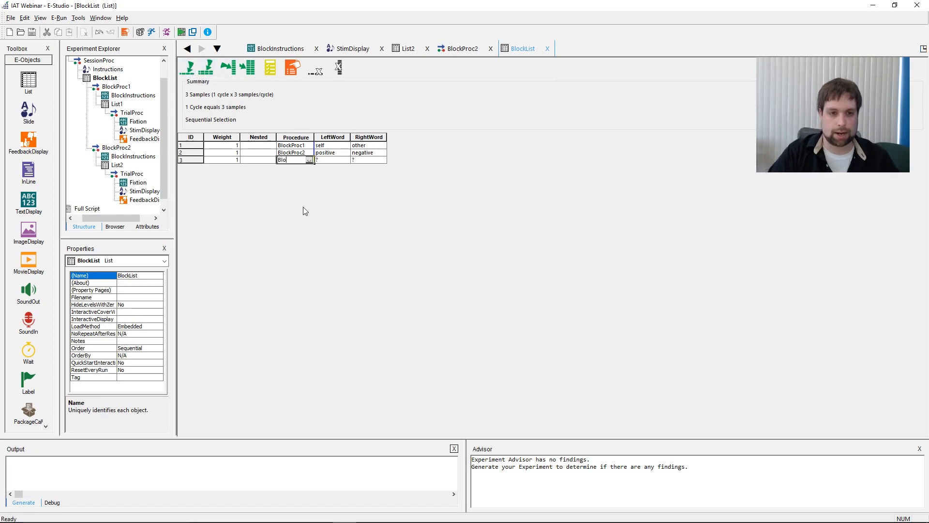
type("ckproc")
key("BackSpace")
key("BackSpace")
key("BackSpace")
key("BackSpace")
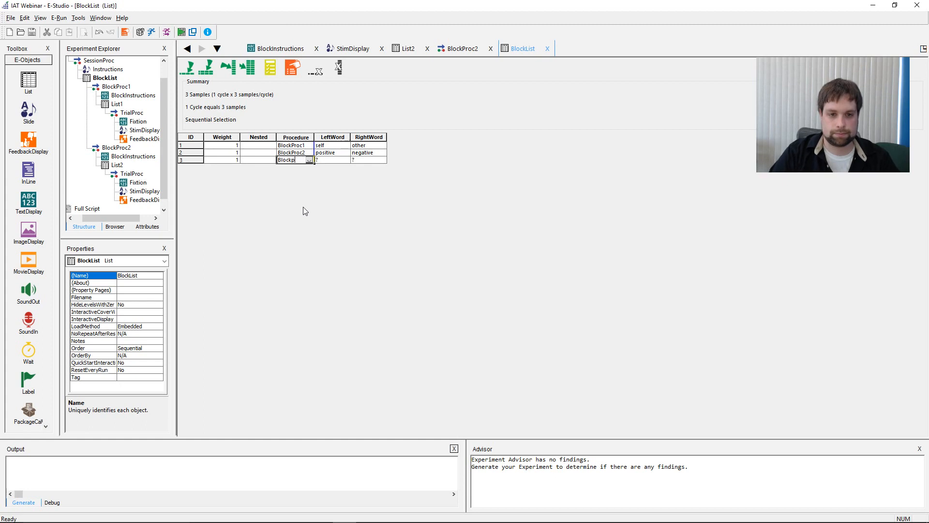
type("Proc3")
key("Return")
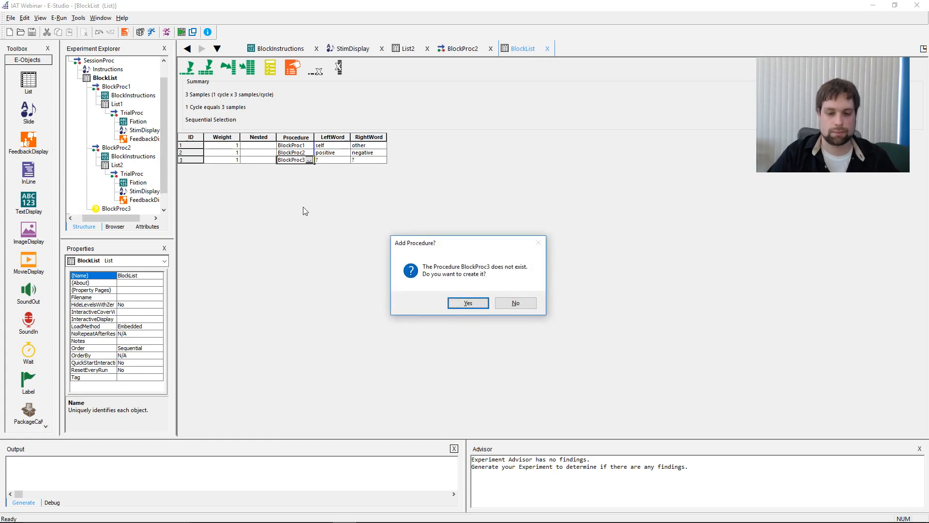
key("Return")
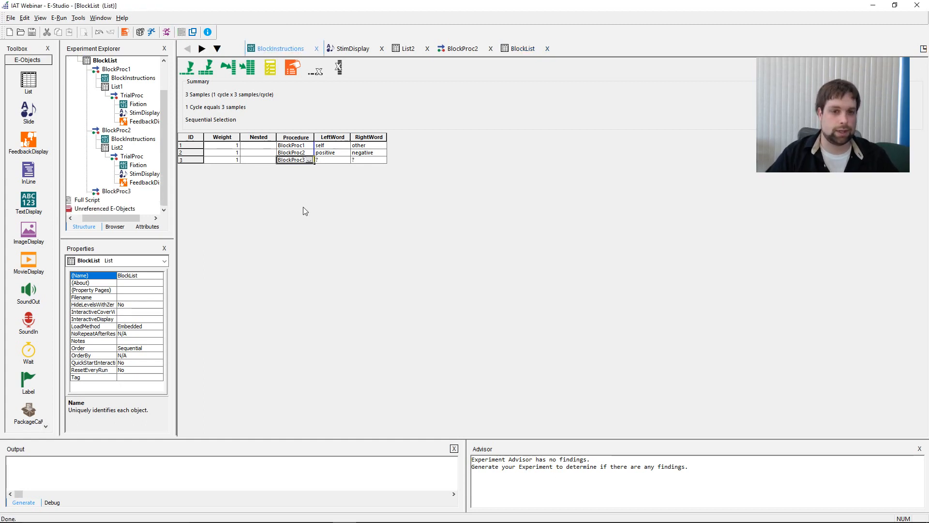
Step: Set the LeftWord of the BlockProc3 level to "self or positive"
key("Tab")
type("sel")
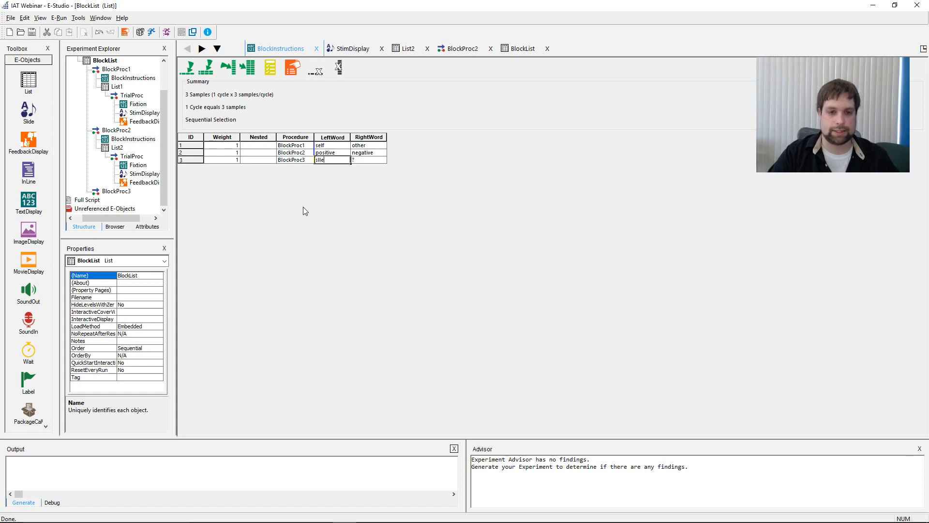
type("or other")
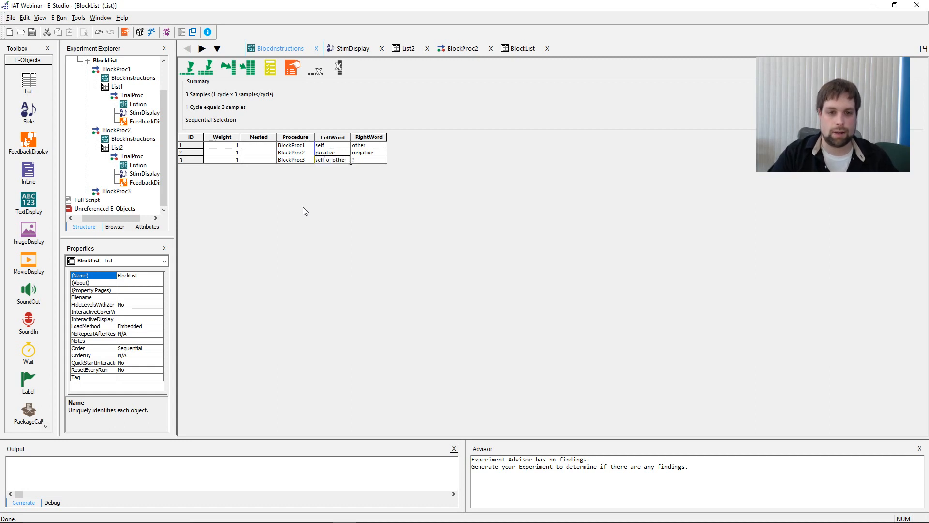
key("Tab")
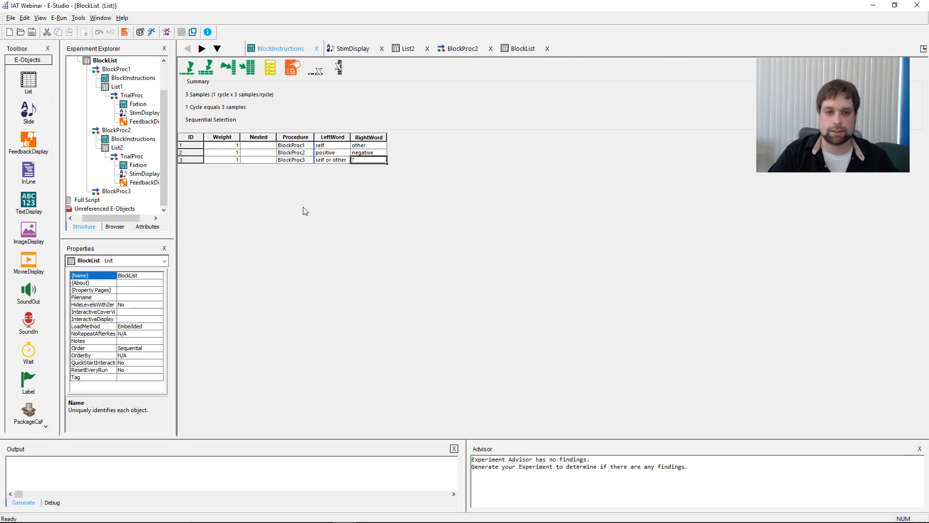
key("shift+Tab")
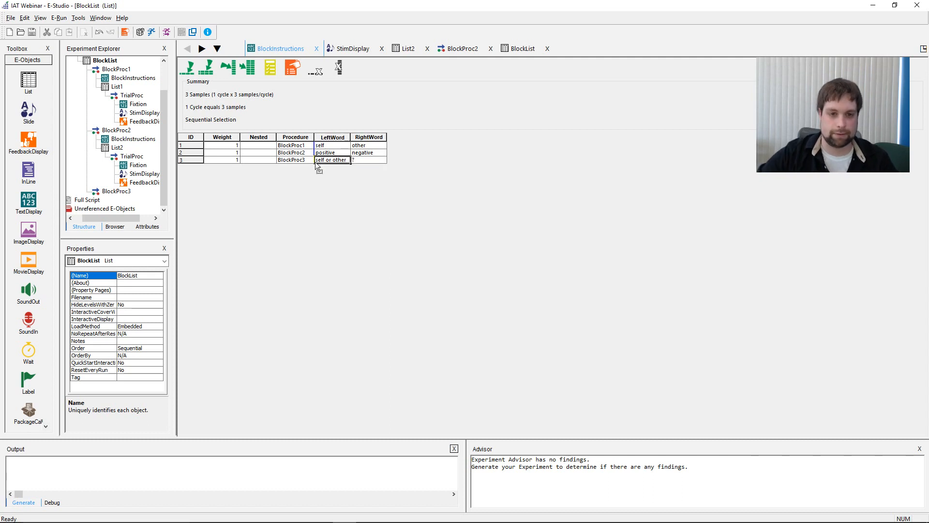
double_click(339, 160)
type("positive")
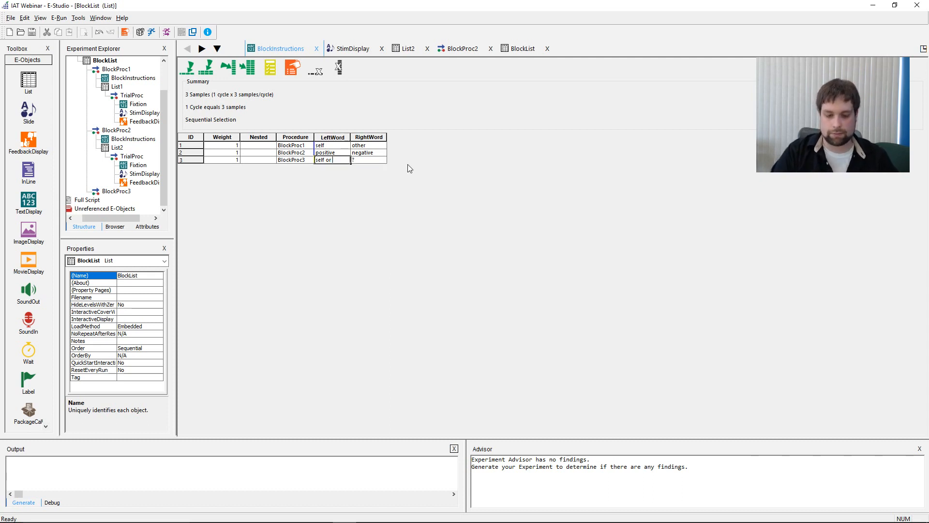
Step: Set the RightWord of the BlockProc3 level to "other or negative" and fit the LeftWord and RightWord columns to their contents
key("Tab")
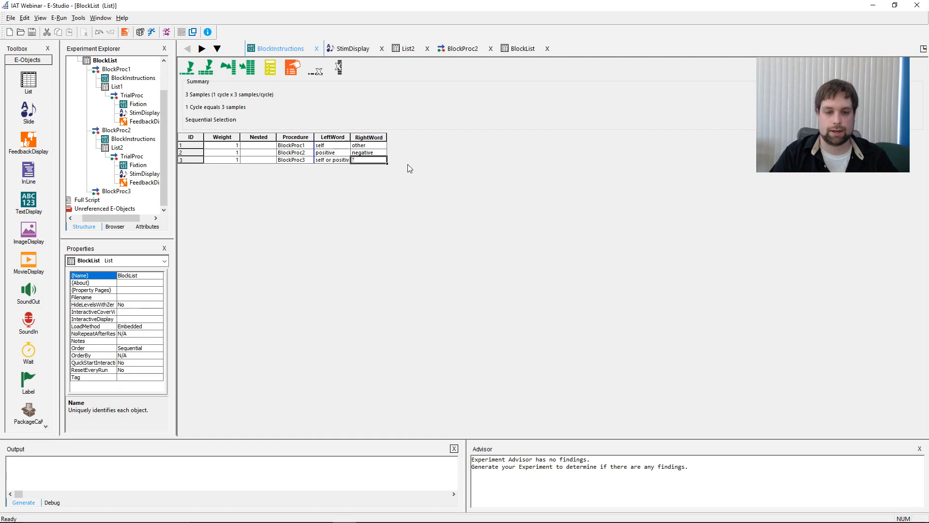
type("other or negat")
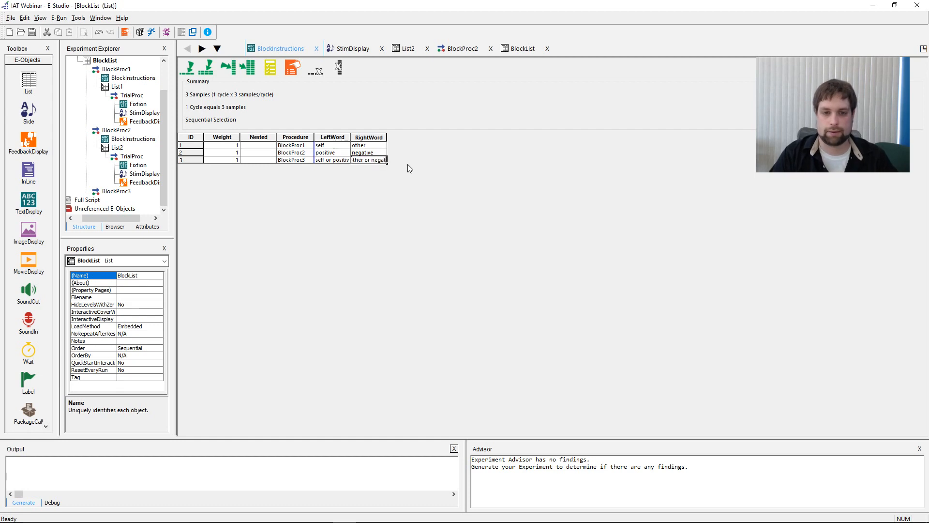
type("ive")
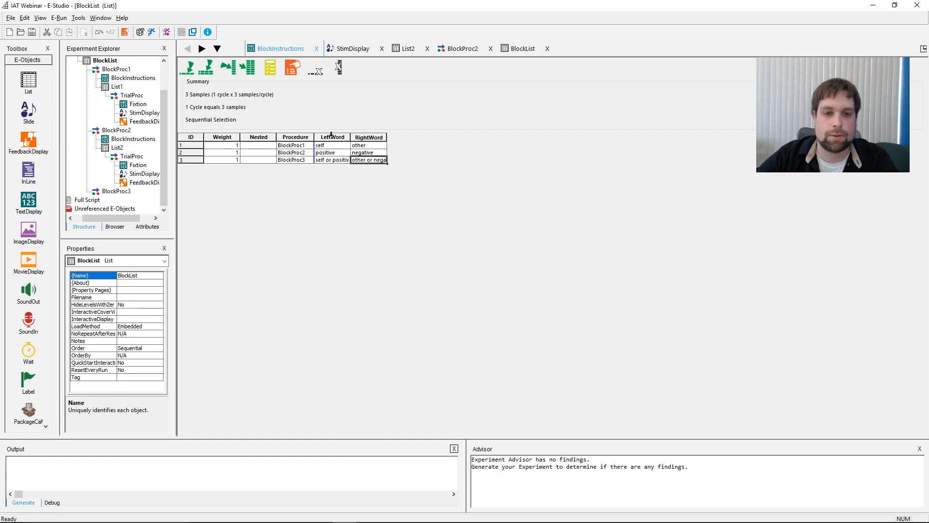
double_click(351, 137)
double_click(390, 138)
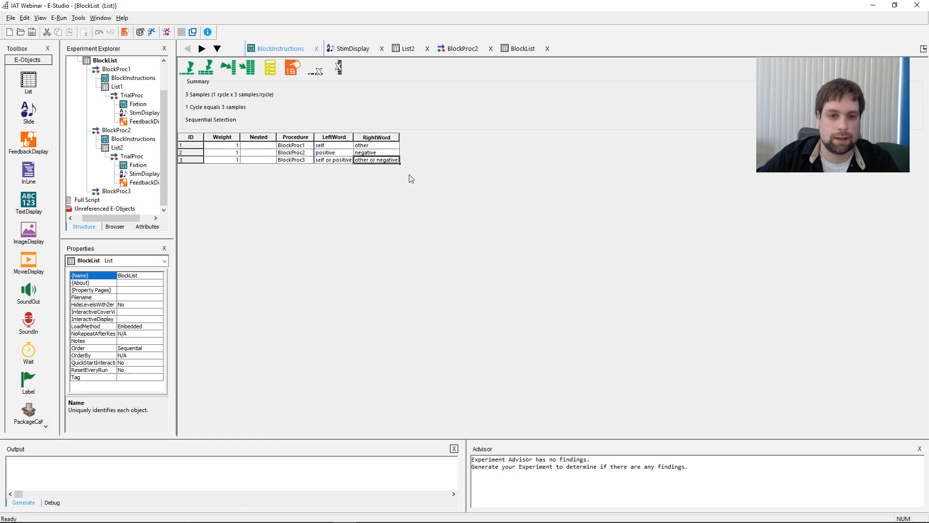
left_click(350, 161)
left_click(385, 160)
left_click(514, 257)
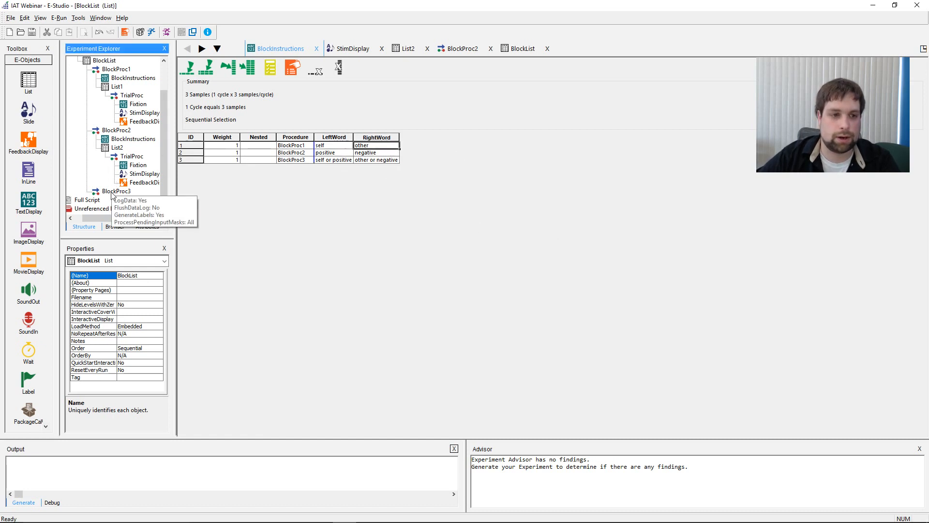
Step: Place the existing BlockInstructions at the start of BlockProc3 and paste a copy of List2 after it
double_click(116, 190)
left_click_drag(127, 140, 241, 104)
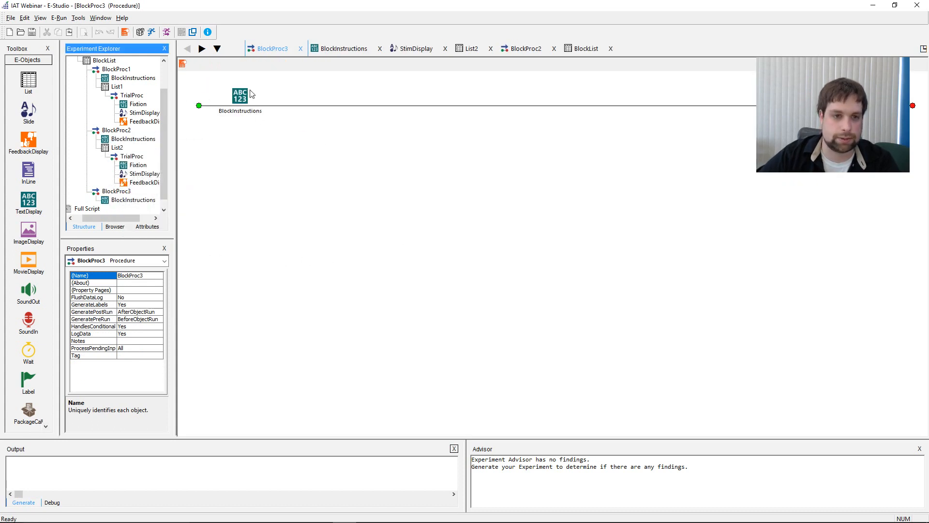
left_click(117, 147)
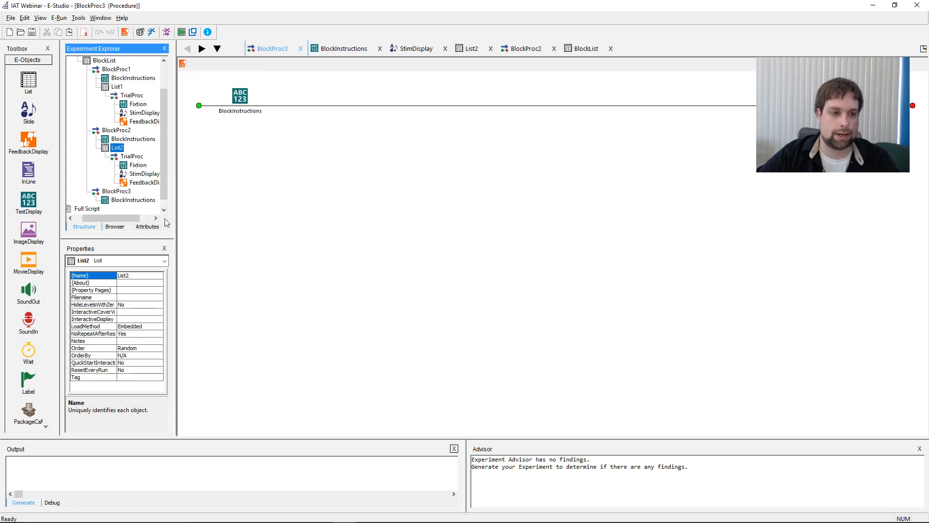
right_click(118, 147)
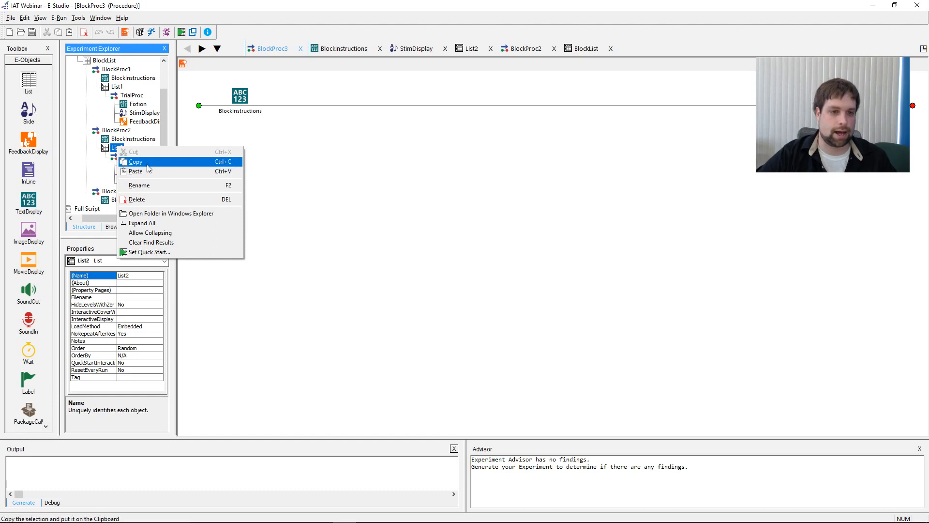
left_click(138, 162)
left_click(117, 147)
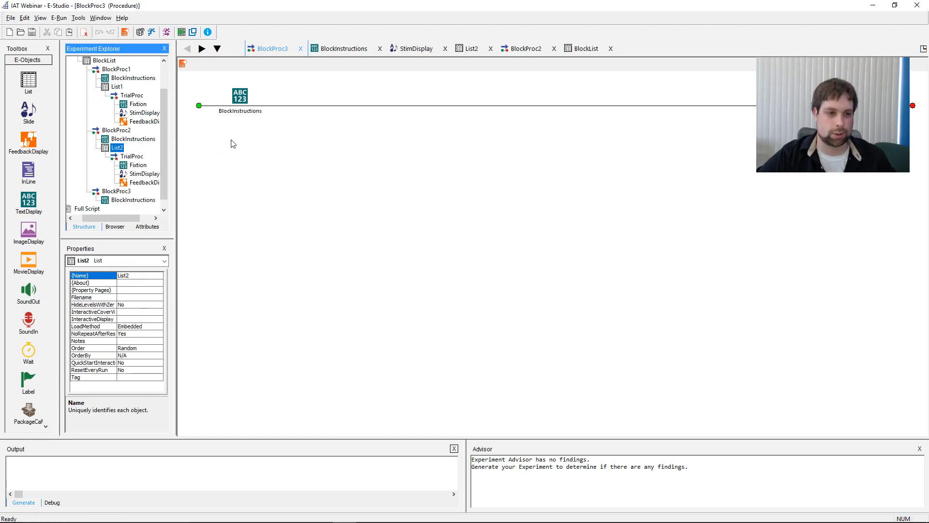
left_click(187, 195)
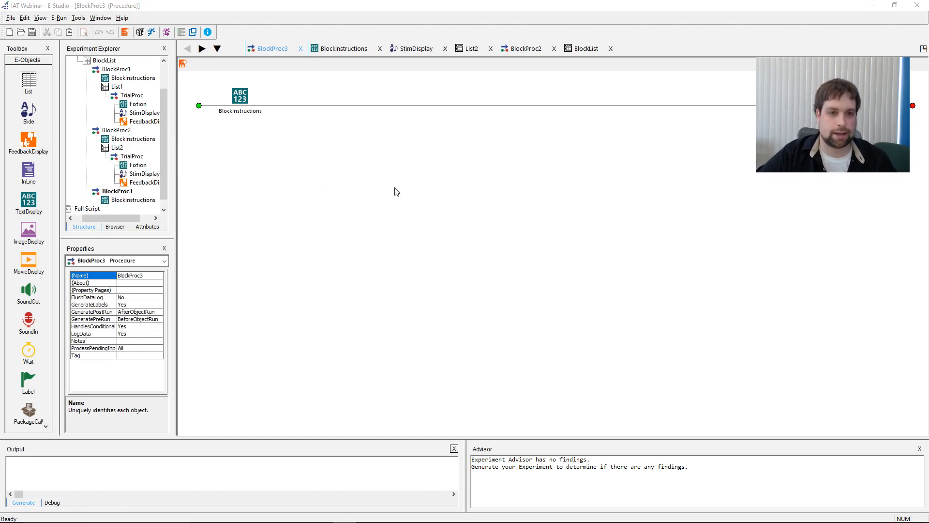
key("ctrl+v")
left_click(547, 289)
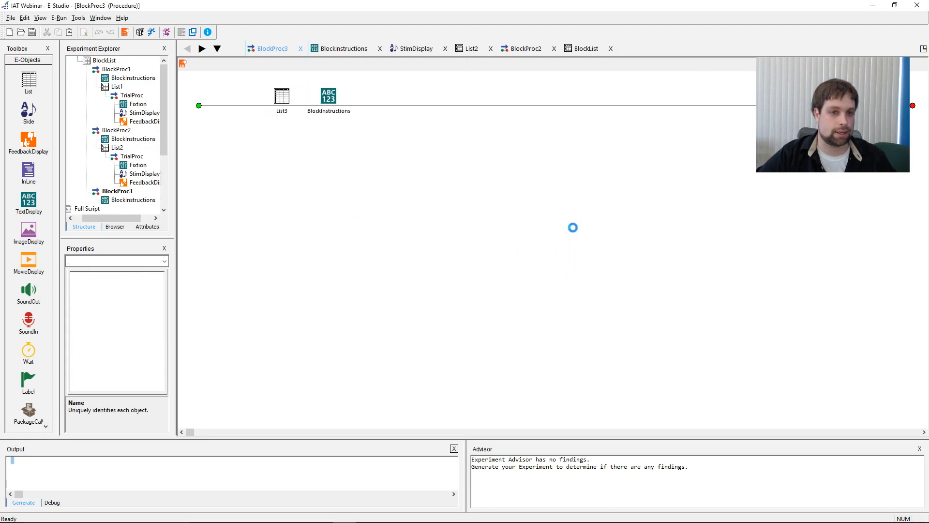
left_click_drag(287, 101, 209, 117)
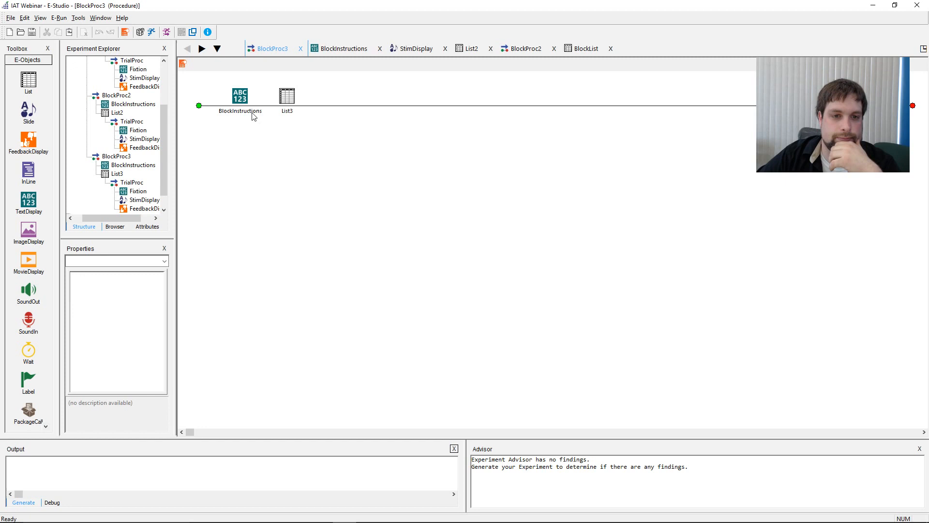
Step: Open List3 in BlockProc3 and add one new level below its ten existing stimulus words
double_click(287, 97)
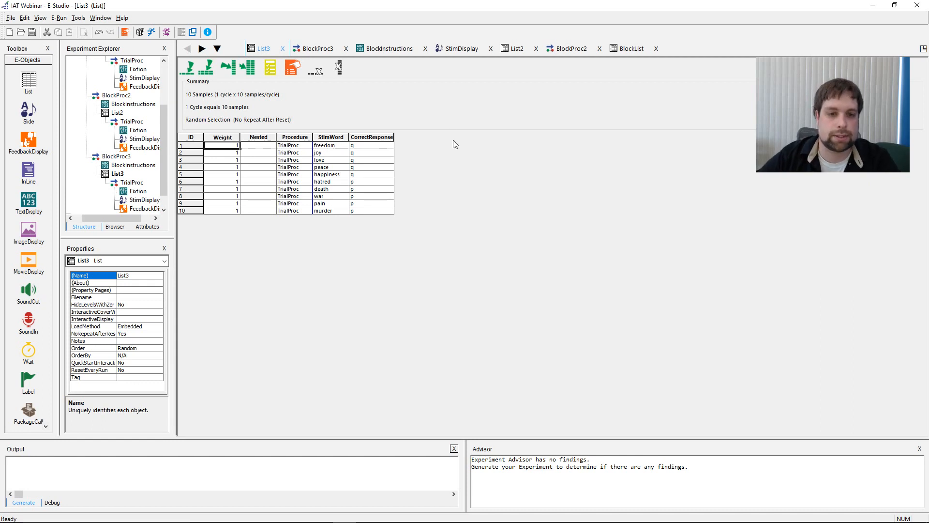
left_click_drag(344, 145, 346, 175)
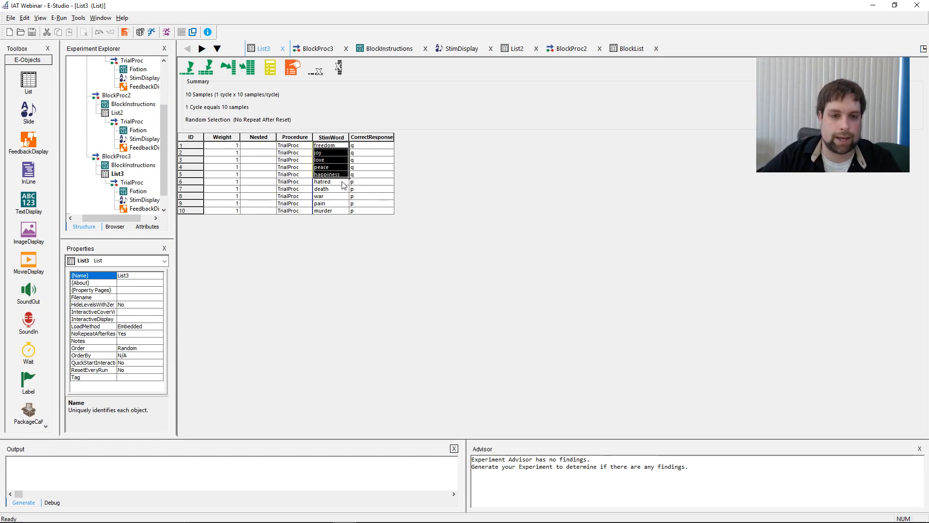
double_click(340, 146)
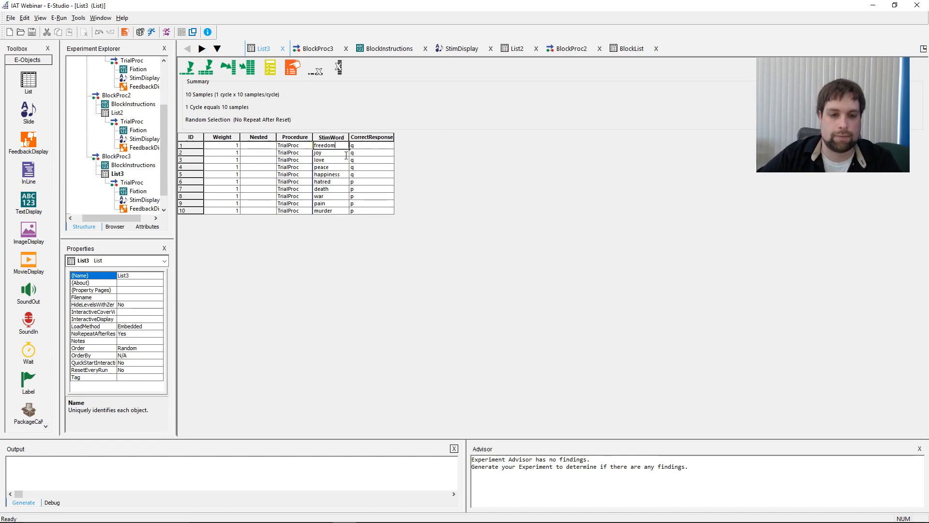
left_click_drag(345, 182, 344, 147)
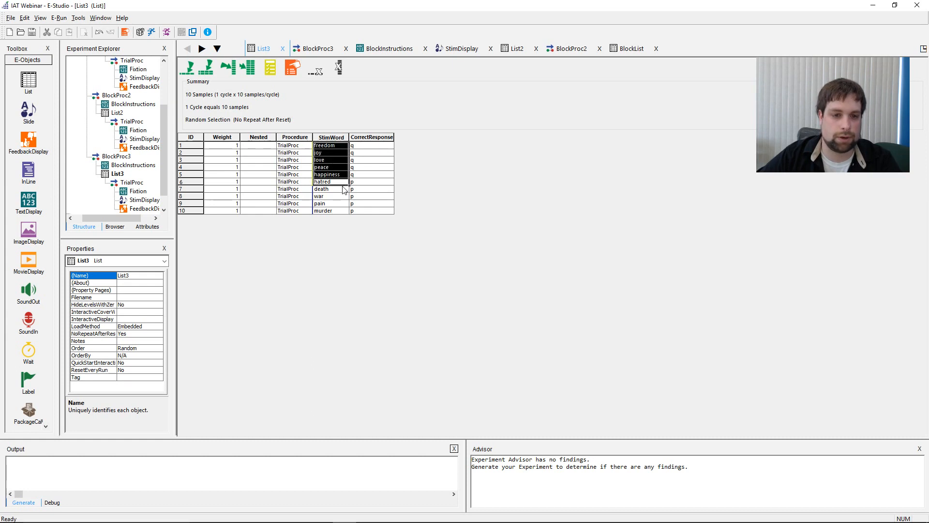
left_click(345, 182)
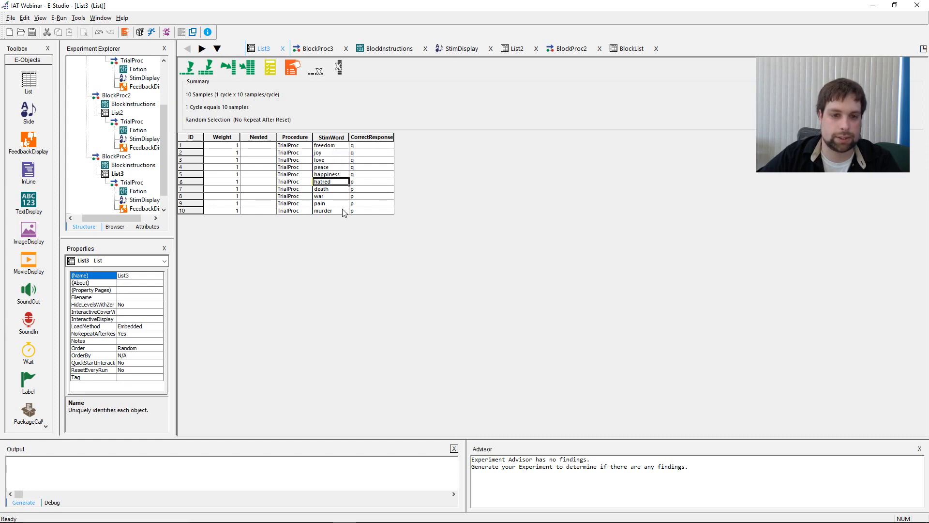
left_click_drag(342, 210, 344, 176)
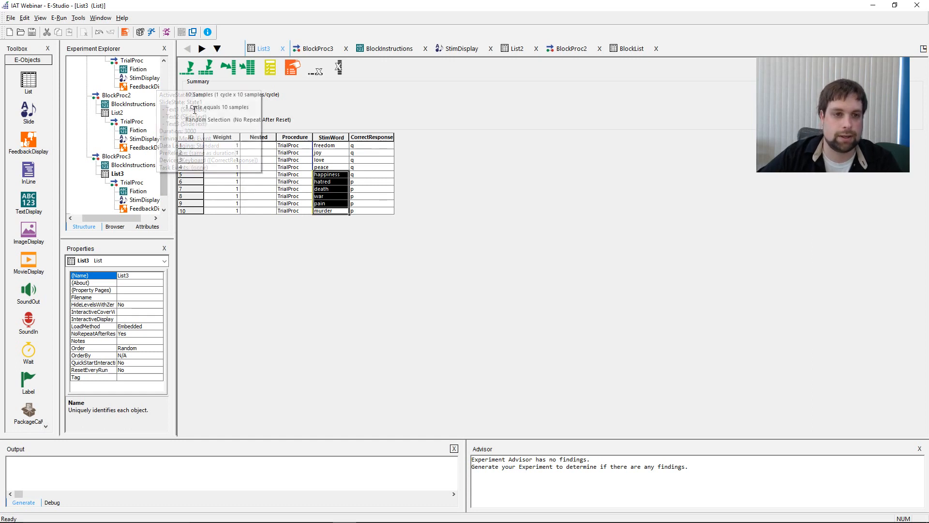
left_click(190, 68)
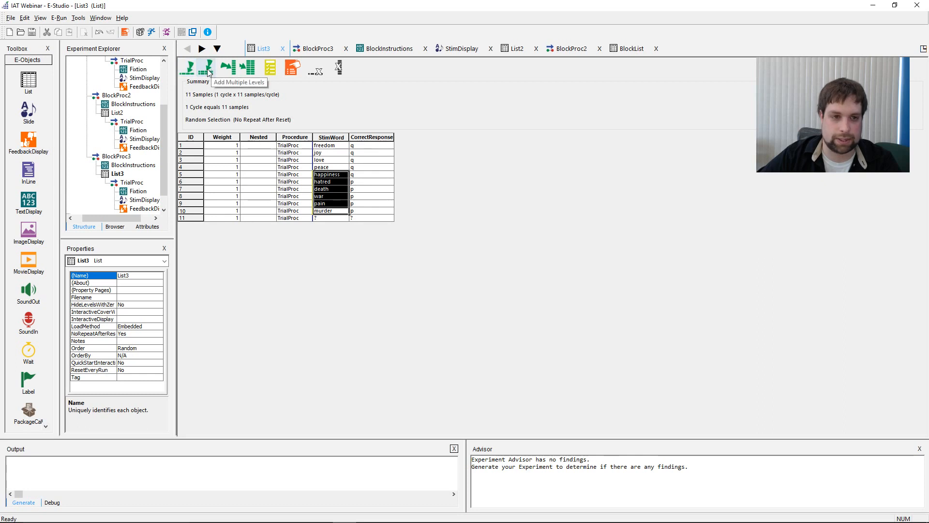
left_click(382, 182)
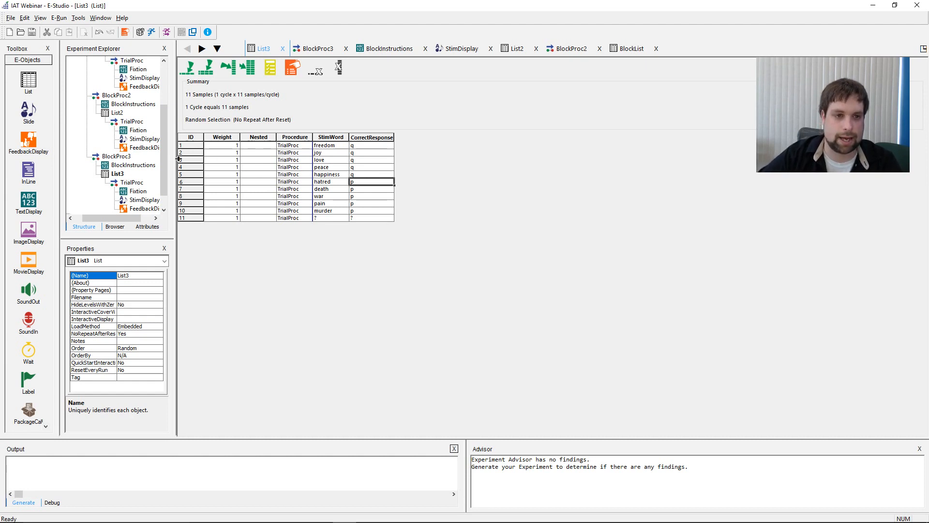
Step: Copy all StimWord and CorrectResponse entries from List1 and paste them into List3 starting at level 11
left_click_drag(167, 166, 159, 128)
mouse_move(117, 115)
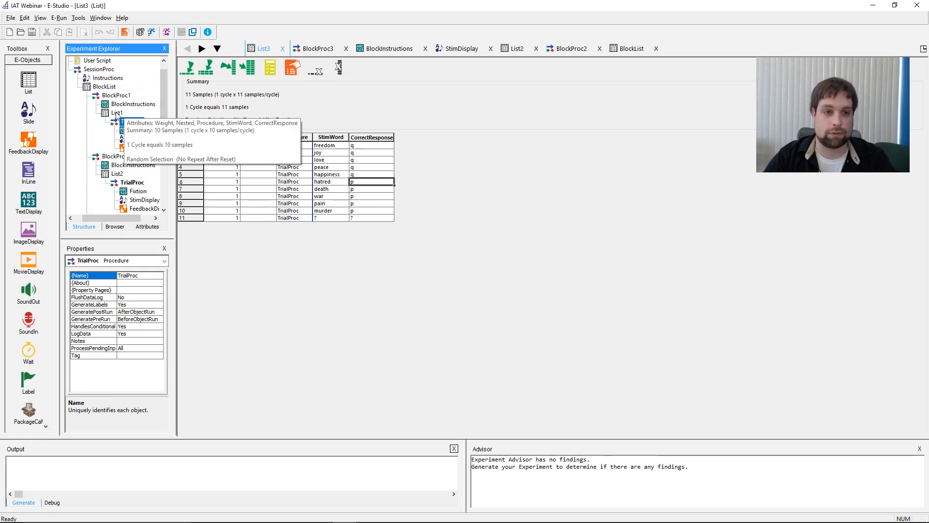
double_click(117, 114)
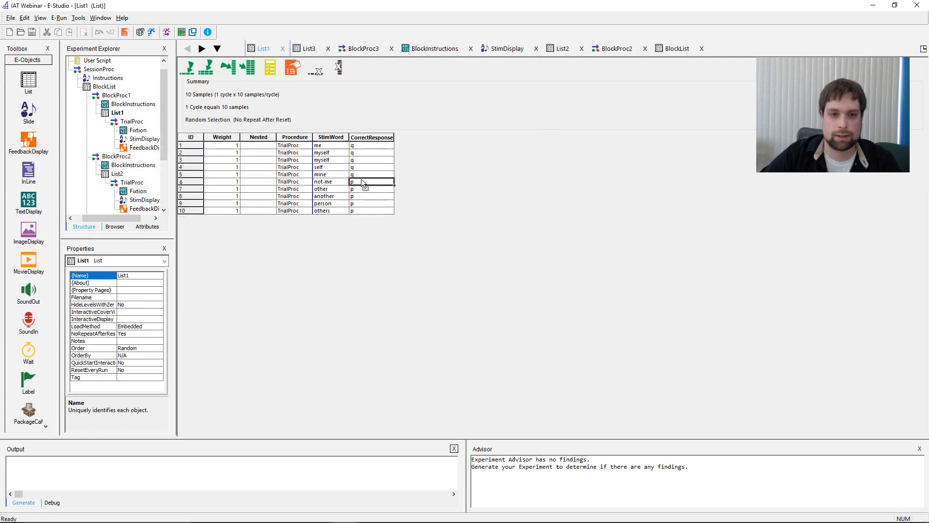
left_click_drag(327, 148, 373, 213)
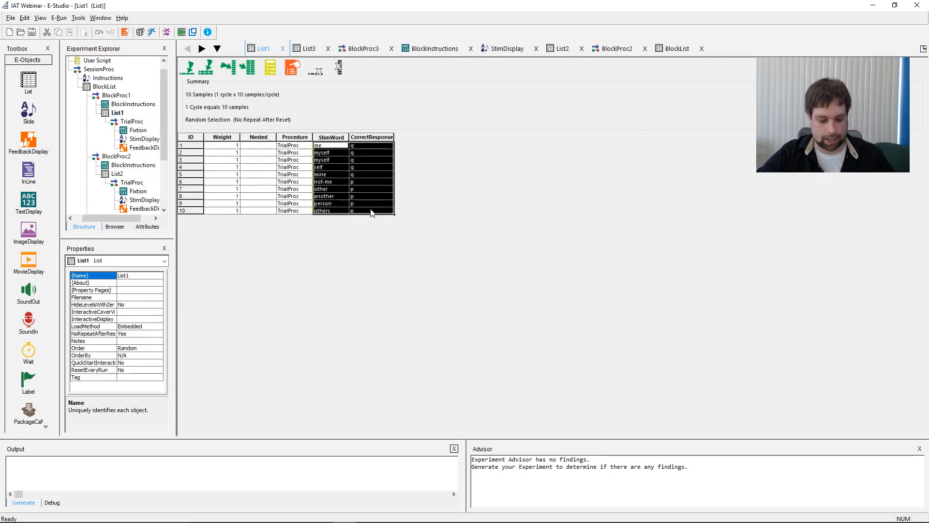
left_click_drag(166, 110, 157, 158)
double_click(117, 156)
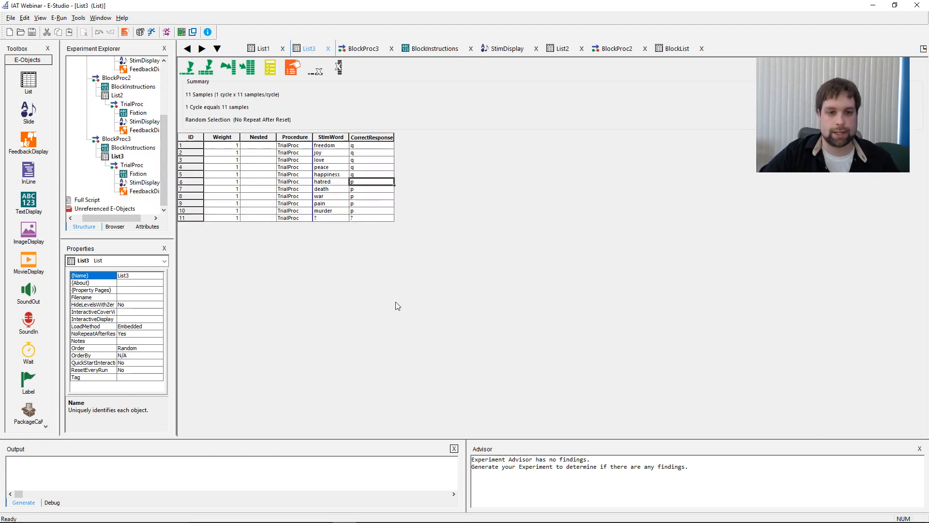
left_click(336, 218)
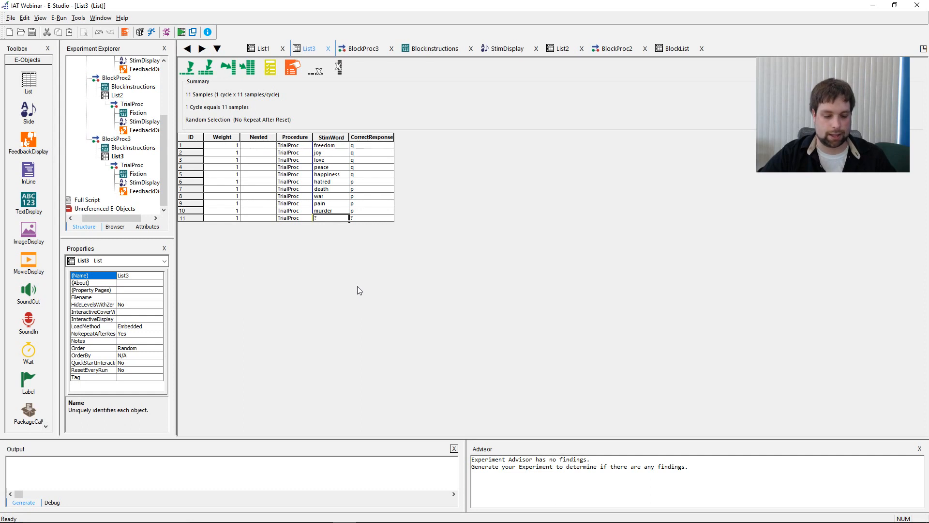
key("ctrl+v")
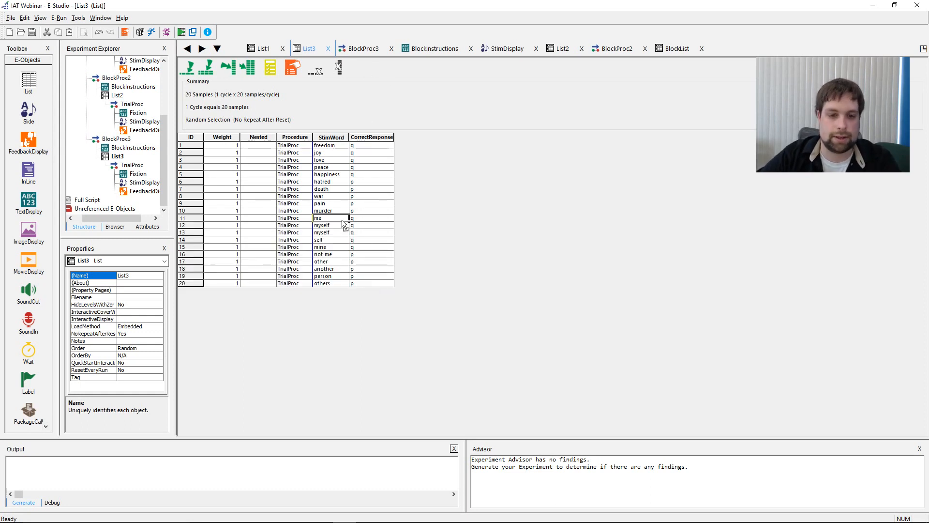
Step: Check the pasted self and other words and their correct responses in List3
left_click_drag(342, 219, 338, 279)
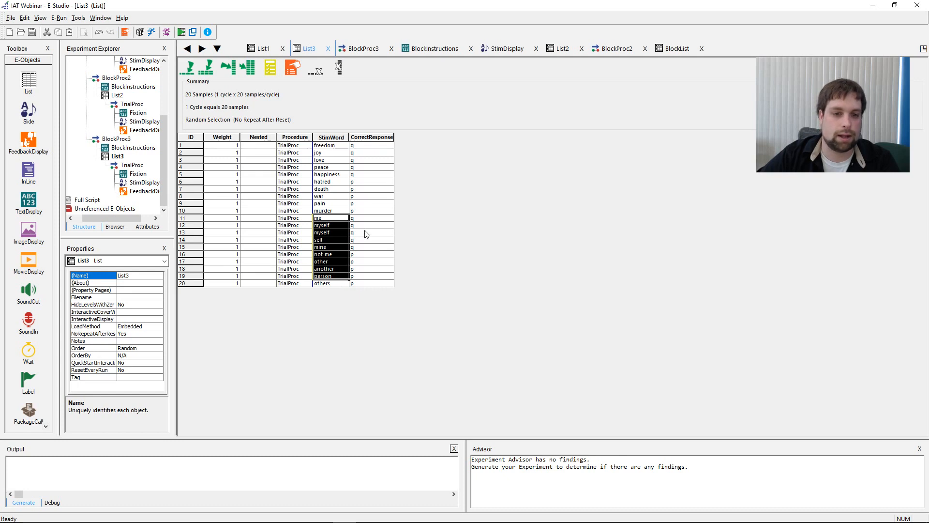
left_click_drag(372, 218, 371, 289)
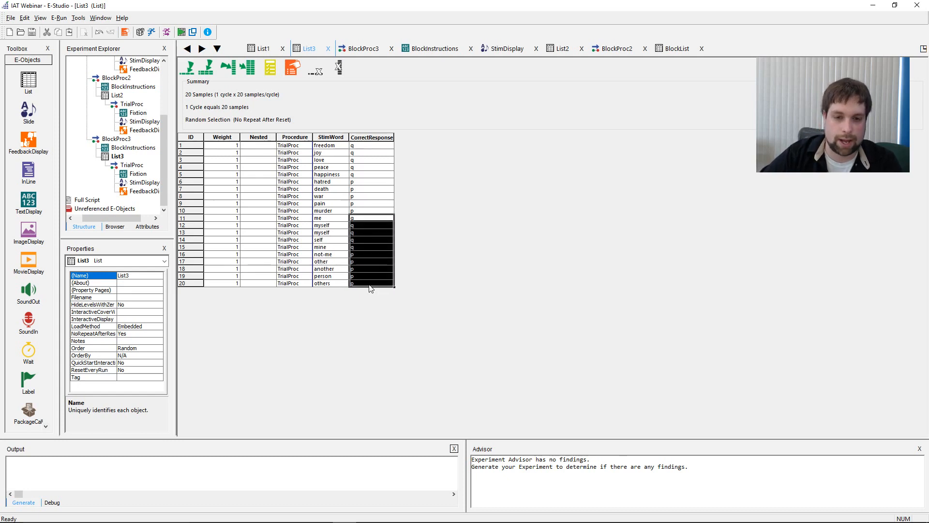
left_click_drag(320, 219, 392, 293)
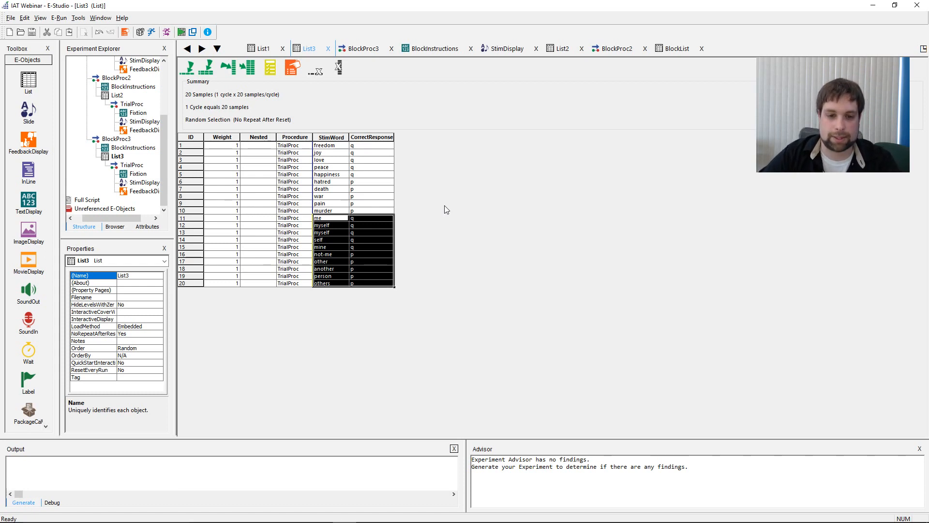
left_click(389, 183)
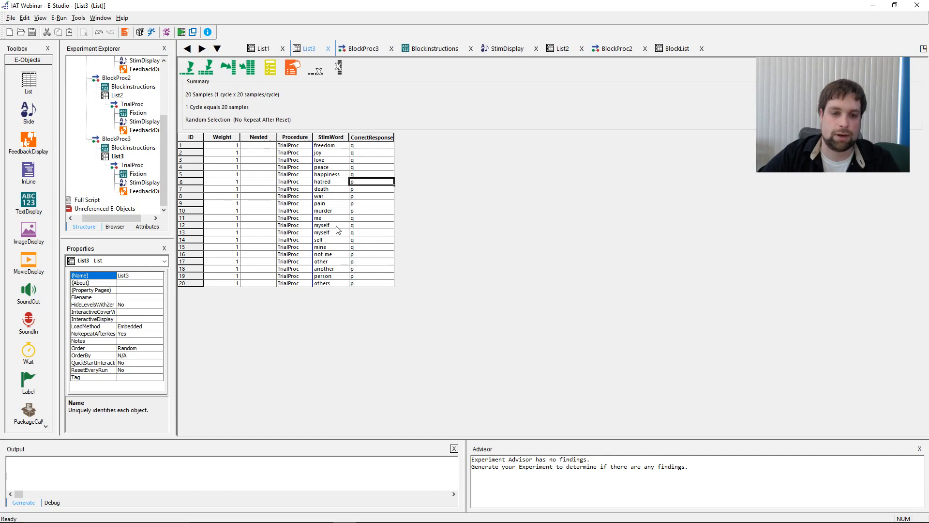
left_click(326, 226)
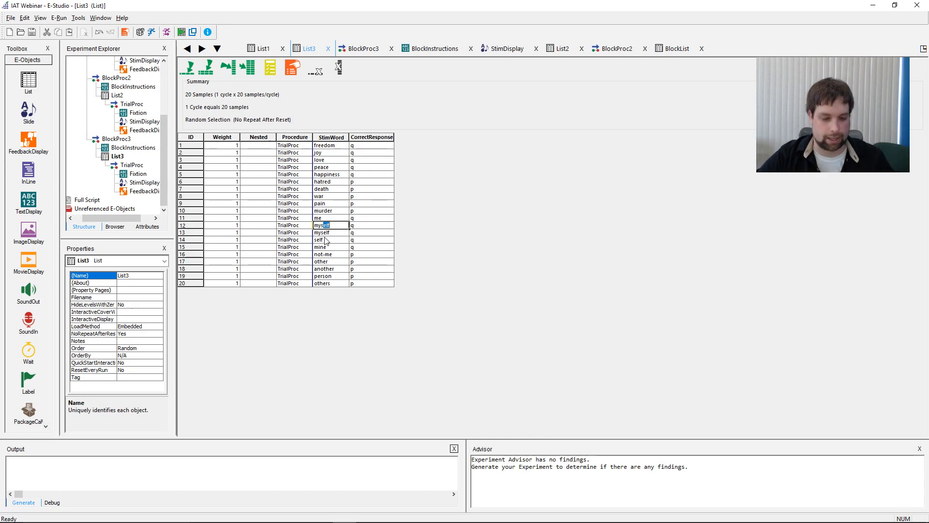
left_click(338, 239)
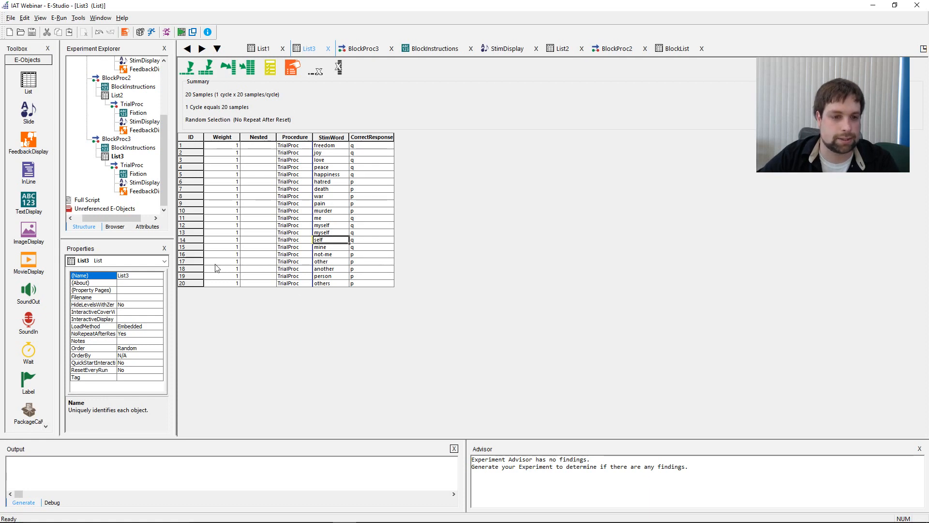
Step: Make the Experiment Explorer taller and review the structure of all three block procedures
left_click(165, 137)
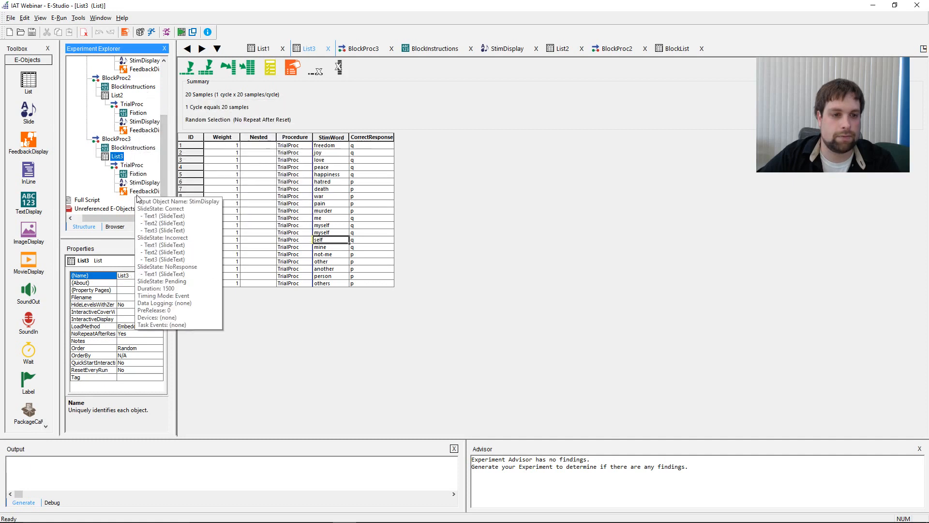
left_click(141, 174)
left_click(142, 183)
left_click(144, 191)
mouse_move(165, 167)
left_mouse_down()
mouse_move(166, 116)
mouse_move(167, 154)
left_mouse_up()
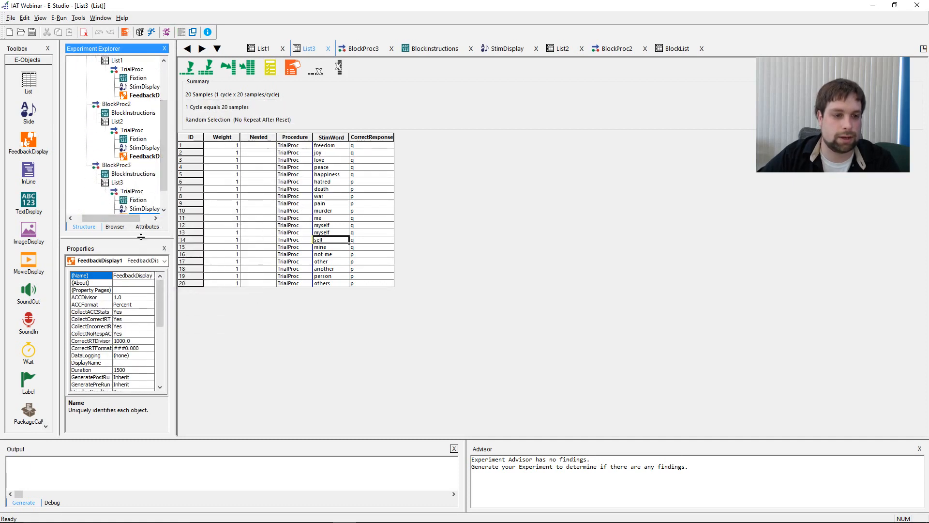
left_click_drag(141, 237, 141, 307)
scroll(164, 175, "up", 1)
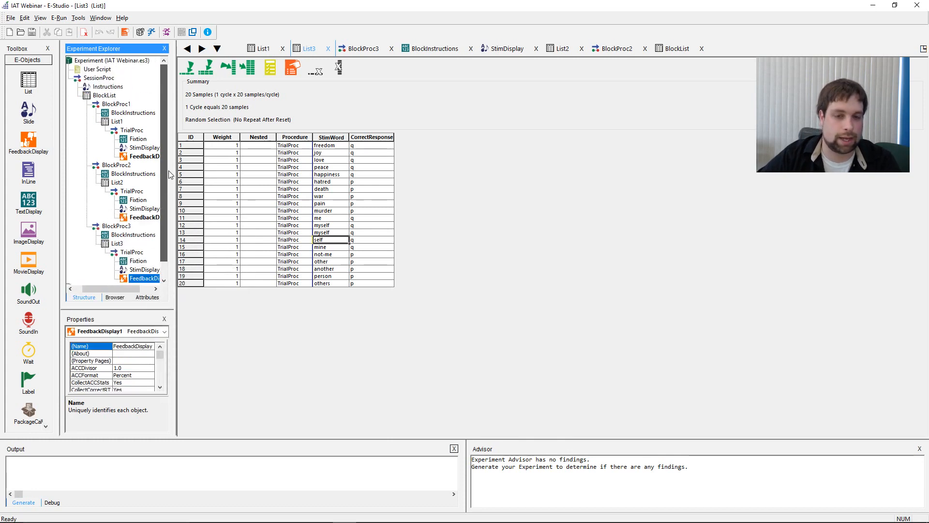
scroll(171, 176, "down", 1)
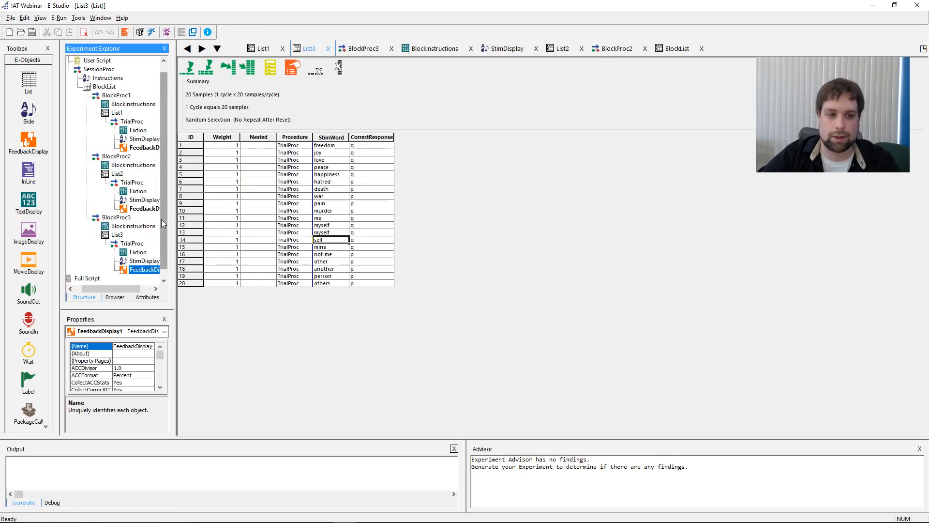
left_click_drag(162, 219, 171, 237)
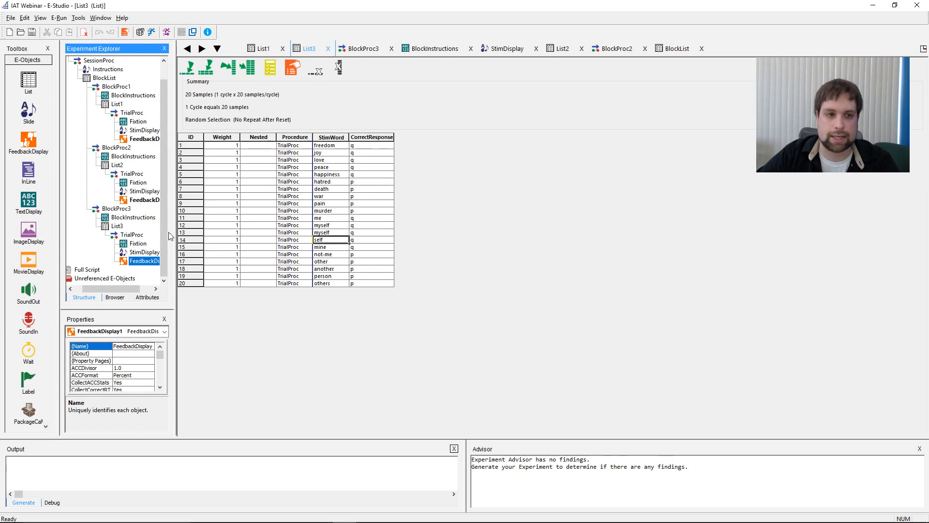
left_click_drag(172, 187, 163, 176)
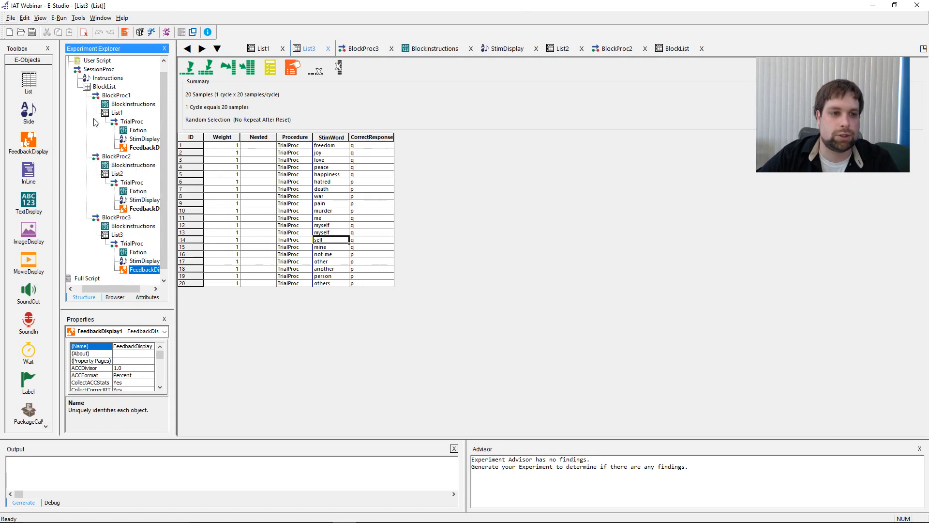
Step: Open BlockList from the experiment structure
double_click(104, 86)
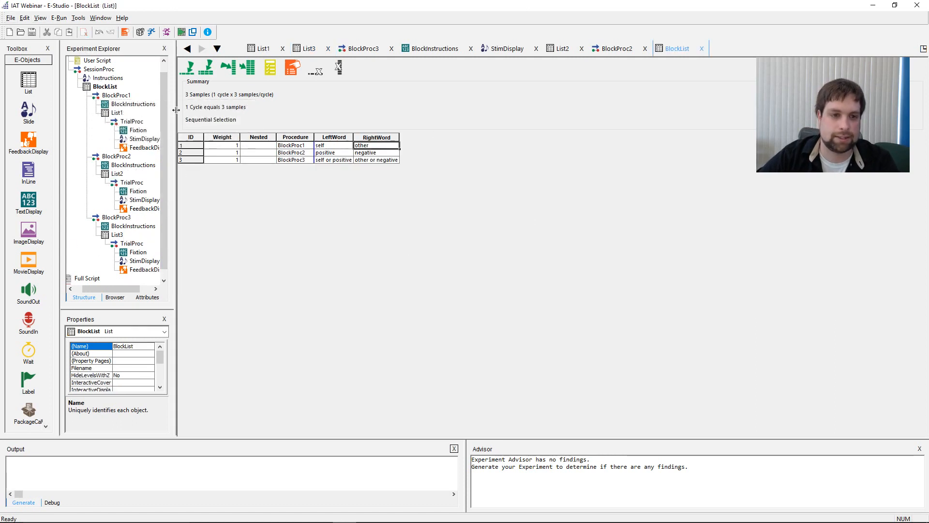
mouse_move(165, 117)
left_mouse_down()
mouse_move(167, 140)
mouse_move(165, 122)
left_mouse_up()
scroll(155, 174, "up", 1)
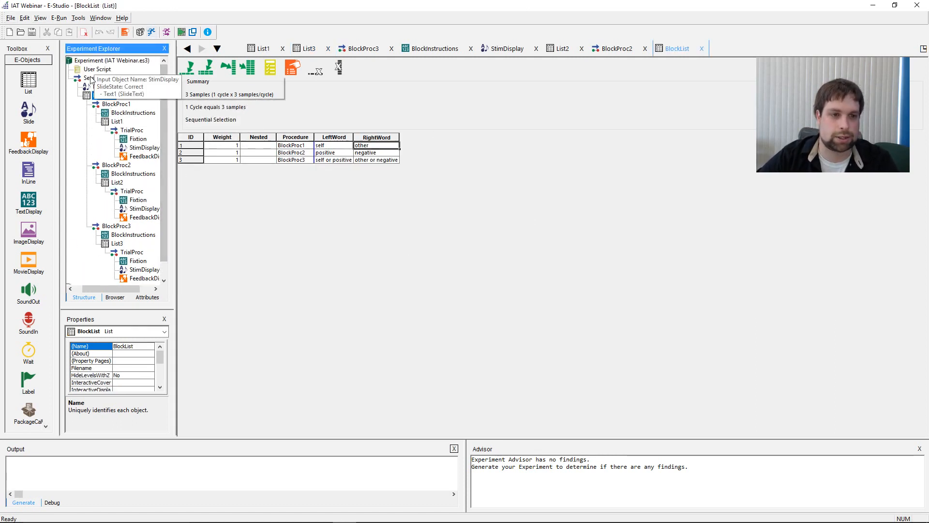
left_click(193, 32)
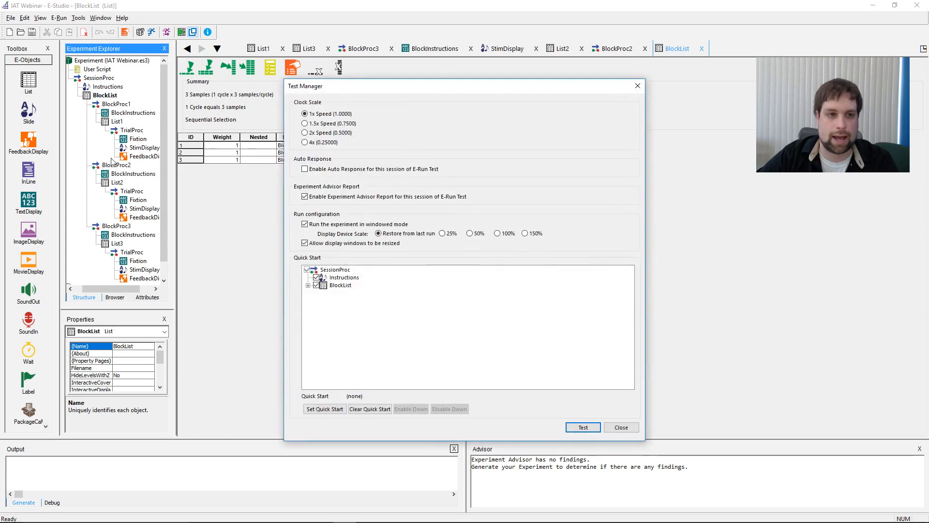
left_click(305, 142)
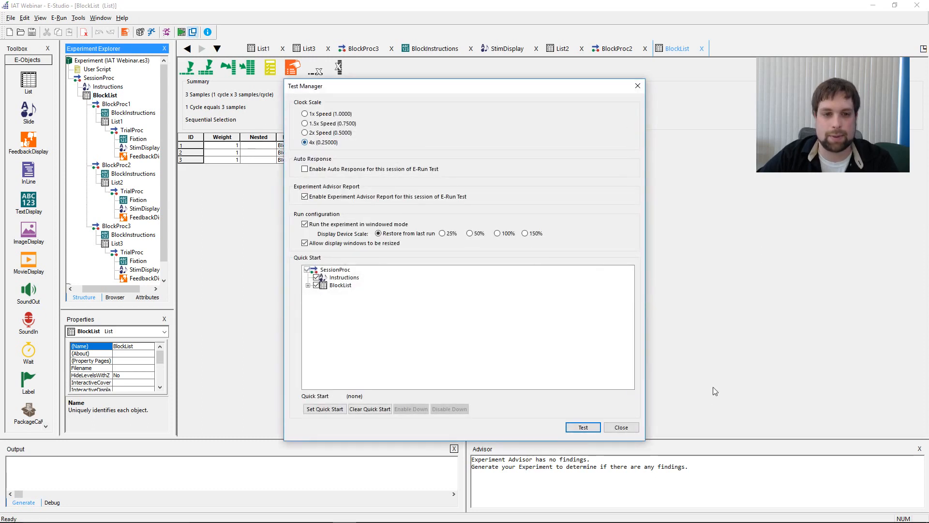
left_click(308, 285)
left_click(317, 292)
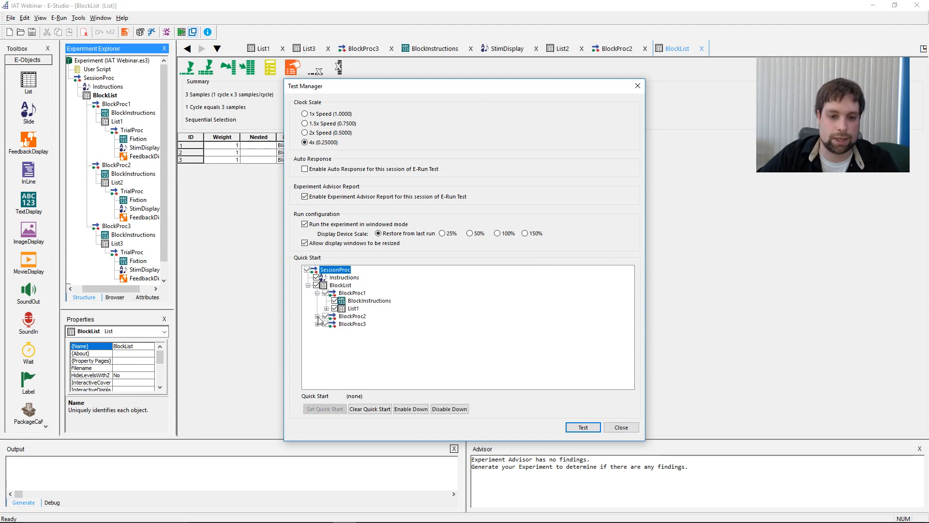
left_click(317, 316)
left_click(318, 339)
left_click(326, 354)
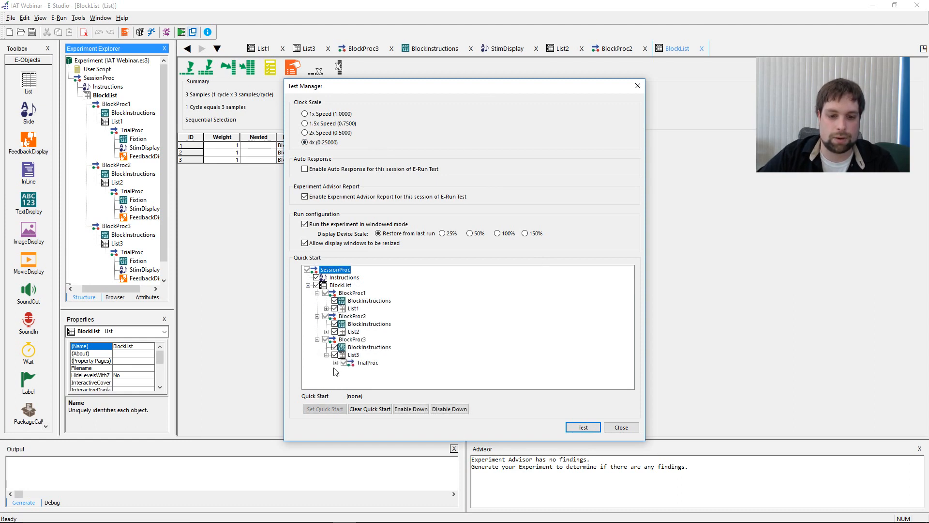
left_click(335, 362)
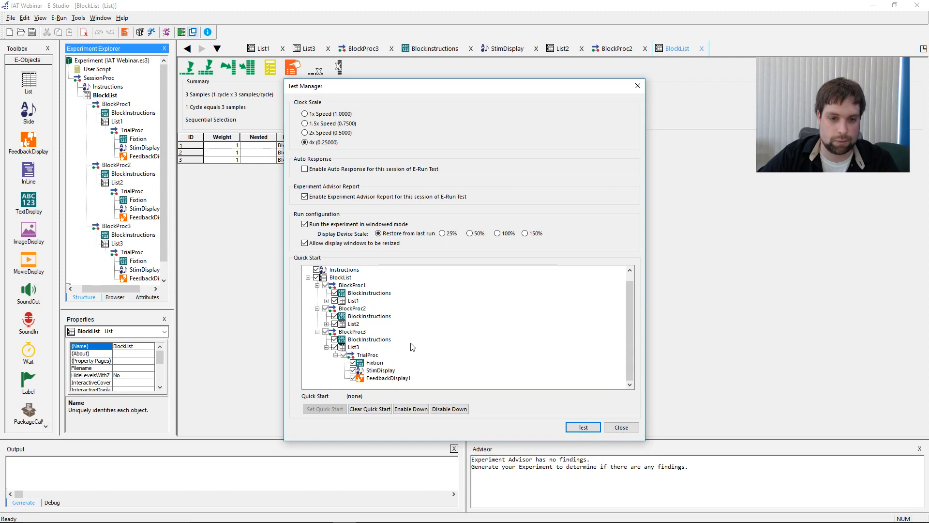
left_click(638, 86)
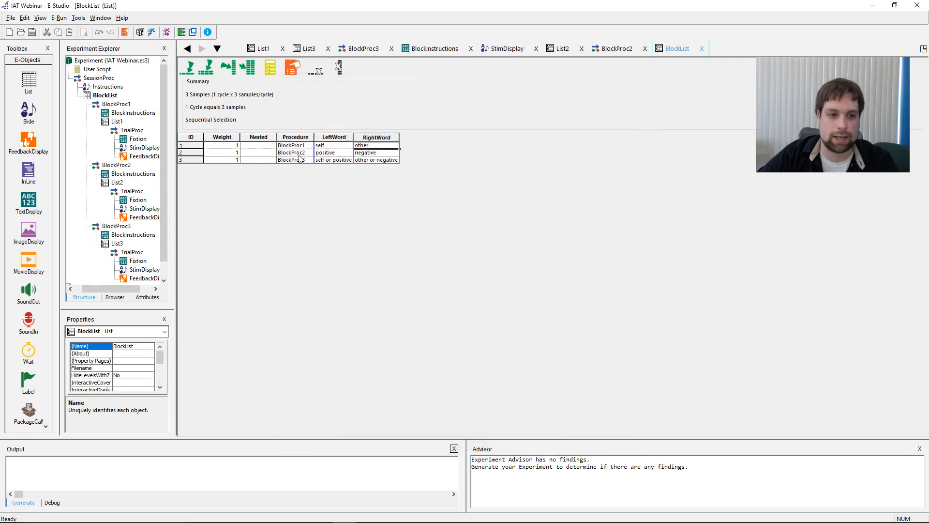
Step: Set the Weight of the BlockProc1 level in BlockList to 0
left_click(240, 146)
type("0")
key("Return")
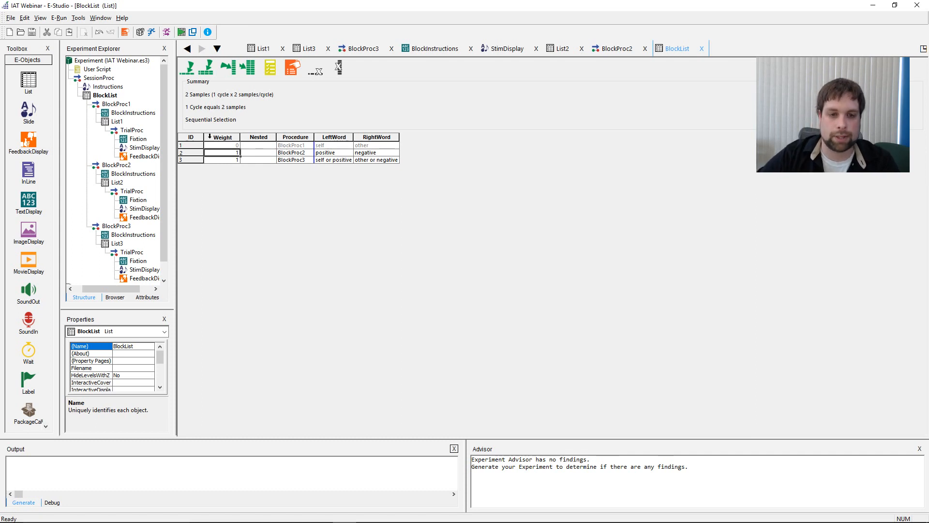
Step: Check the stimulus words and correct responses in List1 and return to BlockList
double_click(118, 122)
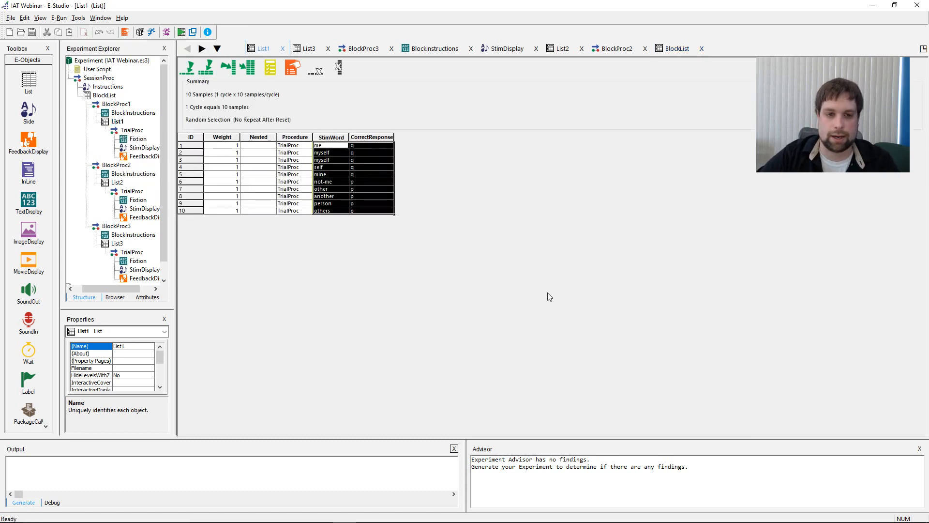
left_click(368, 160)
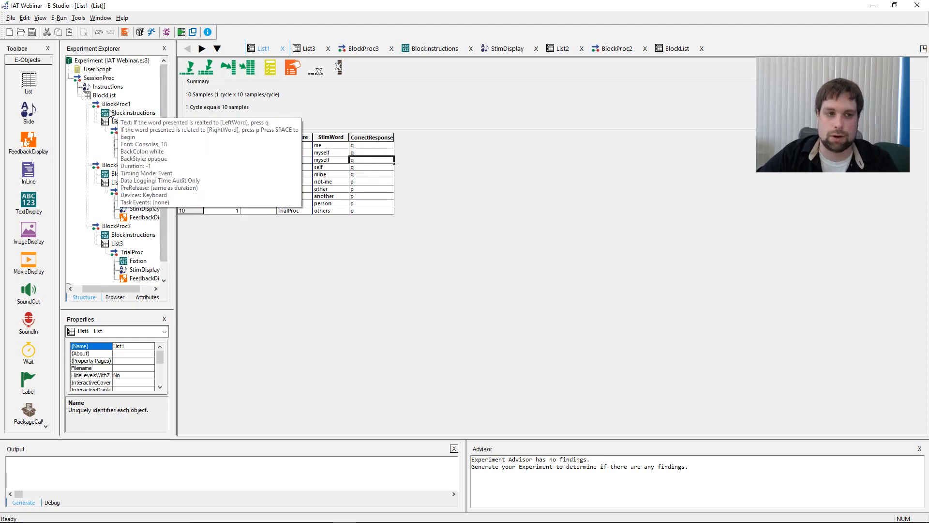
left_click(104, 95)
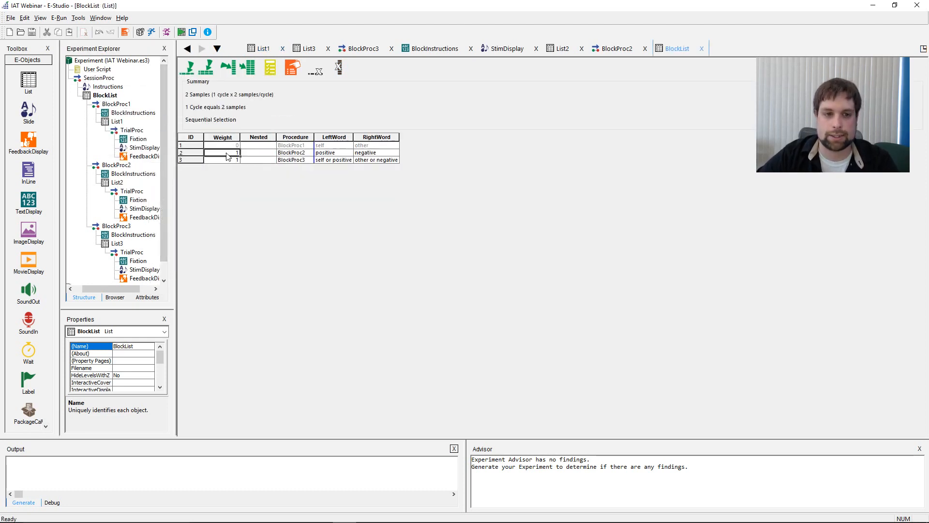
Step: Review the Weight, Procedure, LeftWord and RightWord values of the three BlockList levels
left_click(226, 145)
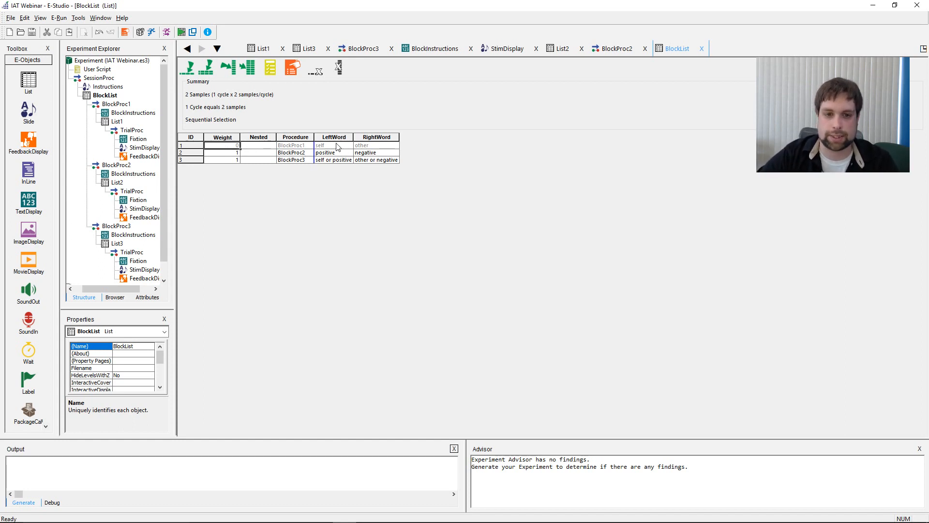
left_click_drag(337, 147, 375, 152)
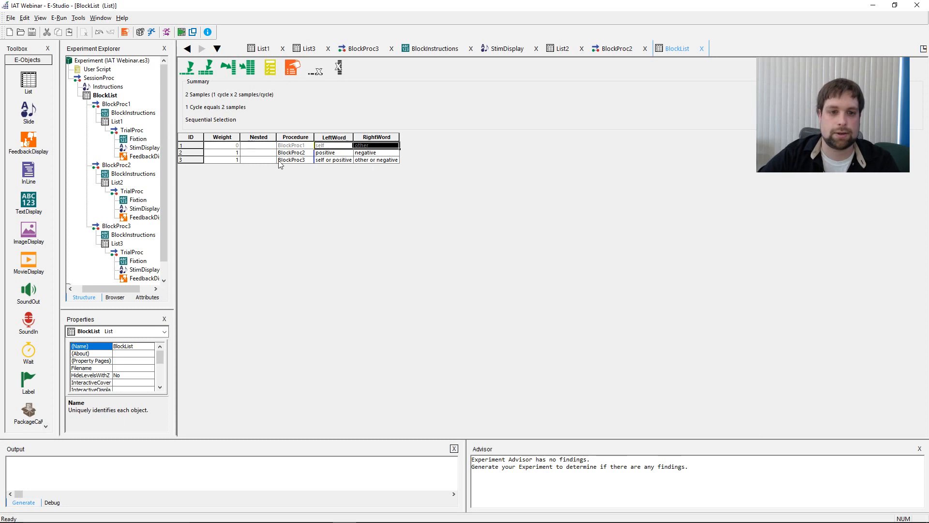
left_click_drag(214, 154, 371, 168)
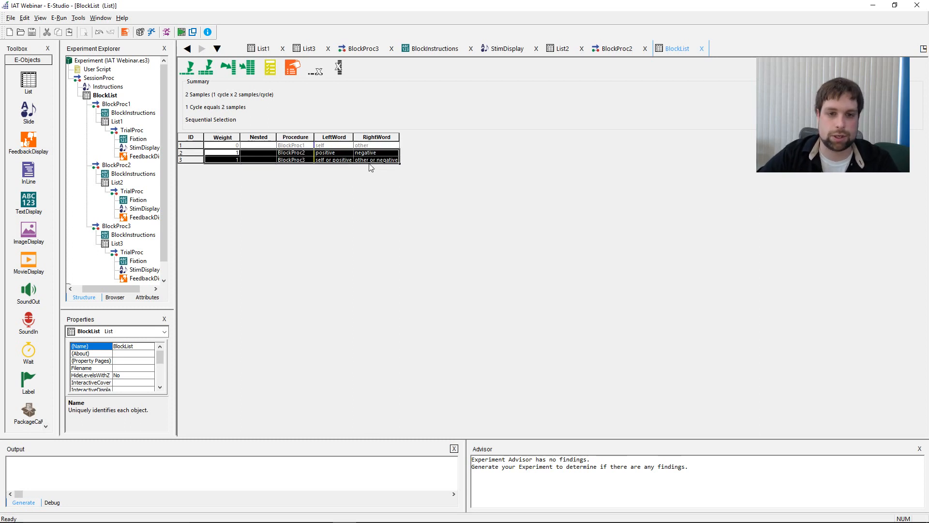
left_click(337, 154)
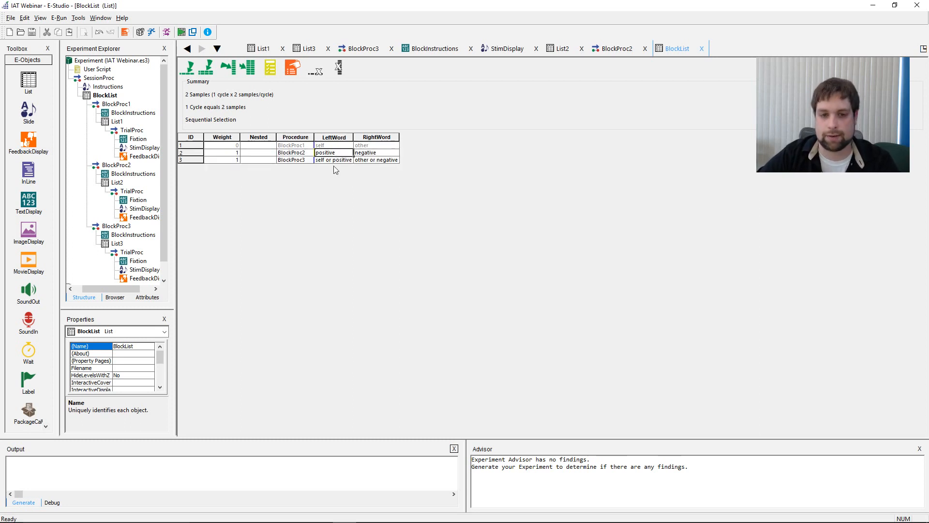
left_click(378, 158)
left_click(375, 160)
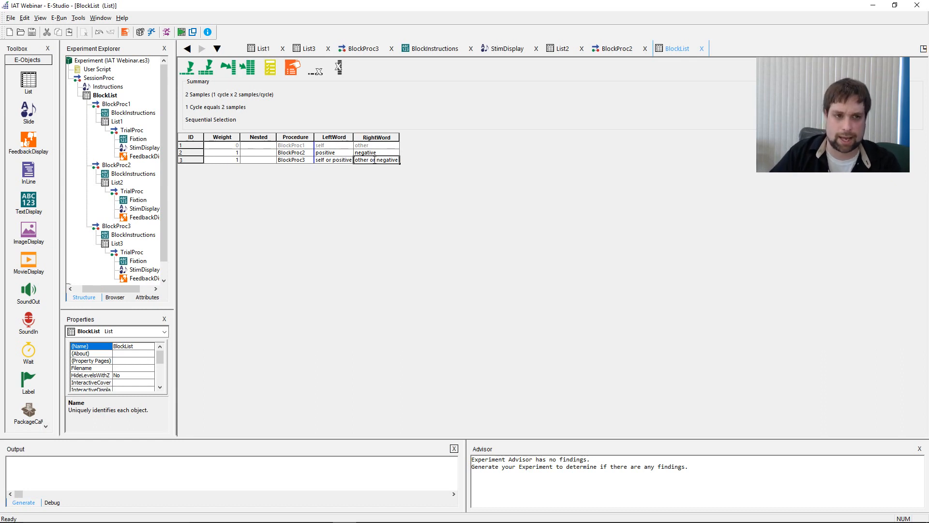
Step: Start a test run of the experiment in windowed mode at 1x clock speed
left_click(167, 32)
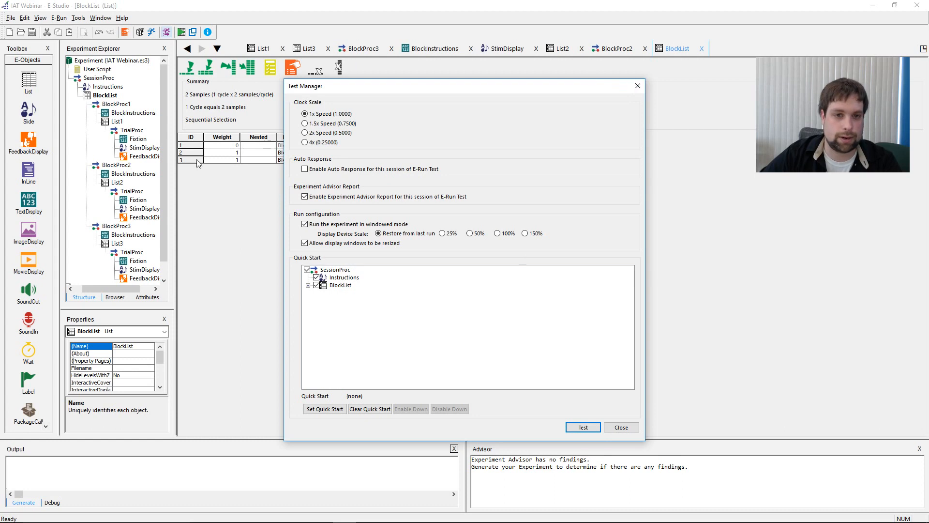
left_click(637, 86)
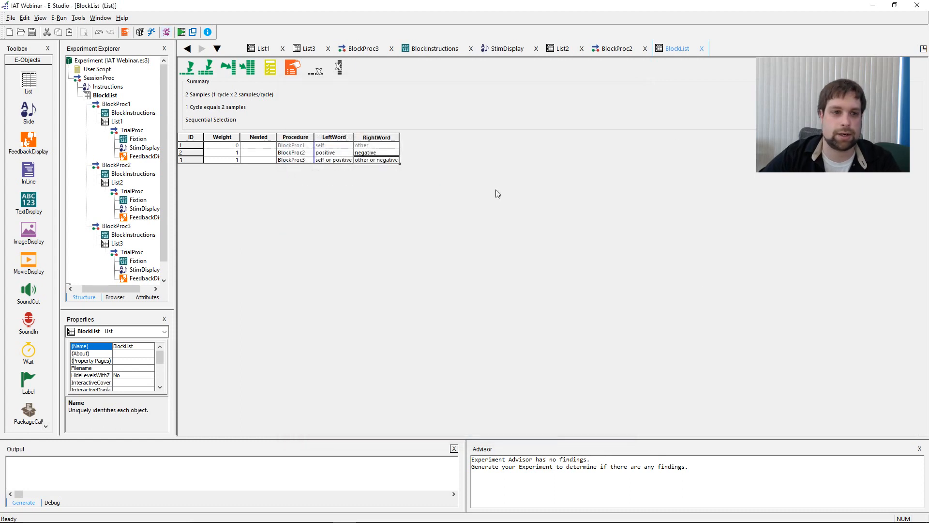
left_click(193, 32)
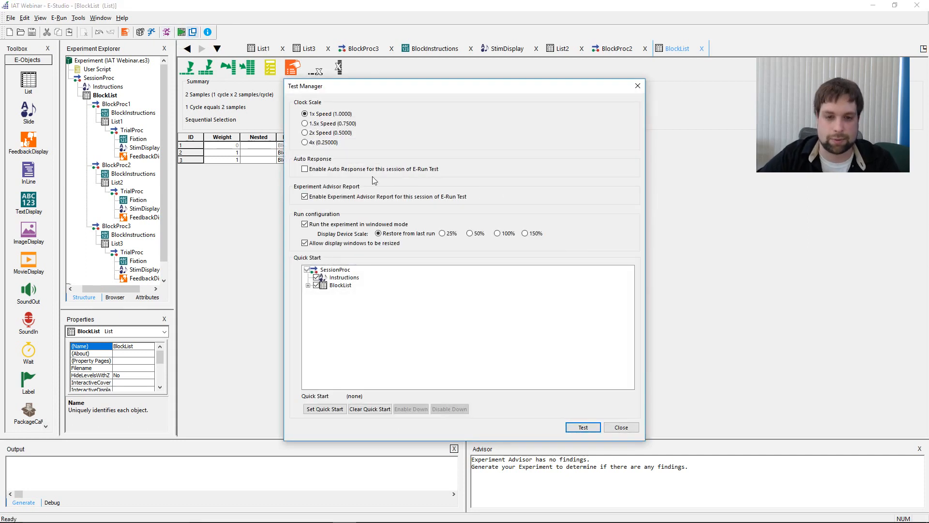
left_click(587, 427)
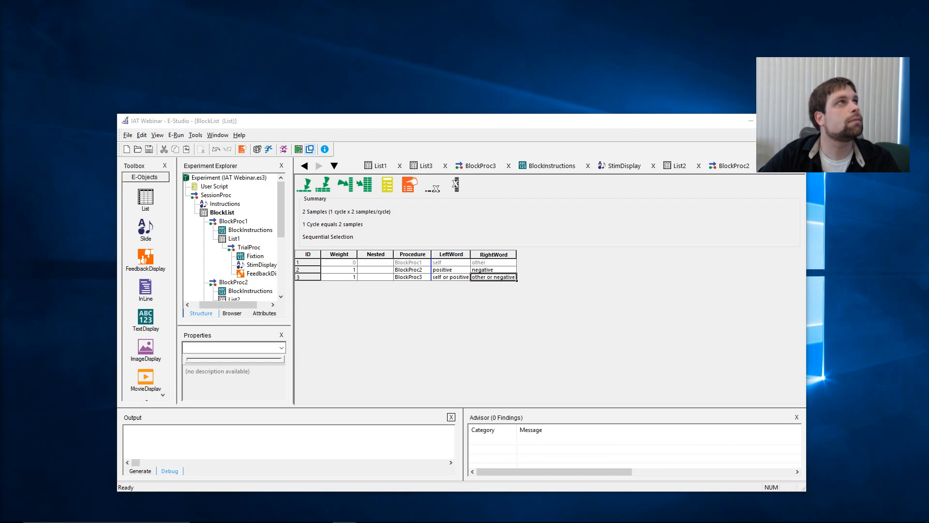
Step: Bring up the test display, continue past the task instructions and begin the positive/negative block
left_click_drag(0, 157, 363, 39)
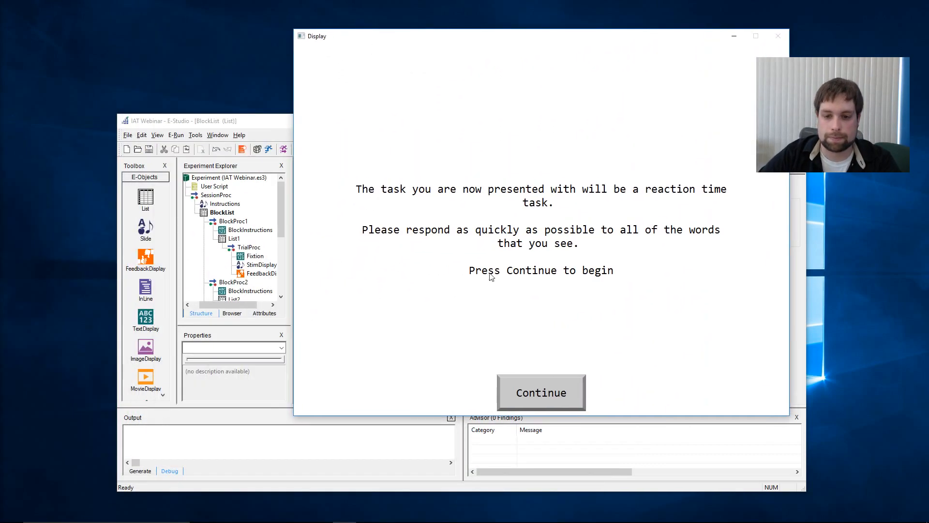
left_click(539, 381)
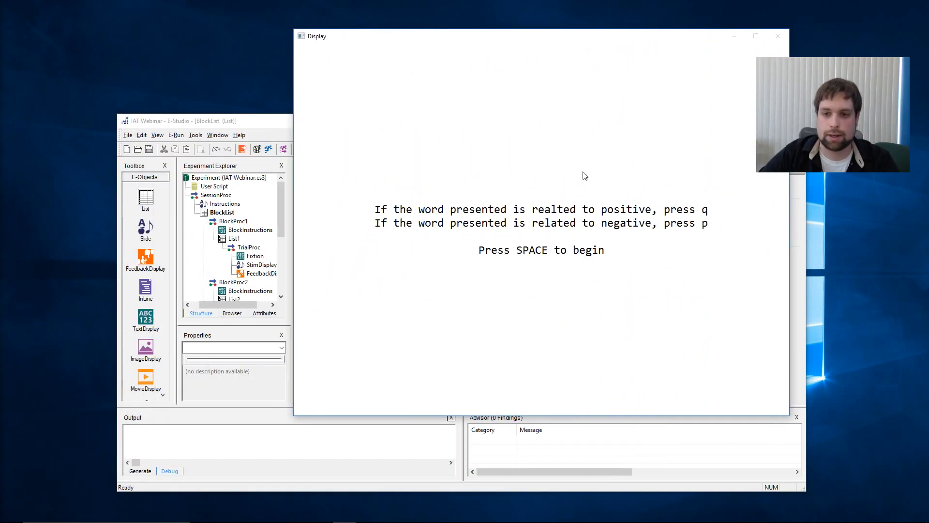
key("space")
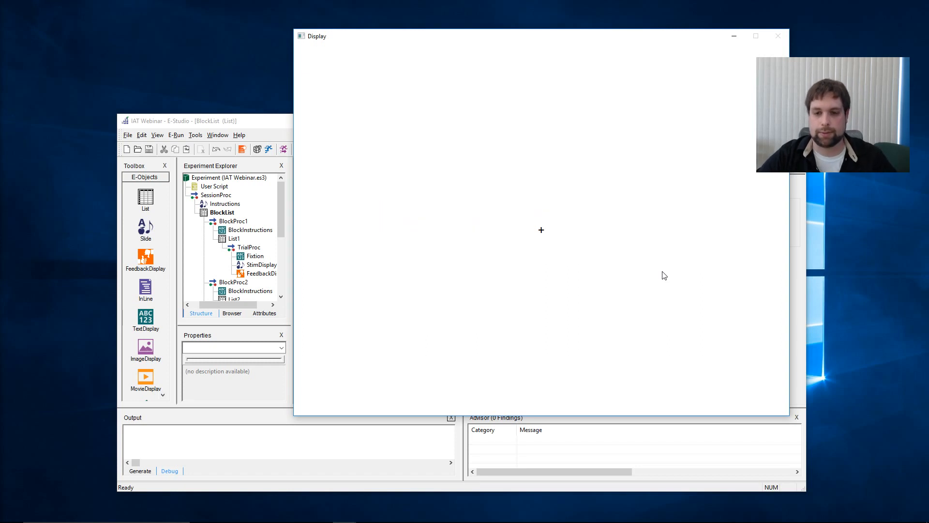
Step: Answer the words in the positive/negative block, such as hatred and murder, with the response for negative
key("p")
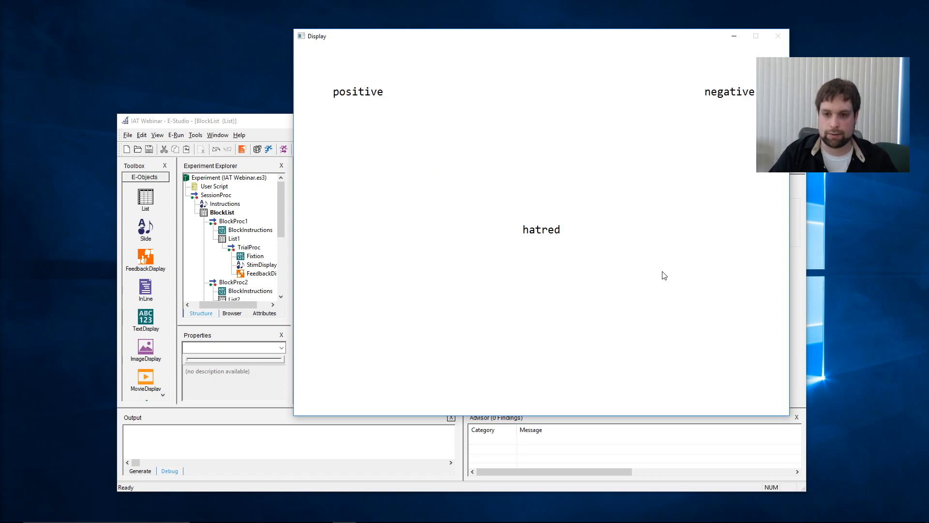
key("p")
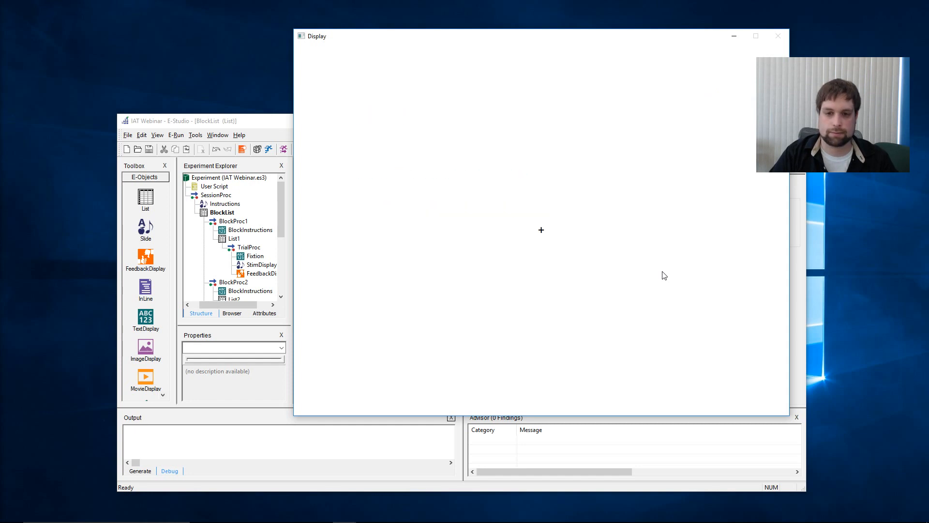
key("p")
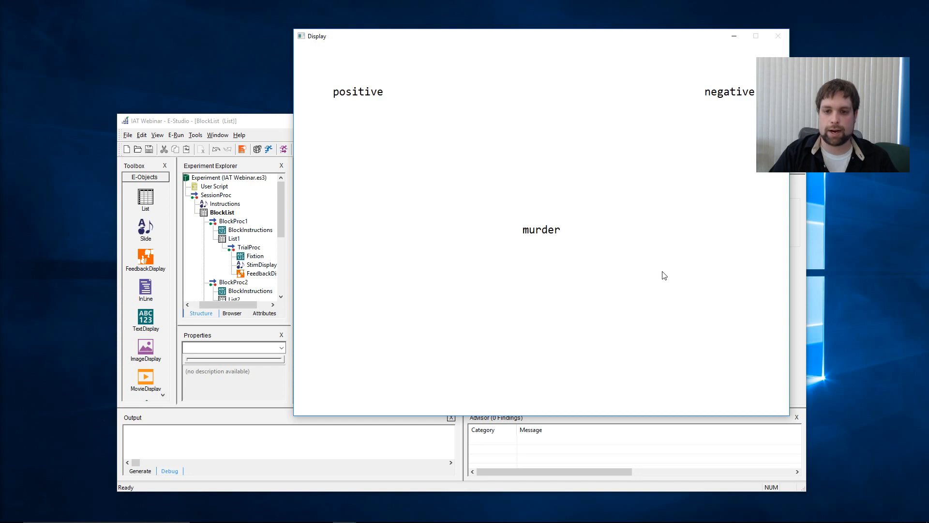
key("p")
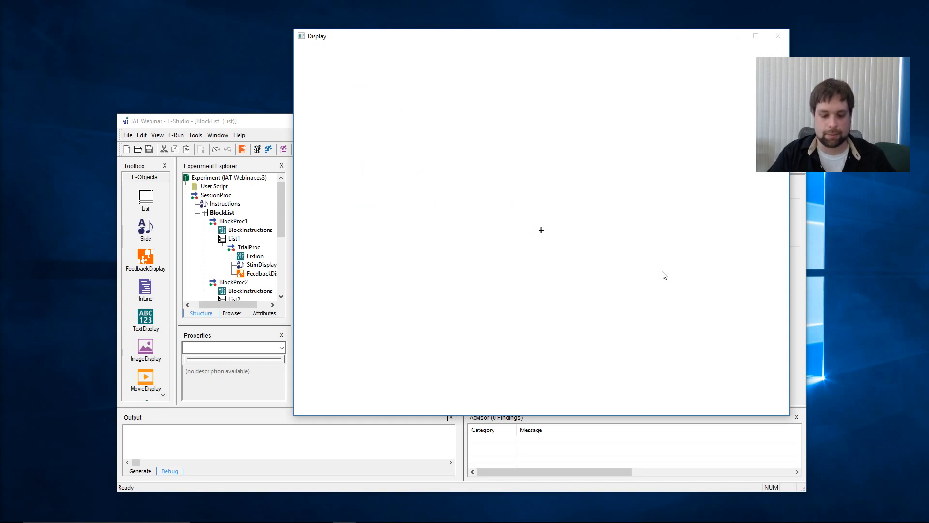
key("p")
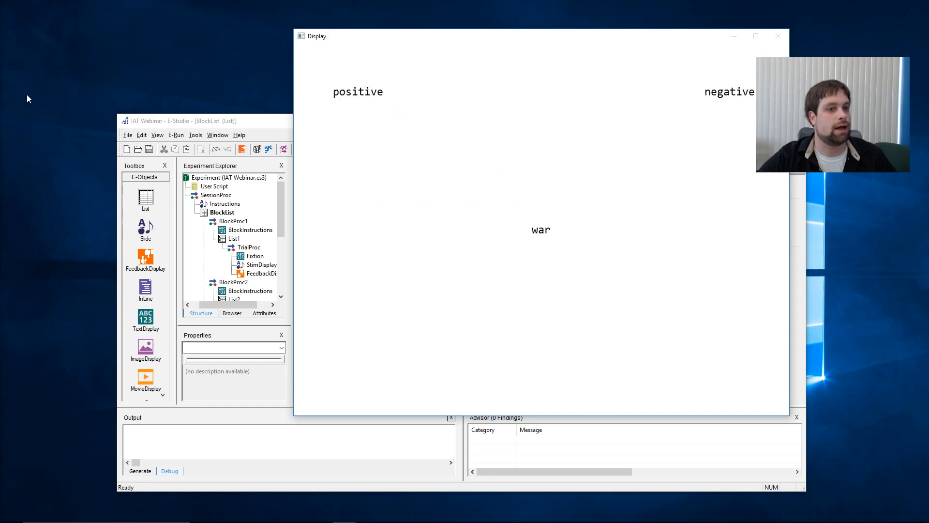
Step: Bring up the E-Run Experiment Window and examine the running experiment's context attributes down to StimWord and TestMode
left_click_drag(0, 135, 615, 115)
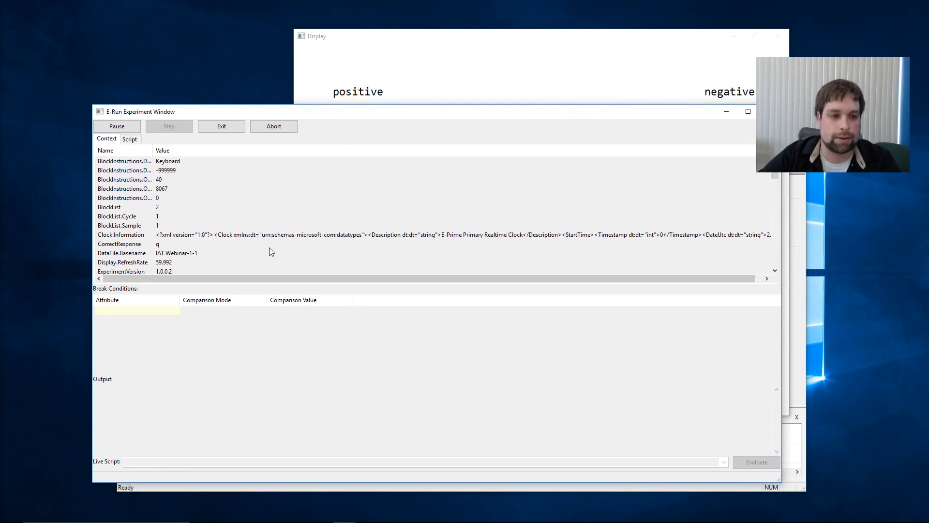
left_click_drag(775, 159, 775, 169)
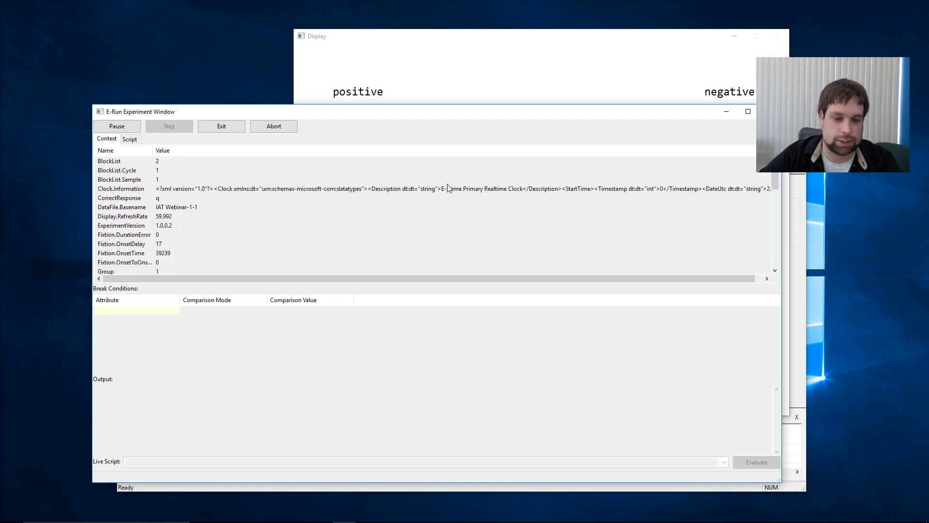
mouse_move(776, 173)
left_mouse_down()
mouse_move(765, 248)
mouse_move(774, 169)
left_mouse_up()
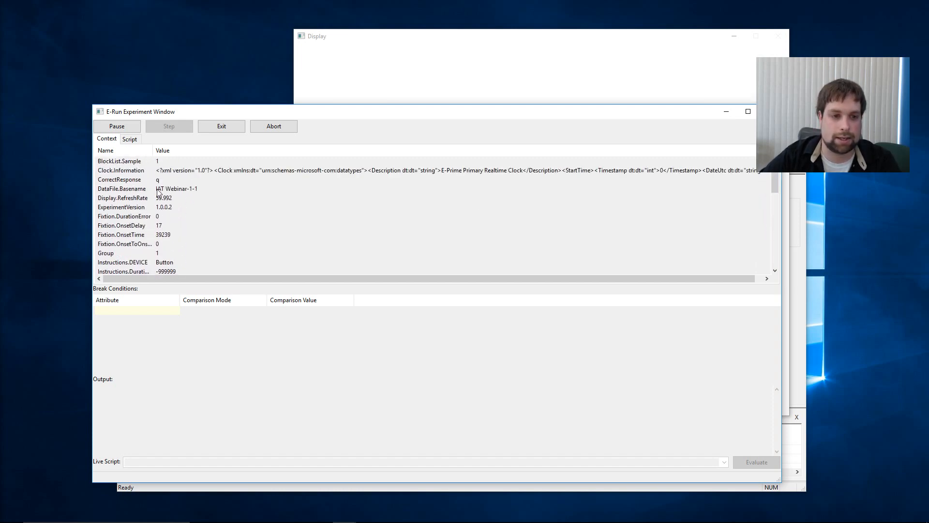
scroll(223, 218, "down", 15)
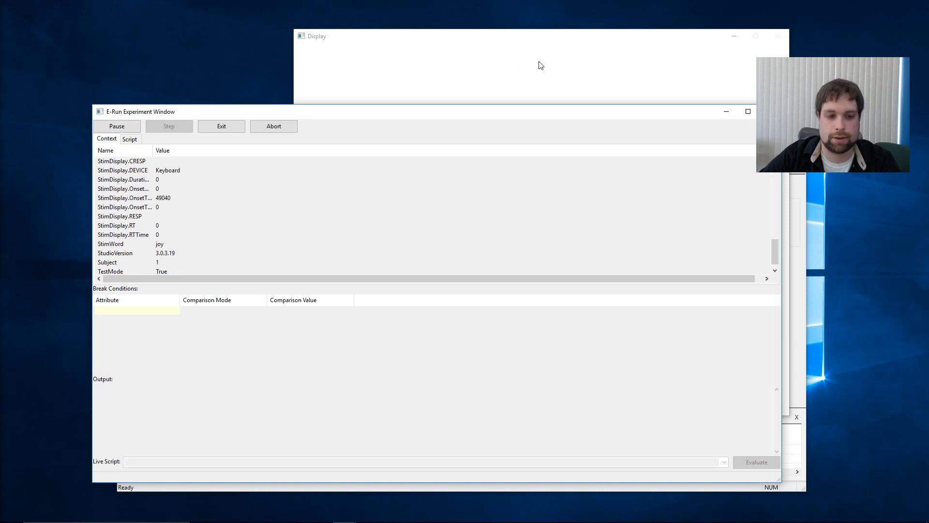
scroll(237, 241, "down", 1)
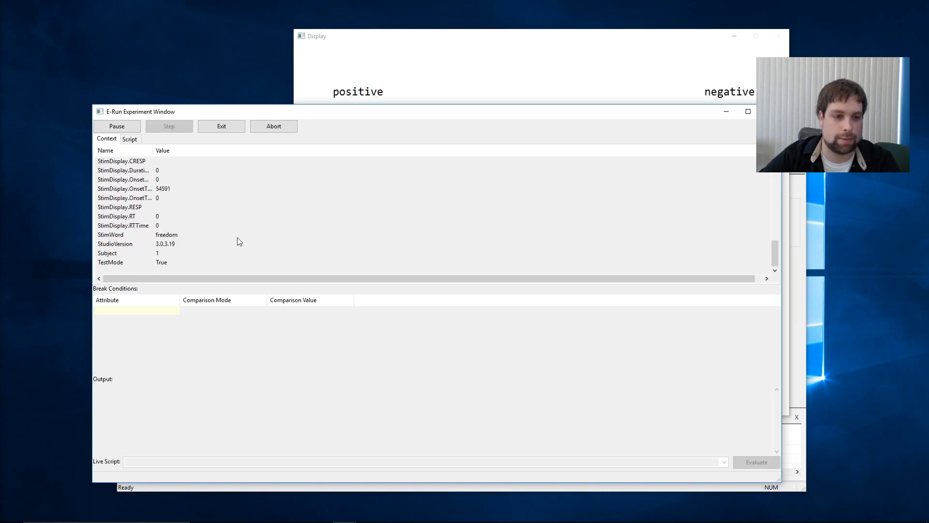
Step: Compare the running test display with the context values in the E-Run Experiment Window, including RunningList.Size
left_click(493, 37)
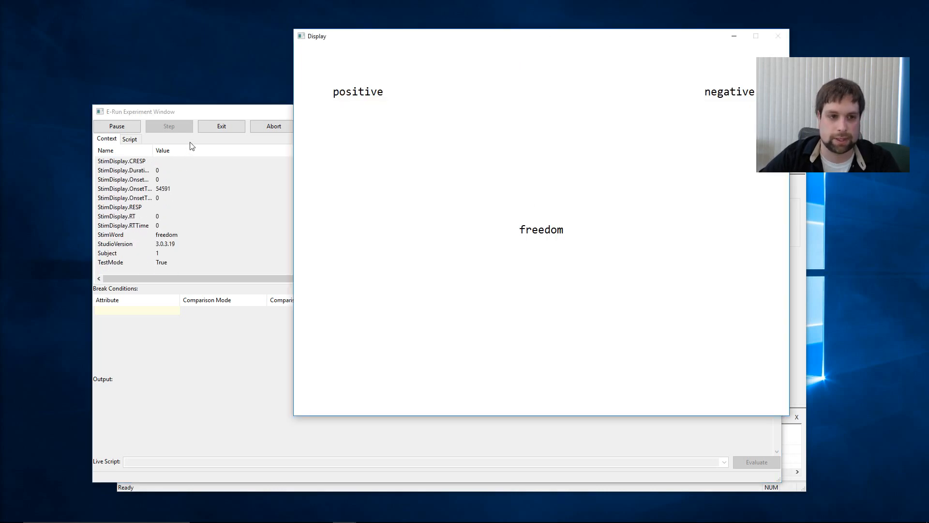
left_click(206, 114)
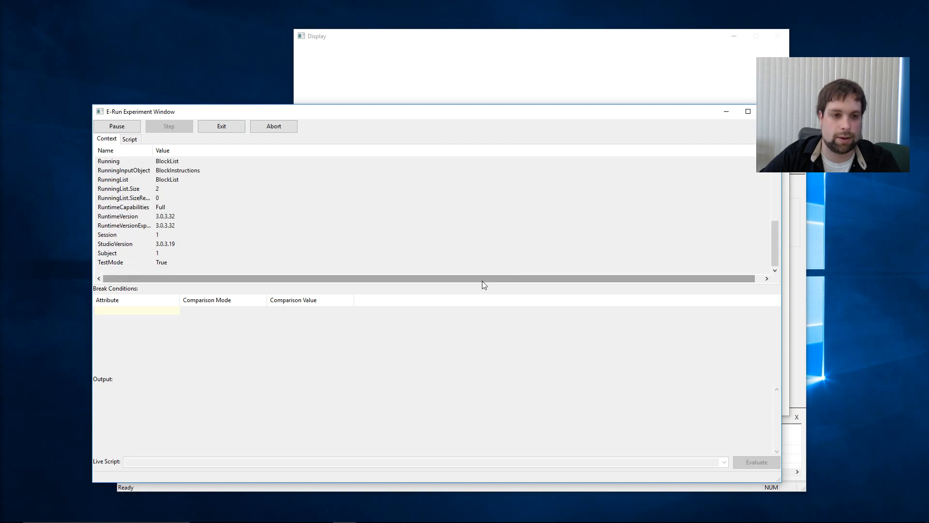
left_click(534, 58)
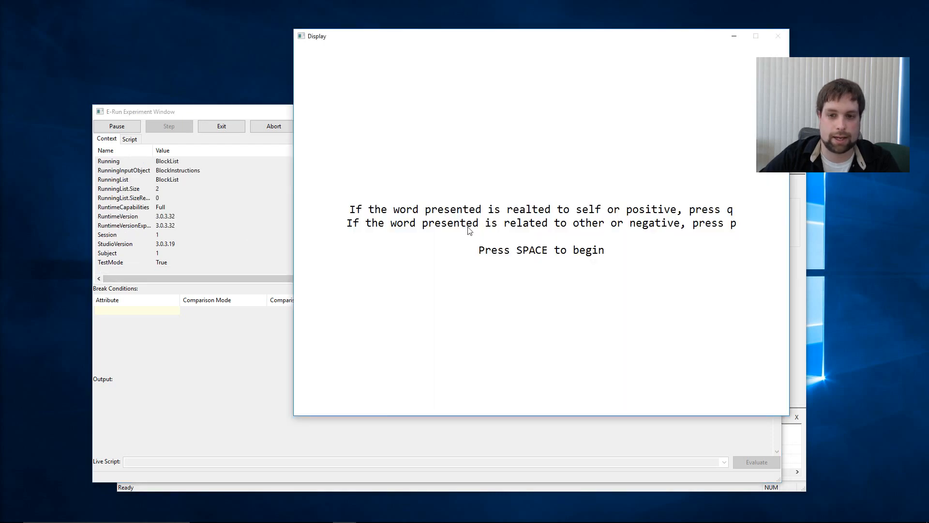
left_click(215, 142)
left_click(214, 189)
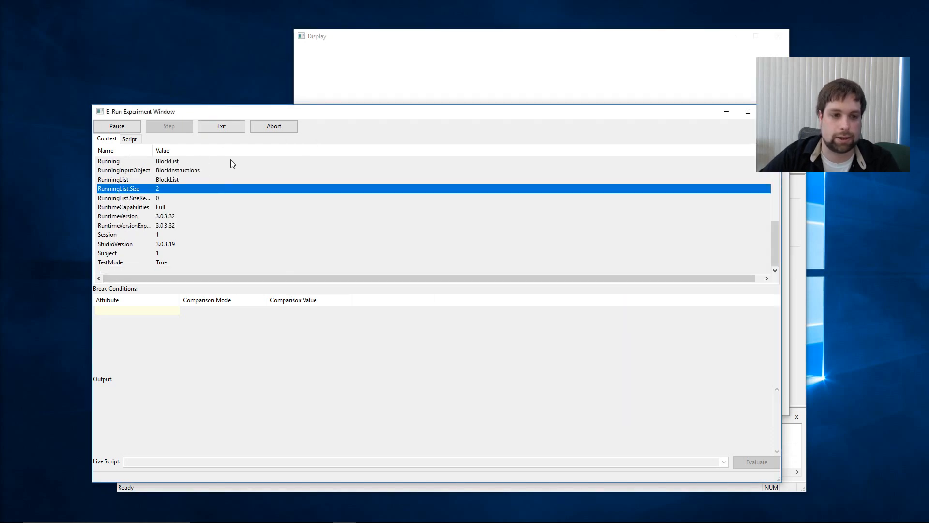
Step: Begin the combined self or positive / other or negative block and pause the experiment during a trial
left_click(468, 70)
key("space")
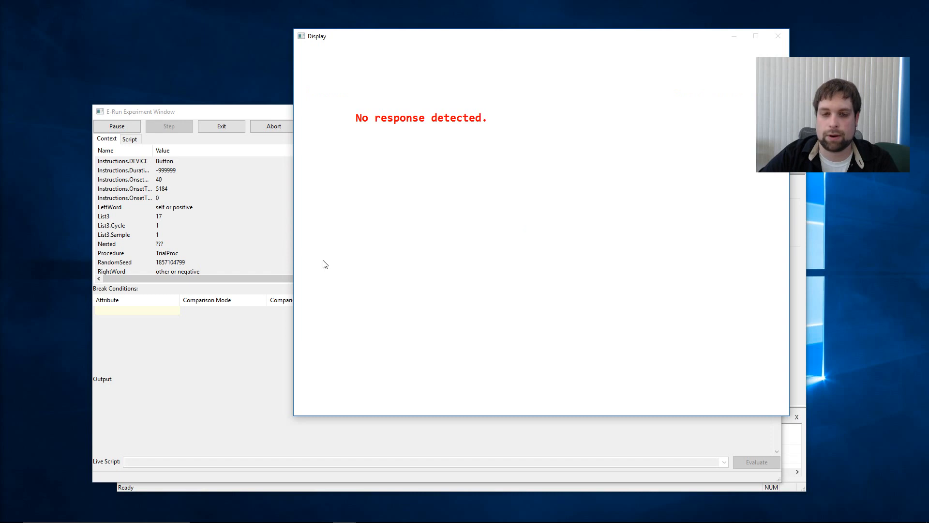
left_click(239, 208)
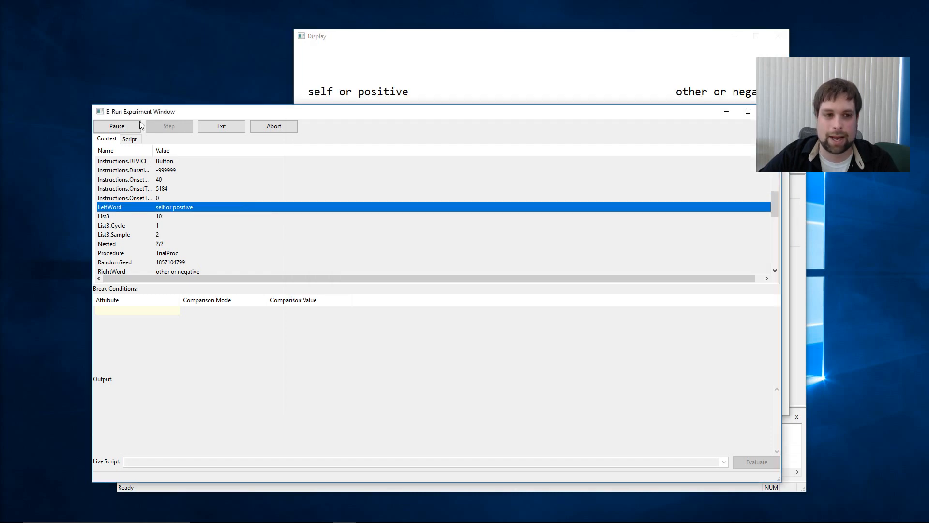
left_click(136, 125)
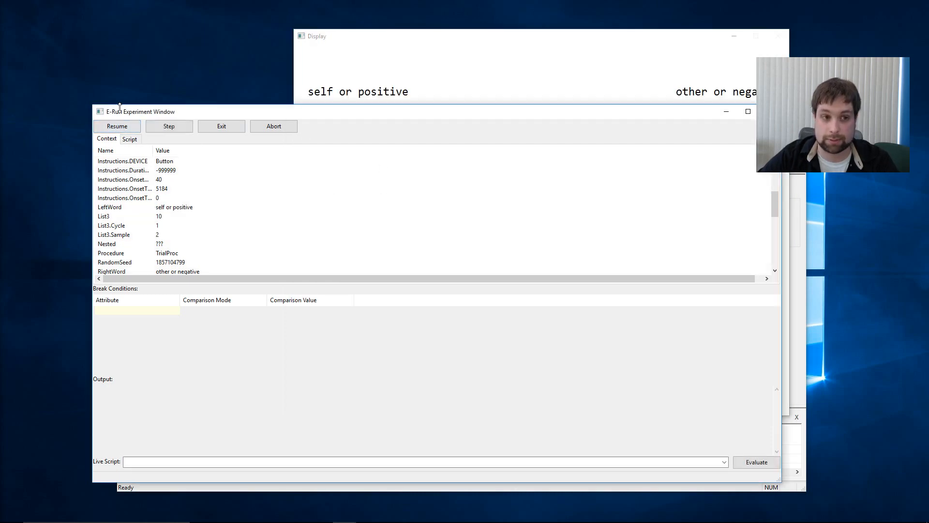
Step: Examine the paused trial's StimDisplay and StimWord values and compare them with the word on the test display
left_click_drag(771, 197, 771, 254)
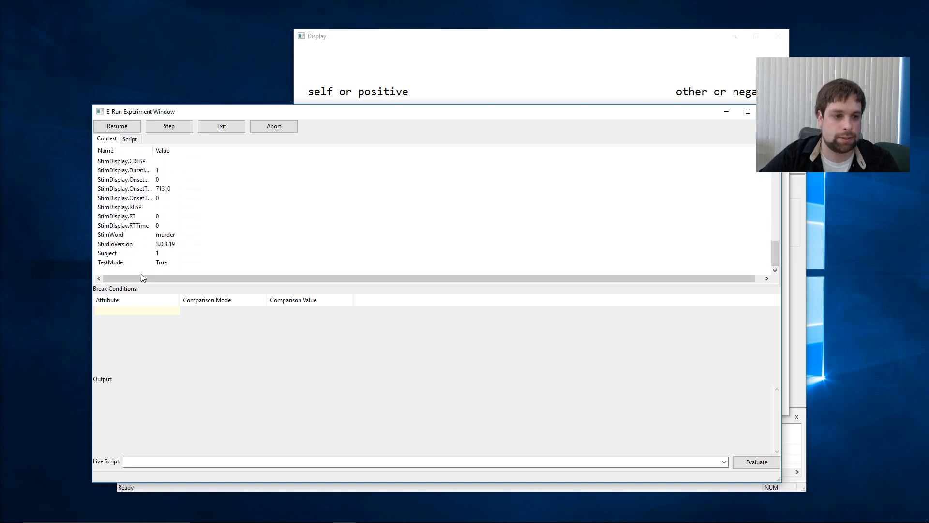
left_click(165, 217)
left_click(449, 55)
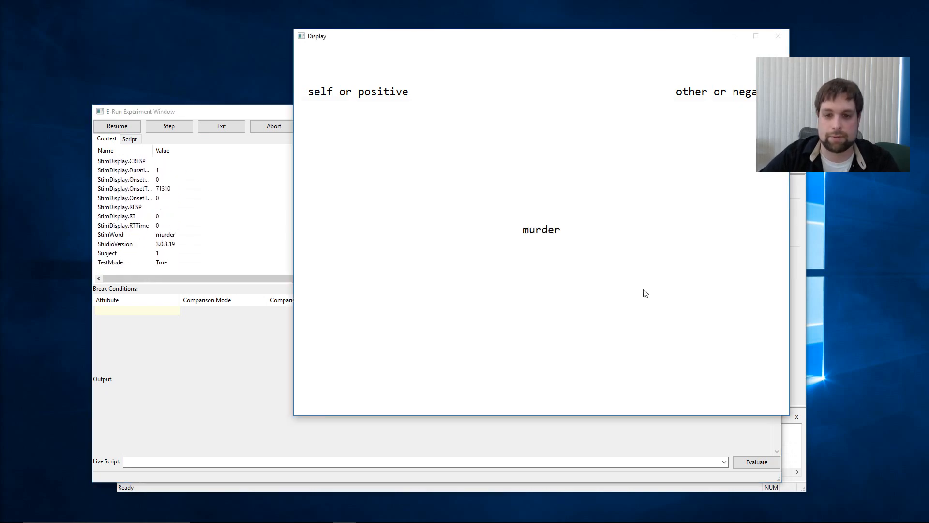
left_click(116, 237)
left_click(445, 80)
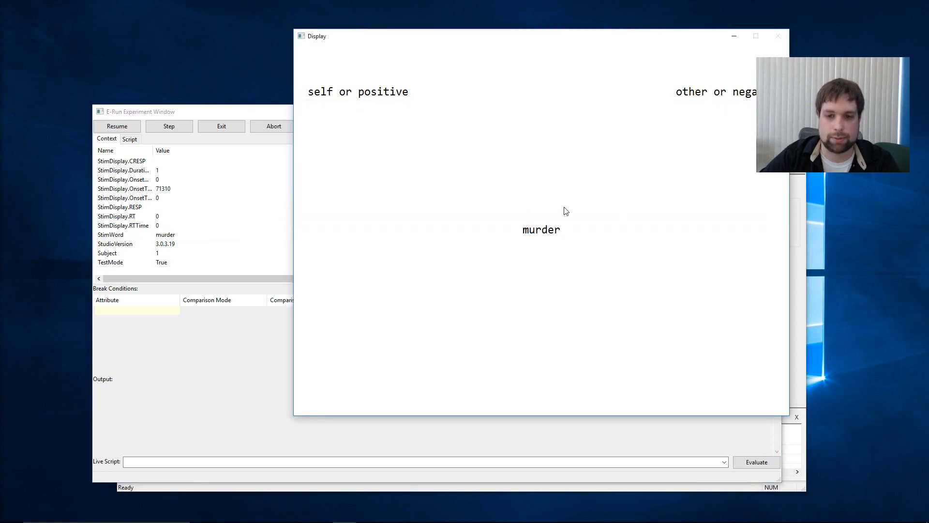
Step: Check the StimWord attribute in the E-Run Experiment Window against the stimulus shown on the paused test display
left_click(219, 262)
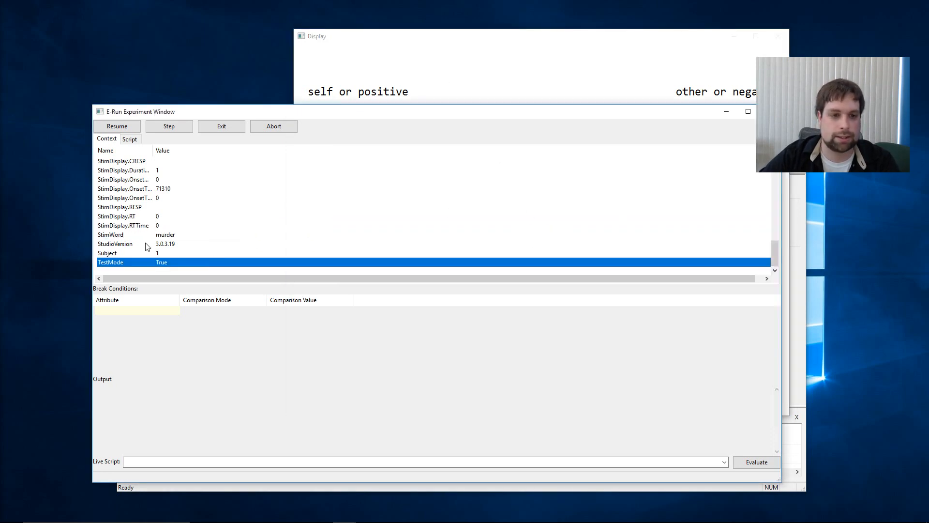
left_click(394, 58)
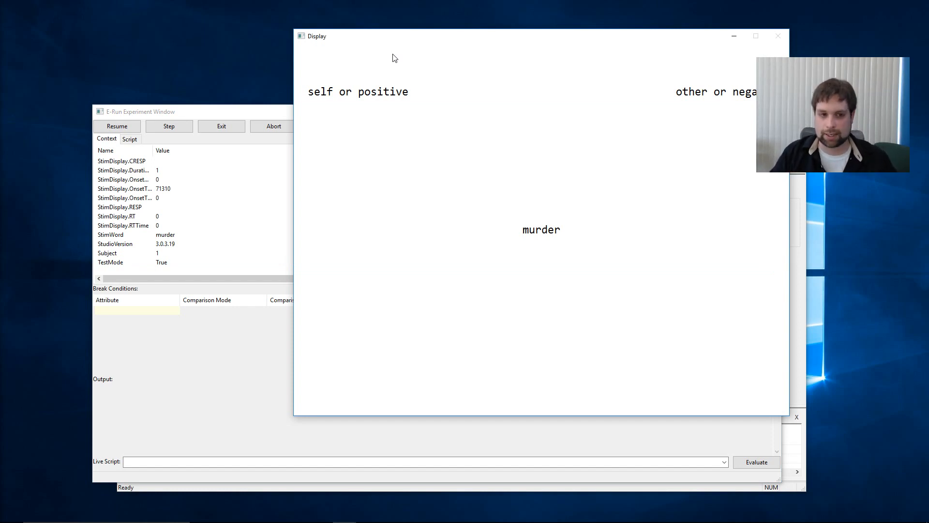
left_click(251, 244)
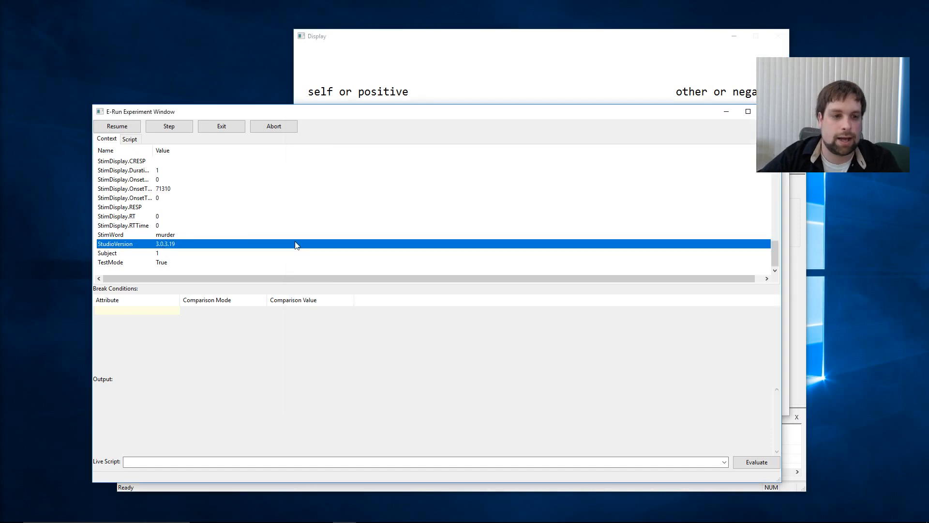
left_click(188, 236)
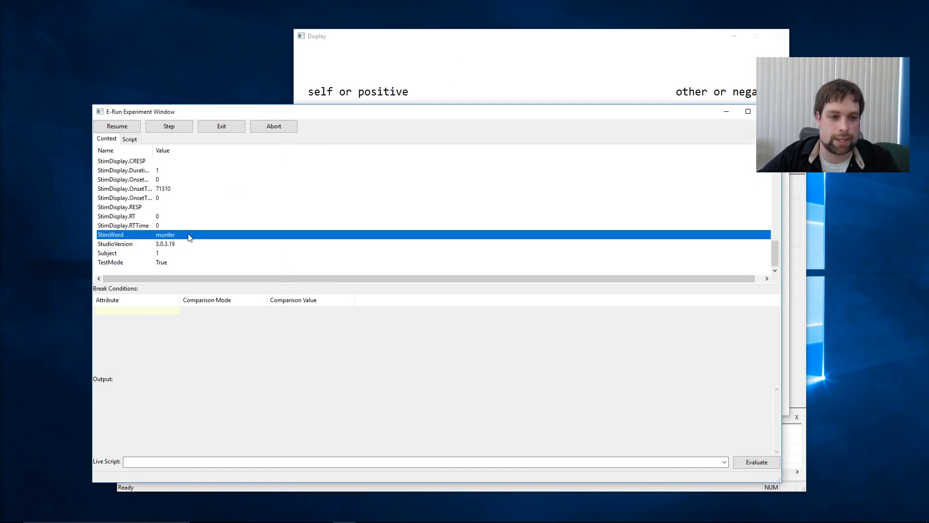
left_click(533, 71)
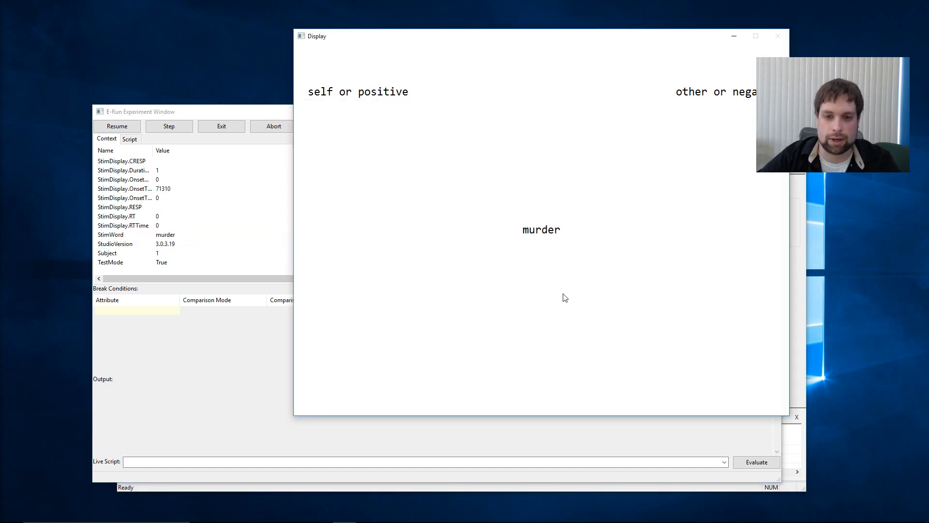
Step: Examine the CorrectResponse attribute of the paused trial and compare it with the category labels on the test display
left_click(248, 234)
scroll(248, 234, "up", 15)
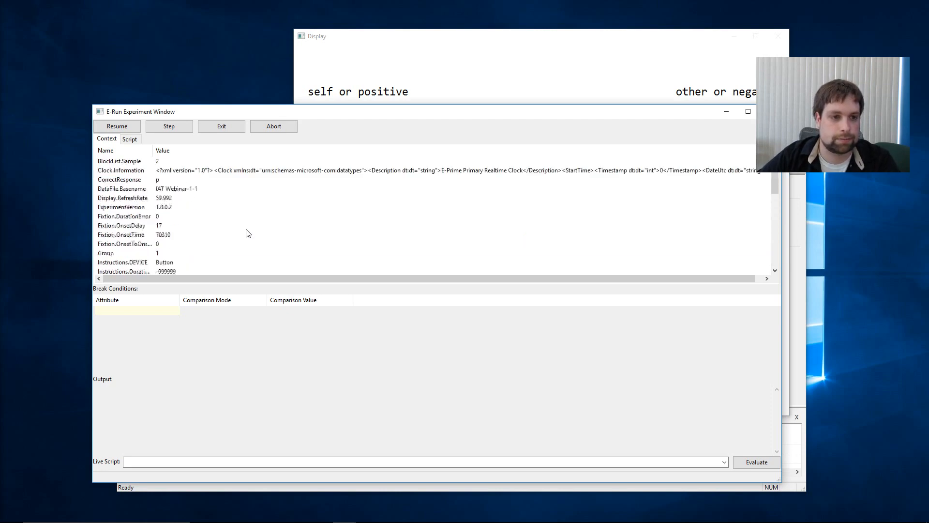
scroll(248, 233, "up", 3)
scroll(334, 244, "down", 2)
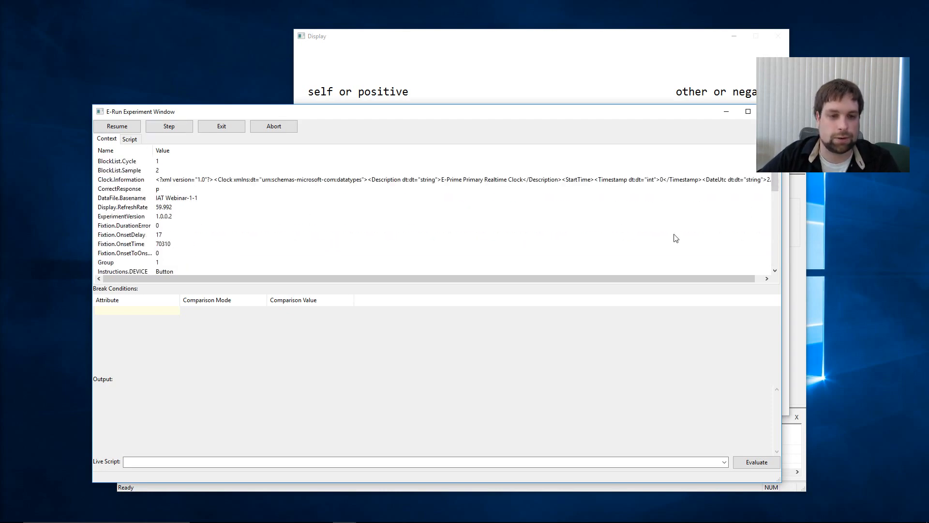
left_click(544, 64)
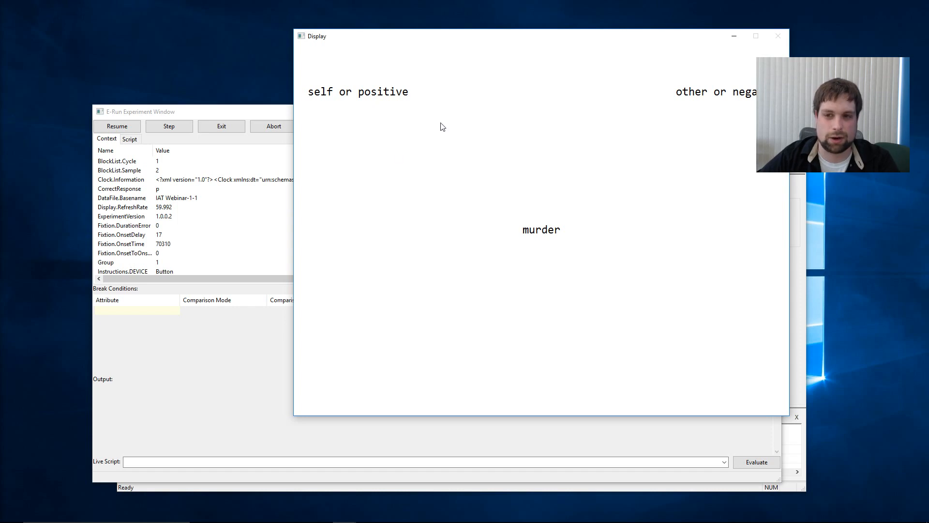
left_click(260, 192)
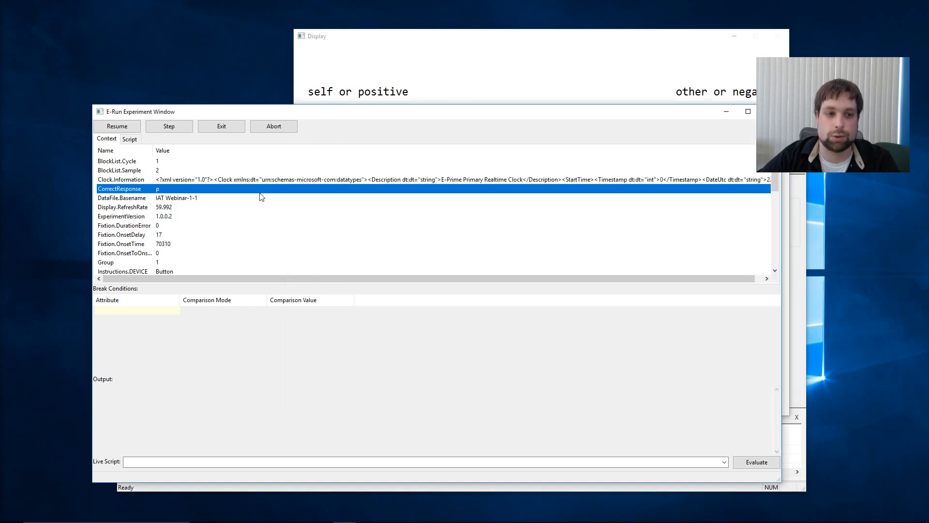
Step: Abort the running experiment, confirm the abort and dismiss the runtime error
left_click(133, 127)
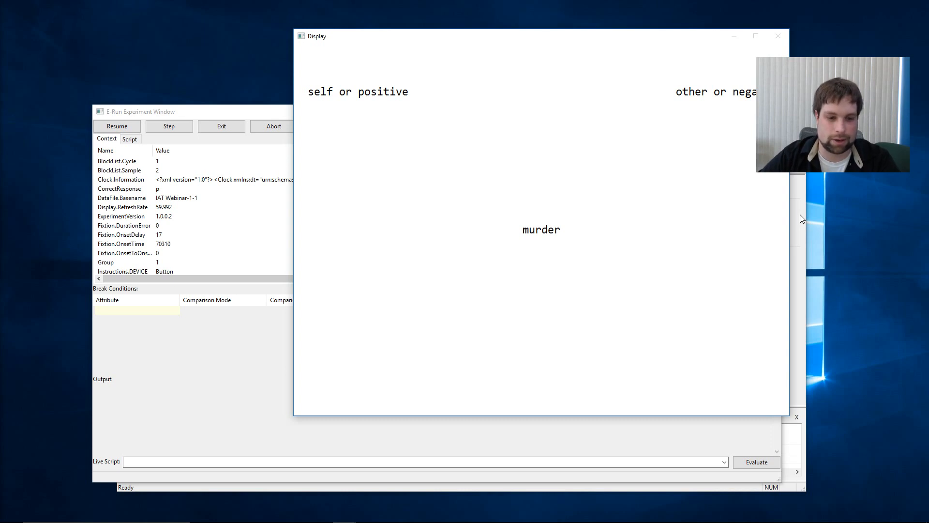
left_click(180, 225)
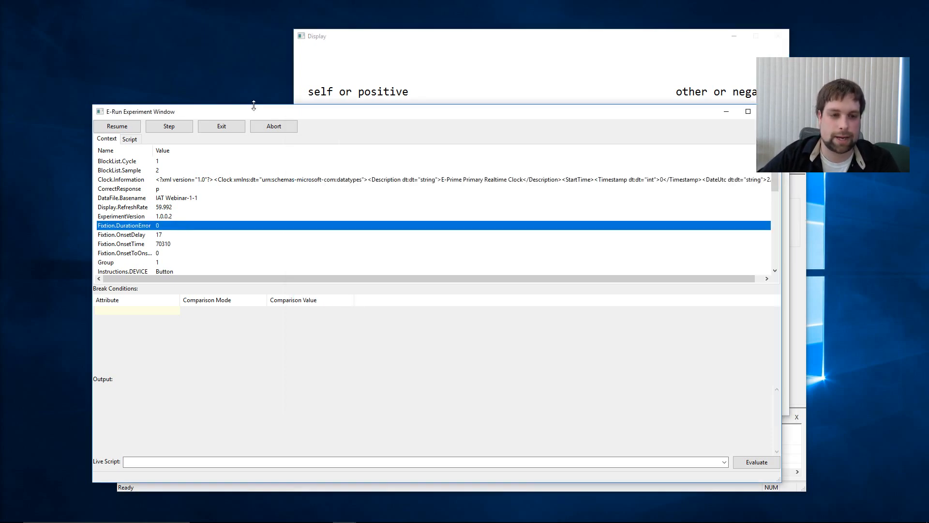
left_click(259, 126)
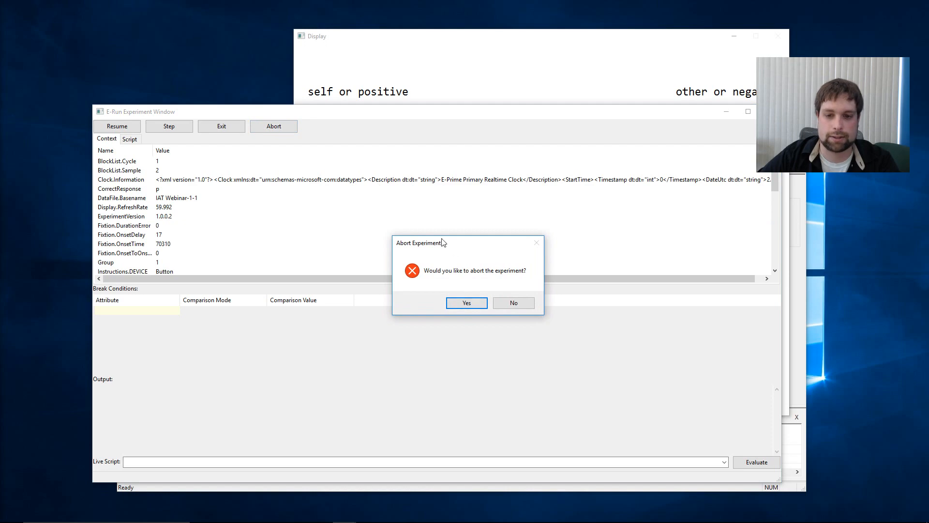
left_click(469, 303)
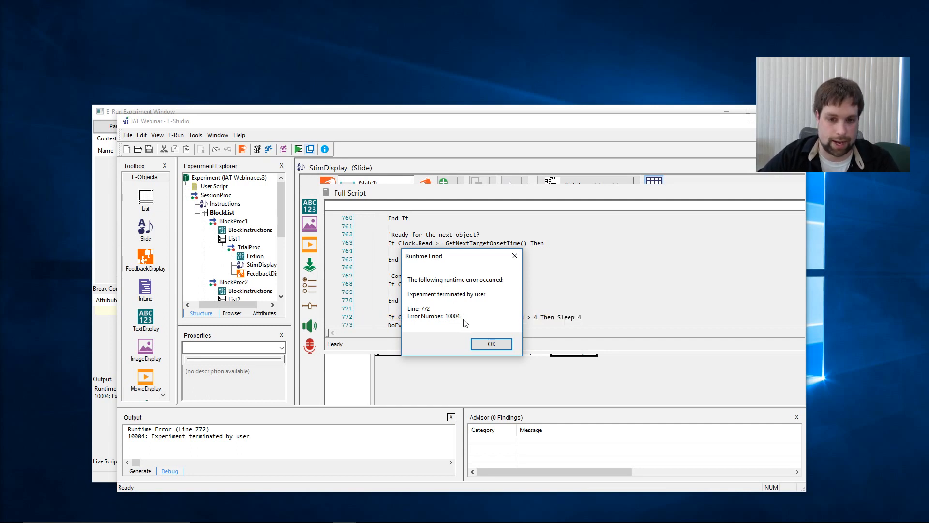
left_click(491, 343)
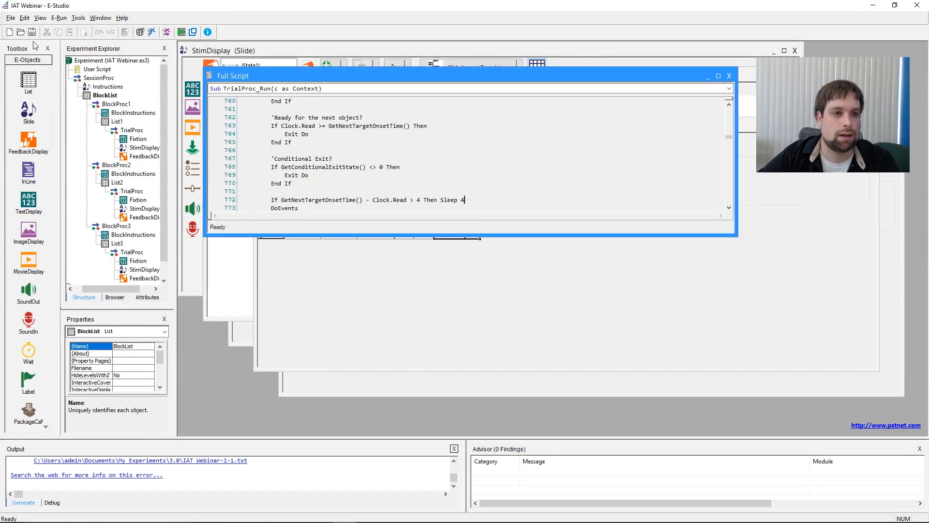
Step: Close all open object windows and set the weight of the BlockProc1 row in BlockList to 1
left_click(100, 18)
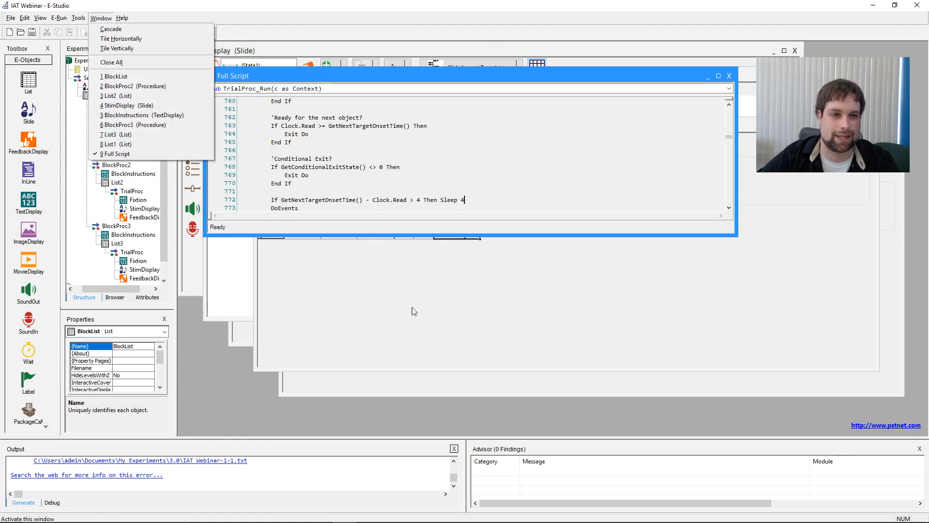
left_click(103, 65)
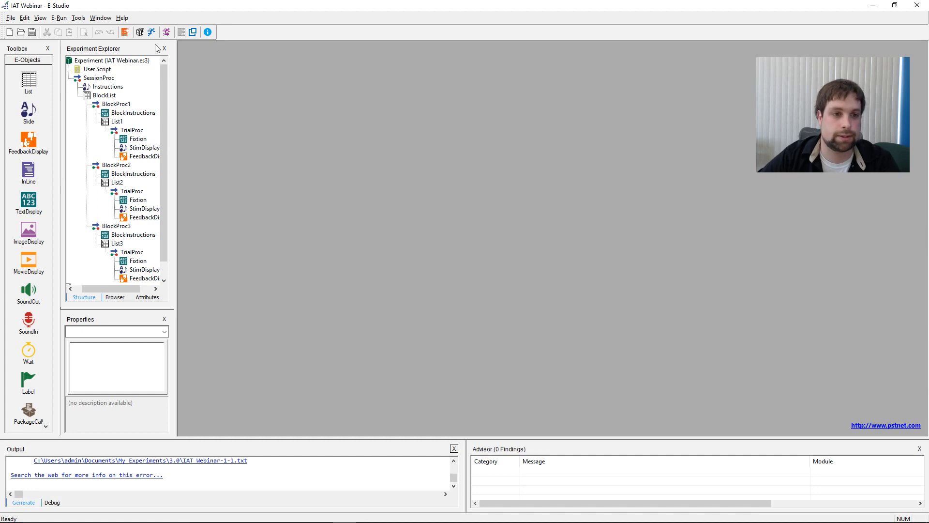
mouse_move(162, 67)
left_mouse_down()
mouse_move(168, 167)
mouse_move(167, 65)
left_mouse_up()
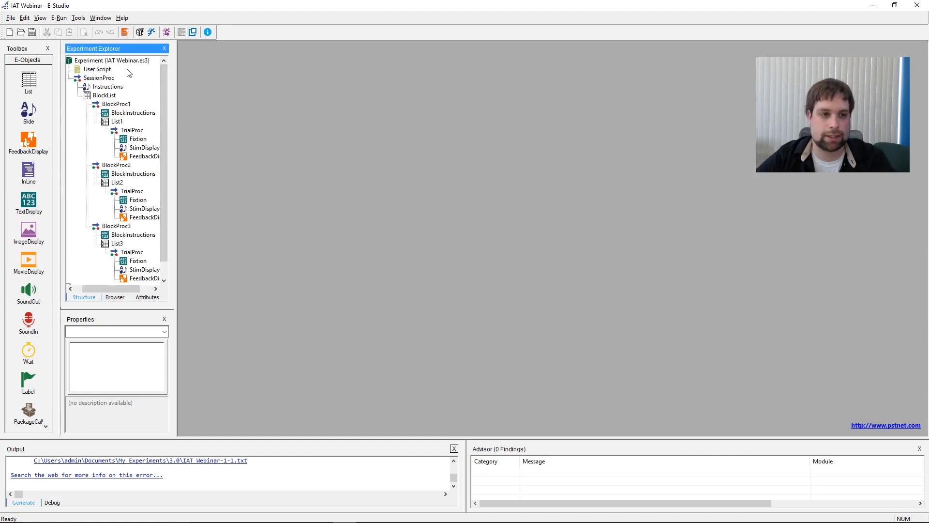
double_click(104, 94)
left_click(237, 146)
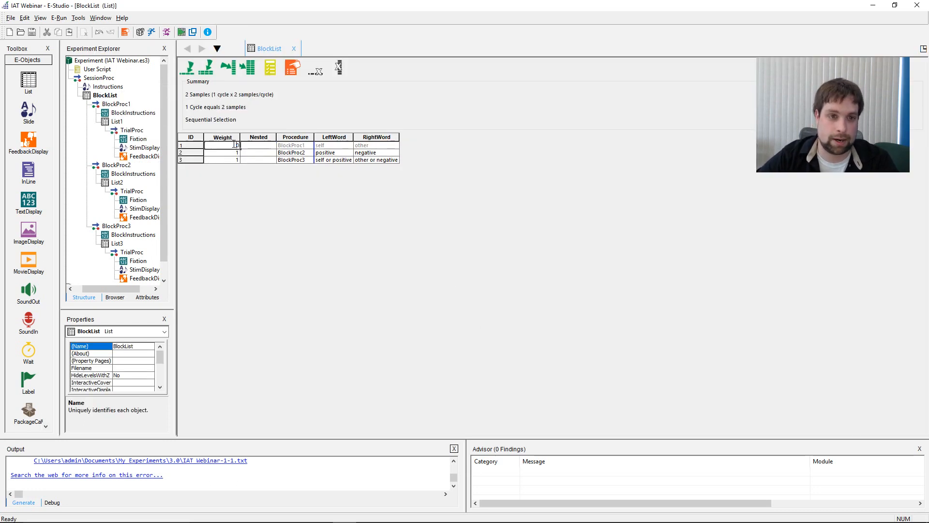
left_click(237, 145)
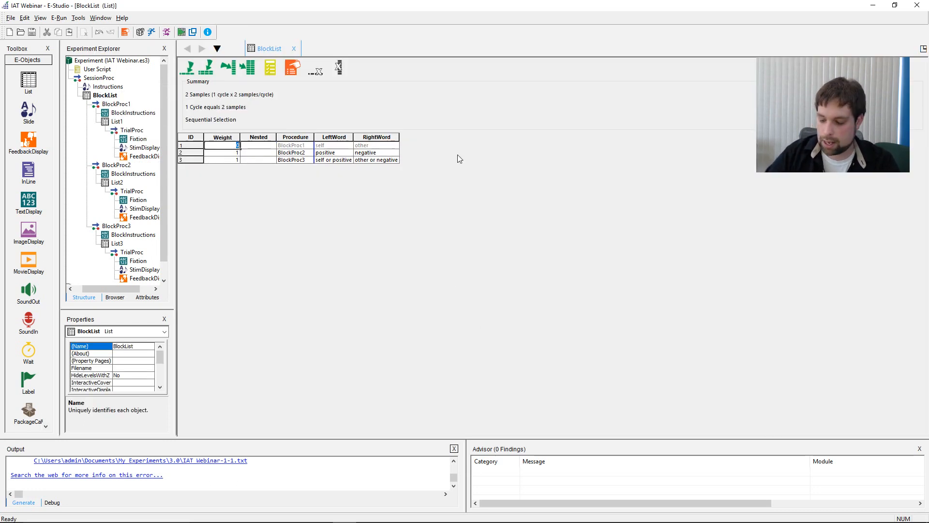
type("1")
key("Return")
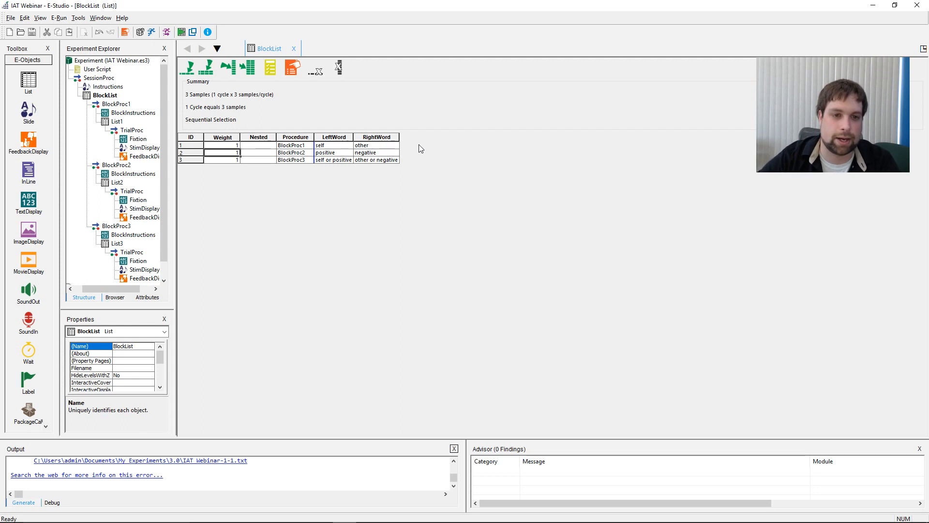
left_click(260, 145)
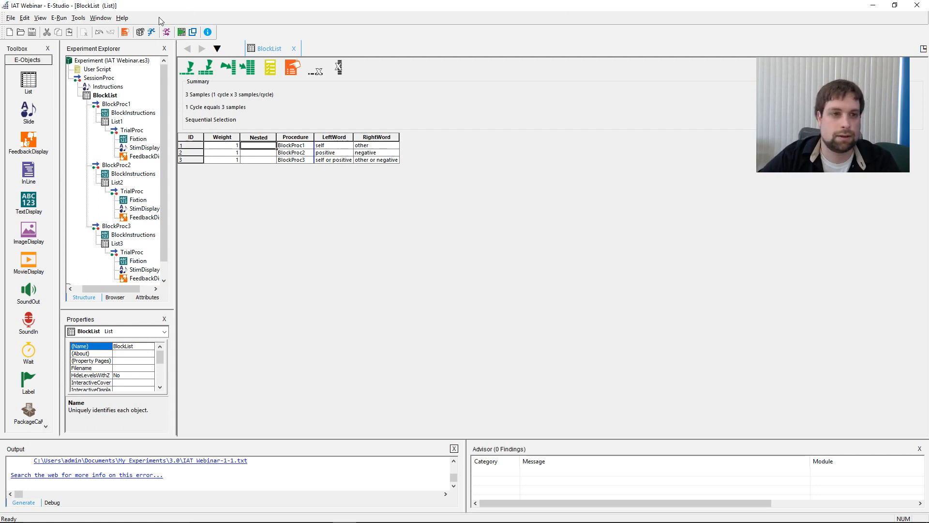
Step: Close all windows, reopen BlockList and review the LeftWord and RightWord entries of the BlockProc1 and BlockProc3 rows
left_click(101, 18)
left_click(112, 62)
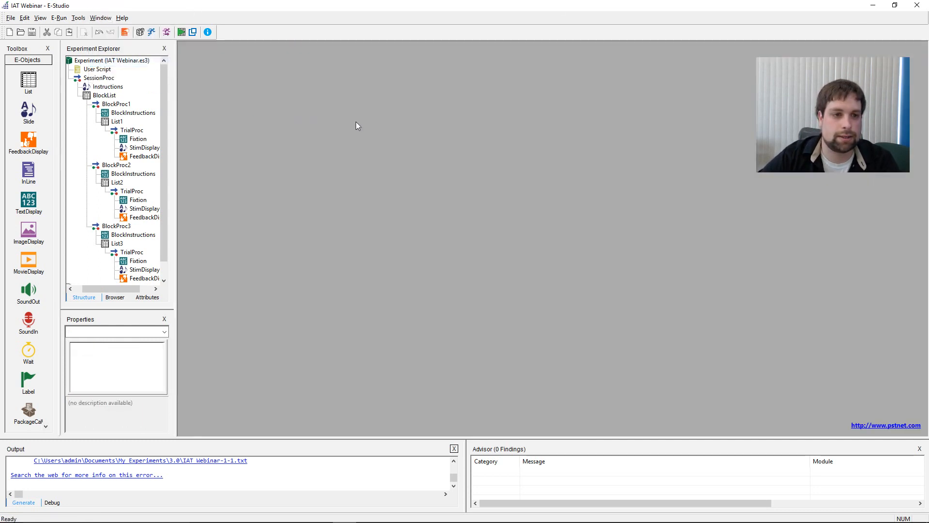
left_click_drag(166, 114, 167, 163)
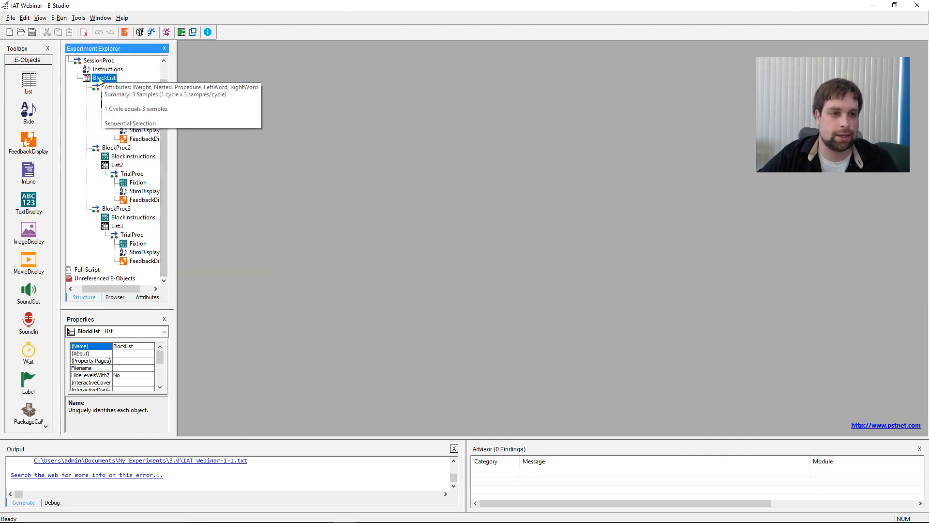
double_click(100, 80)
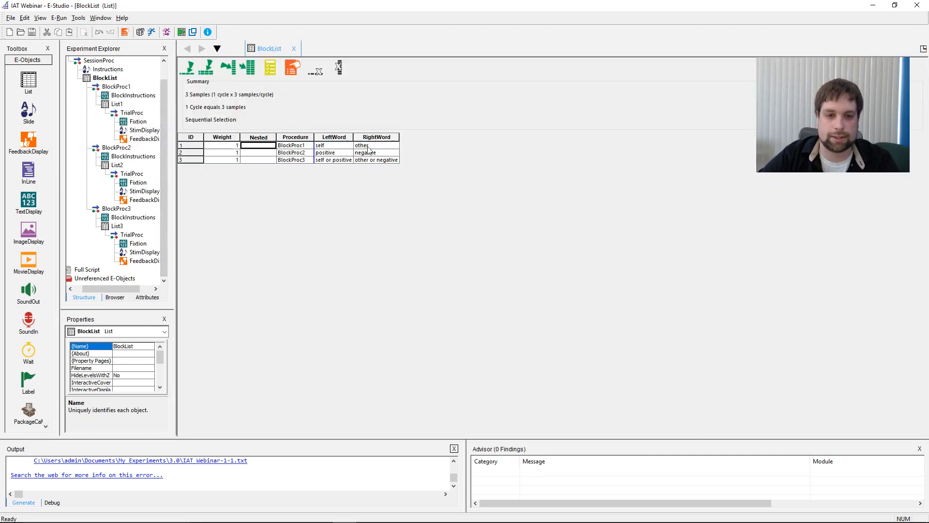
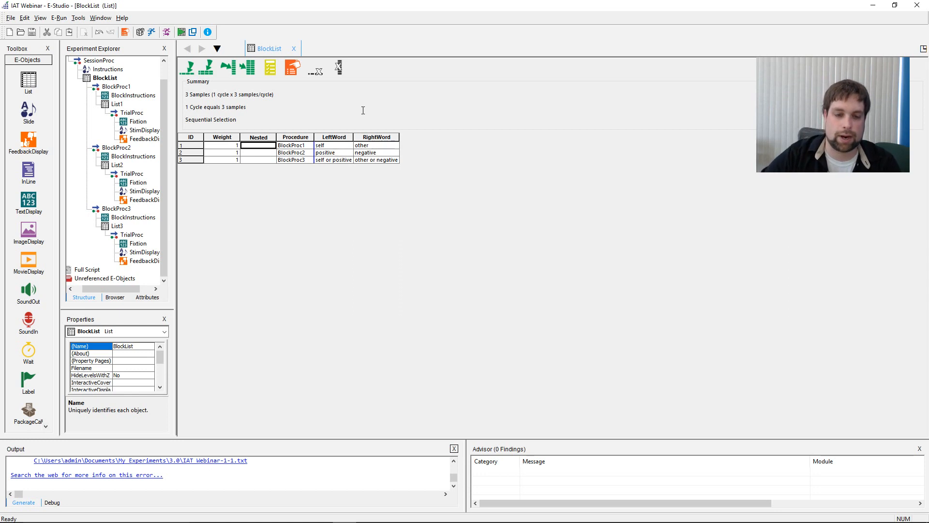
left_click(337, 145)
double_click(337, 160)
left_click(340, 147)
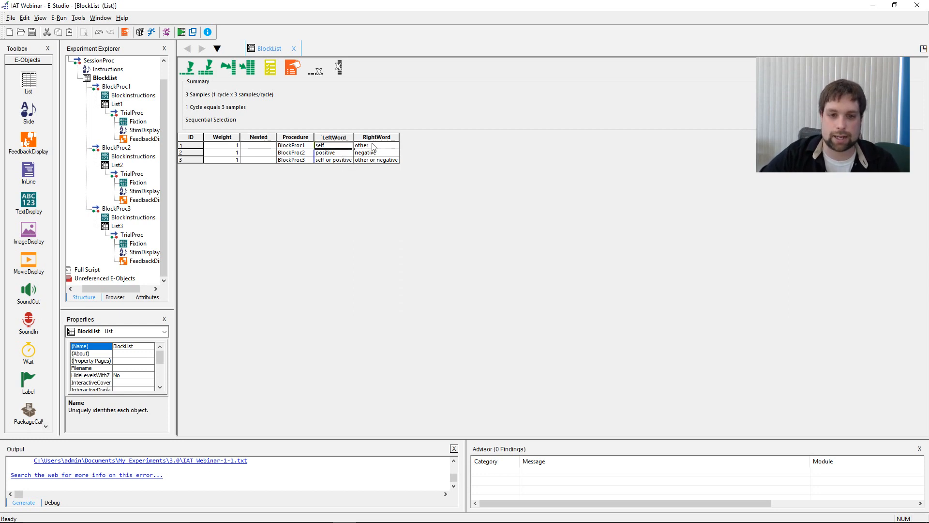
left_click(372, 145)
double_click(381, 161)
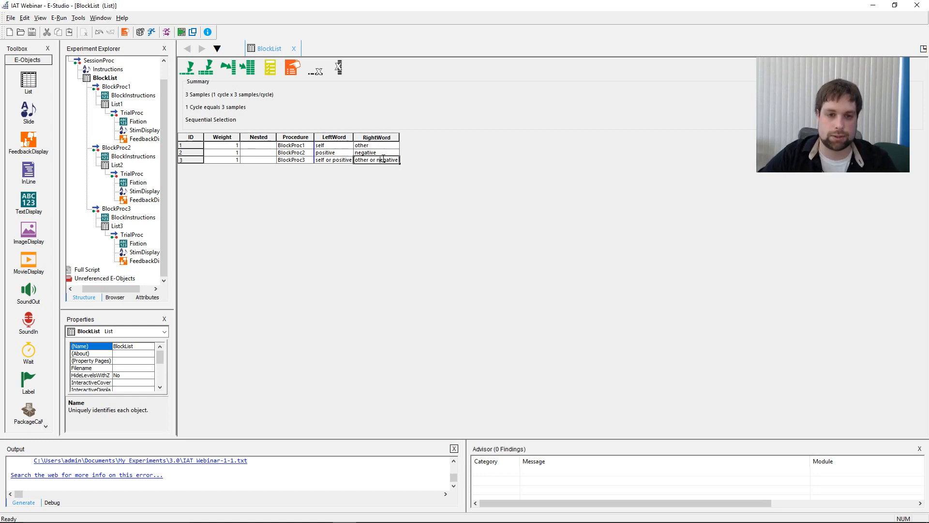
left_click(348, 147)
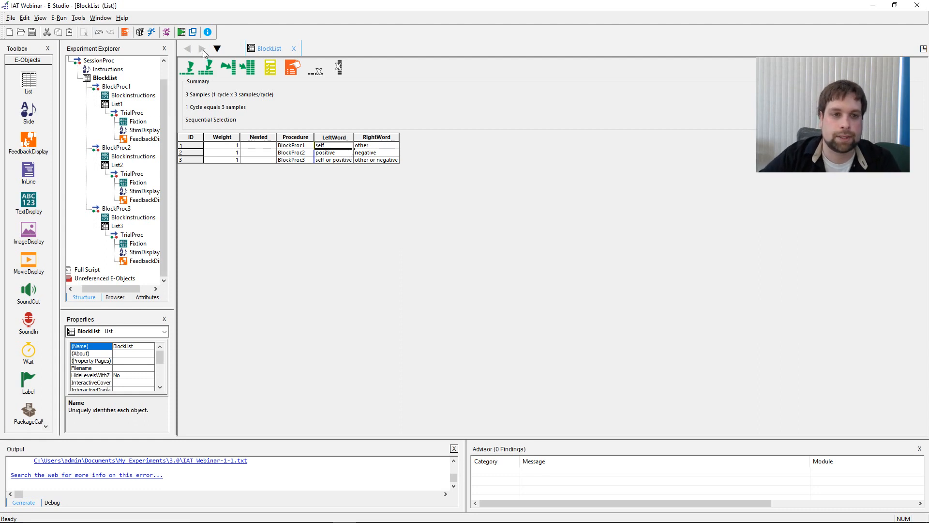
Step: Add a fourth row to BlockList with the procedure BlockProc4 and create that procedure
left_click(191, 75)
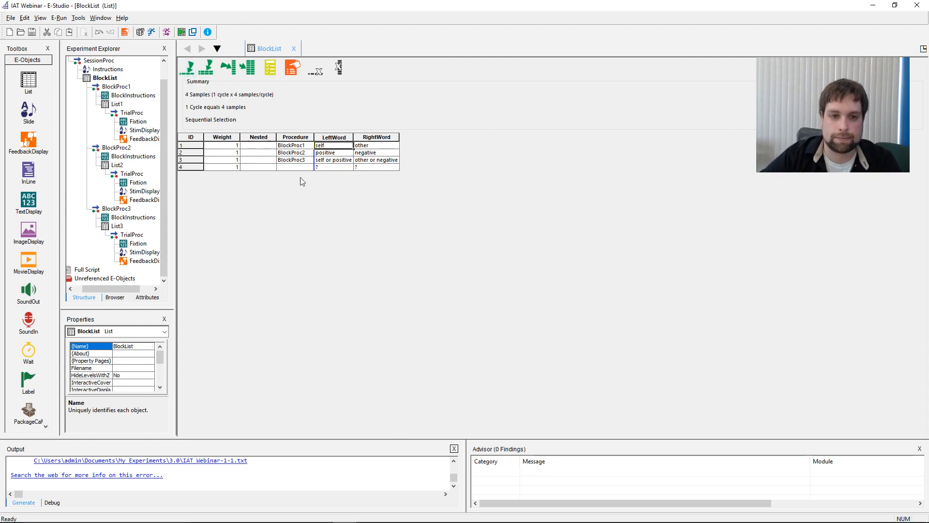
type("P")
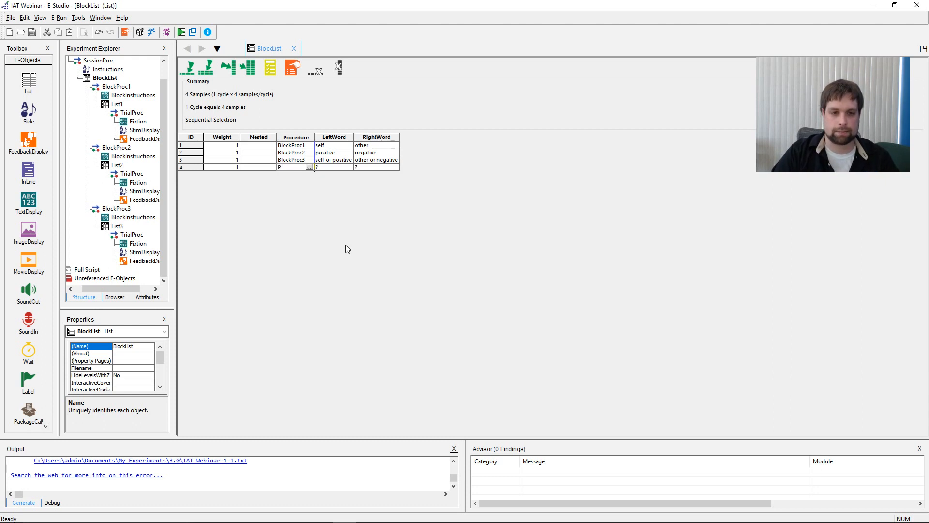
type("lockProc")
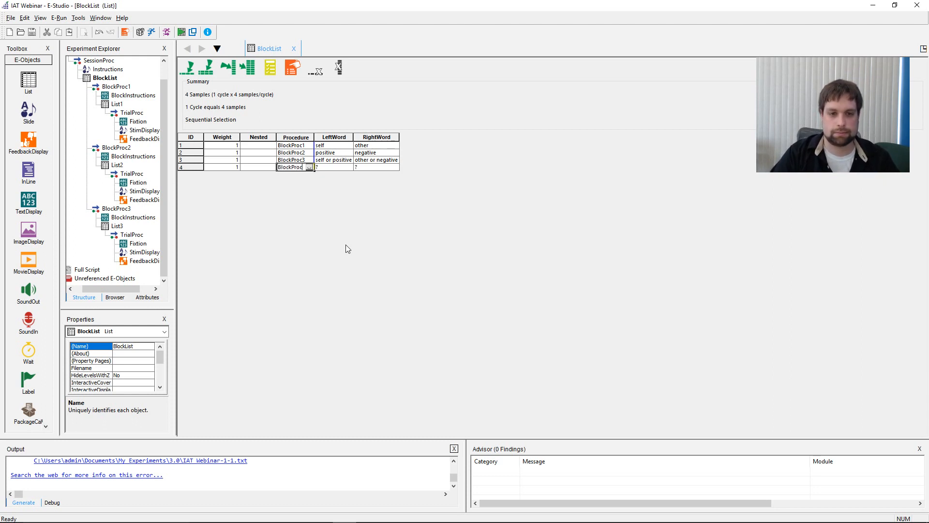
type("4")
key("Return")
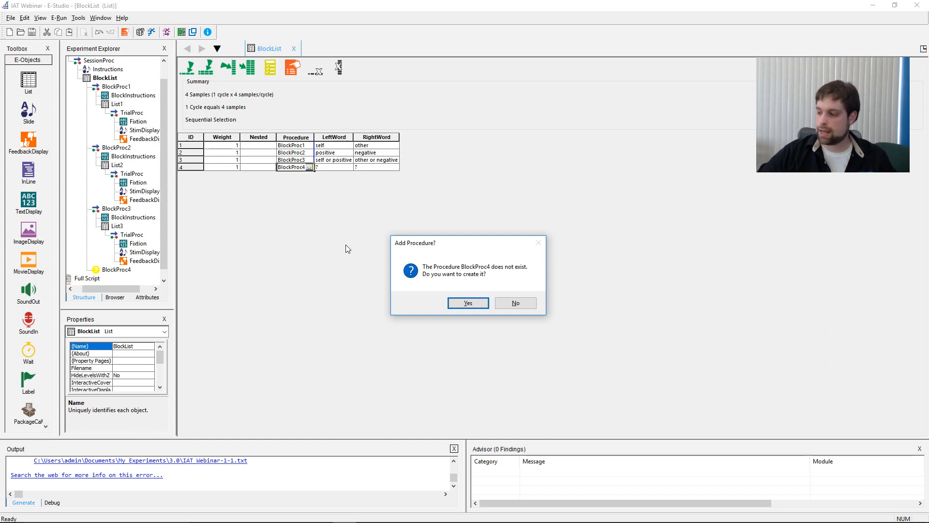
key("Return")
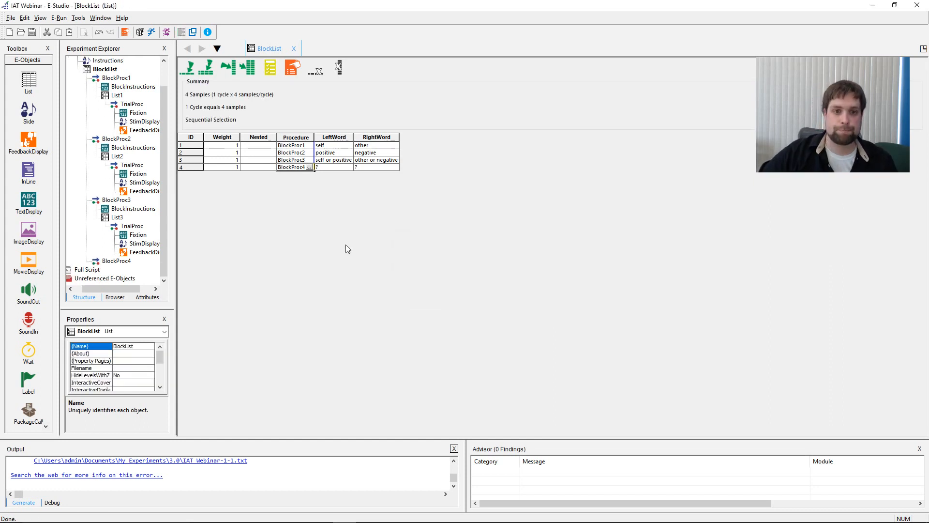
Step: Set the BlockProc4 row's LeftWord to other and its RightWord to self in BlockList
key("Tab")
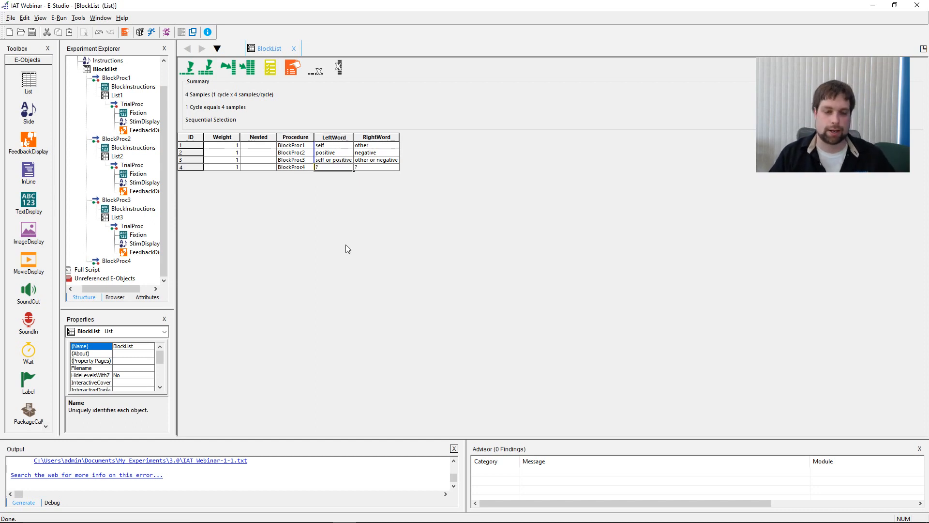
type("other")
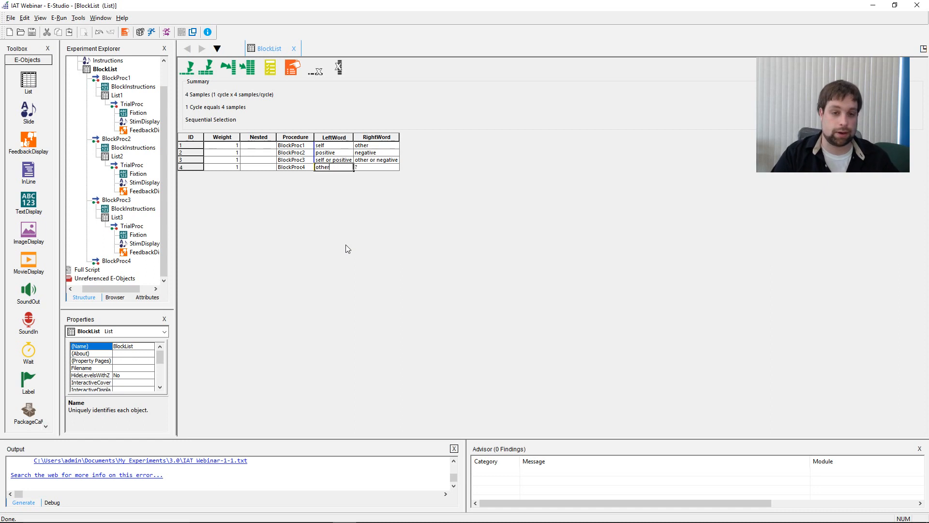
key("Tab")
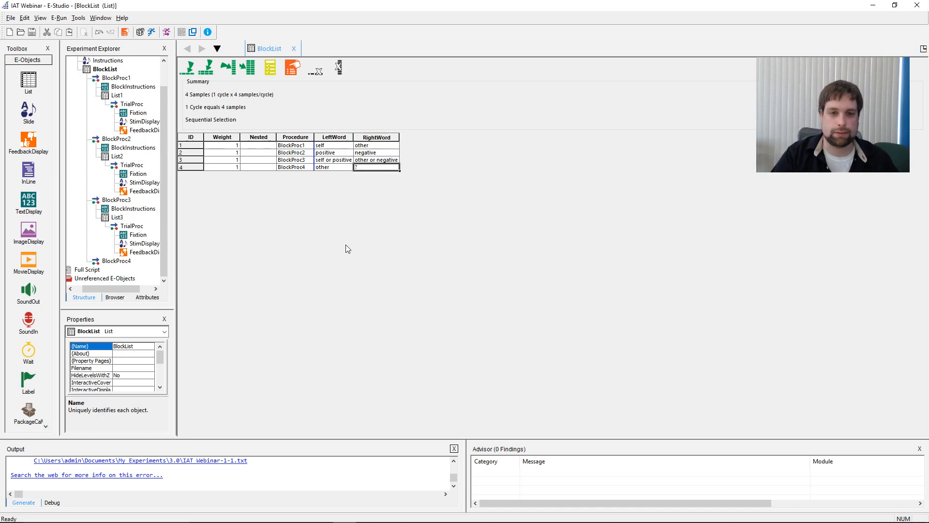
type("self")
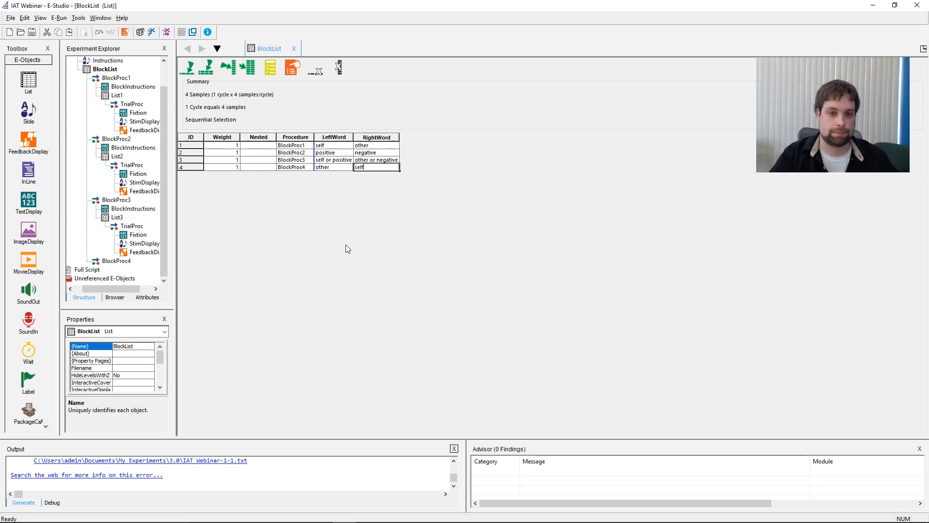
left_click(377, 160)
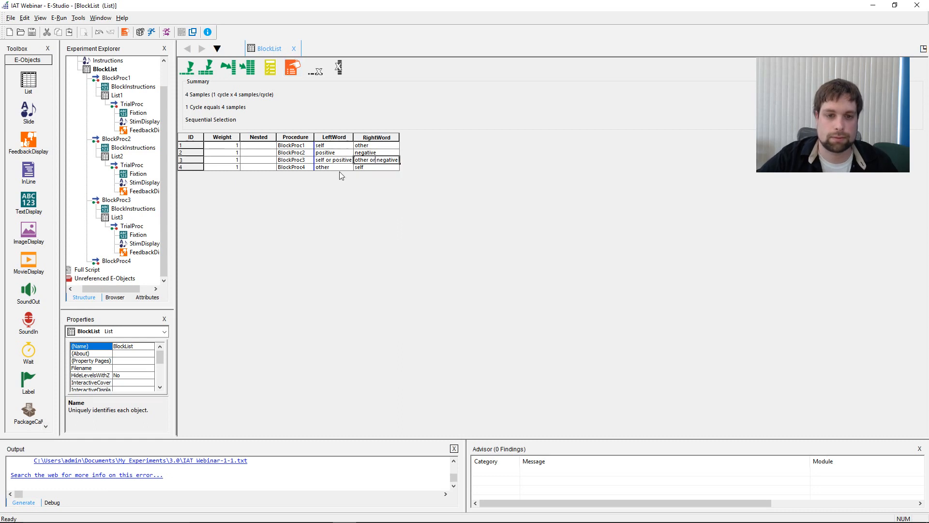
left_click(339, 169)
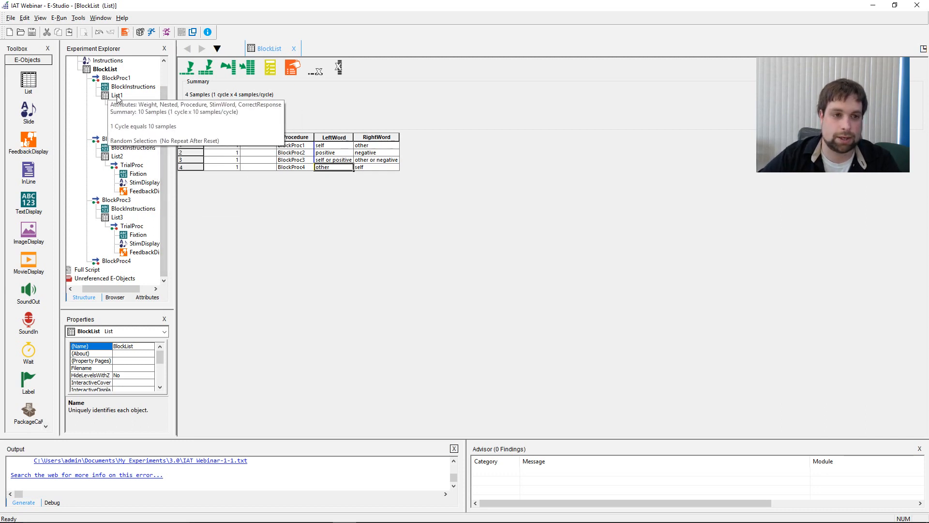
Step: Copy List1 from BlockProc1 and paste it with all its child objects into the BlockProc4 procedure
left_click(117, 96)
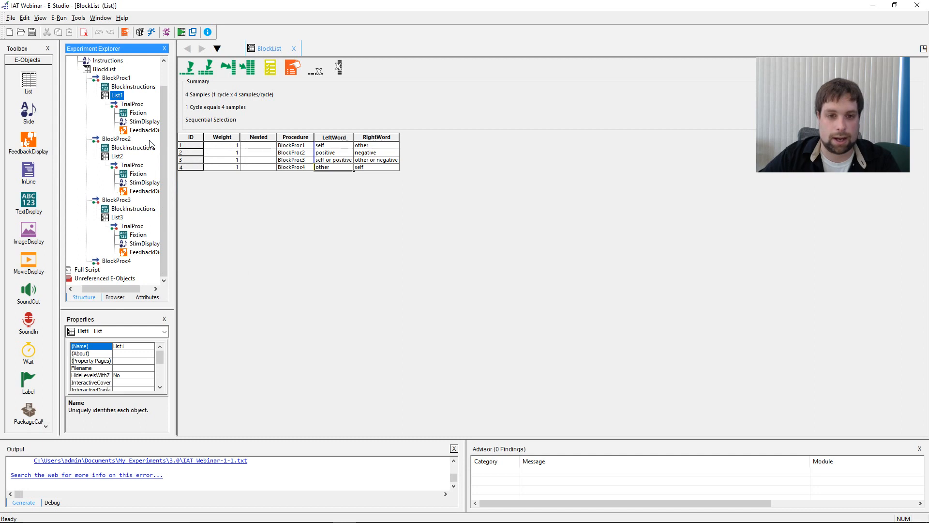
right_click(114, 95)
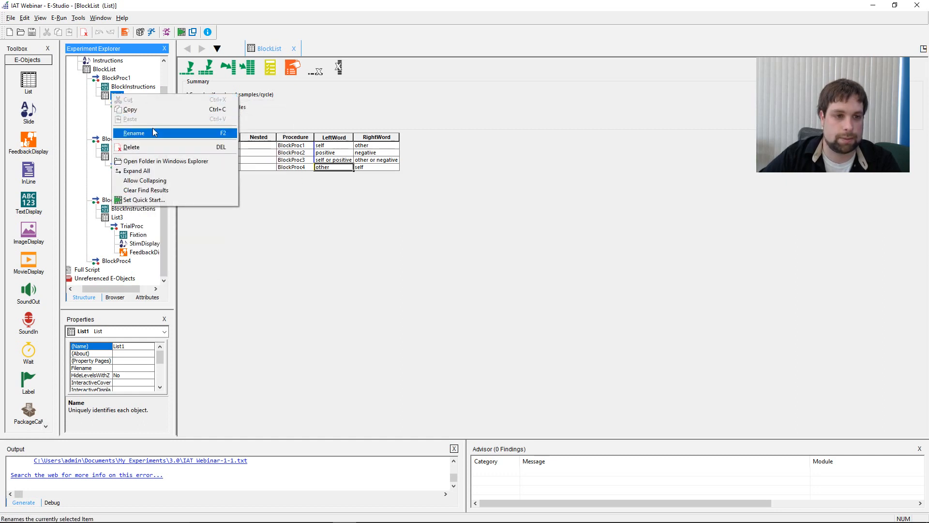
left_click(154, 113)
double_click(116, 260)
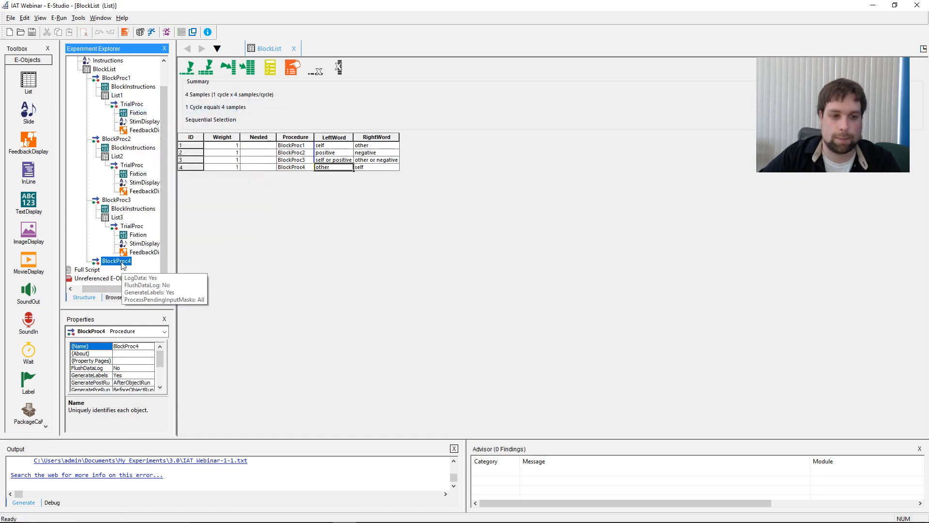
right_click(375, 205)
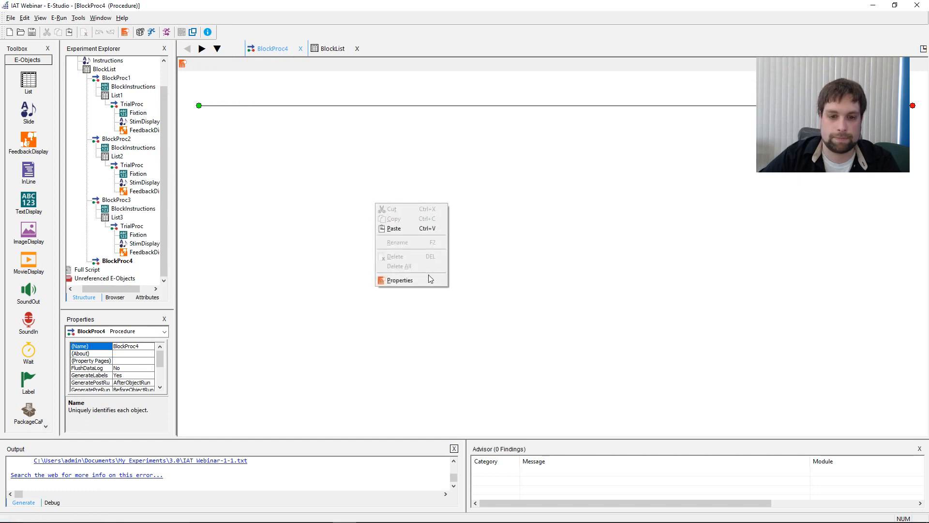
left_click(427, 228)
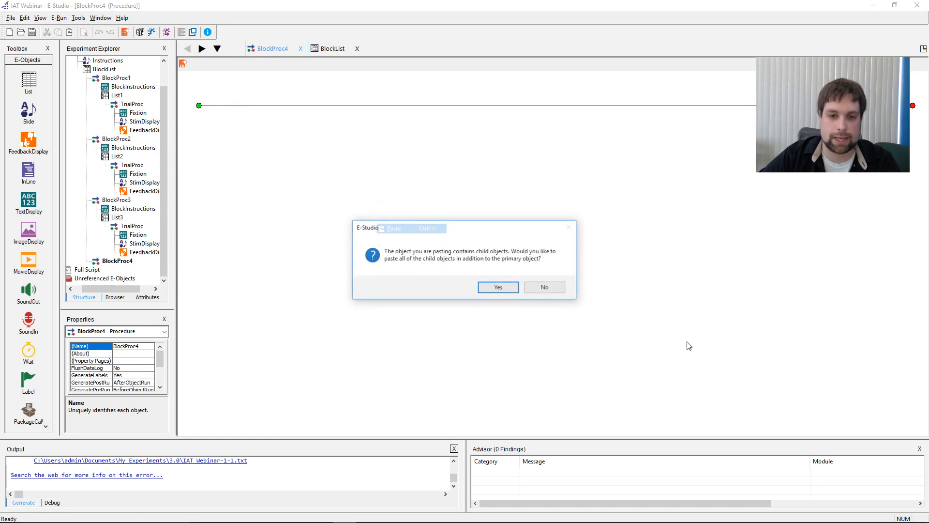
left_click(498, 287)
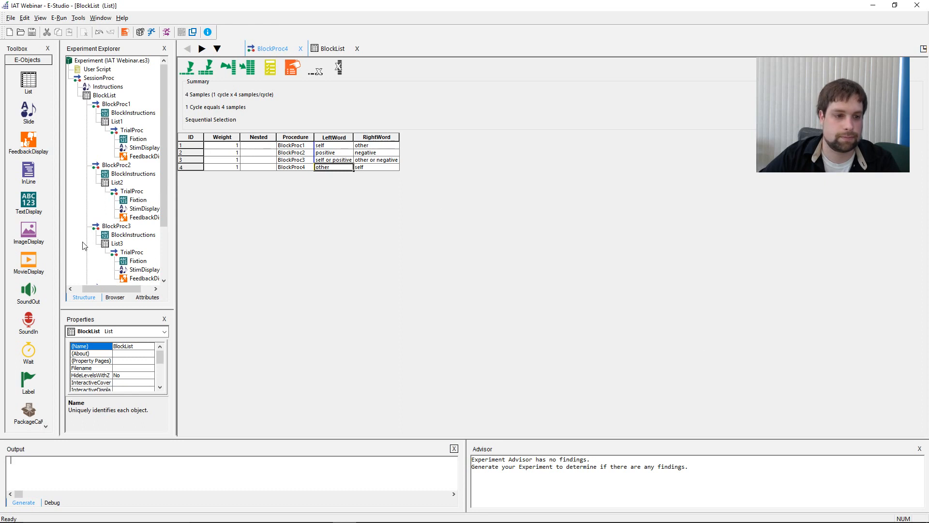
Step: Open List4 inside BlockProc4 and set CorrectResponse to q for the other-related words in rows 6 to 10
left_click_drag(166, 170, 166, 221)
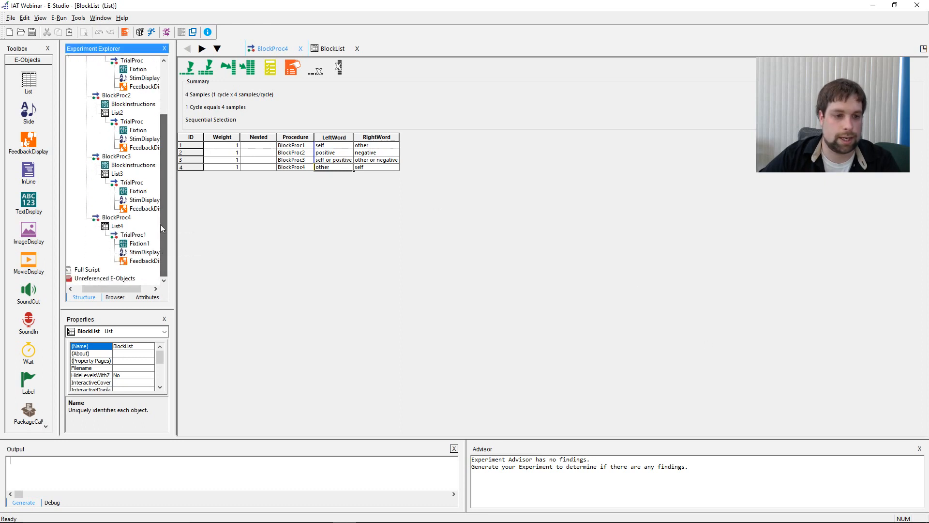
left_click(118, 217)
double_click(121, 217)
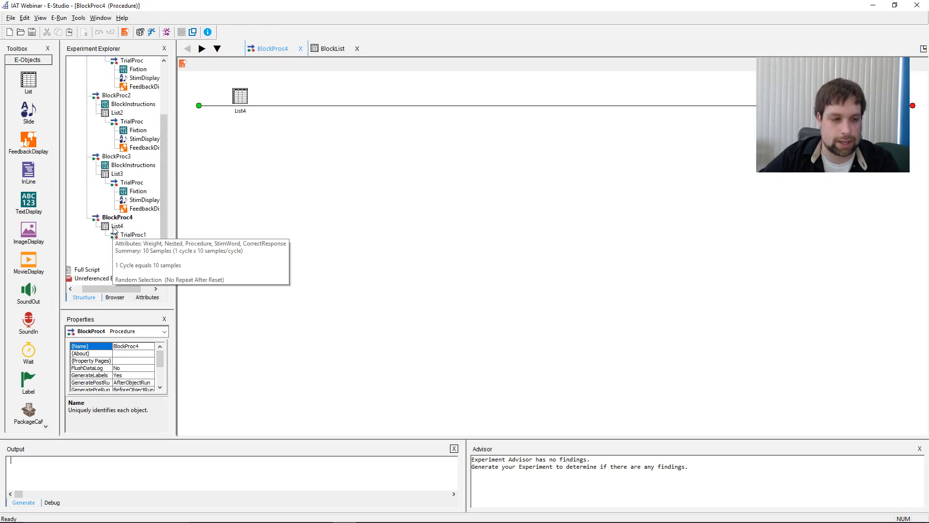
left_click(117, 226)
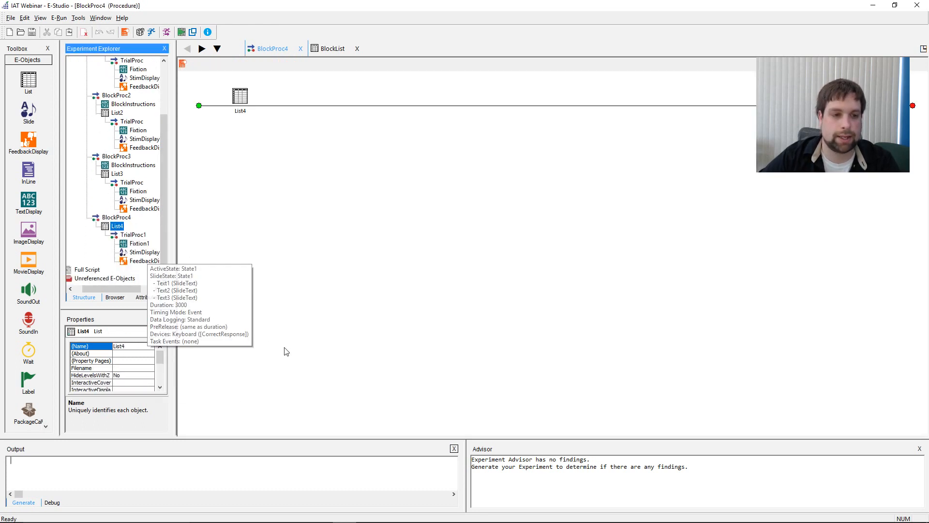
double_click(240, 97)
left_click_drag(340, 146, 341, 213)
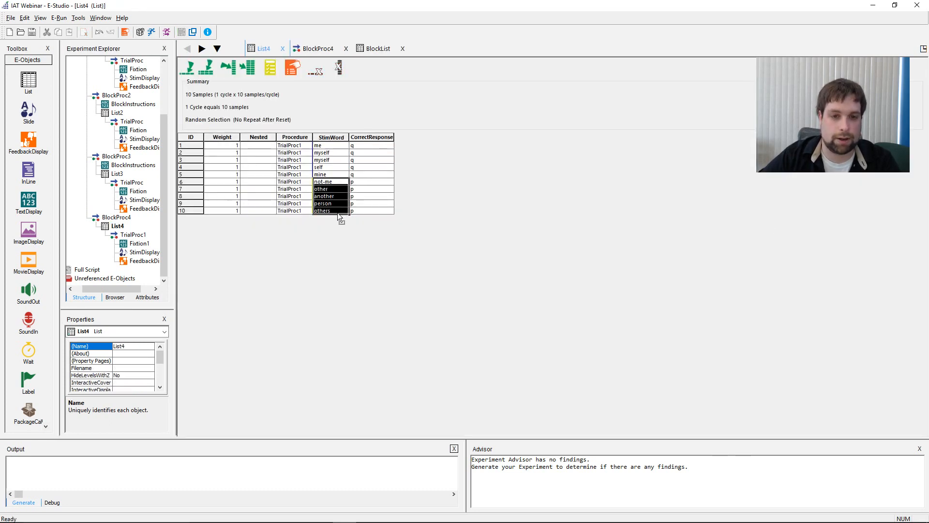
left_click_drag(378, 145, 382, 174)
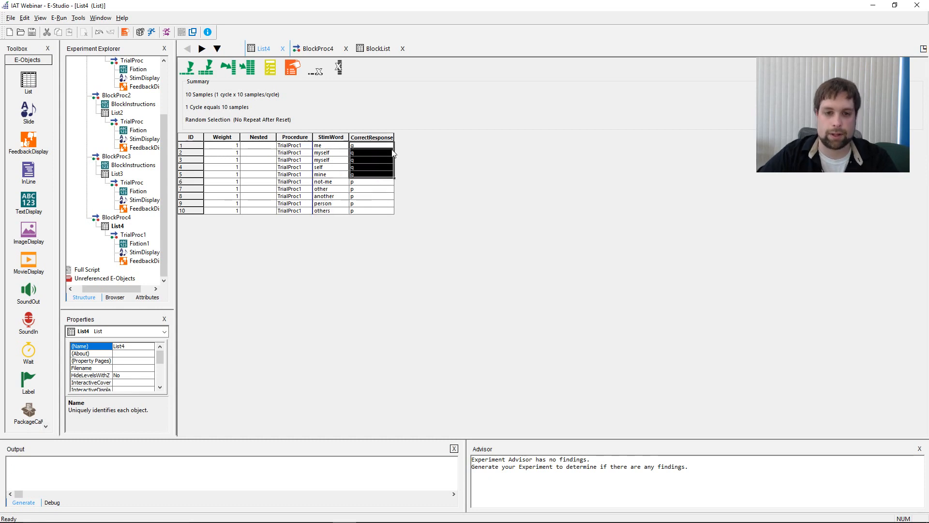
right_click(383, 161)
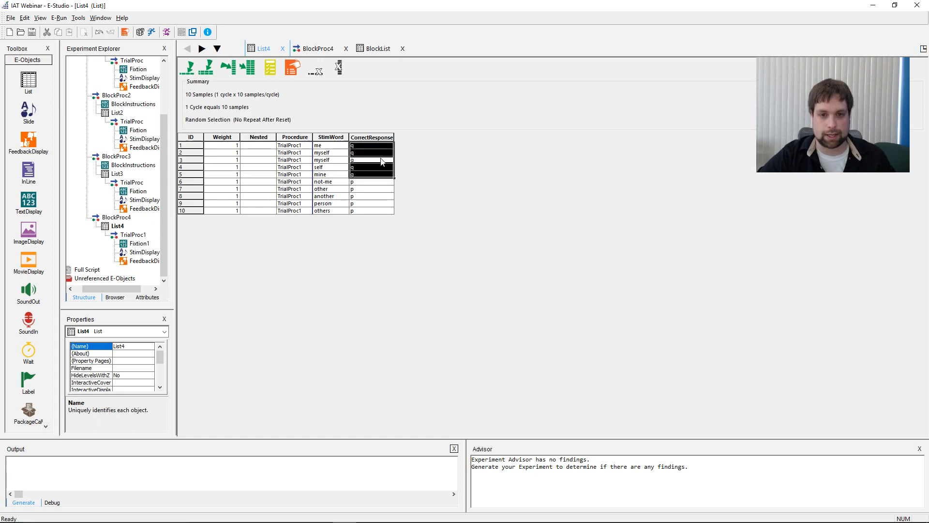
left_click(410, 164)
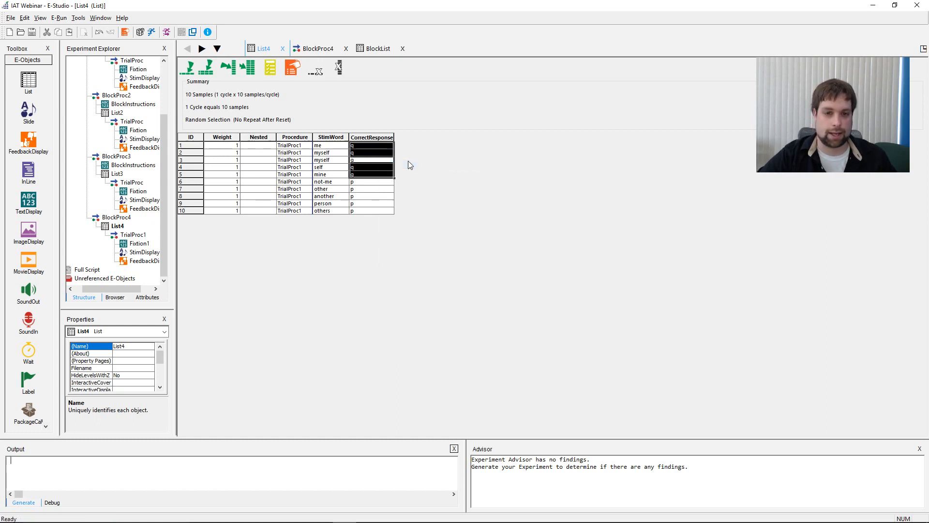
left_click_drag(363, 146, 376, 210)
key("ctrl+v")
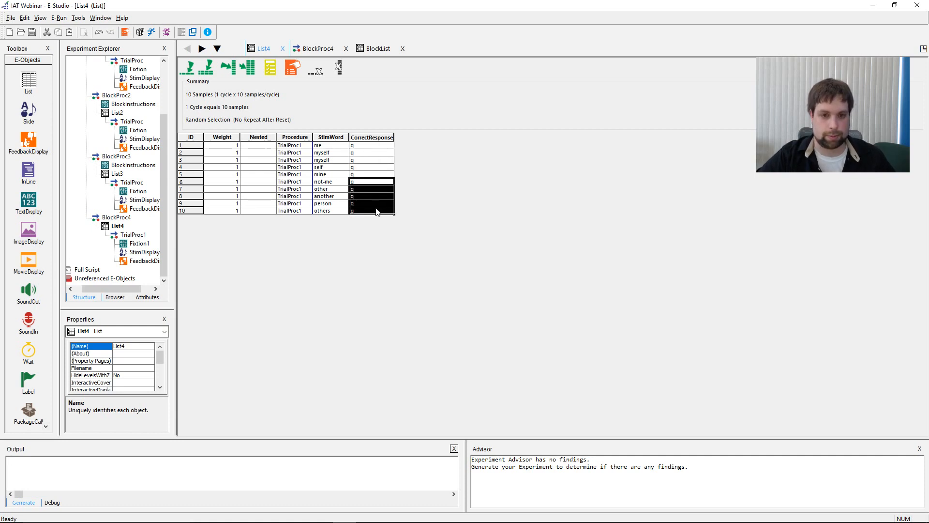
Step: Set CorrectResponse to p for the self-related words in rows 1 to 5 of List4
left_click_drag(372, 146, 373, 173)
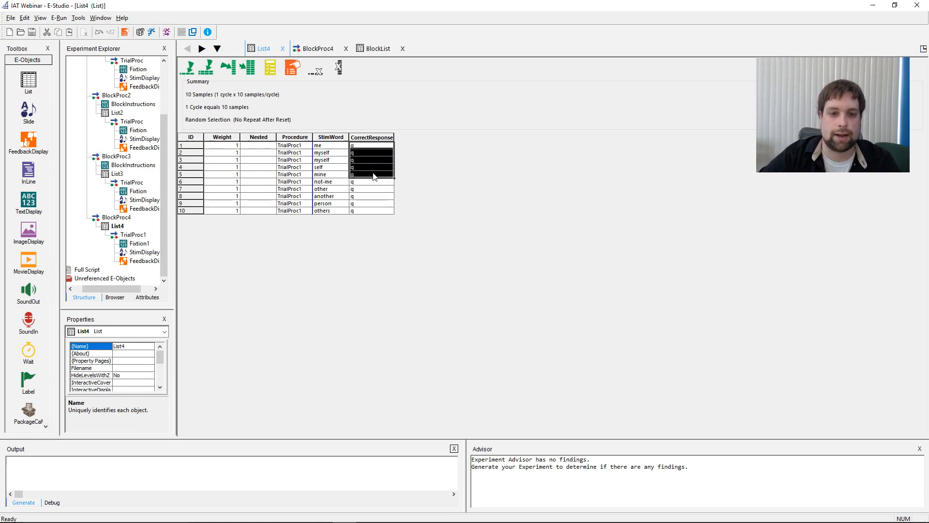
type("p")
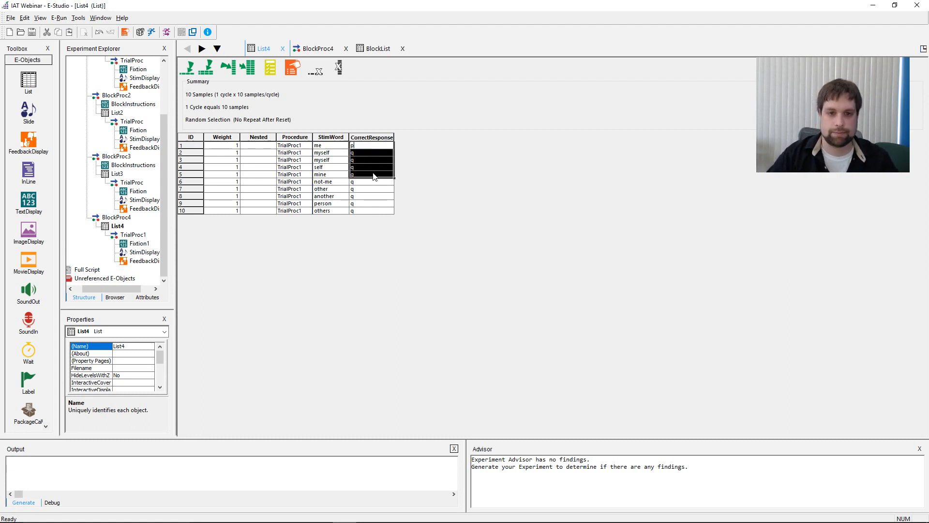
key("Return")
type("p")
key("Return")
type("p")
key("Return")
type("p")
key("Return")
type("p")
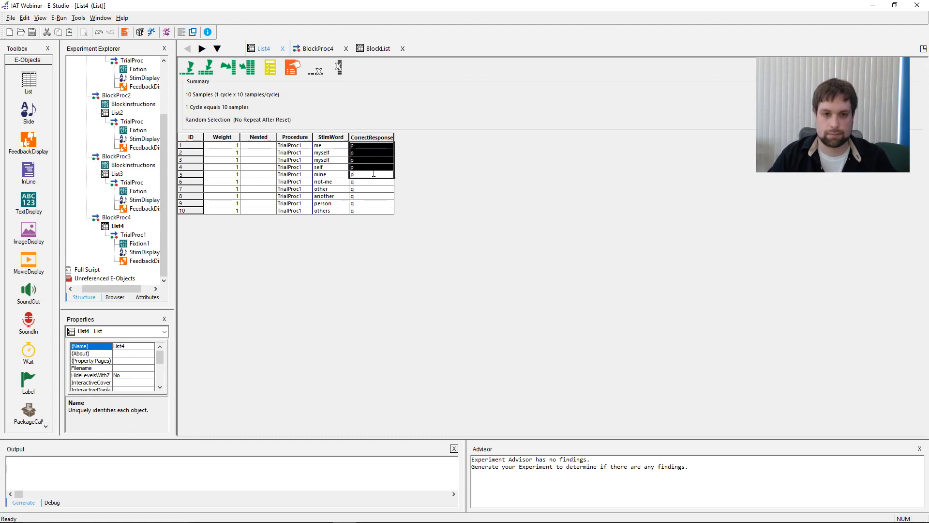
key("Return")
Step: Review how the StimWord entries in List4 are paired with their CorrectResponse keys
left_click_drag(331, 146, 333, 182)
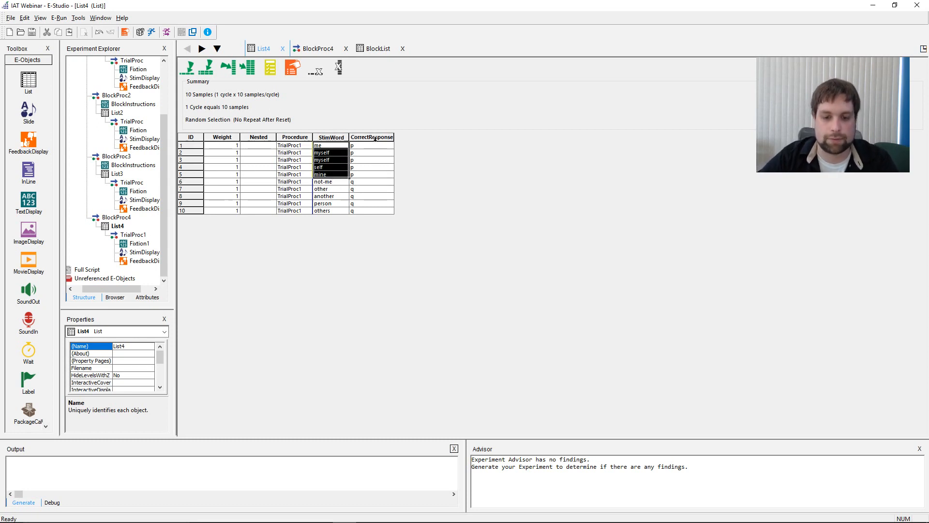
left_click_drag(384, 182, 384, 211)
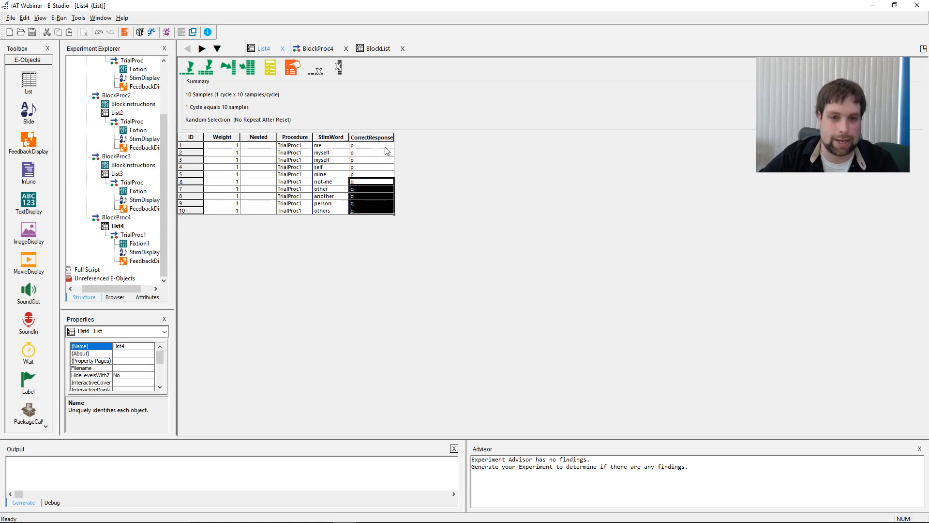
left_click_drag(386, 148, 383, 175)
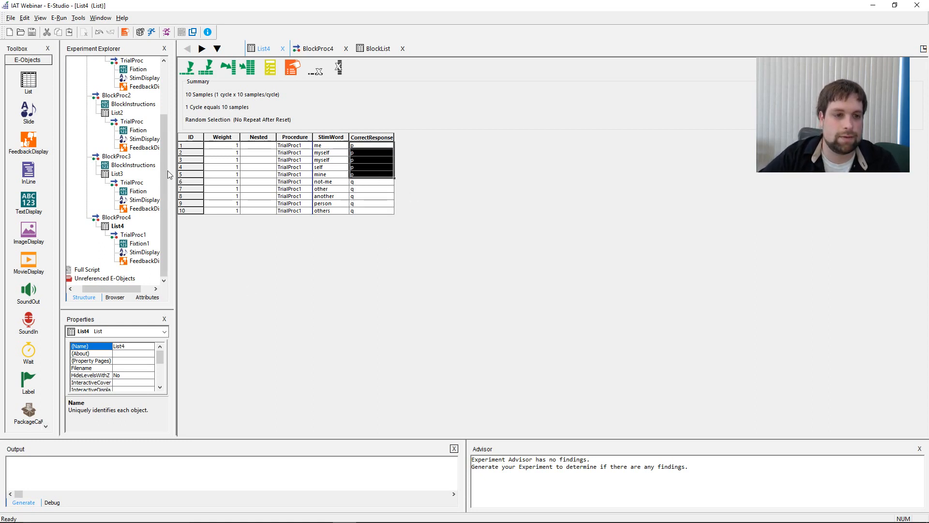
mouse_move(165, 189)
left_mouse_down()
mouse_move(161, 121)
mouse_move(171, 191)
left_mouse_up()
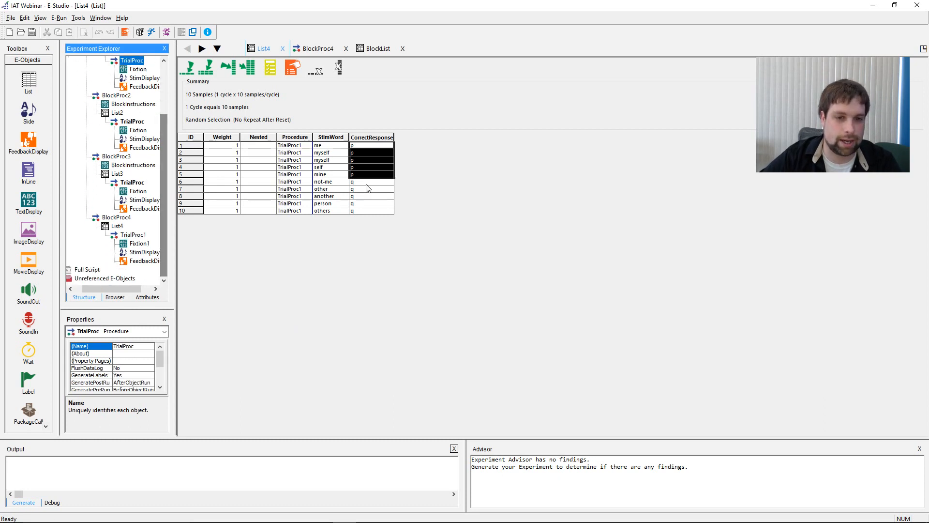
left_click(367, 183)
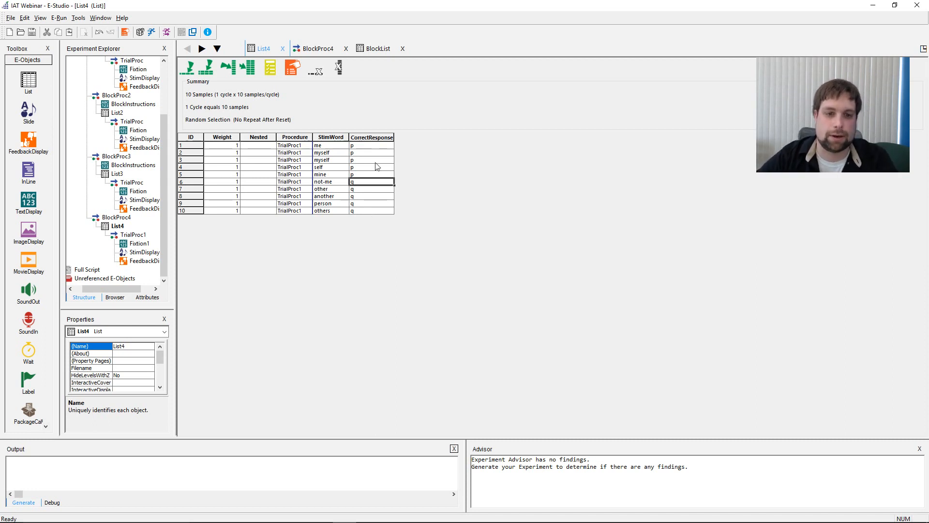
mouse_move(370, 144)
left_mouse_down()
mouse_move(378, 206)
mouse_move(382, 149)
left_mouse_up()
left_click(375, 191)
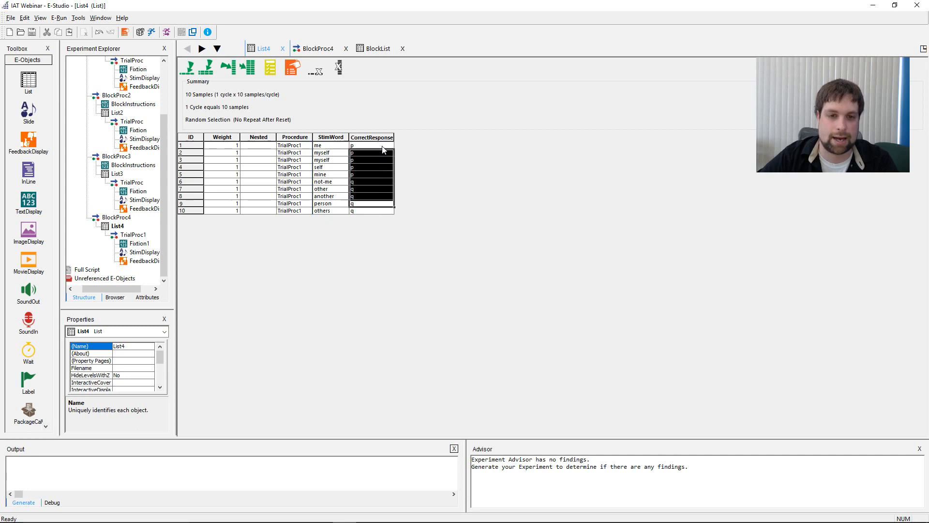
left_click(382, 146)
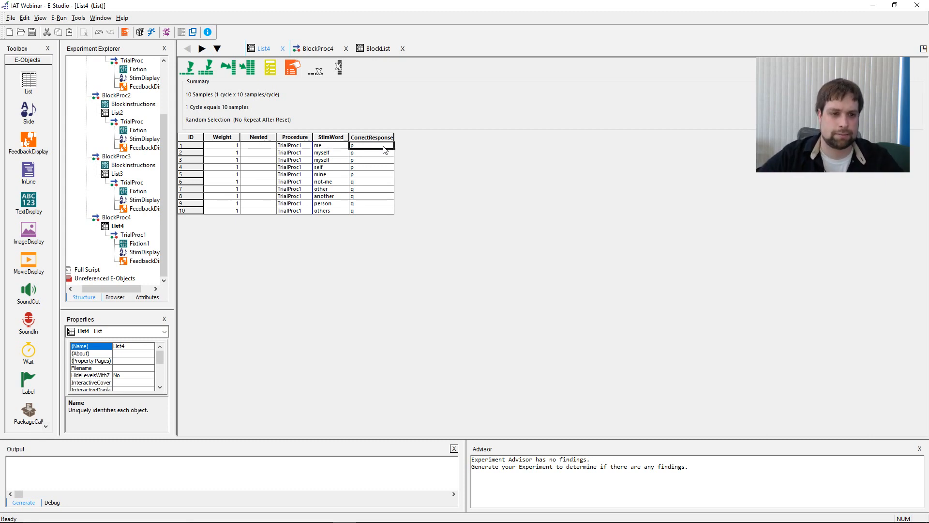
Step: Add the existing BlockInstructions object to the BlockProc4 procedure ahead of List4
double_click(125, 219)
left_click(444, 220)
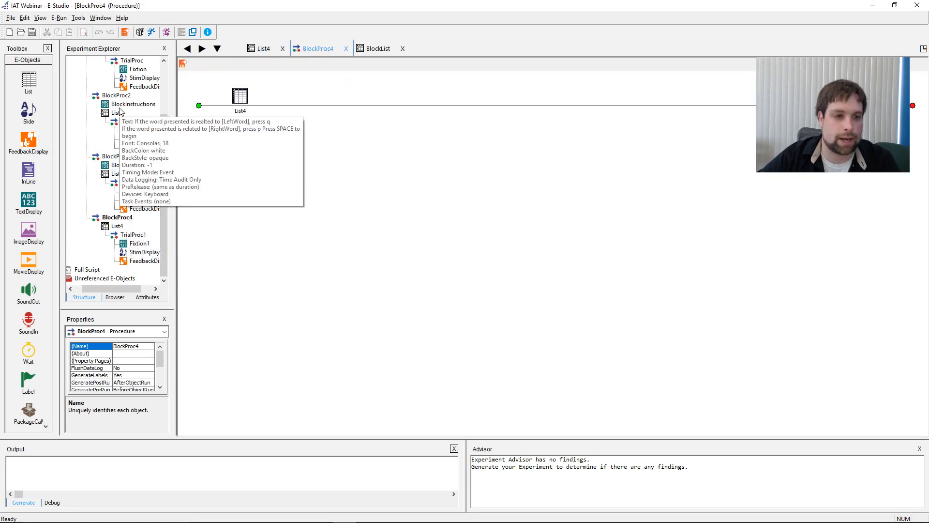
left_click_drag(121, 104, 223, 105)
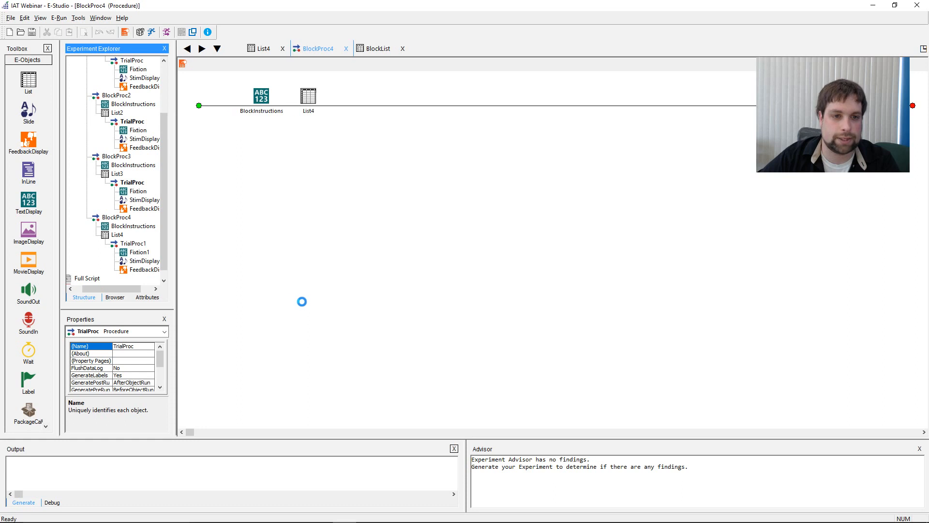
Step: Open BlockInstructions and check its [LeftWord] and [RightWord] attribute references
double_click(238, 114)
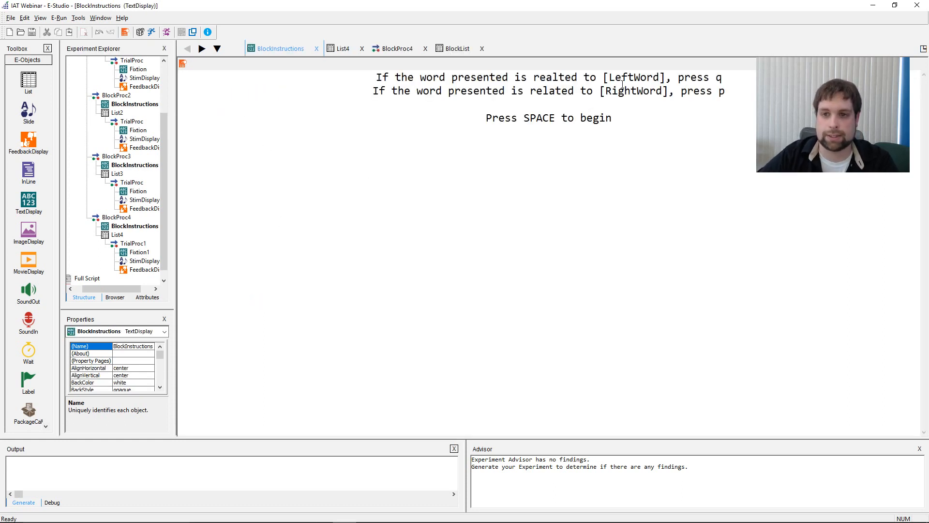
left_click_drag(607, 78, 670, 79)
left_click(747, 84)
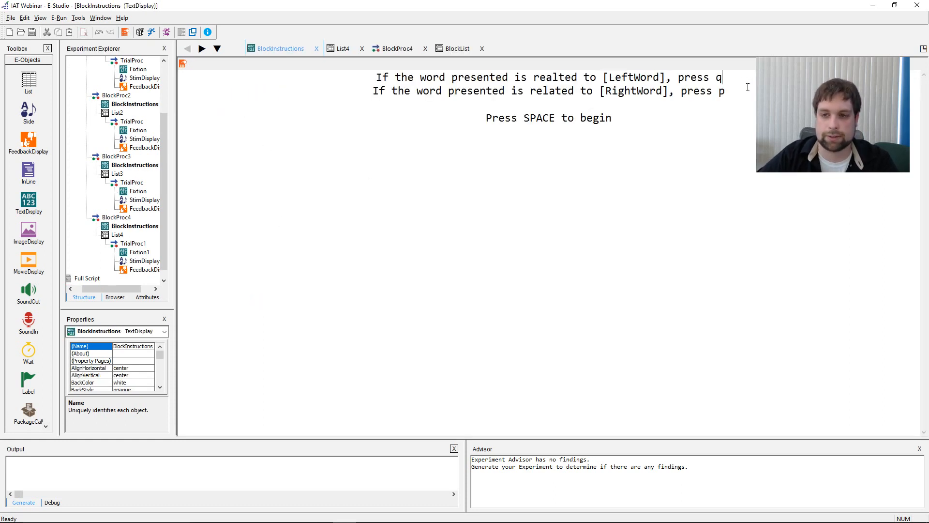
left_click_drag(599, 88, 673, 92)
left_click(685, 151)
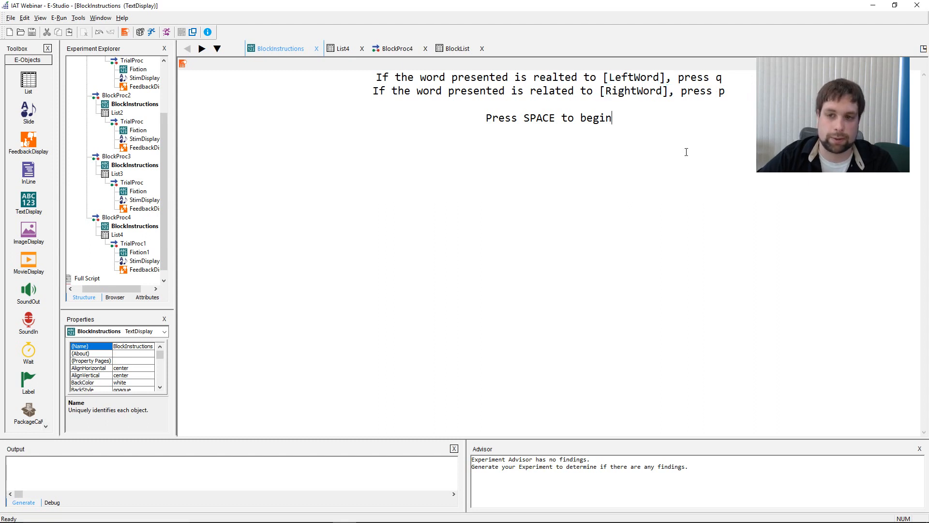
Step: Open BlockList and review the LeftWord and RightWord pairings of BlockProc3 and BlockProc4
left_click_drag(163, 147, 164, 94)
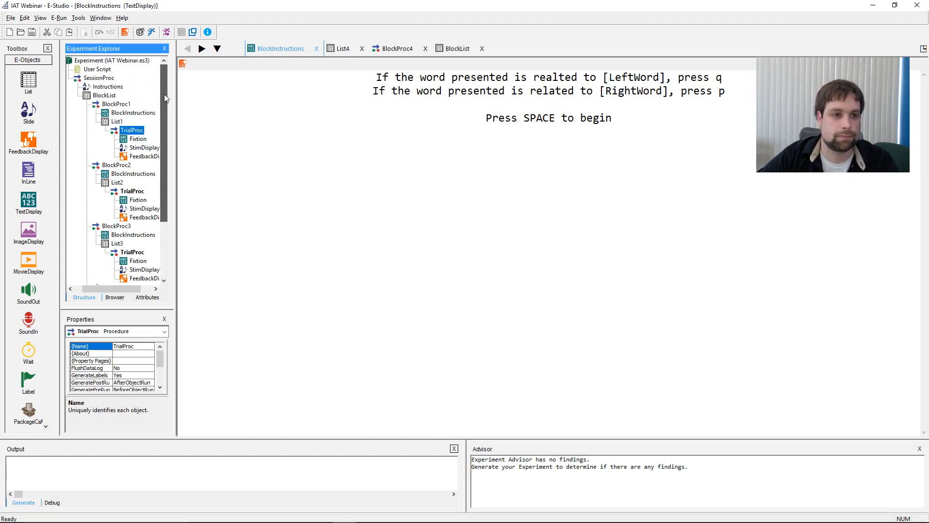
double_click(111, 95)
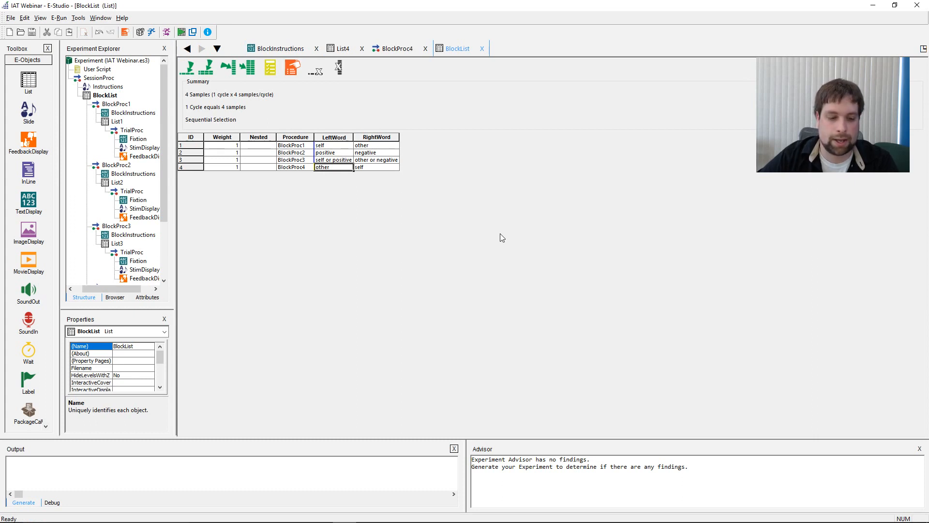
left_click_drag(337, 160, 386, 167)
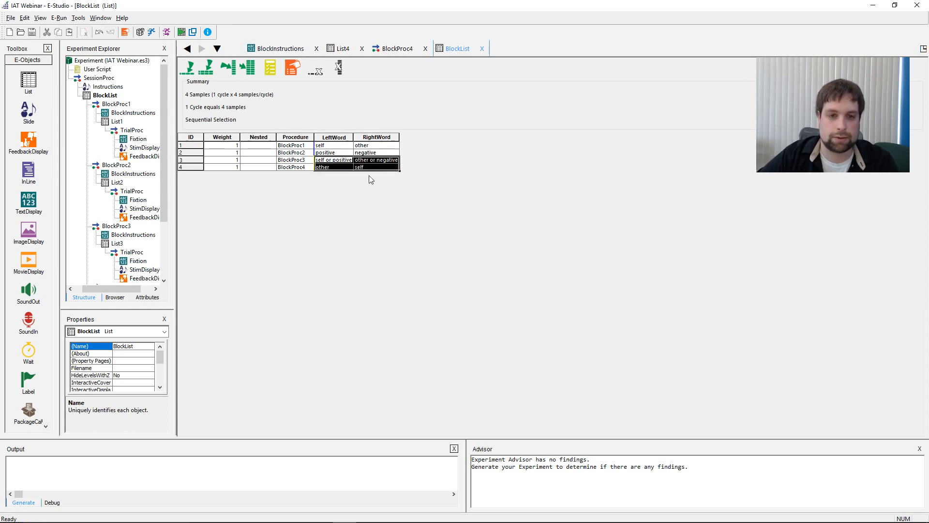
left_click(364, 168)
left_click(344, 161)
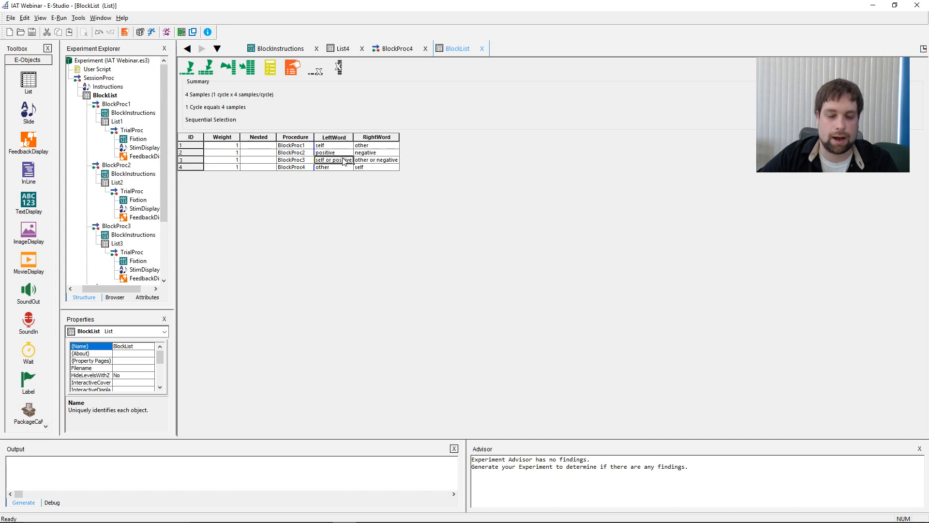
left_click(344, 161)
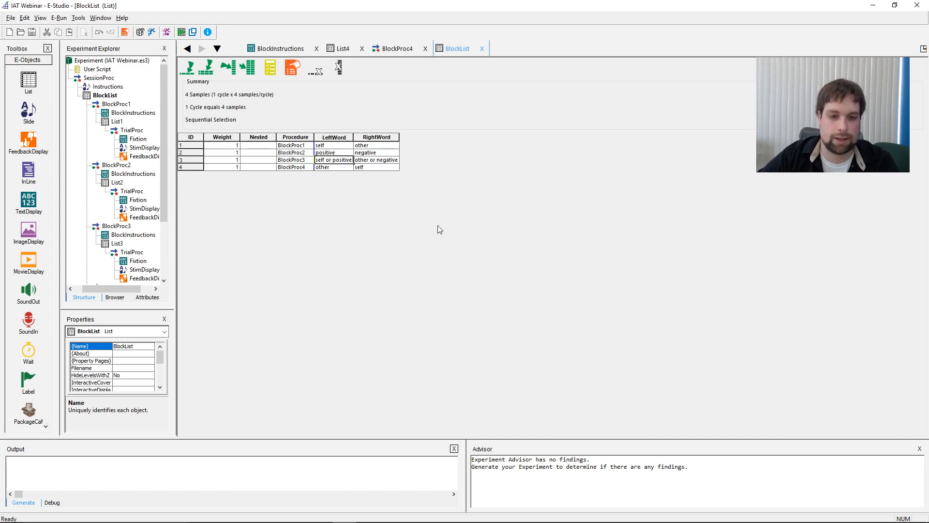
left_click(383, 160)
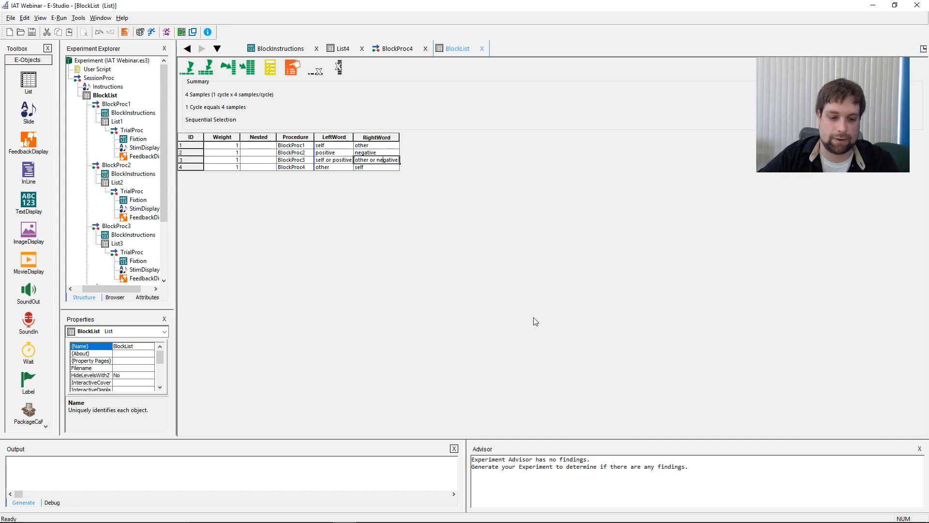
left_click(333, 160)
left_click_drag(329, 160, 358, 161)
left_click(363, 160)
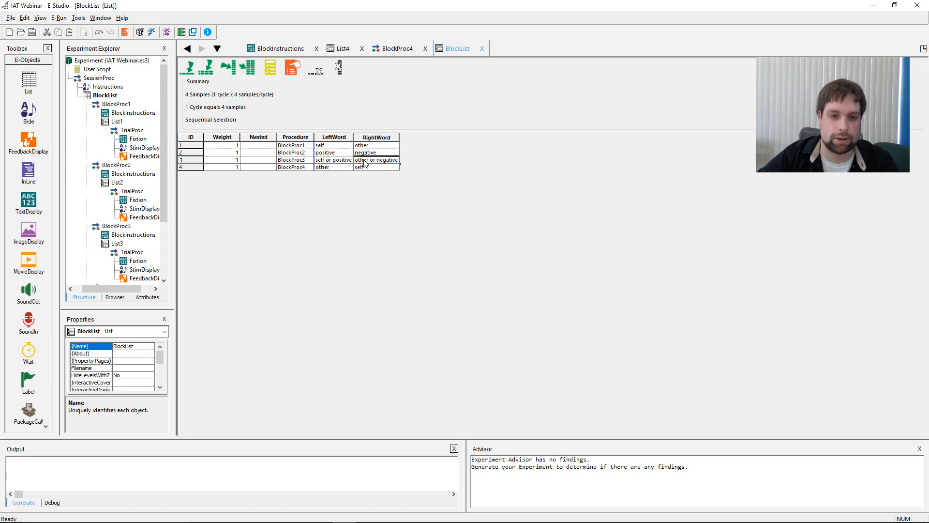
left_click(345, 160)
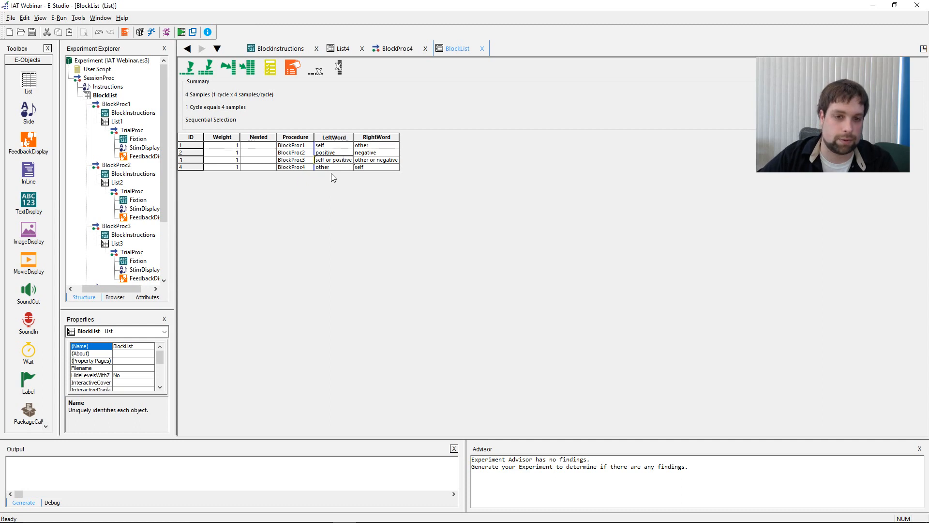
left_click(391, 160)
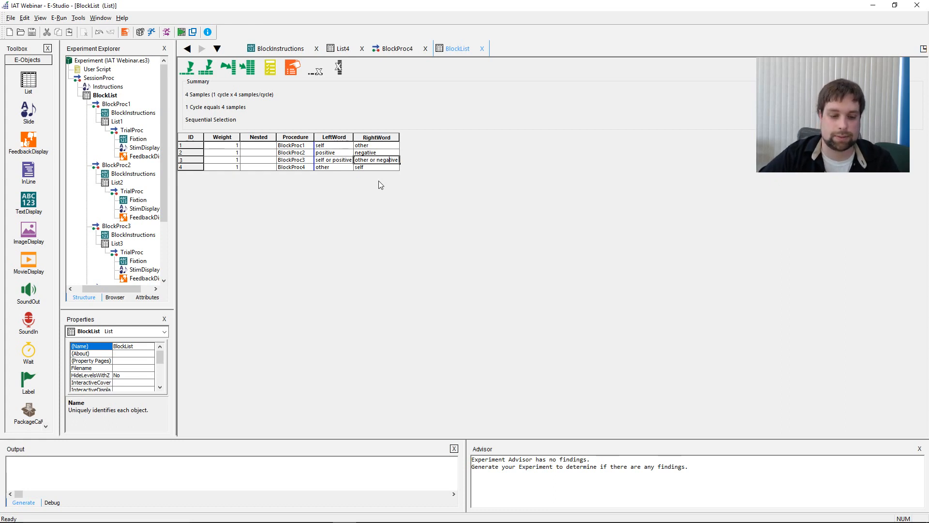
left_click(318, 162)
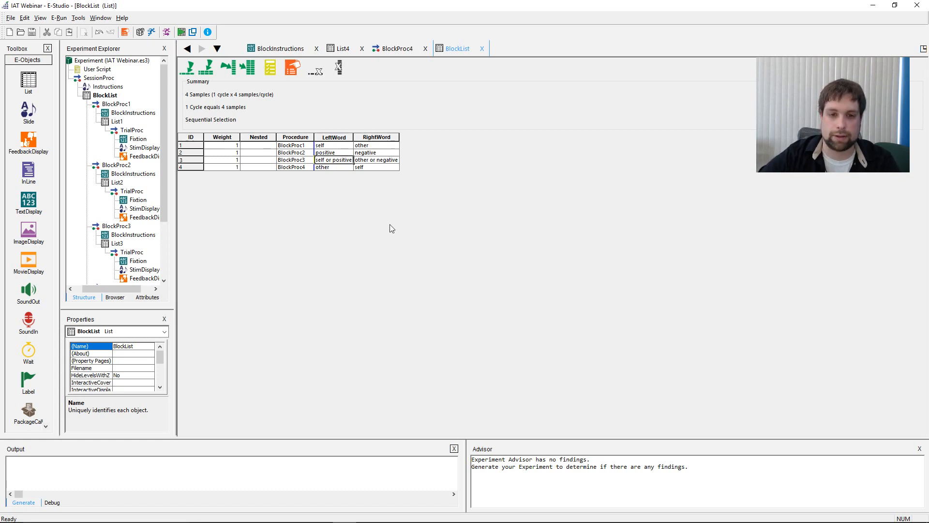
key("Tab")
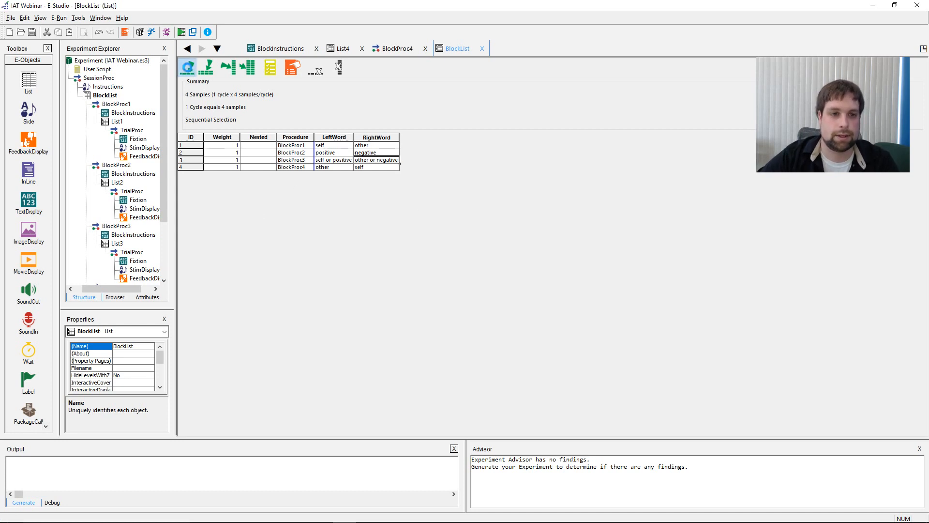
Step: Add a fifth level to BlockList and assign it a new procedure named BlockProc5
left_click(188, 68)
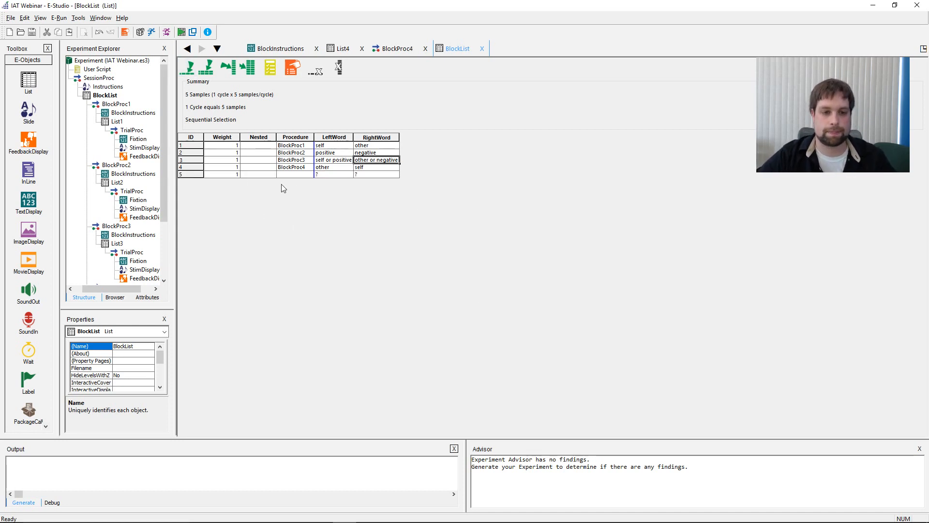
left_click(291, 174)
type("B")
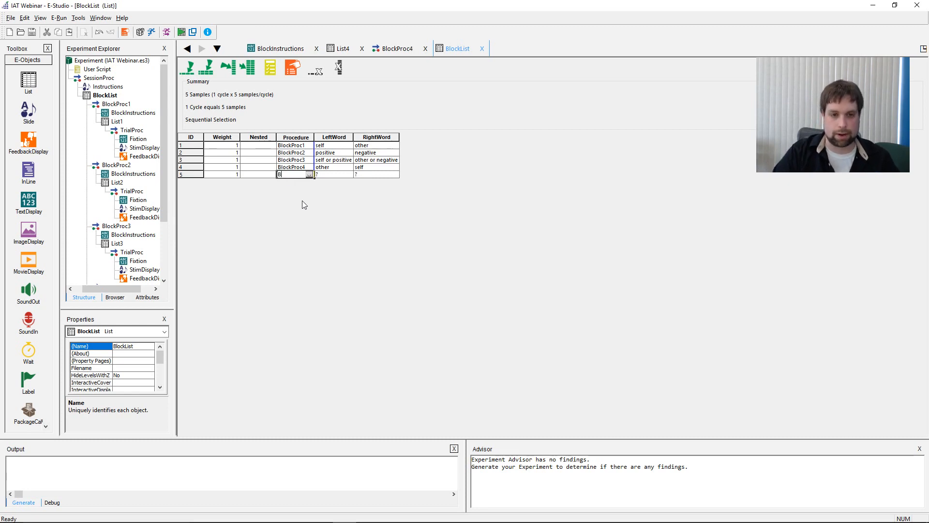
type("lockProc")
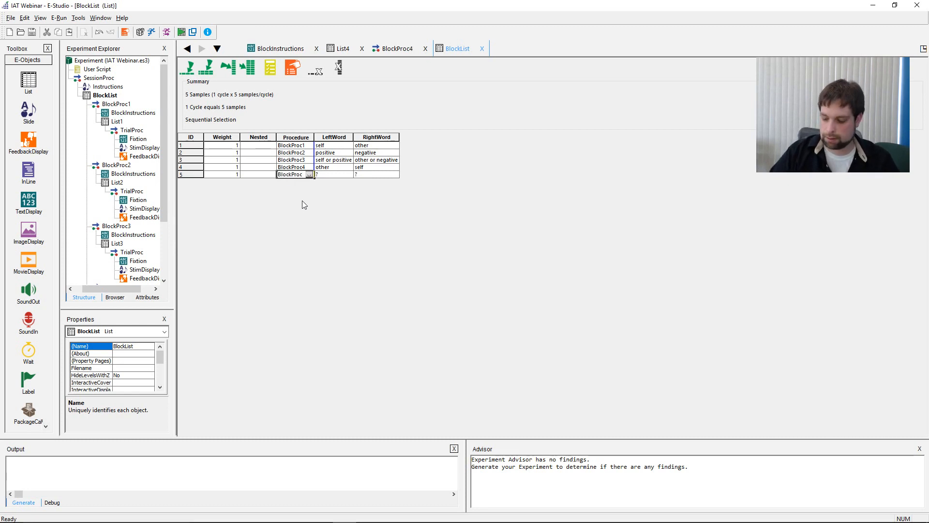
type("5")
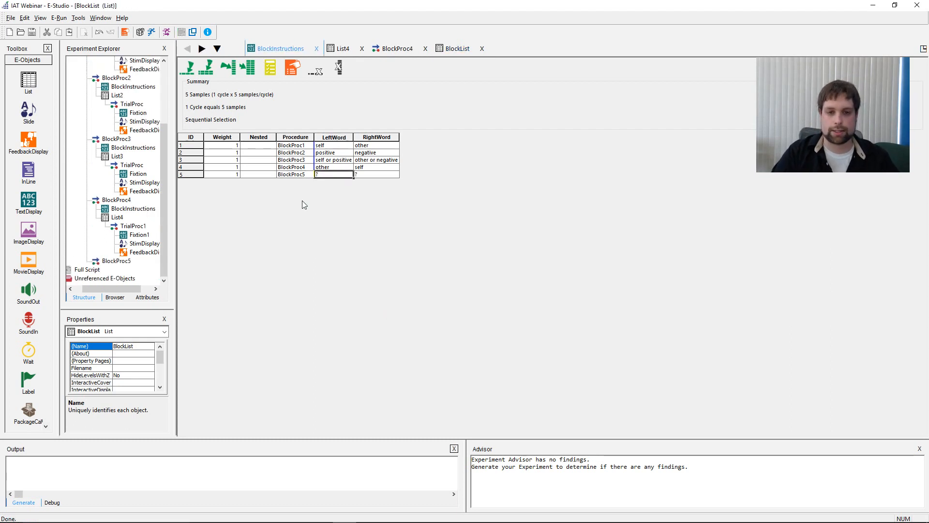
Step: Set row 5 of BlockList to LeftWord "other or positive" and RightWord "self or negative", and fit the LeftWord column to its text
type("other o")
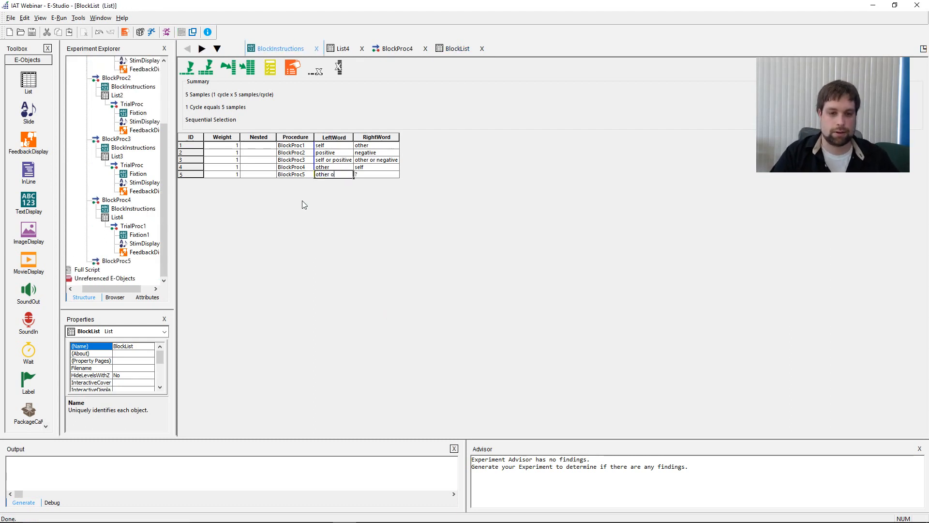
type("r positive")
key("Tab")
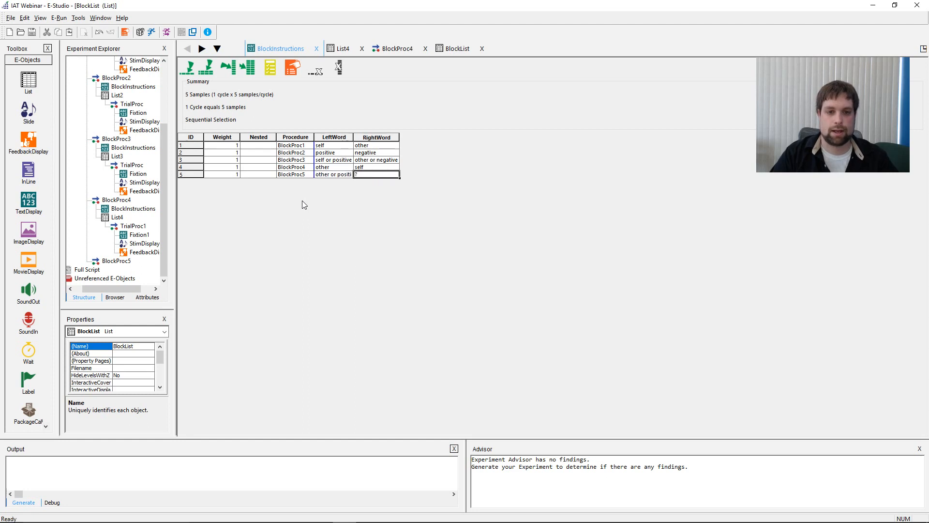
type("self o")
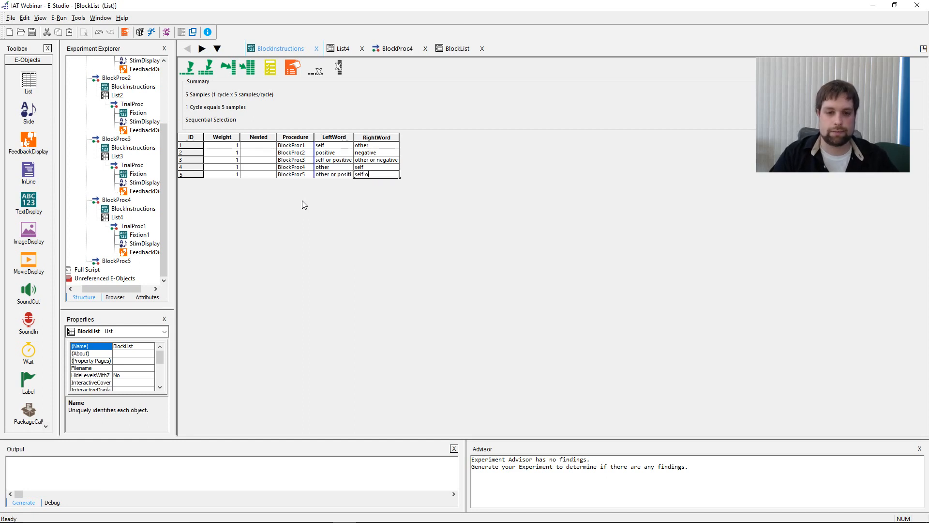
type("r negative")
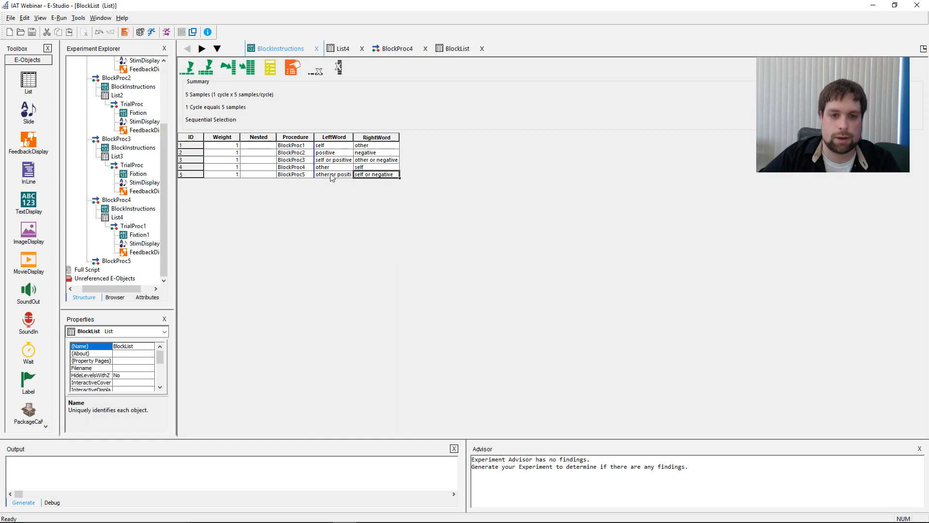
double_click(353, 137)
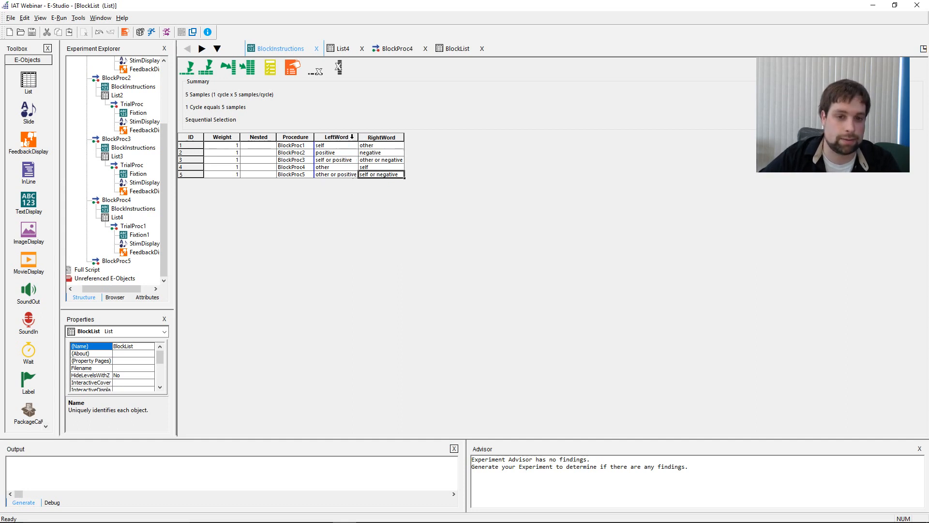
left_click(347, 175)
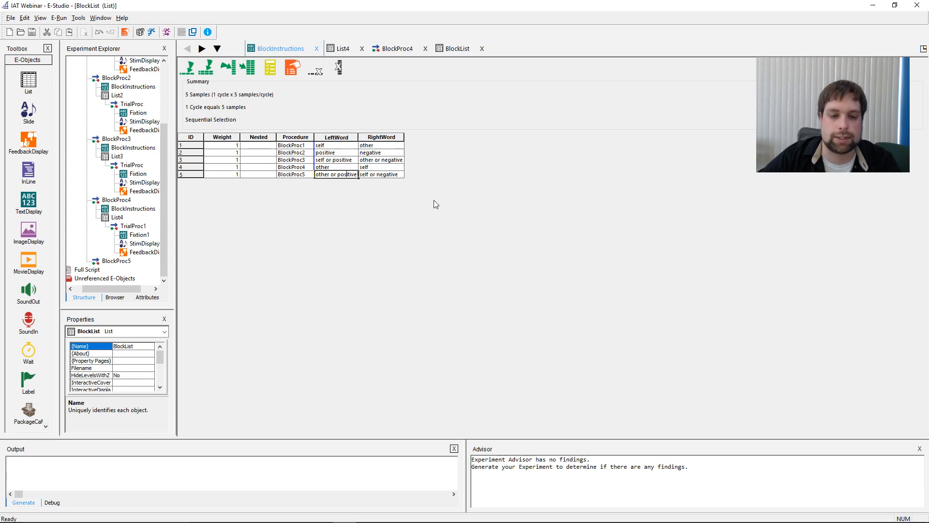
left_click_drag(337, 172, 375, 183)
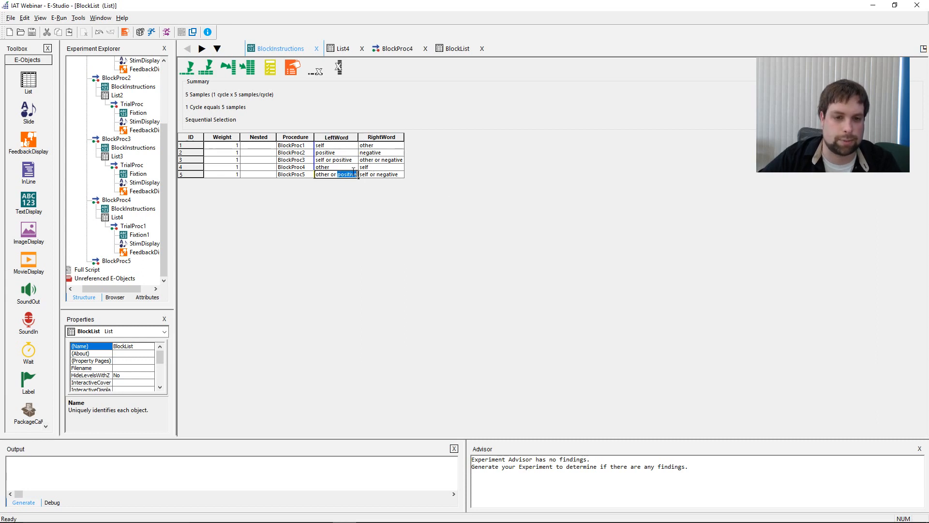
left_click(377, 174)
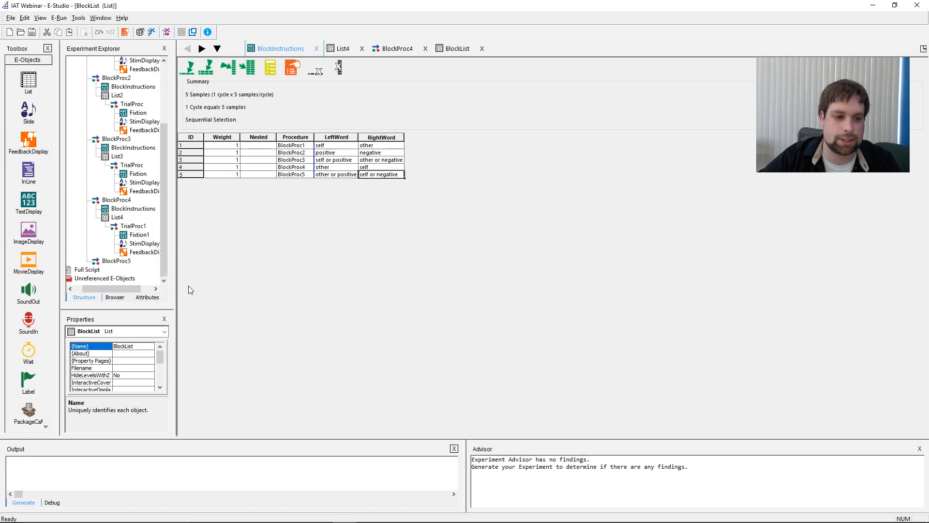
Step: Open the new BlockProc5 procedure
double_click(116, 262)
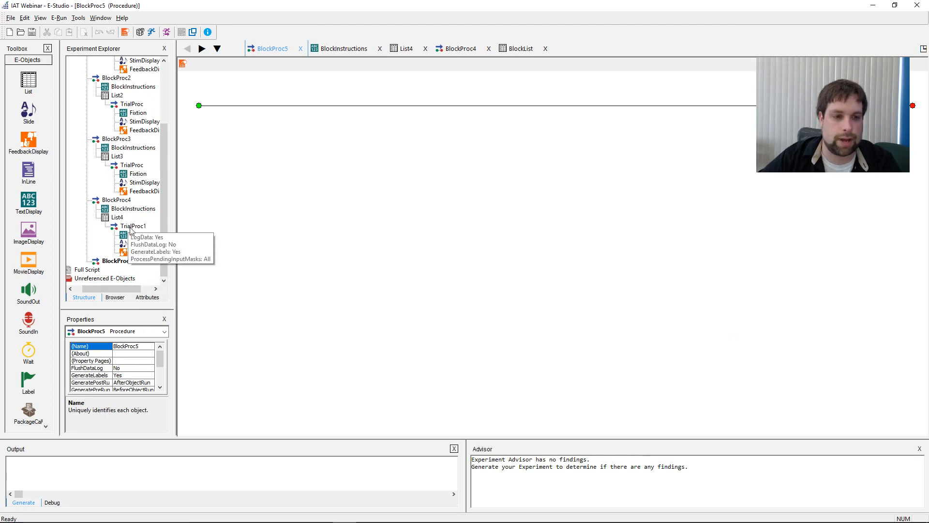
left_click_drag(125, 212, 280, 167)
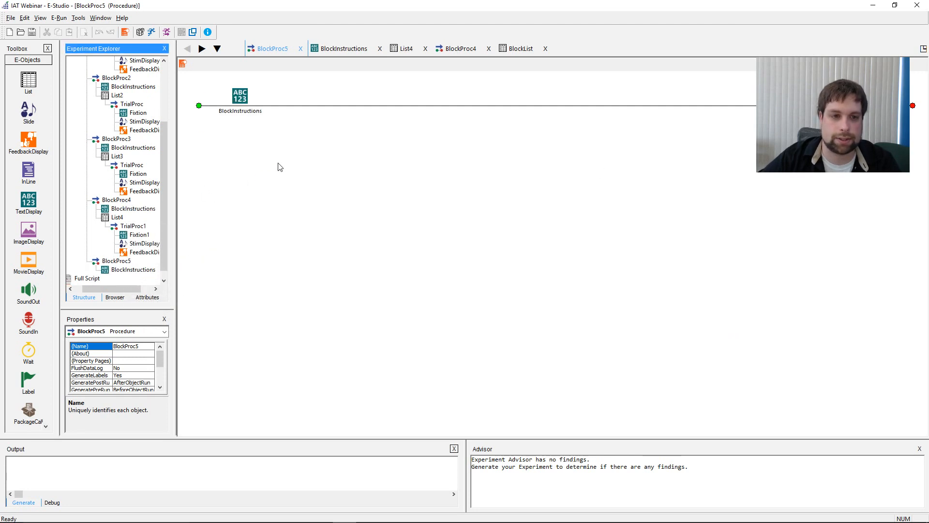
left_click(116, 209)
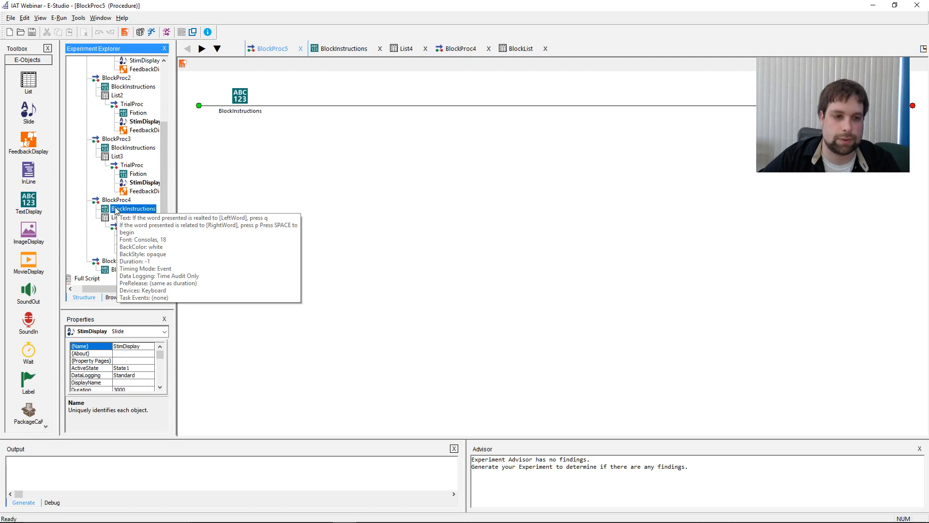
left_click(295, 192)
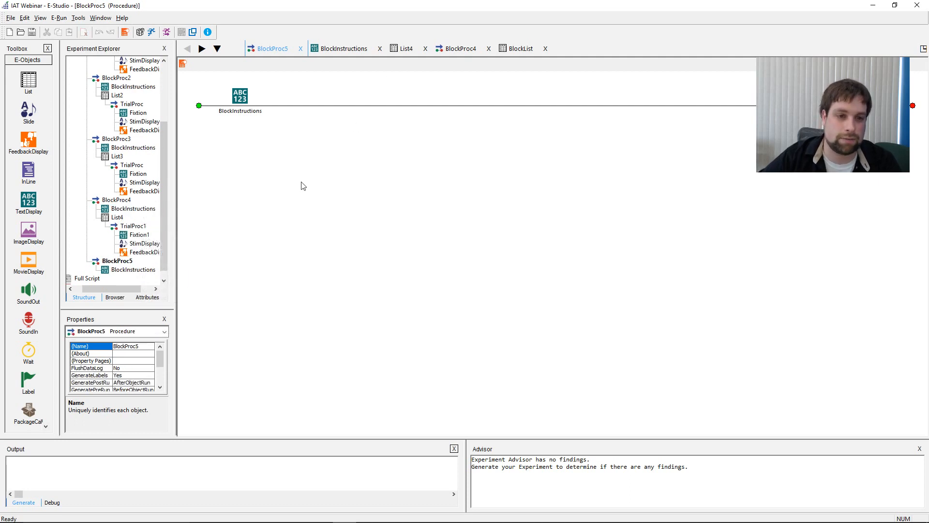
left_click(248, 101)
key("Delete")
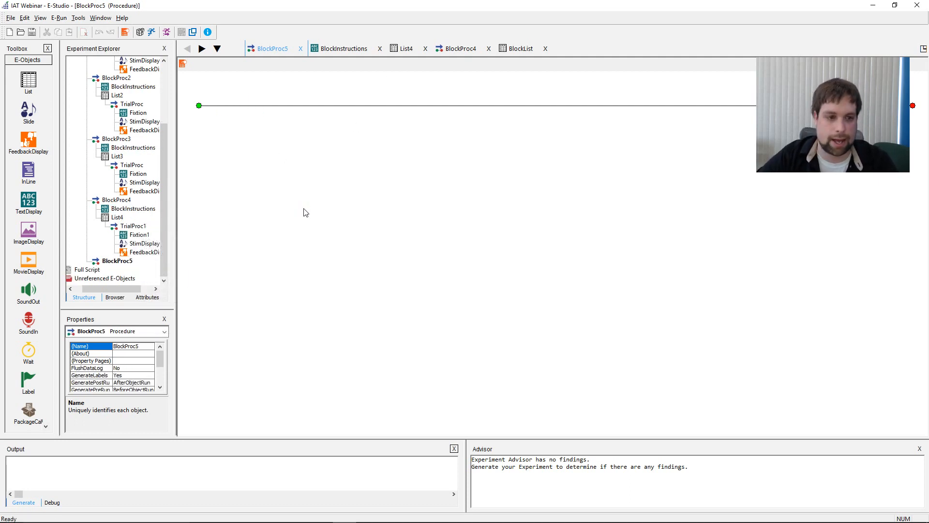
Step: Add the existing BlockInstructions object to the BlockProc5 procedure from the alphabetical list of all experiment objects
left_click(116, 297)
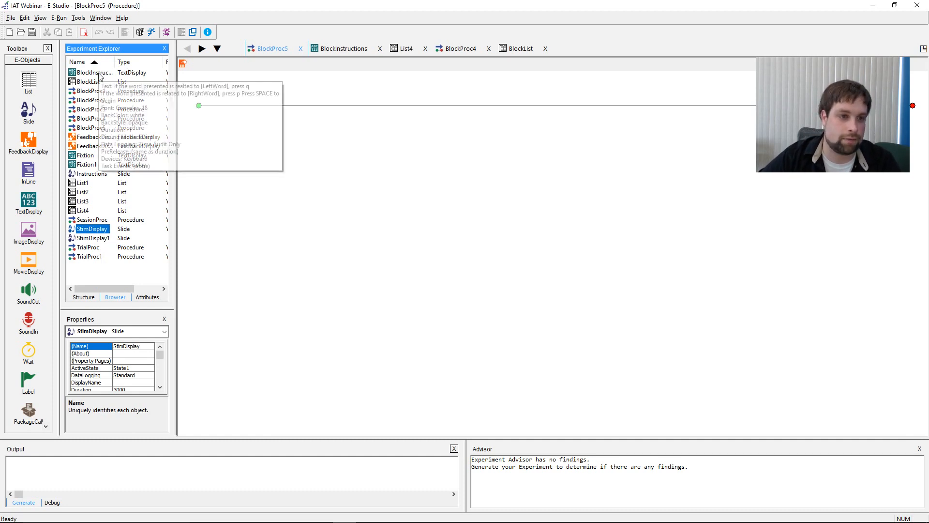
left_click_drag(114, 62, 118, 62)
left_click(84, 297)
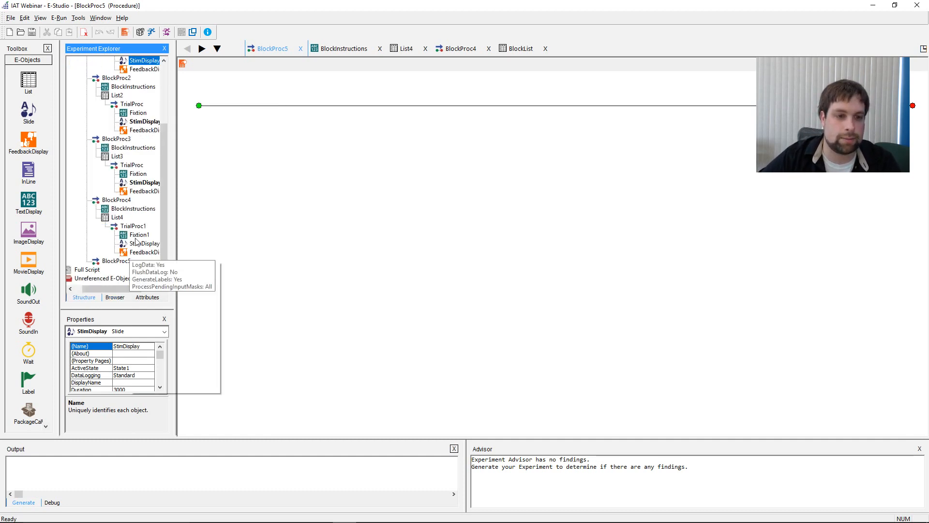
left_click_drag(161, 202, 162, 124)
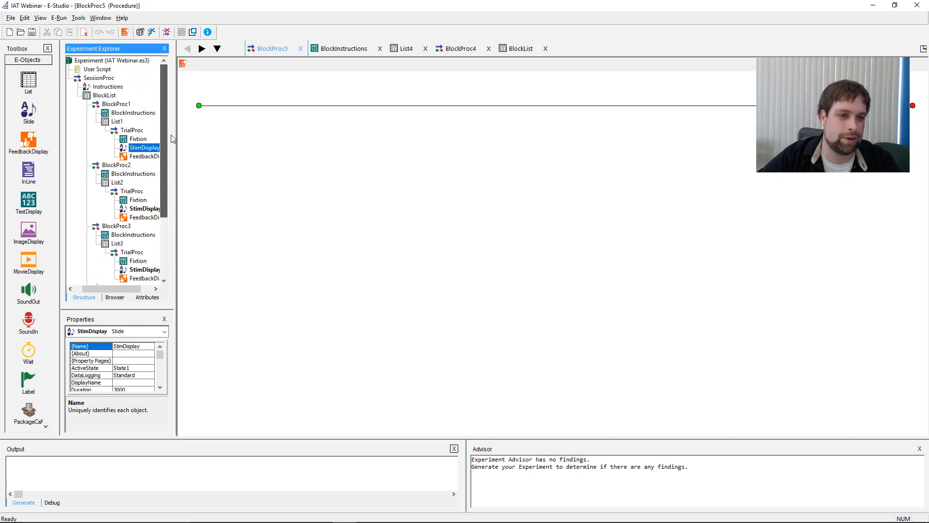
left_click(116, 297)
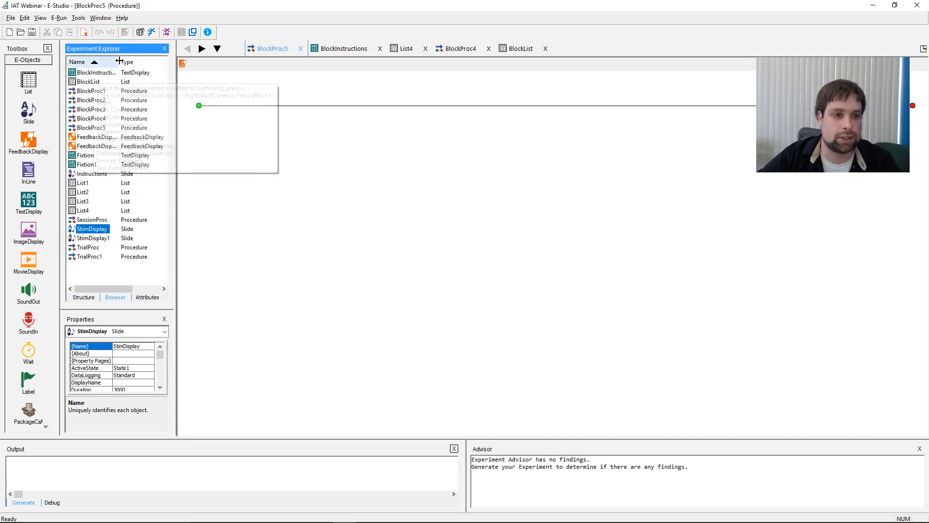
left_click(91, 74)
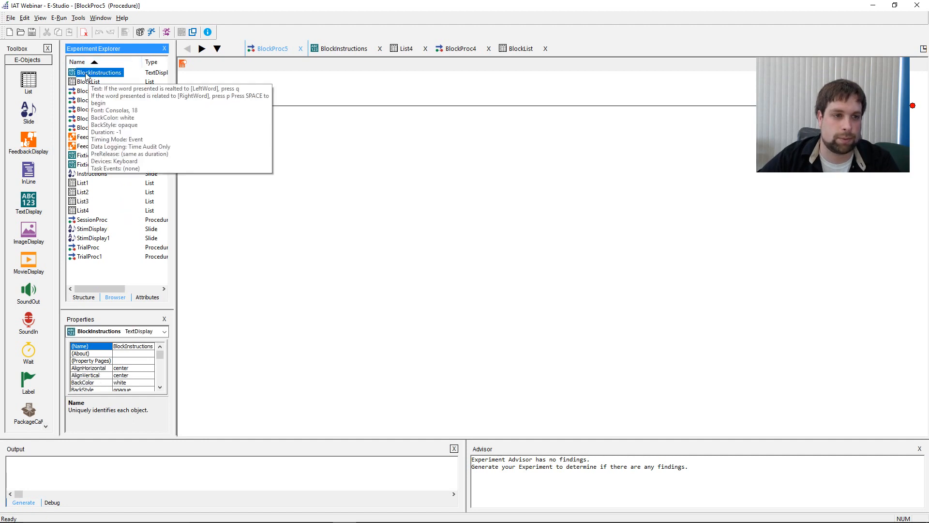
left_click_drag(85, 73, 236, 114)
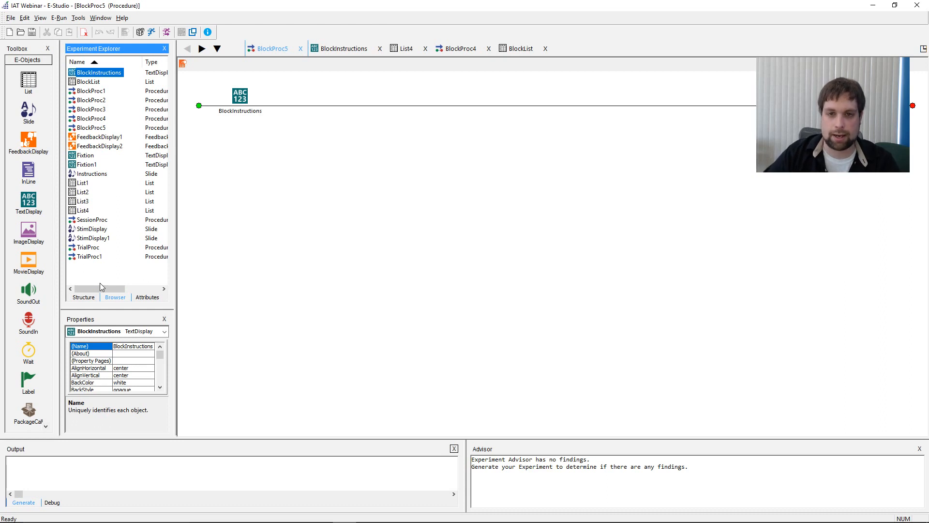
left_click(208, 68)
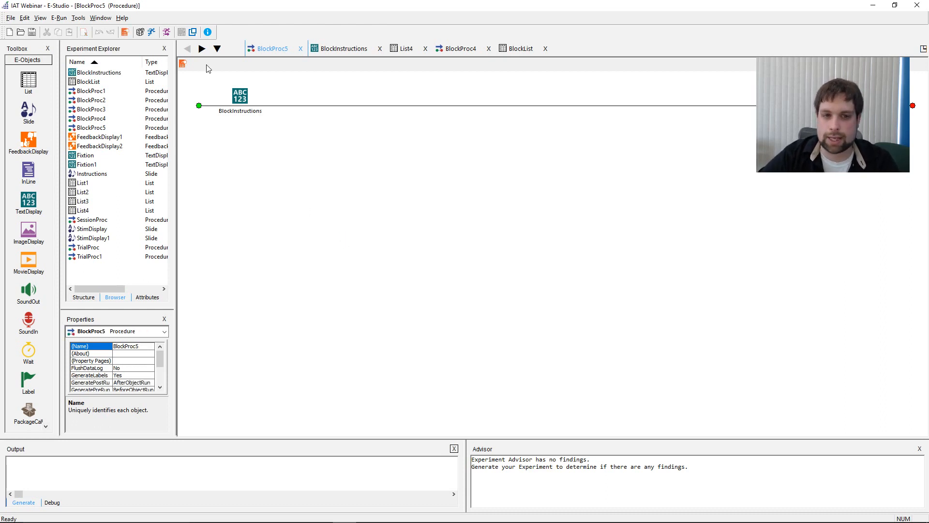
Step: Add four more instances of the existing BlockInstructions object to the BlockProc5 procedure
right_click(243, 95)
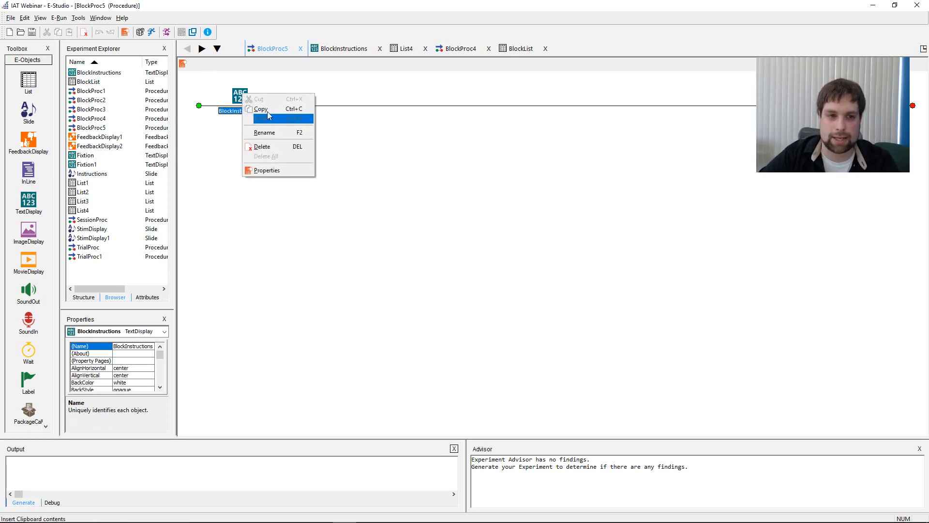
left_click(334, 182)
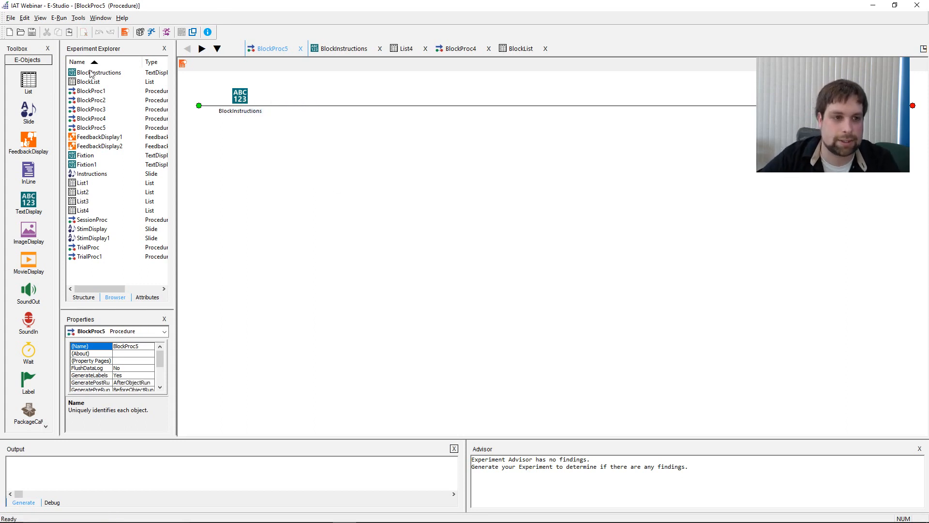
left_click_drag(92, 72, 305, 143)
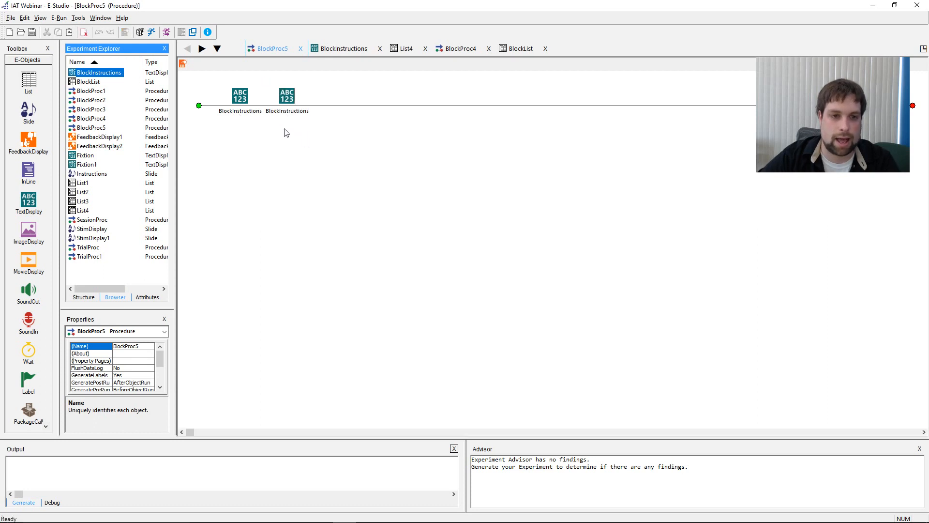
left_click_drag(132, 78, 380, 144)
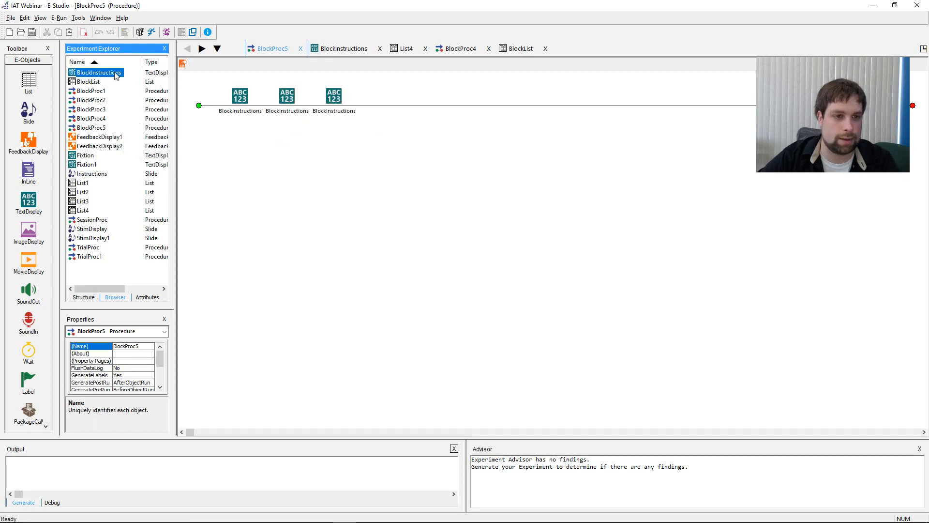
left_click_drag(115, 74, 488, 155)
left_click_drag(115, 77, 518, 146)
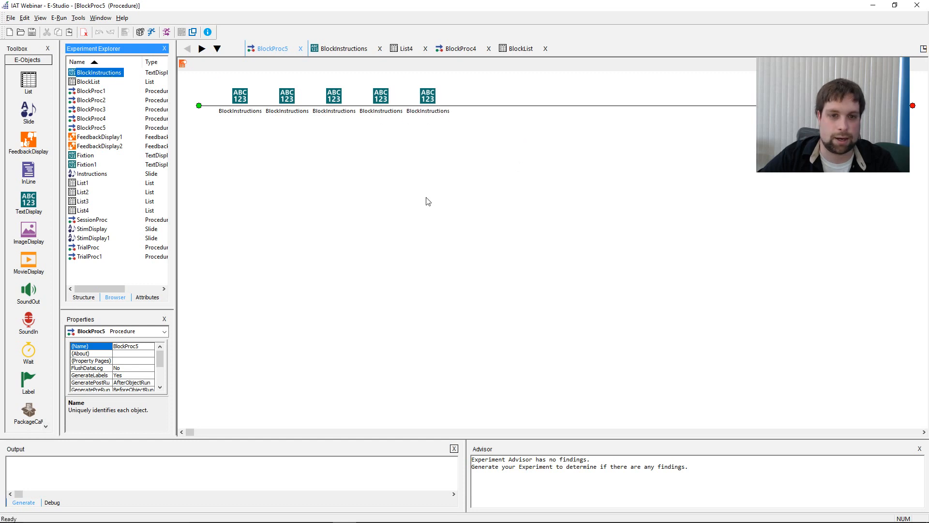
left_click(534, 137)
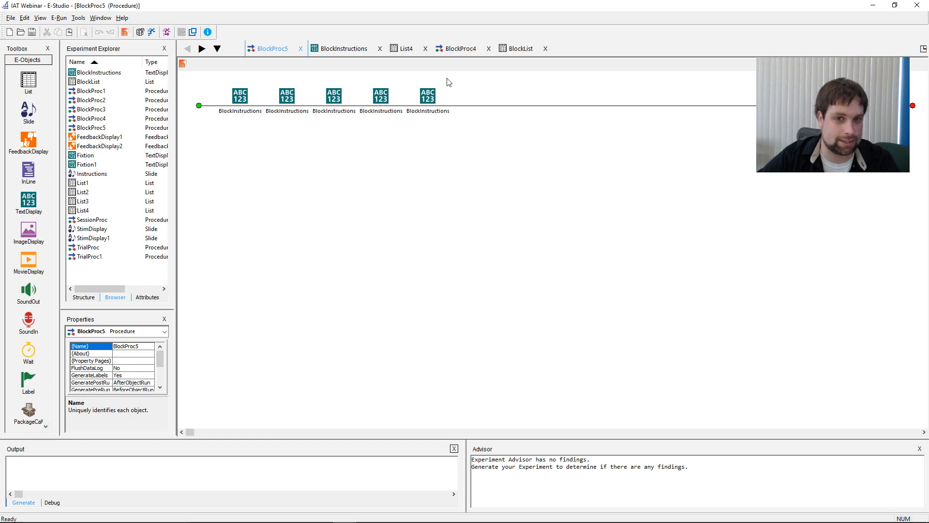
Step: Delete the four extra BlockInstructions instances from BlockProc5, keeping only the first one
left_click(423, 104)
key("Delete")
left_click(379, 109)
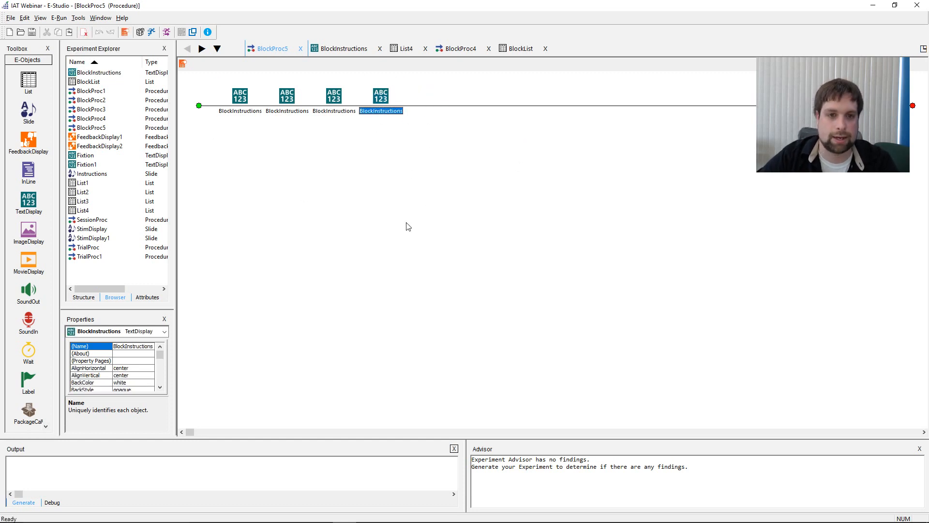
key("Delete")
left_click(337, 115)
key("Delete")
left_click(287, 112)
key("Delete")
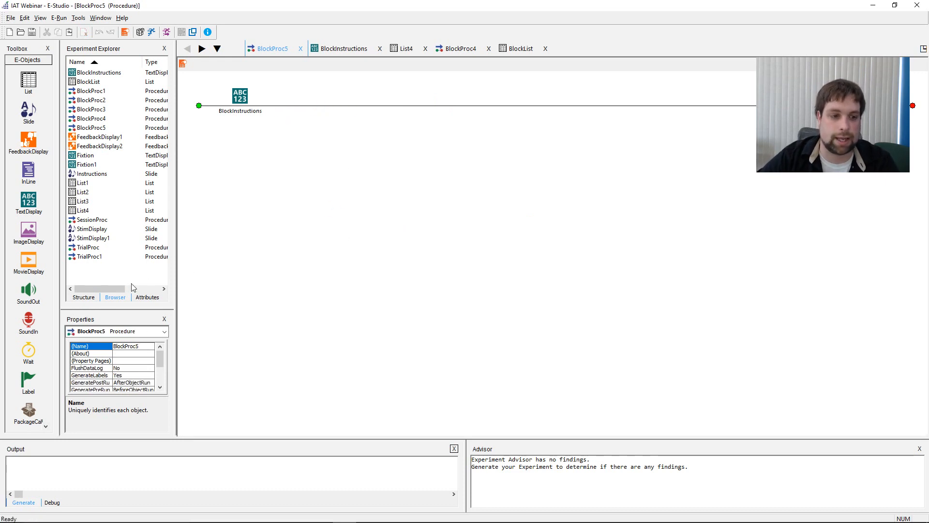
Step: Open TrialProc from the experiment structure, move Fixtion to the end of its timeline and return it to the start
left_click(82, 297)
double_click(124, 193)
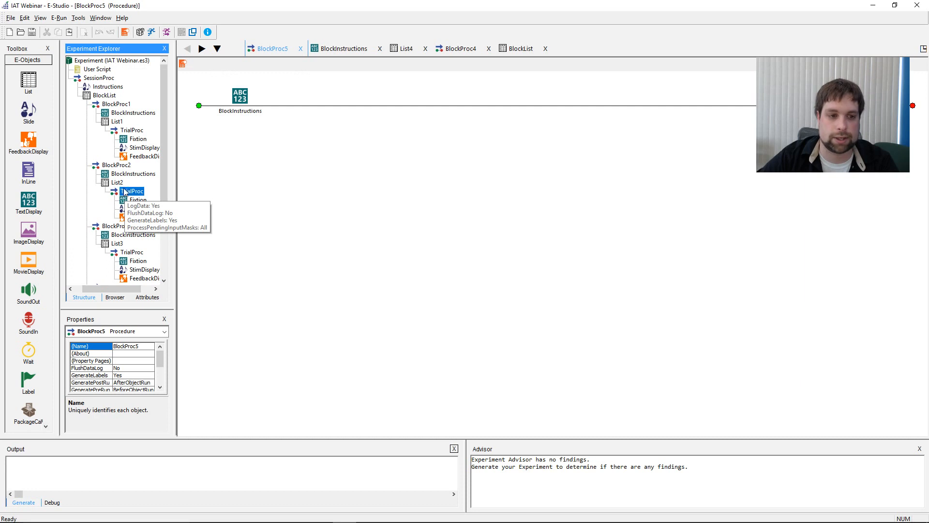
left_click(247, 95)
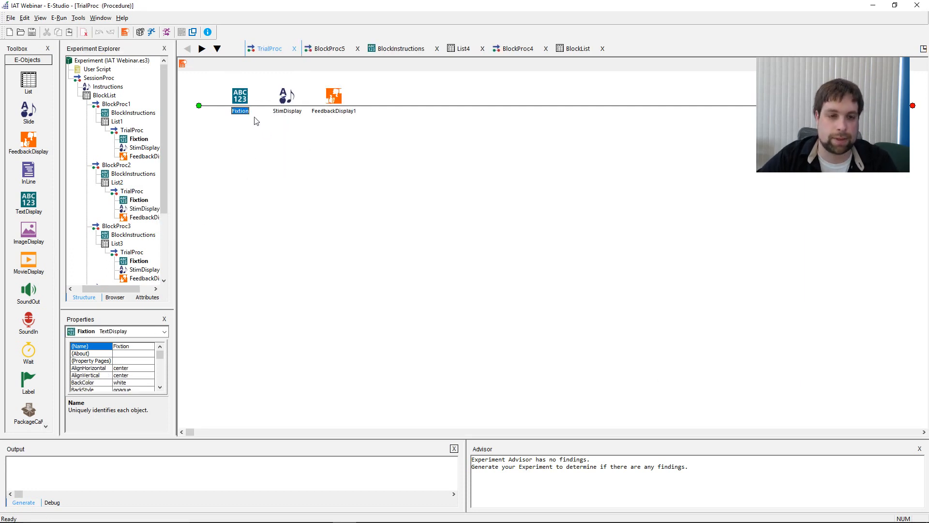
left_click_drag(243, 111, 358, 142)
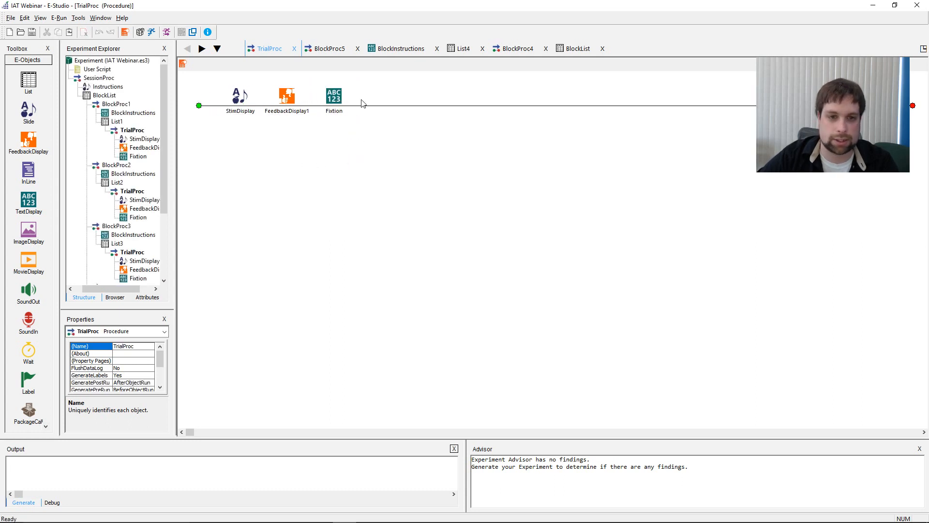
left_click_drag(336, 100, 230, 121)
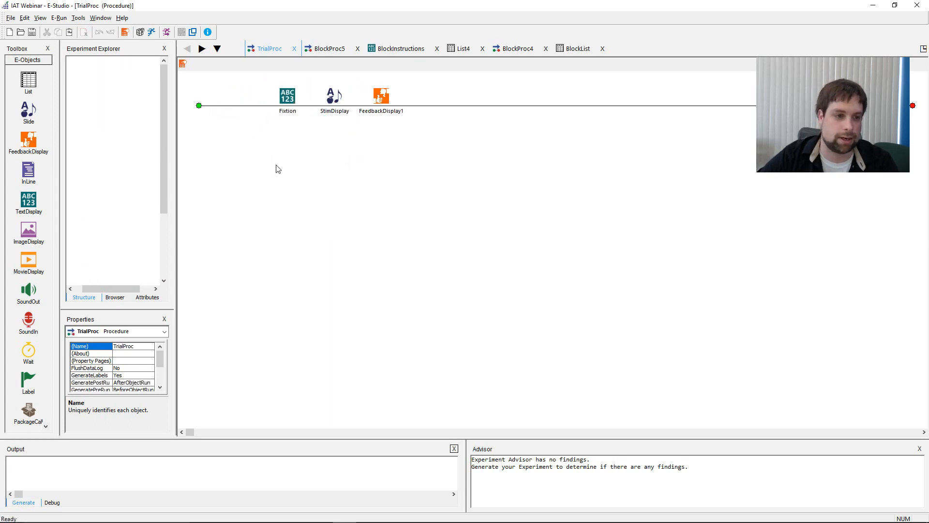
Step: Review the object list and experiment structure, and check BlockList for the earlier combined block that corresponds to block 5
left_click(115, 297)
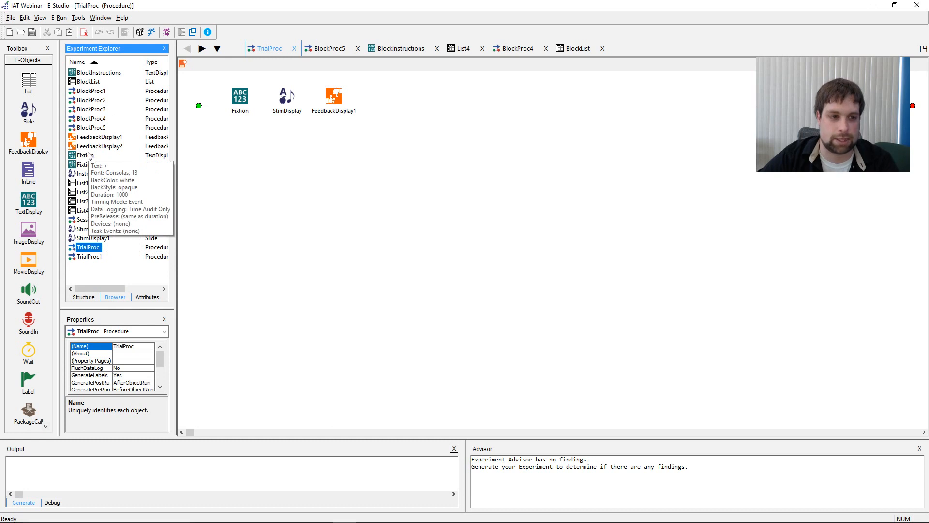
left_click(84, 297)
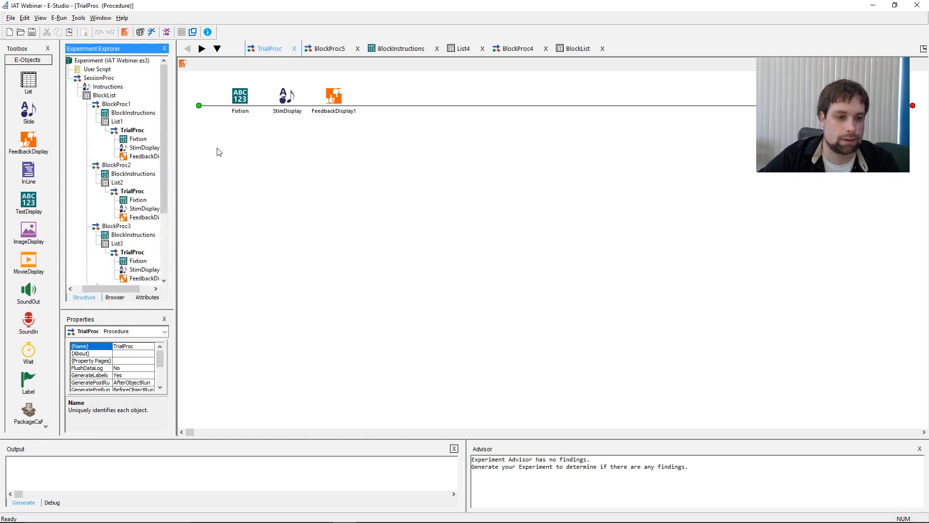
scroll(163, 127, "down", 4)
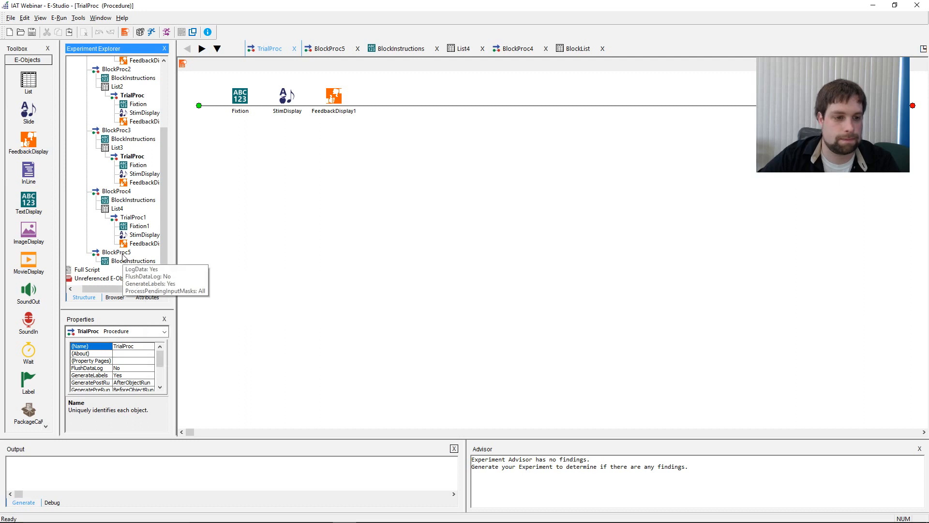
left_click(159, 184)
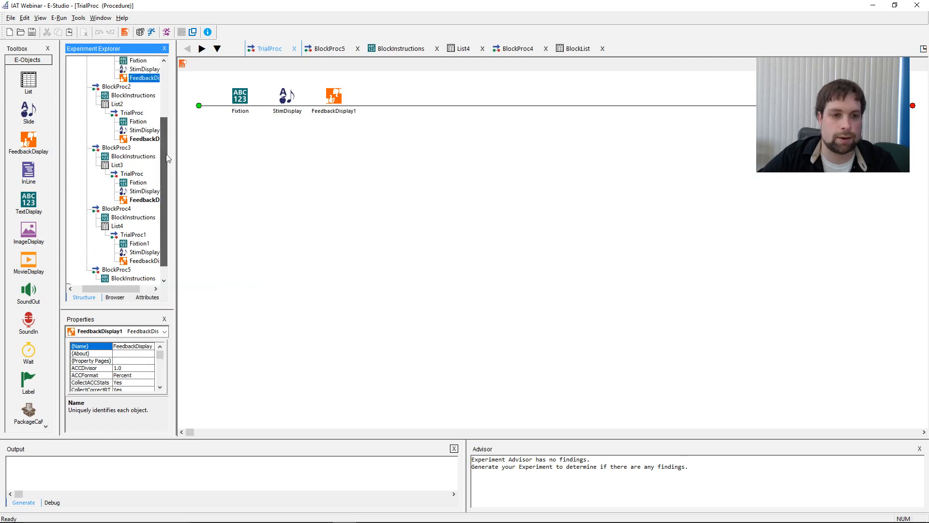
mouse_move(166, 172)
left_mouse_down()
mouse_move(167, 147)
mouse_move(166, 172)
left_mouse_up()
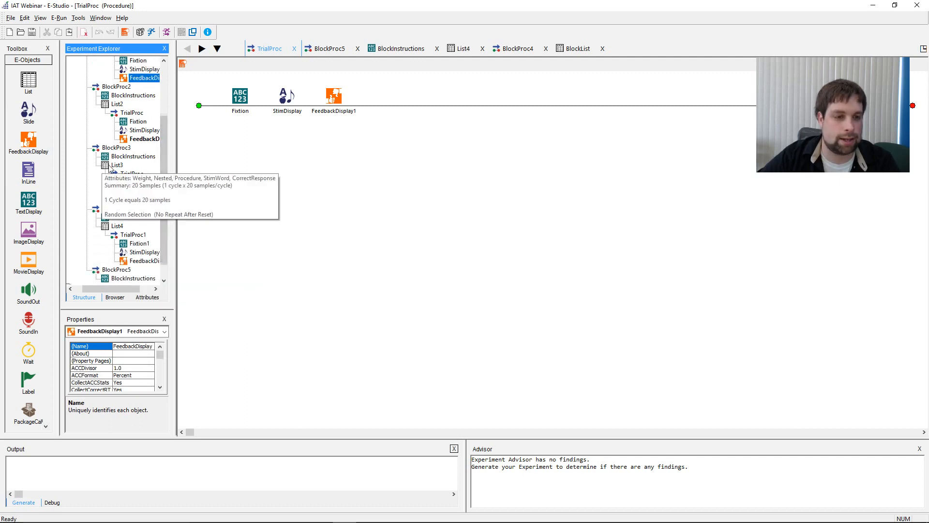
double_click(117, 269)
left_click_drag(168, 191, 166, 213)
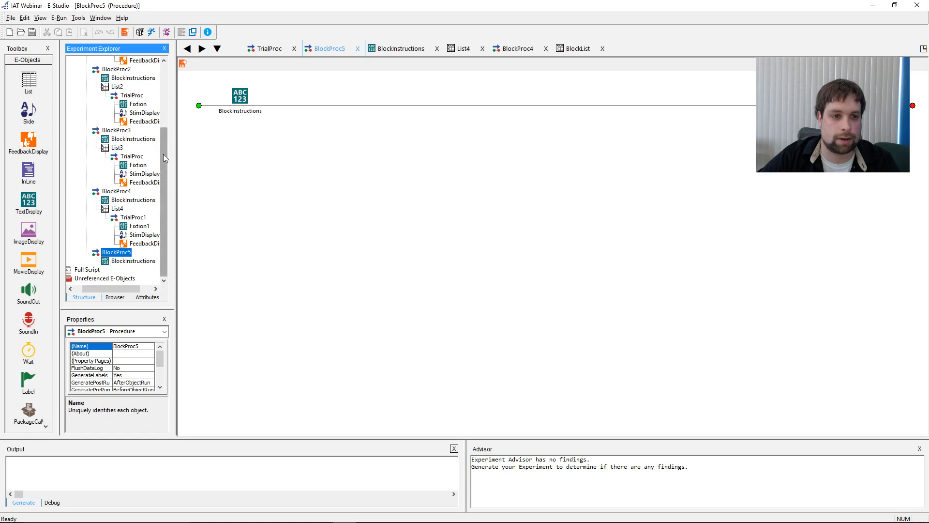
left_click_drag(163, 154, 164, 86)
double_click(104, 96)
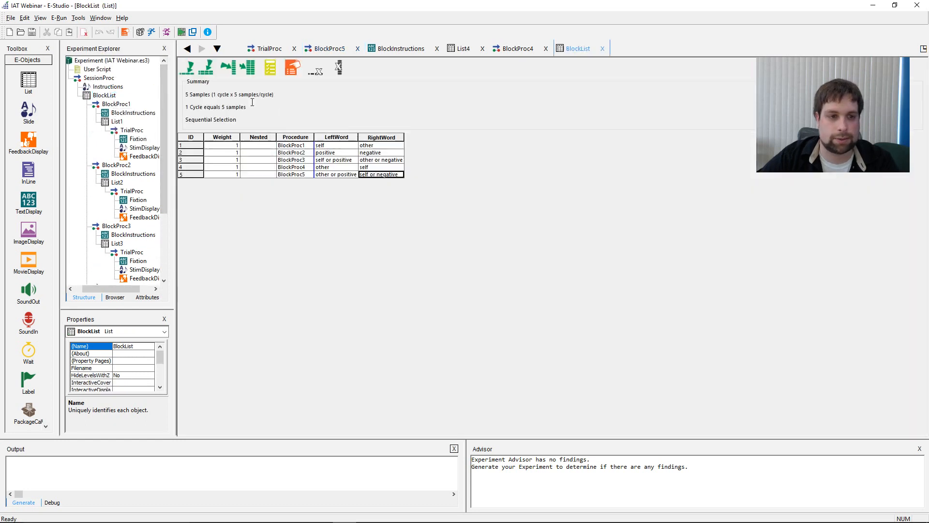
left_click(190, 159)
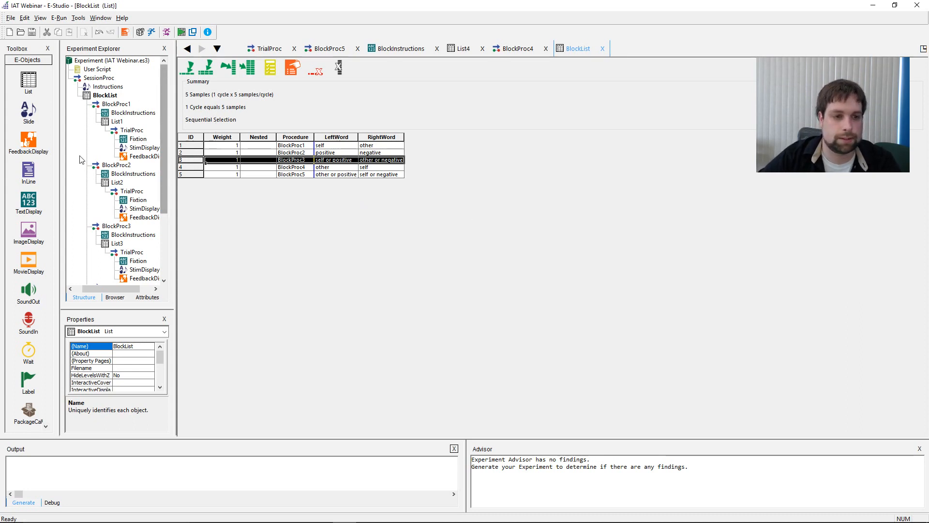
Step: Copy List3 from BlockProc3 and paste it into BlockProc5 without duplicating its child objects
left_click(117, 244)
right_click(120, 247)
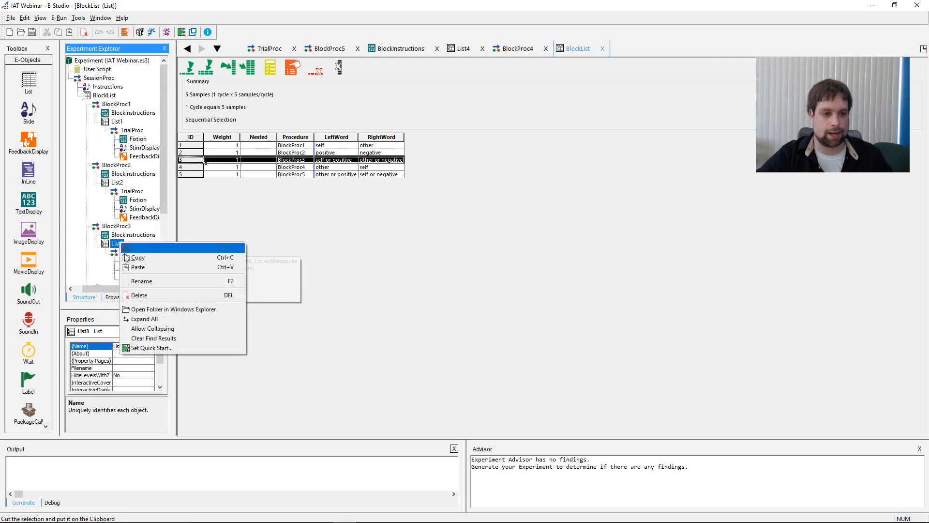
left_click(140, 257)
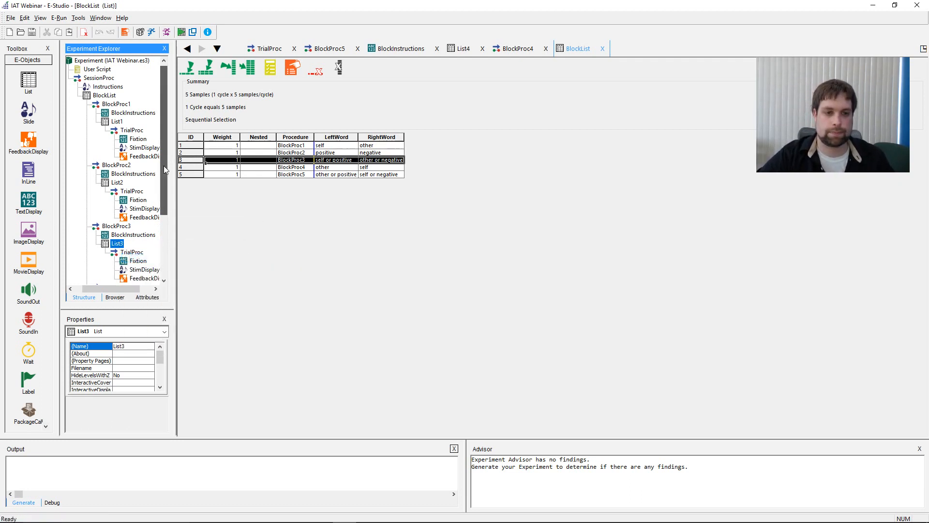
left_click_drag(164, 165, 167, 230)
left_click(112, 252)
double_click(112, 252)
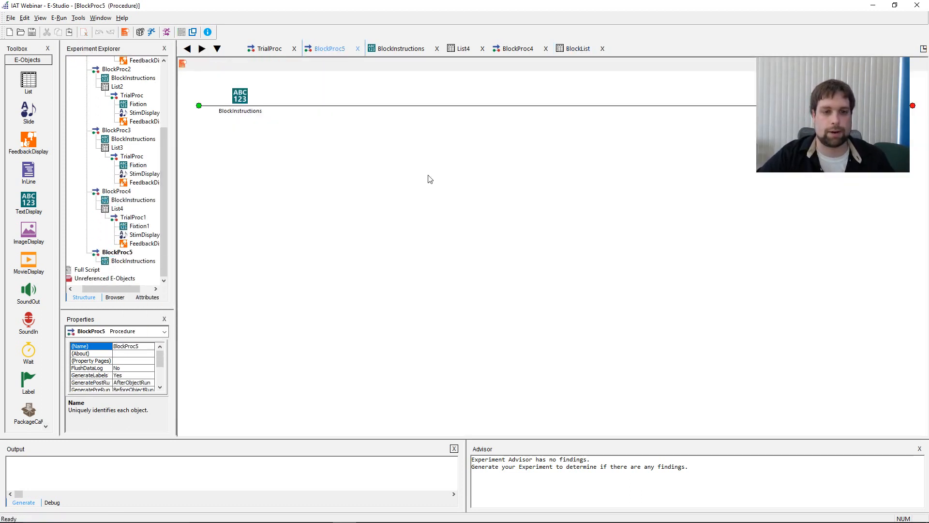
right_click(389, 164)
left_click(408, 188)
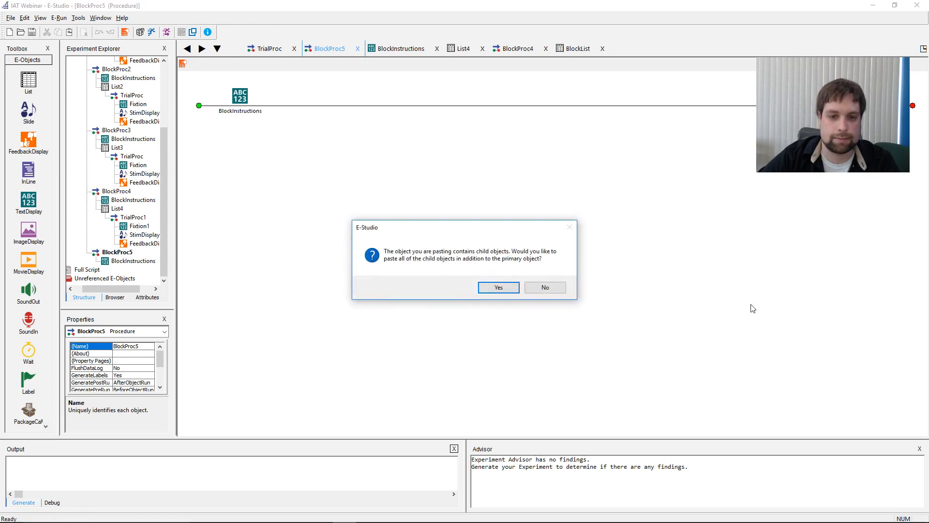
left_click(560, 288)
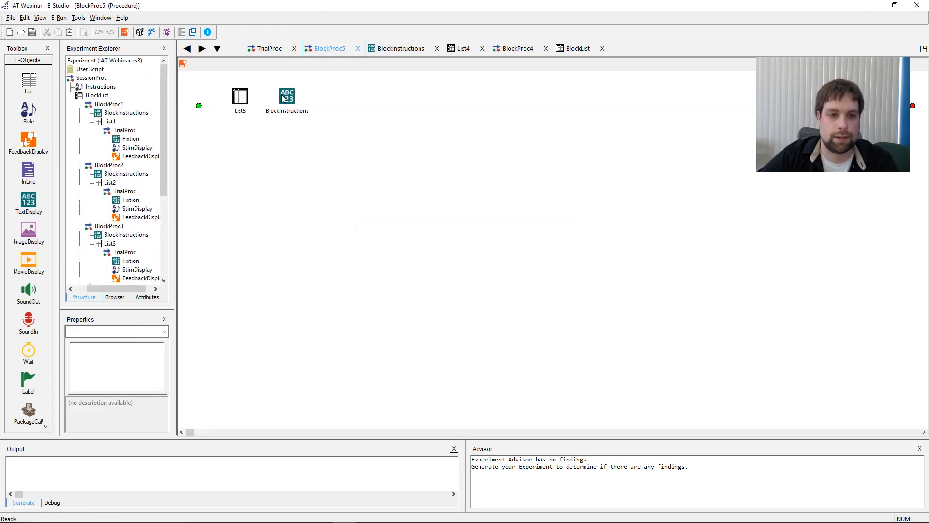
Step: Move BlockInstructions ahead of the pasted list on the BlockProc5 timeline
left_click_drag(282, 95, 208, 94)
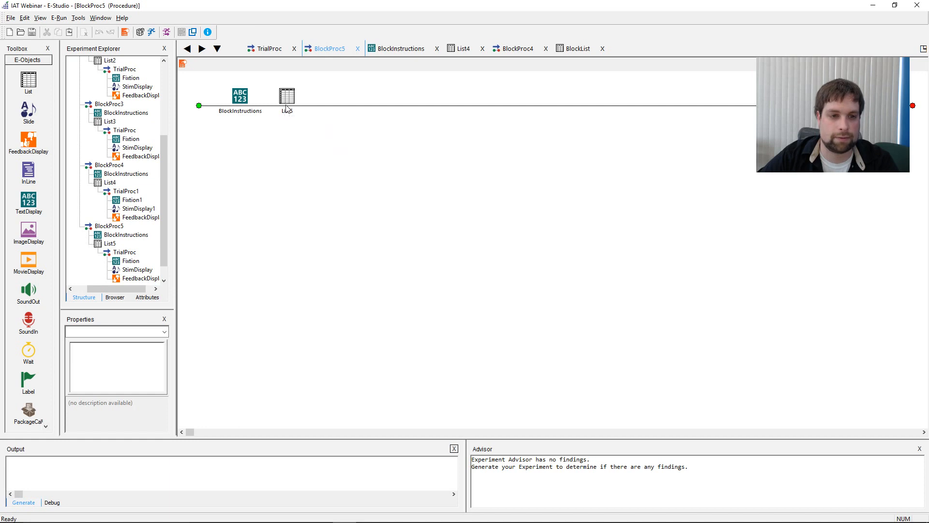
left_click(306, 233)
left_click_drag(163, 170, 163, 191)
left_click(277, 241)
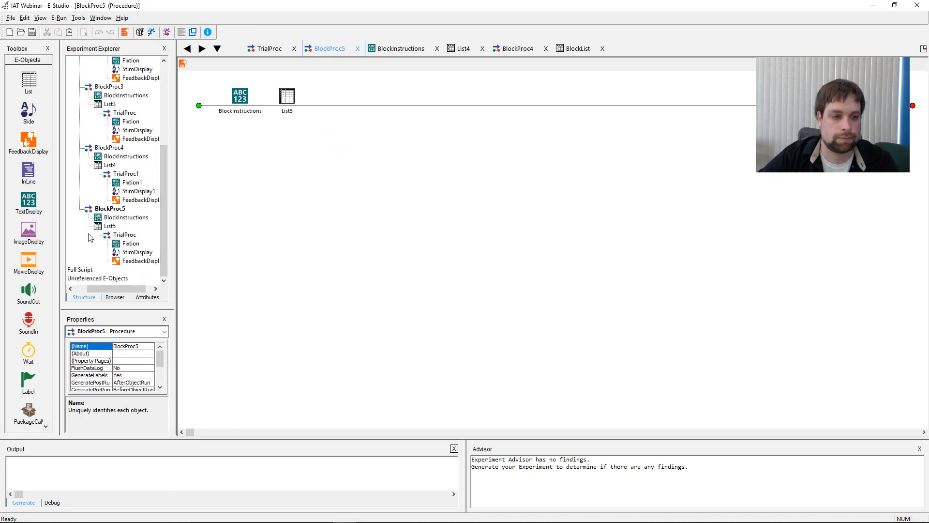
Step: Open List5 and compare its CorrectResponse values with the LeftWord and RightWord entries in row 5 of BlockList
double_click(110, 226)
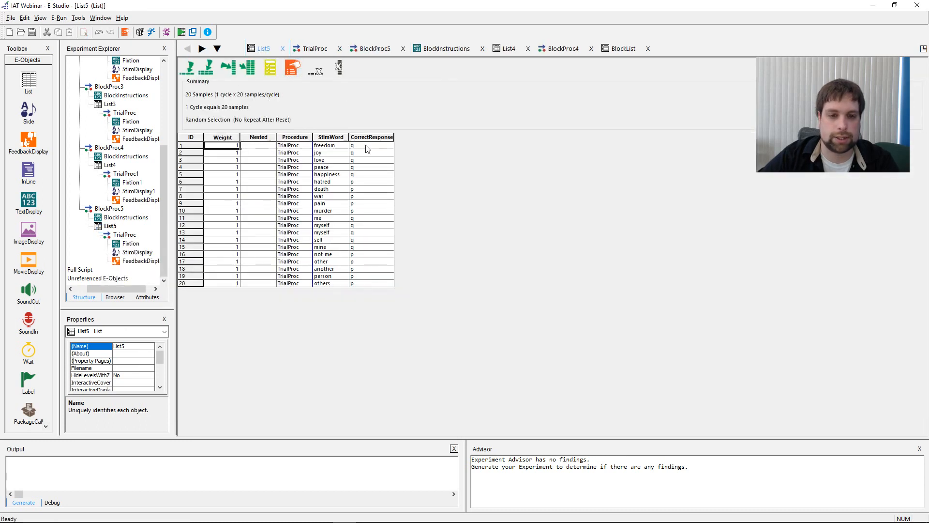
left_click_drag(366, 147, 371, 176)
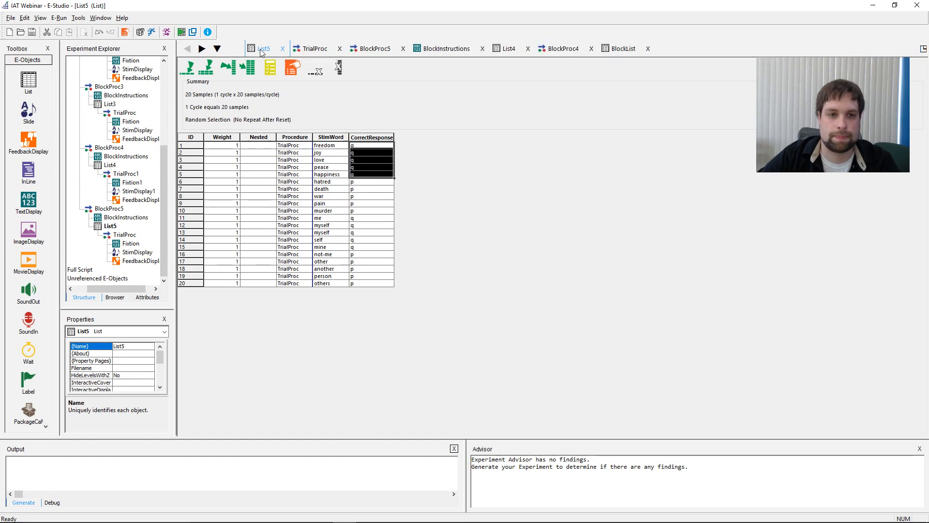
left_click(609, 50)
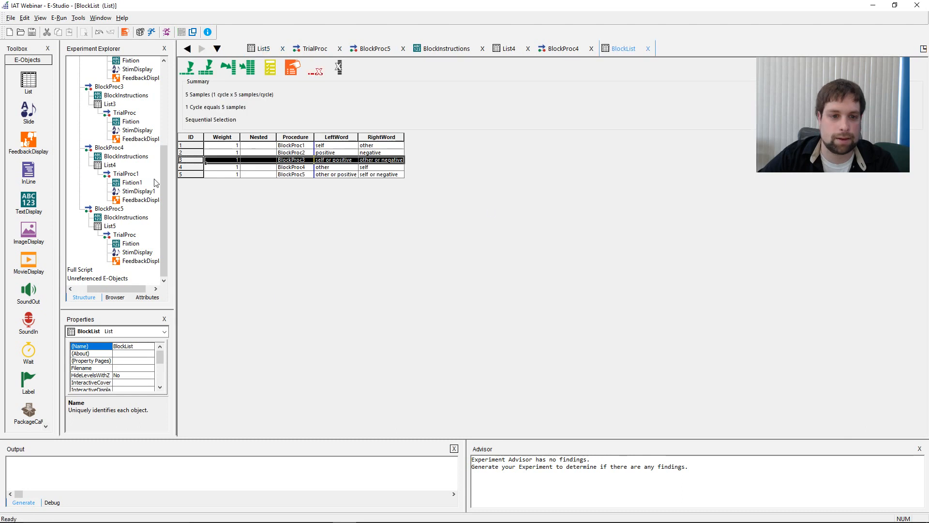
left_click(343, 175)
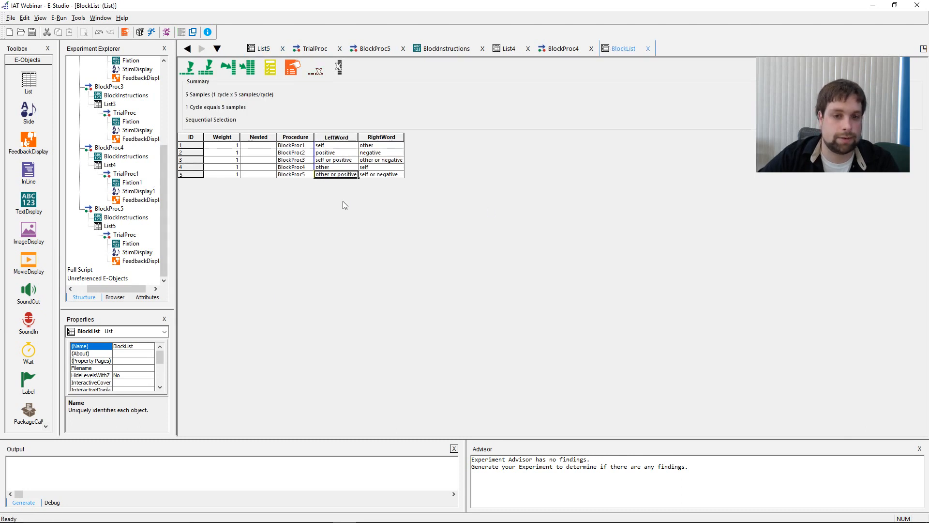
left_click(378, 175)
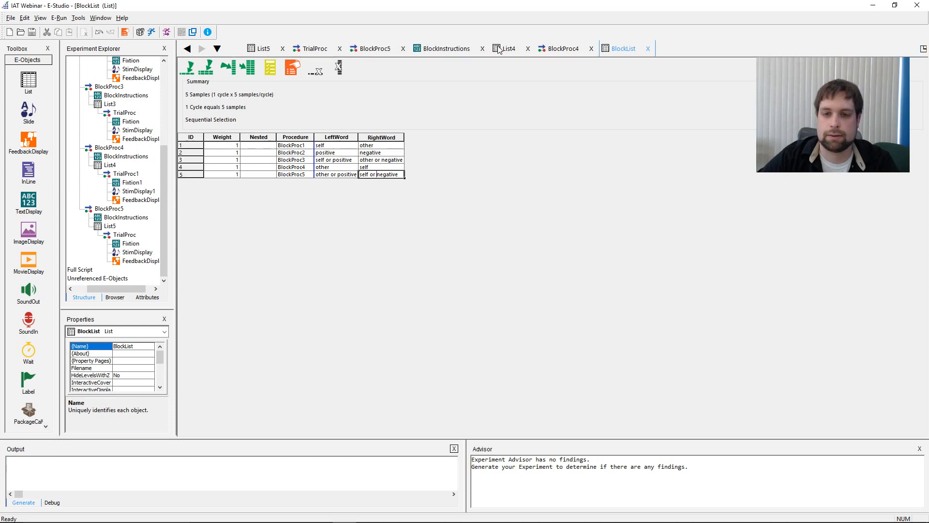
double_click(110, 226)
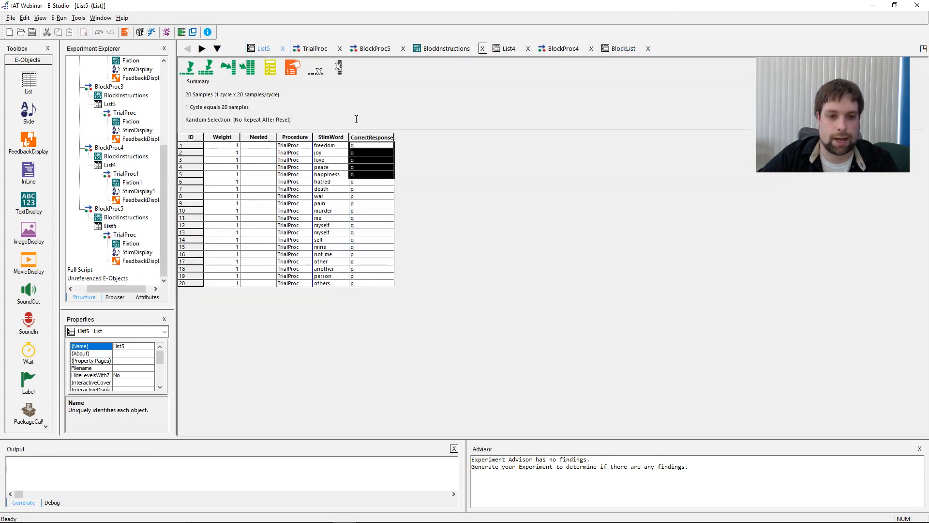
left_click(619, 49)
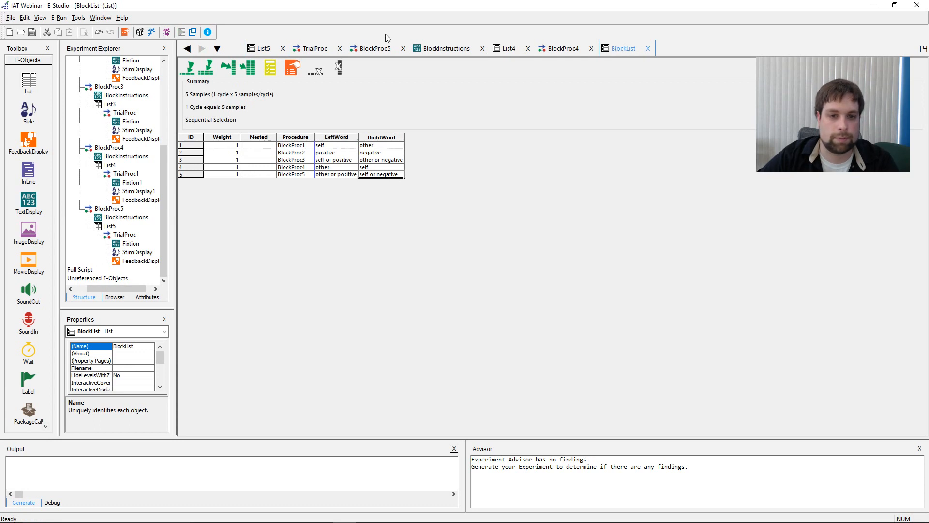
left_click(275, 50)
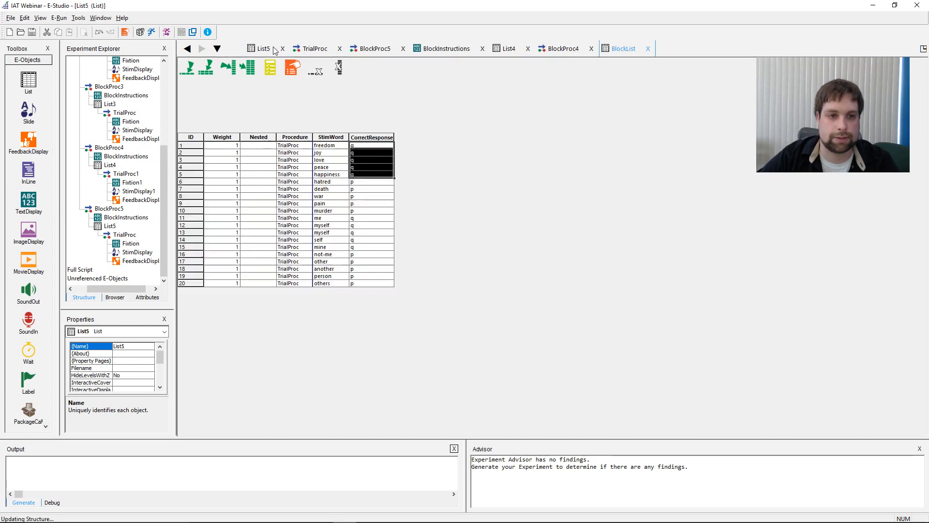
Step: Review the CorrectResponse values for the positive words in List5 against the category words in BlockList and the responses in List4
left_click(358, 146)
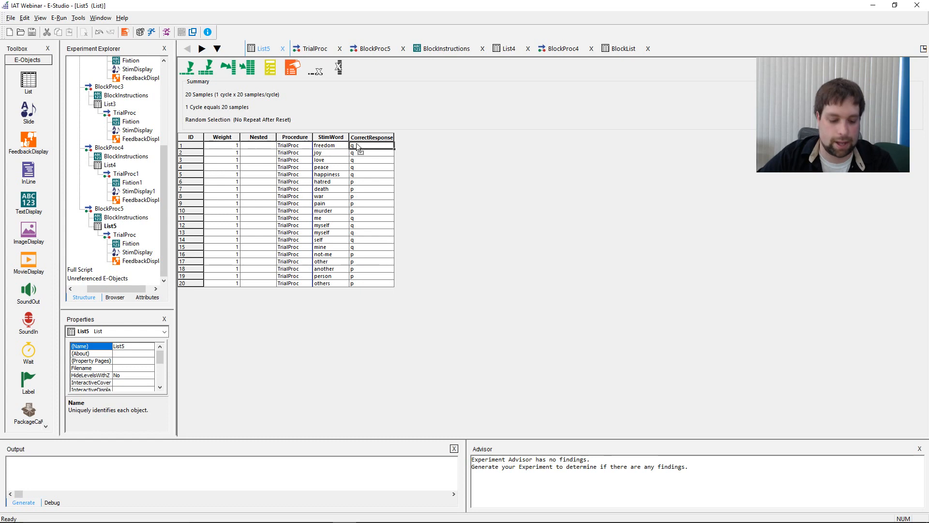
left_click_drag(360, 150, 363, 168)
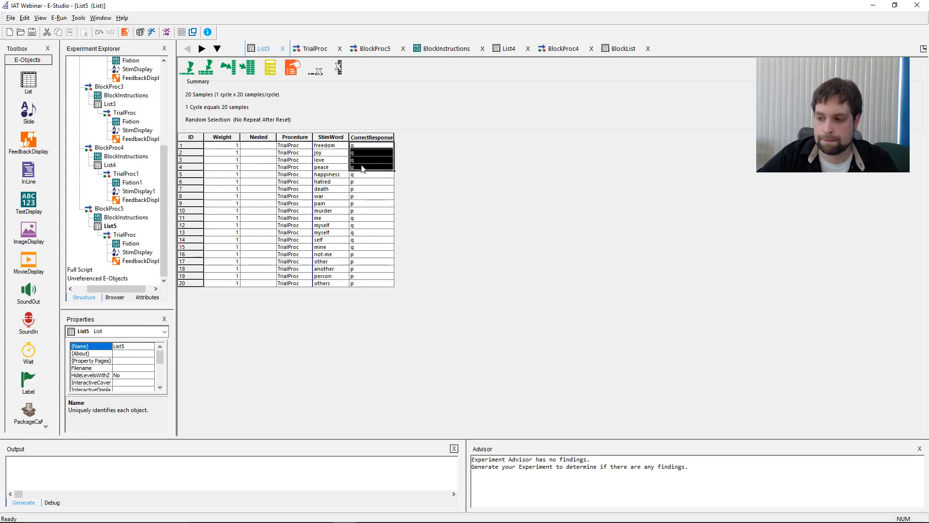
left_click(365, 175)
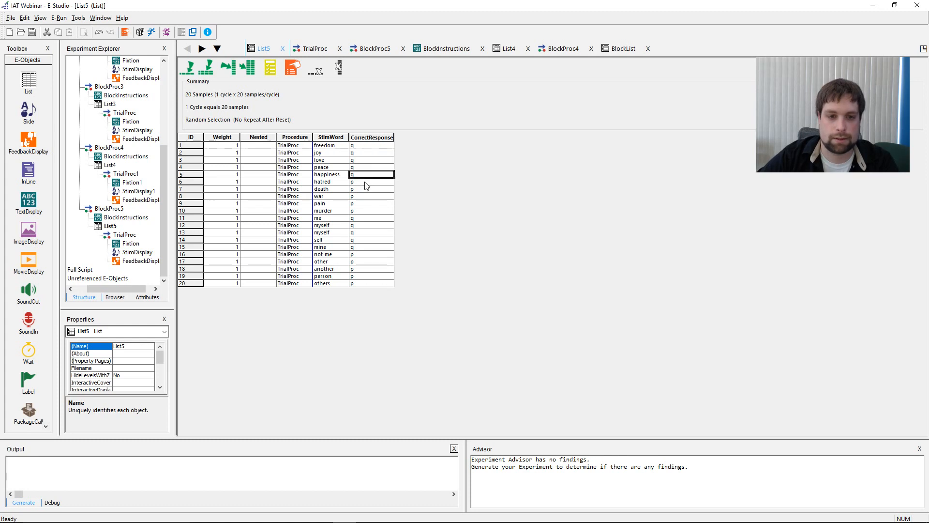
left_click(365, 182)
left_click(619, 48)
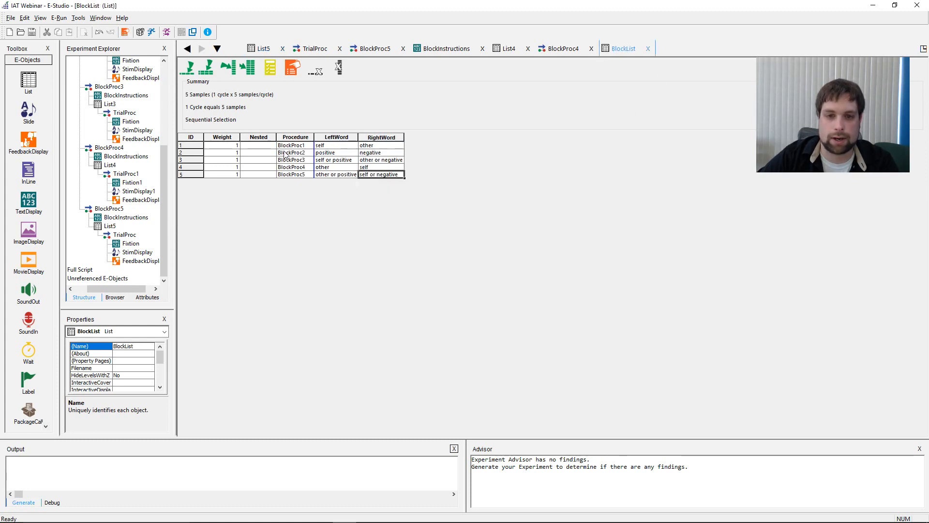
left_click(499, 49)
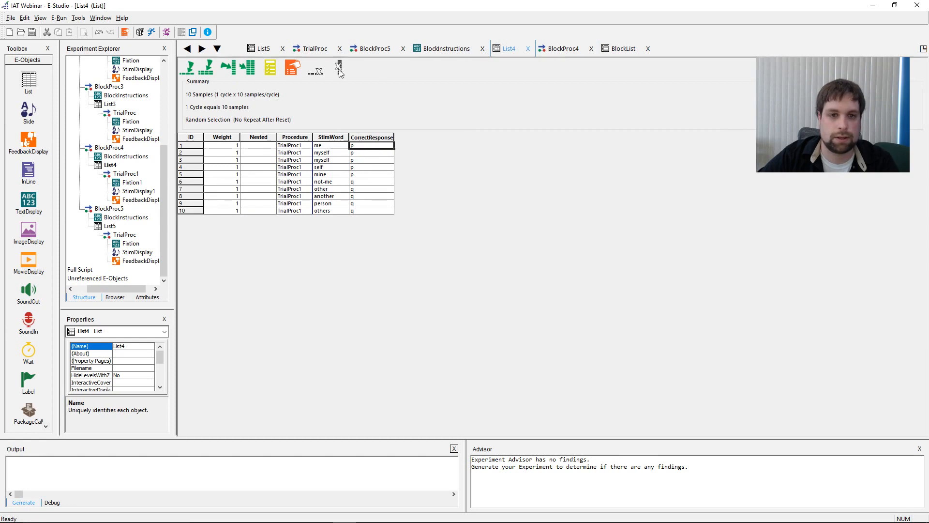
Step: Close all open object windows and reopen List5 from BlockProc5 on its own
left_click(101, 18)
left_click(116, 62)
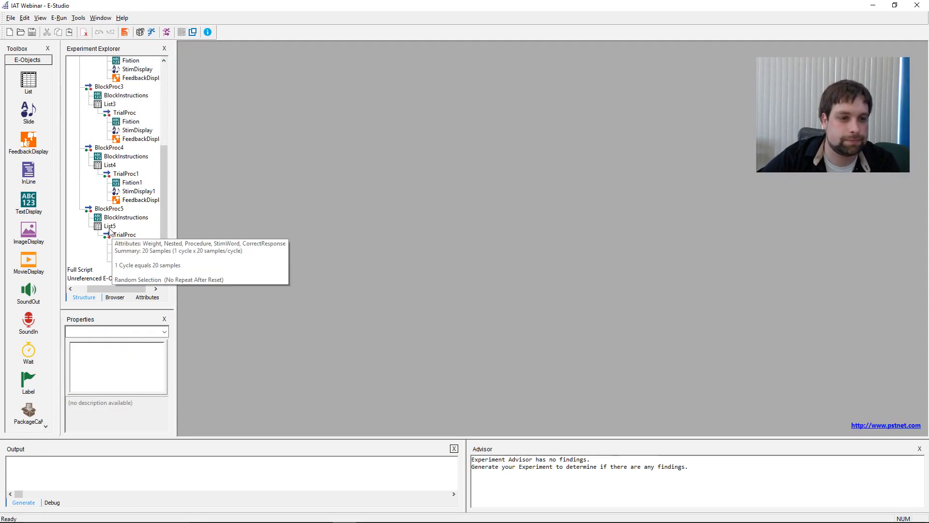
double_click(109, 226)
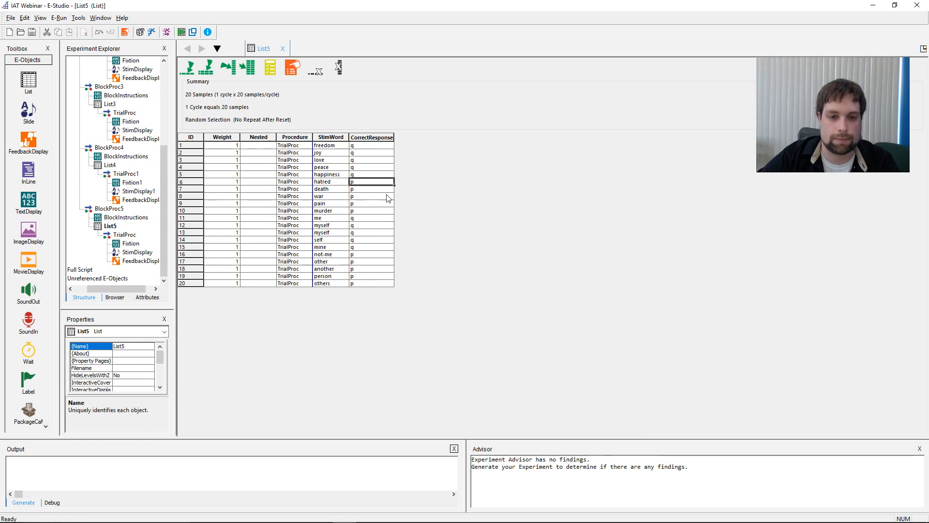
Step: Check List5's responses for the negative and self words against the BlockProc5 category words in BlockList
left_click(379, 189)
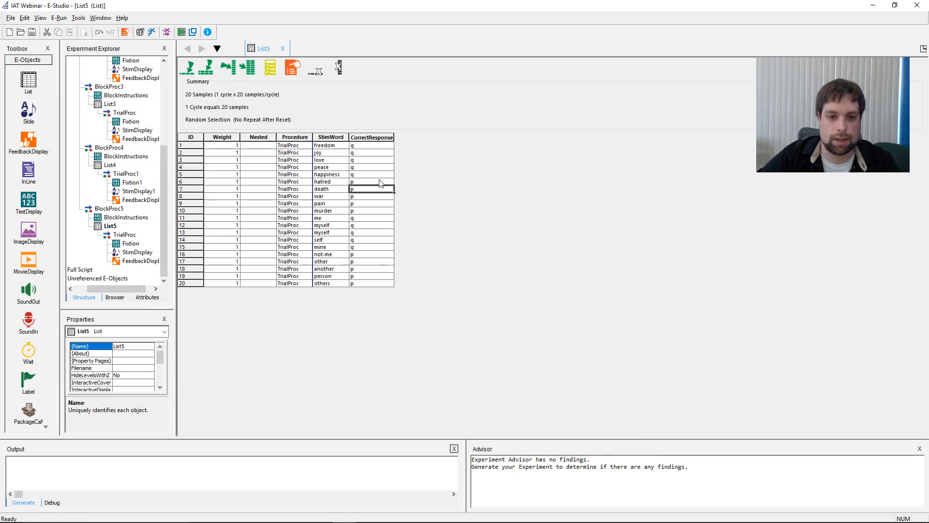
left_click_drag(381, 182, 383, 214)
left_click(364, 219)
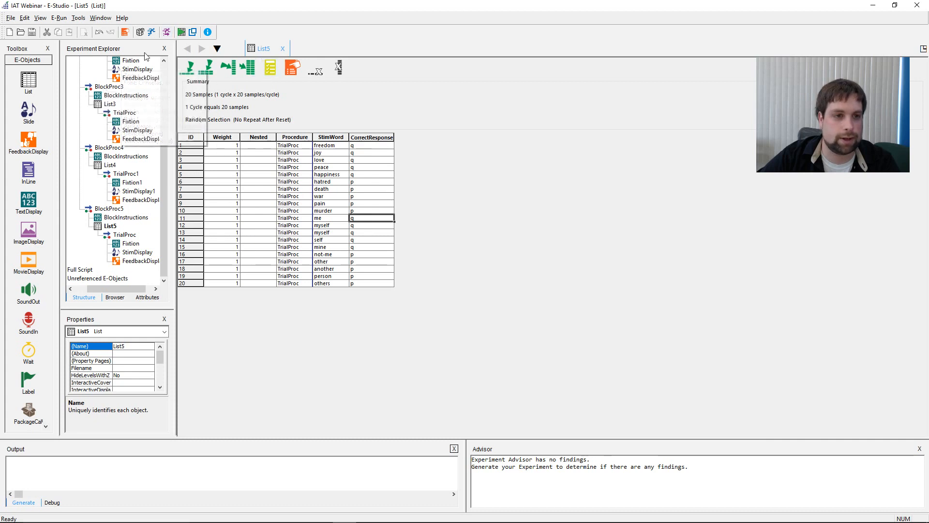
left_click_drag(165, 140, 165, 80)
double_click(97, 60)
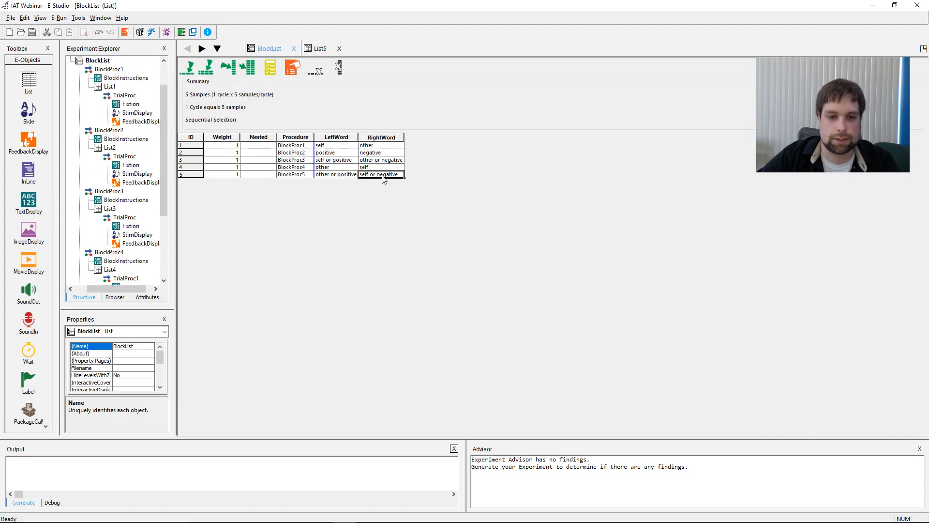
left_click_drag(161, 142, 170, 196)
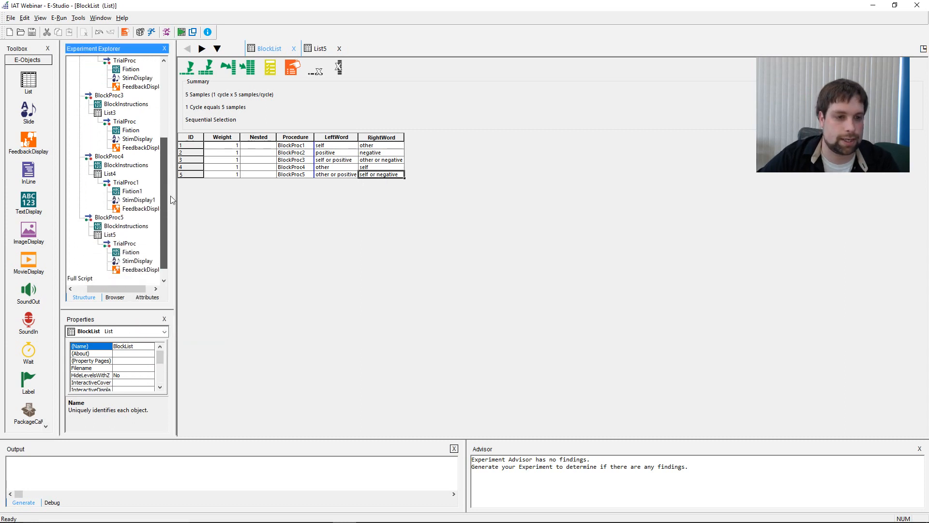
double_click(110, 234)
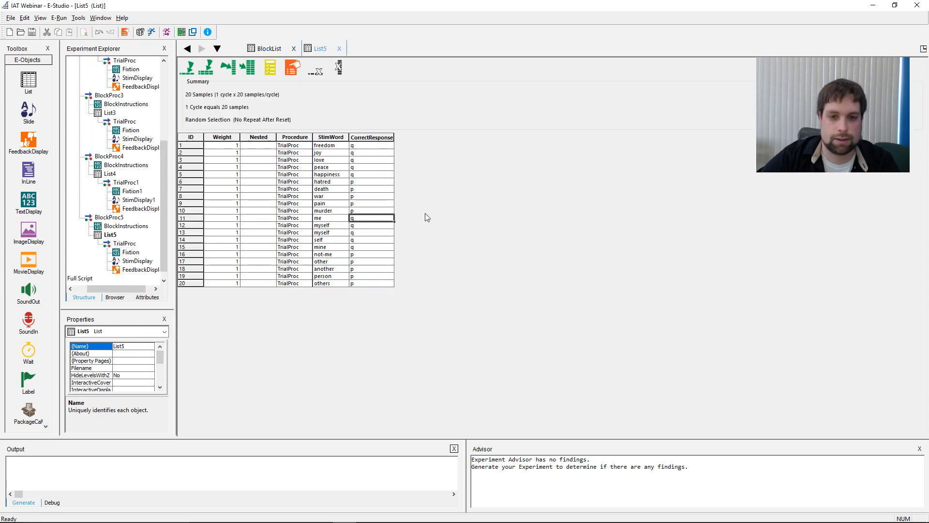
Step: Set CorrectResponse to p for the self-related words in rows 11 to 15 of List5
left_click(359, 219)
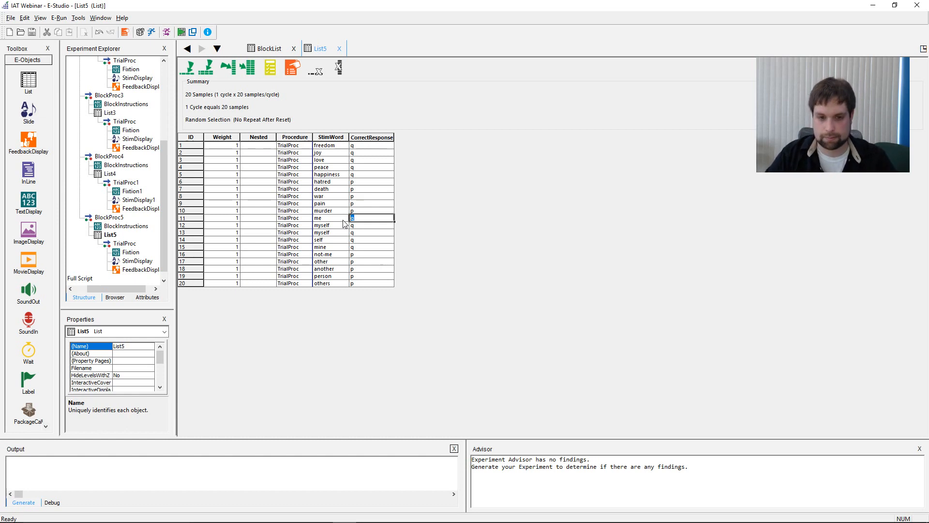
key("Down")
key("p")
key("Down")
key("p")
key("Down")
key("p")
key("Down")
key("p")
key("Down")
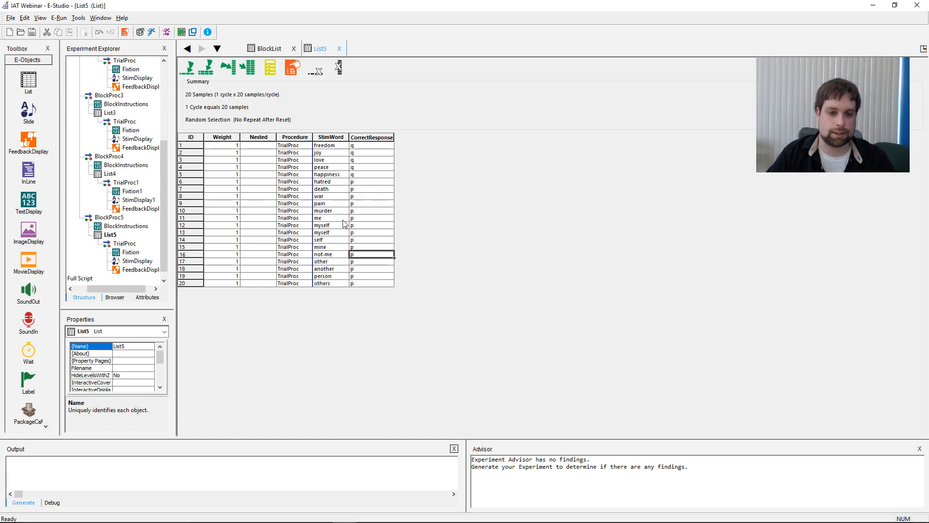
Step: Set CorrectResponse to q for the other-related words in rows 16 to 20 of List5
key("q")
key("Down")
key("q")
key("Down")
key("q")
key("Down")
key("q")
key("Down")
key("q")
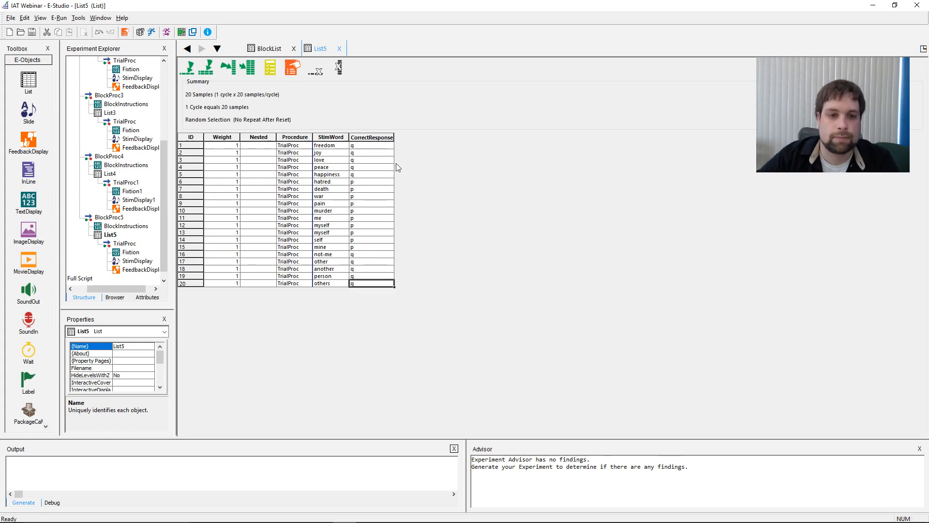
left_click(386, 174)
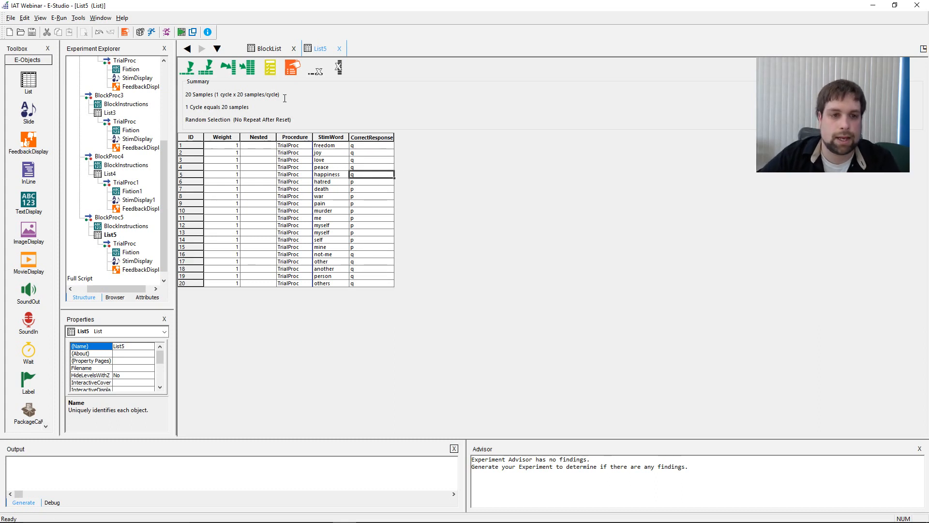
Step: Review the full experiment structure and the five block rows with their LeftWord and RightWord values in BlockList
left_click(125, 243)
left_click(552, 310)
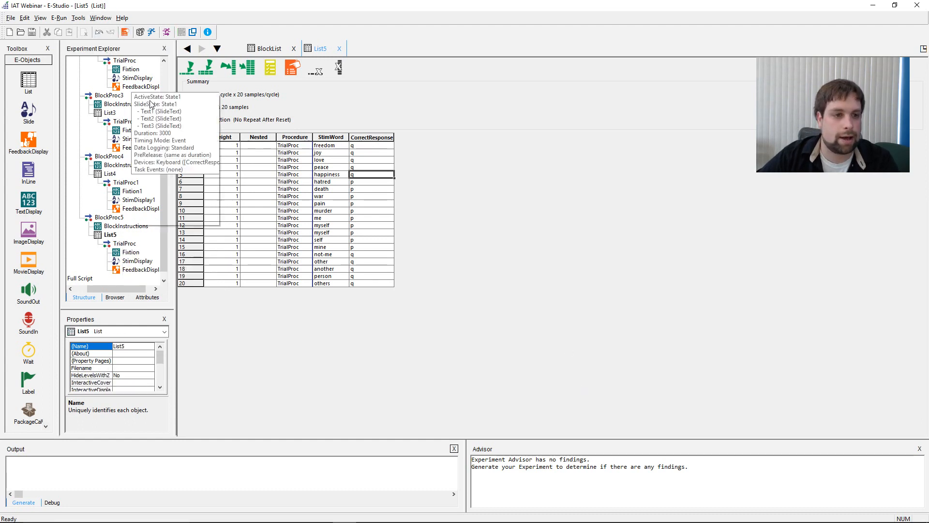
left_click_drag(166, 158, 169, 78)
double_click(100, 95)
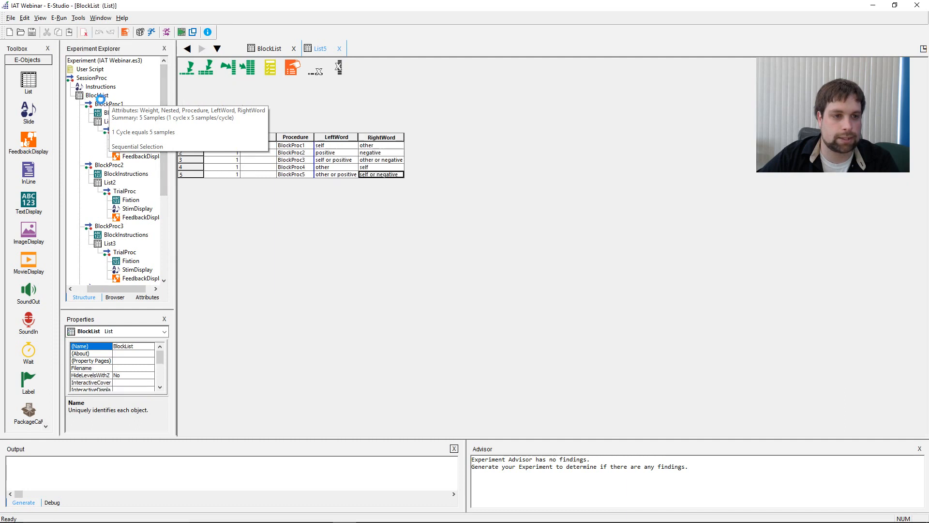
left_click(327, 167)
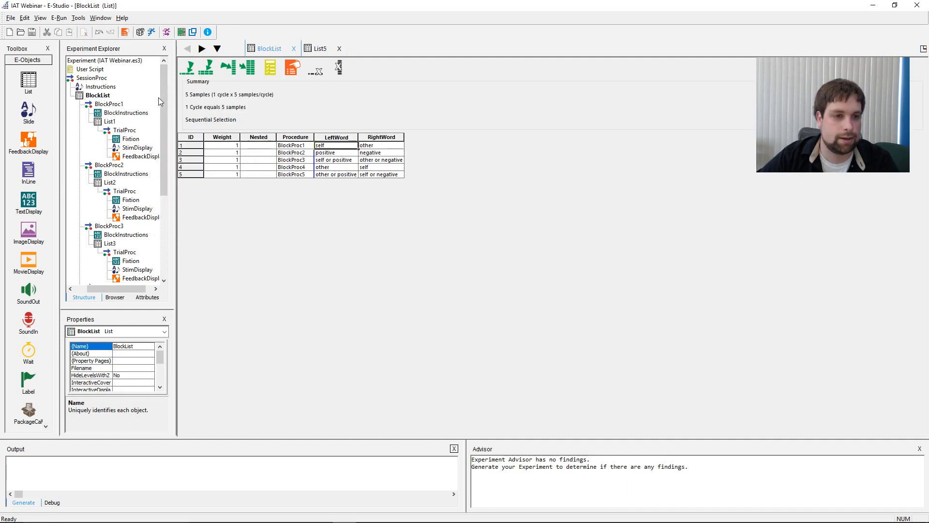
left_click_drag(165, 91, 169, 187)
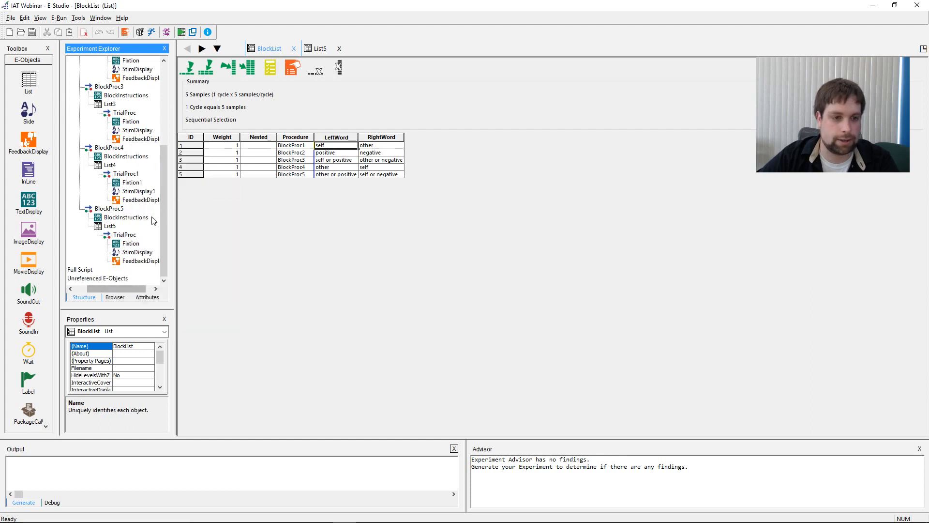
left_click_drag(164, 222, 155, 117)
left_click(672, 317)
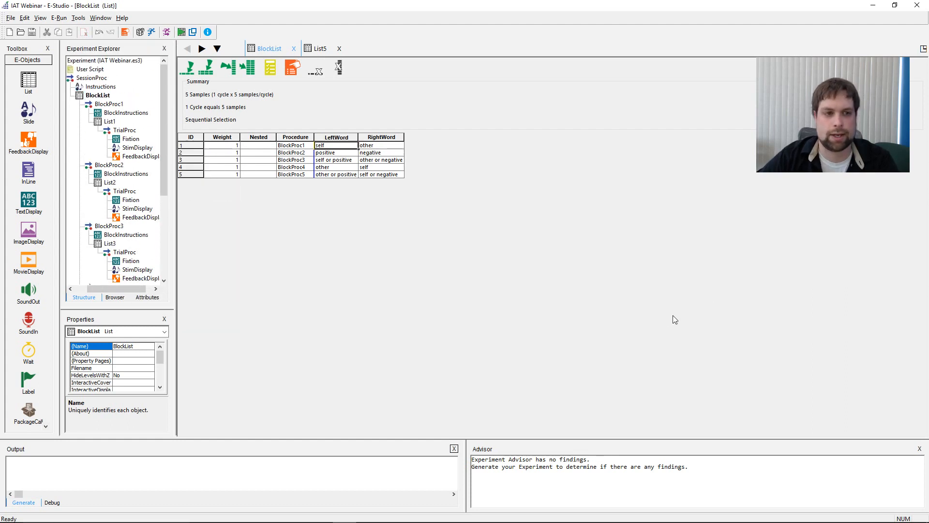
Step: Launch a windowed test run of the experiment at 1x speed and start the first self/other block
left_click(193, 33)
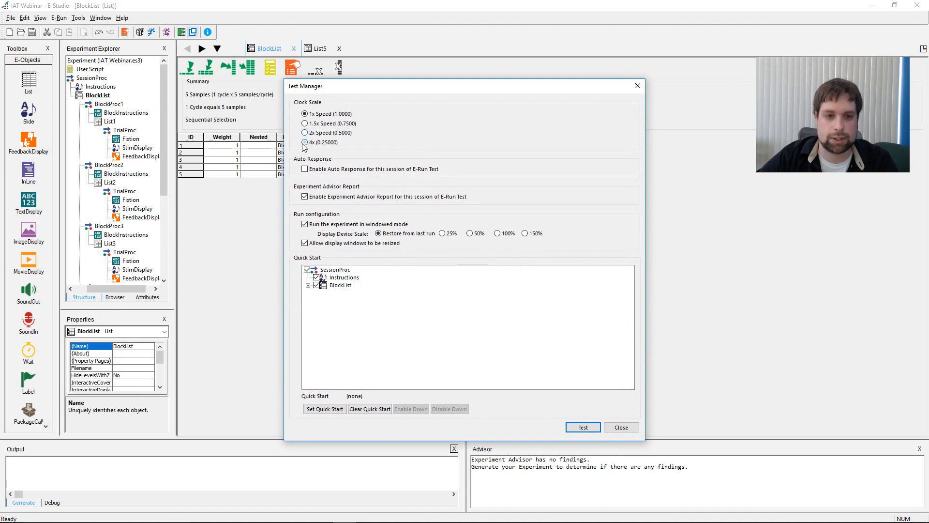
left_click(583, 427)
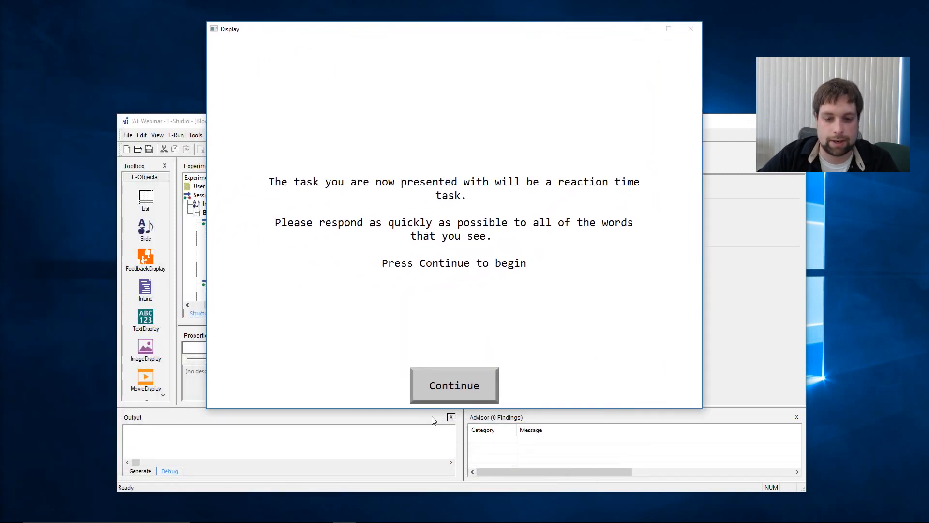
left_click(459, 383)
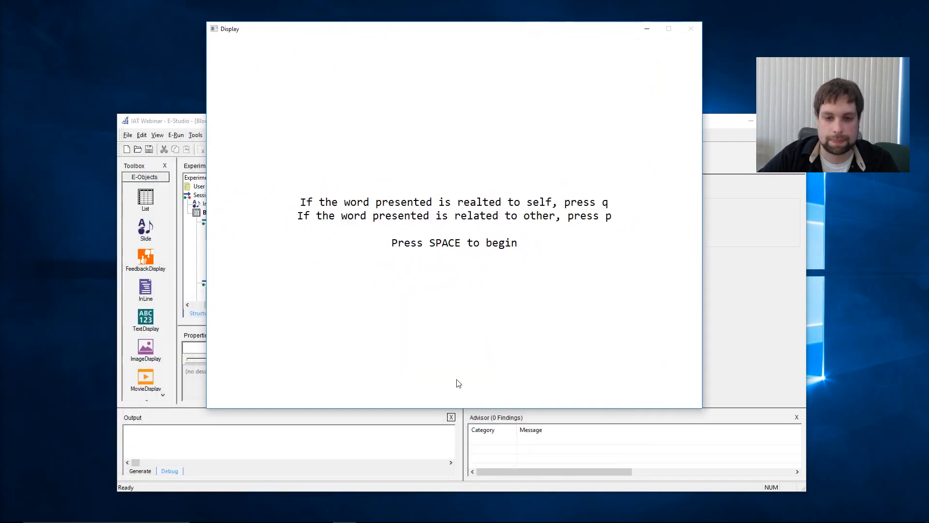
key("space")
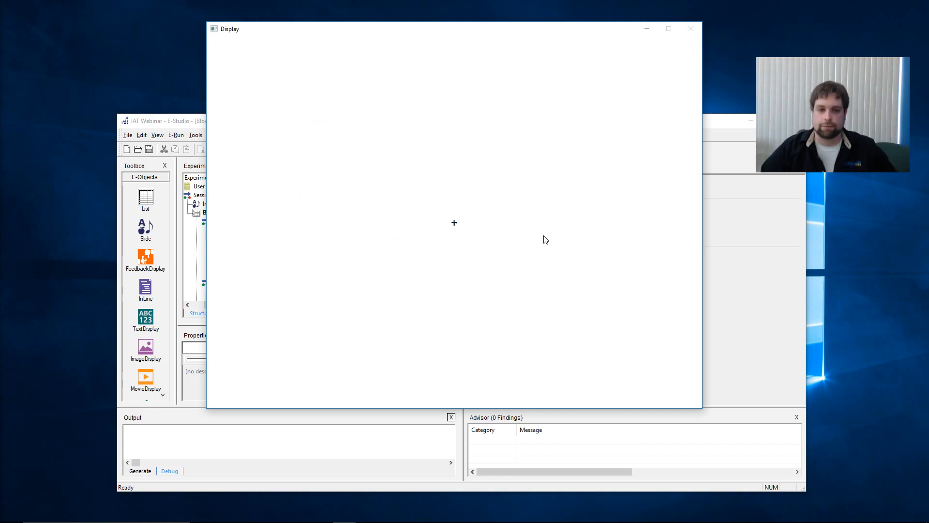
Step: Go through the self/other trials of the test run, proceed to the combined self or positive block and start it
key("i")
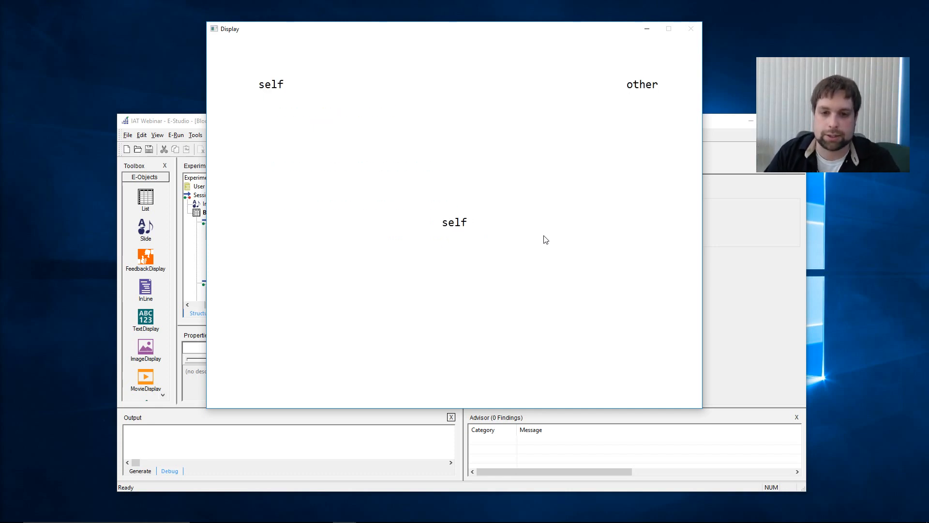
key("i")
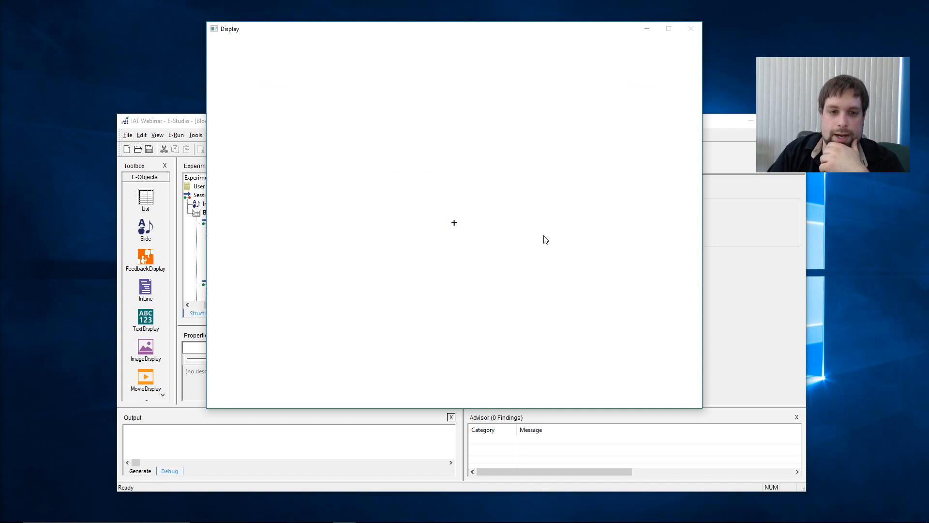
key("i")
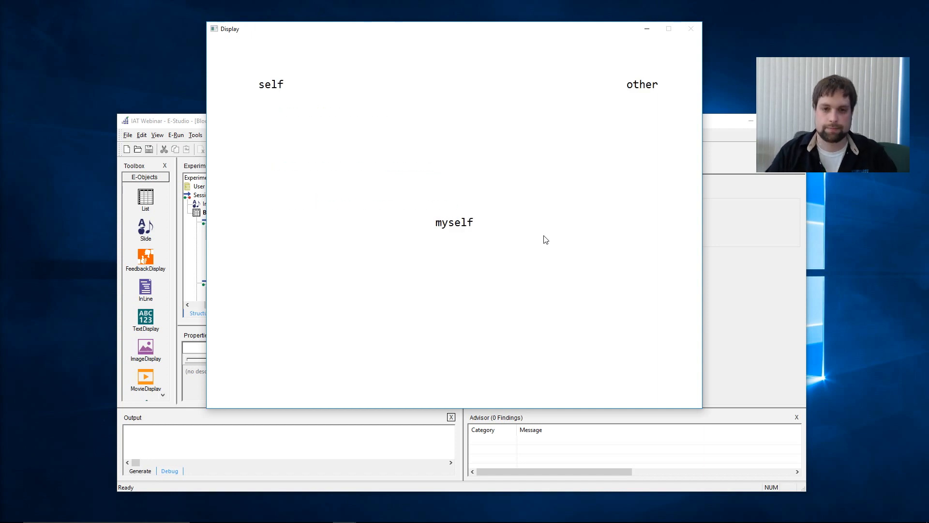
key("i")
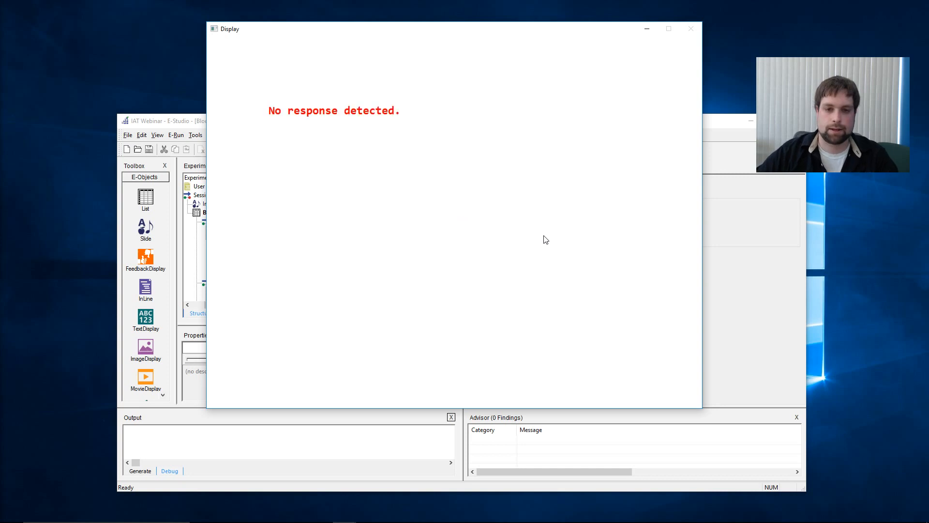
key("space")
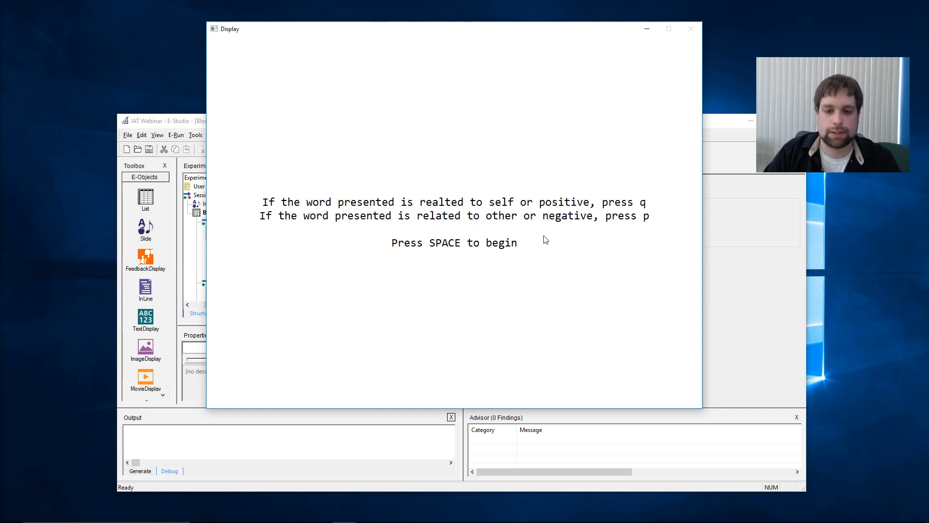
key("space")
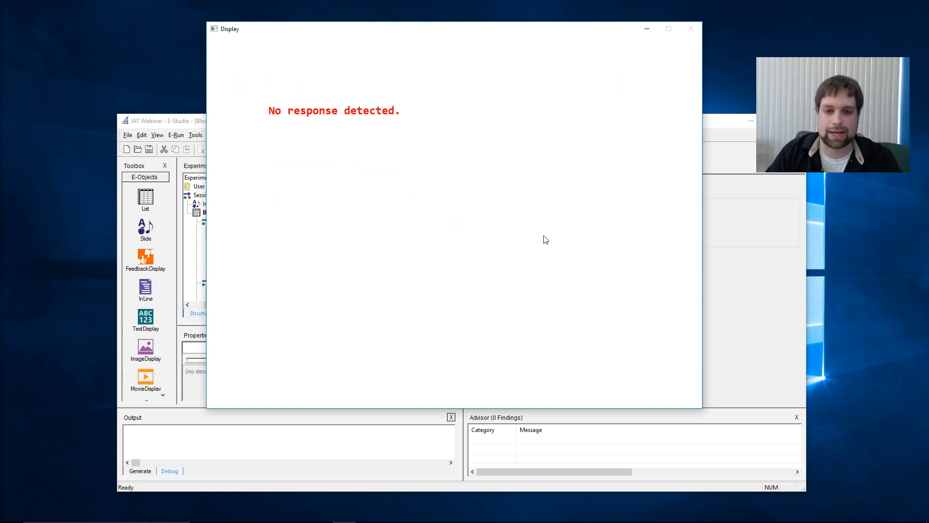
Step: Finish the combined self or positive block of the test run, then start and go through the other/self trials
key("i")
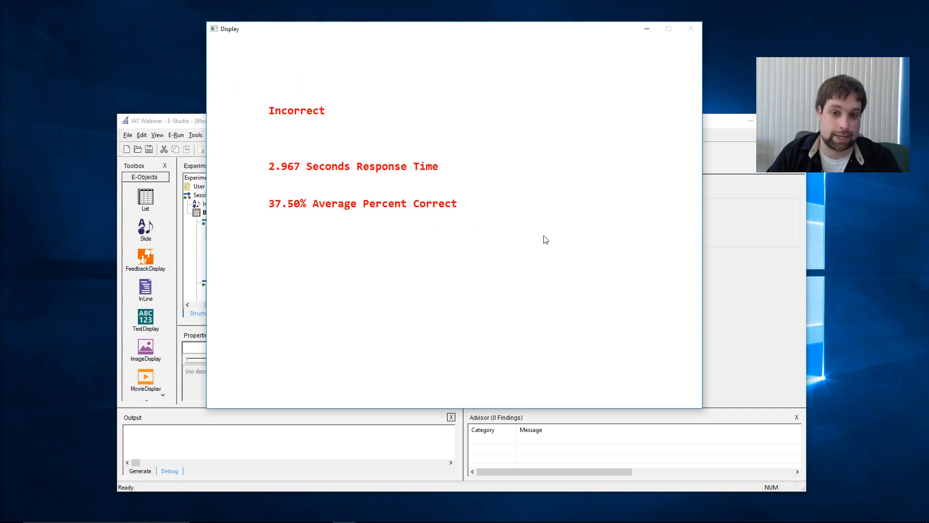
key("space")
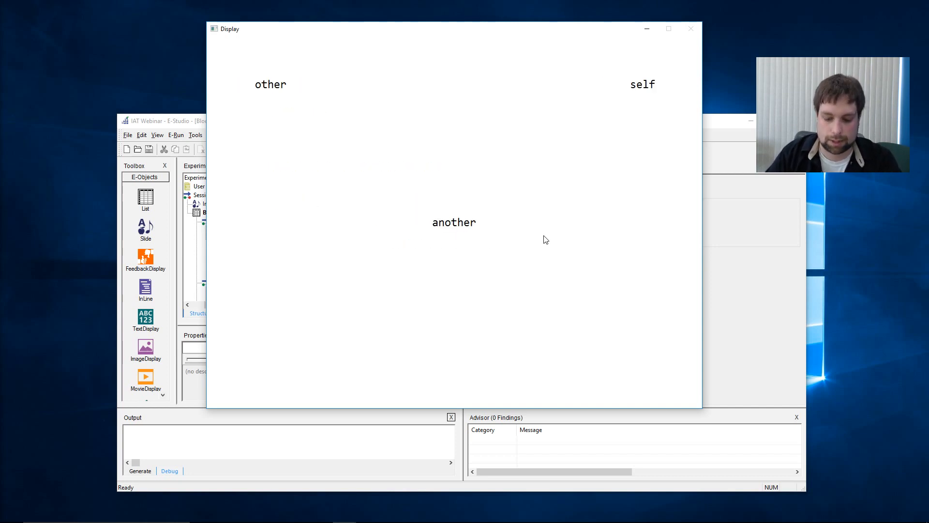
key("e")
key("i")
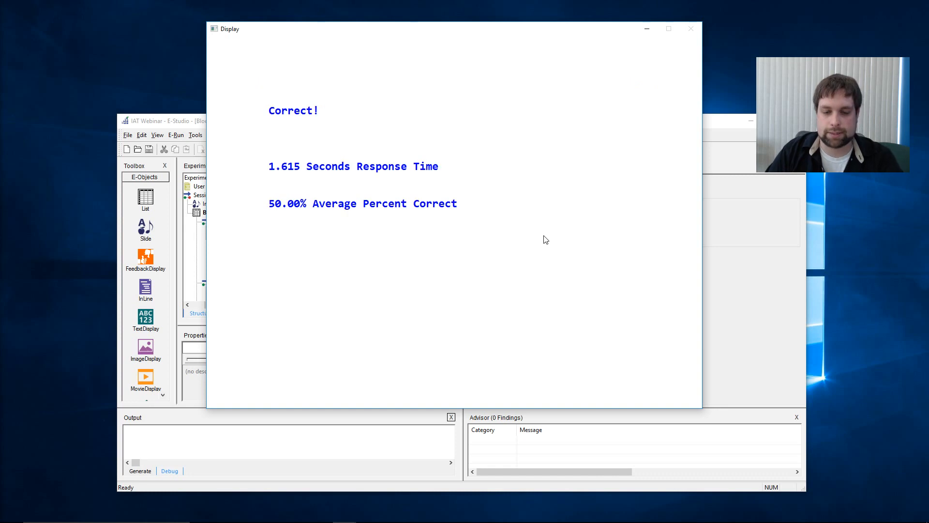
key("e")
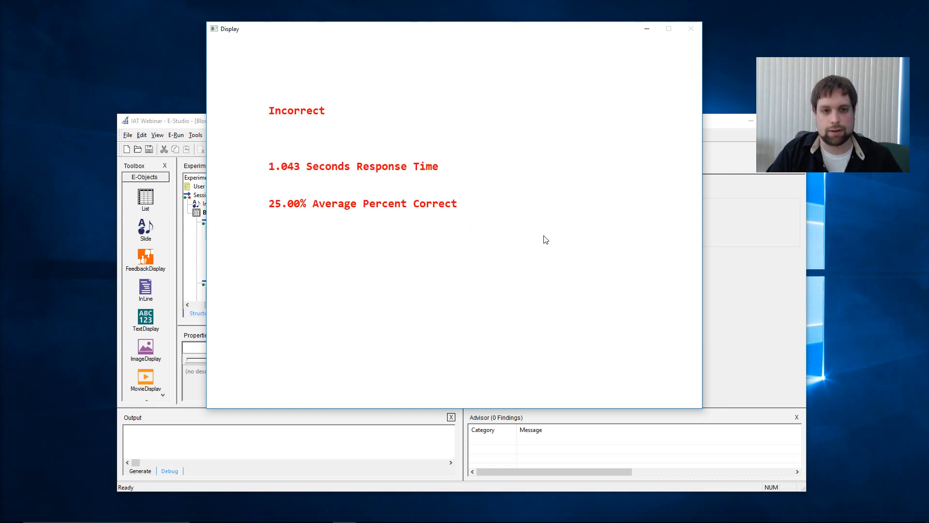
key("e")
key("e")
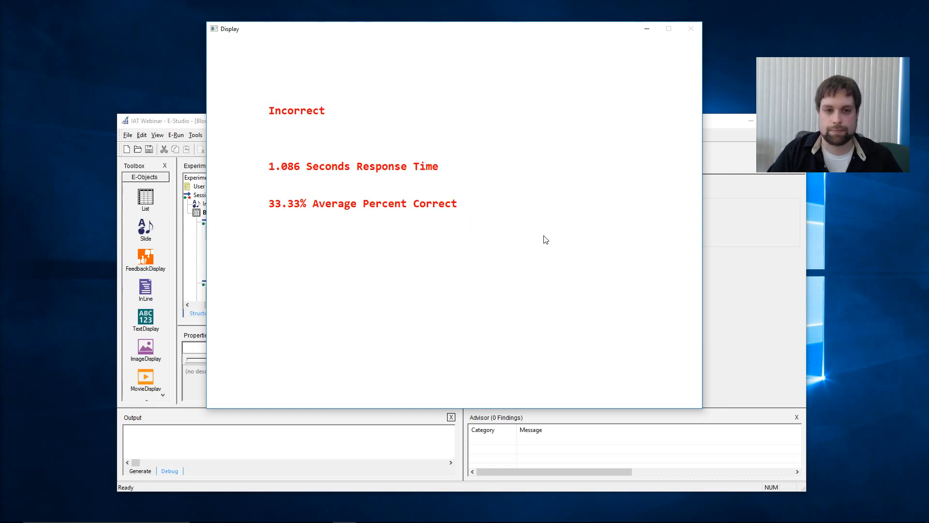
key("e")
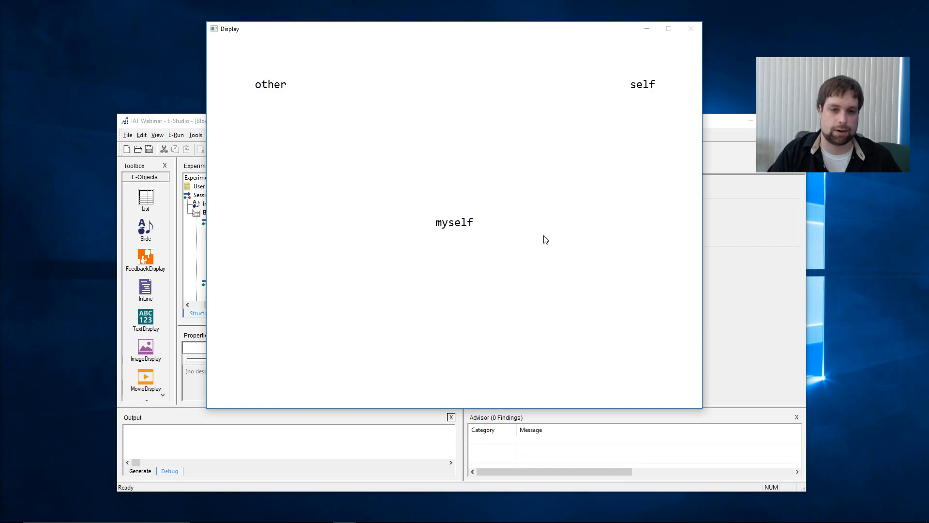
key("i")
key("e")
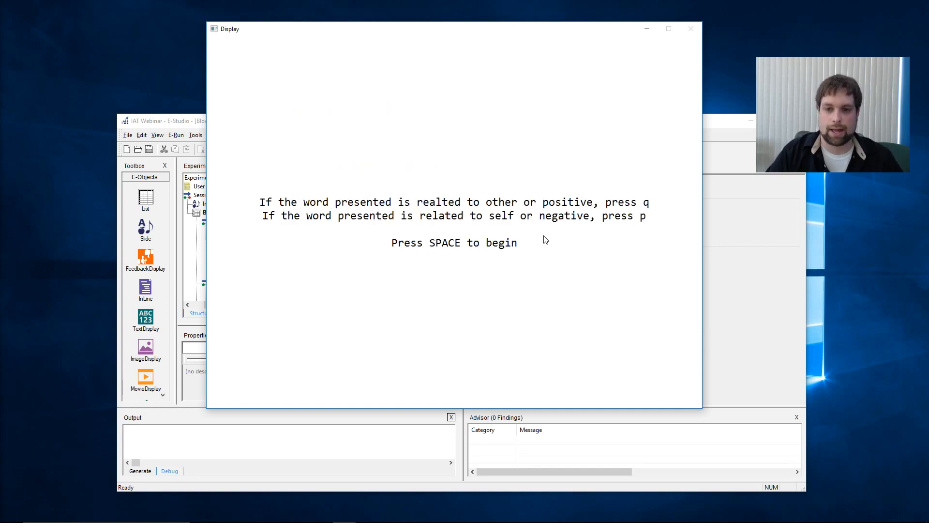
Step: Start the other or positive versus self or negative block and respond to its trials until the test run ends
key("space")
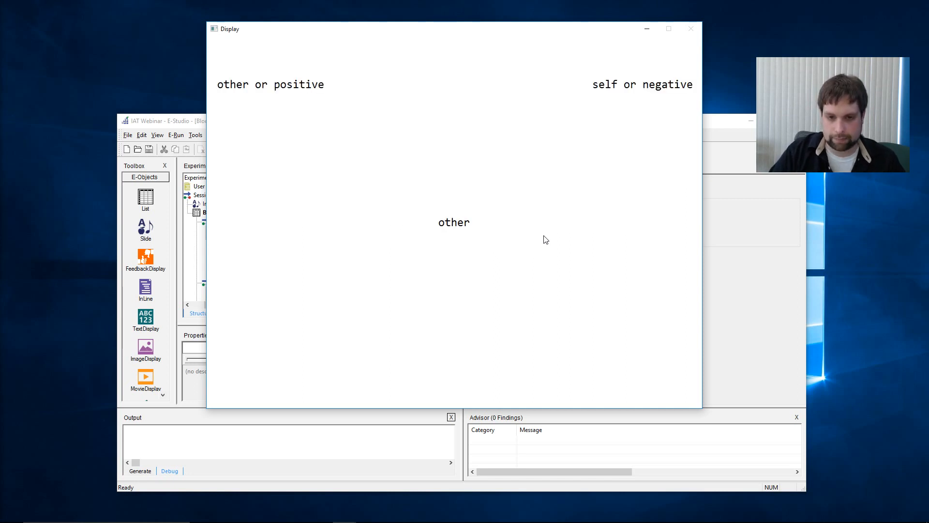
key("i")
key("i")
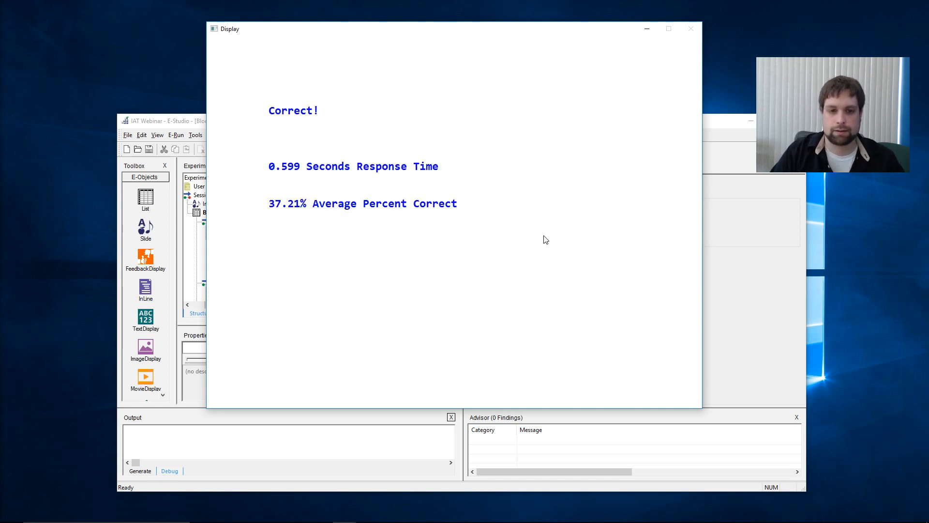
key("e")
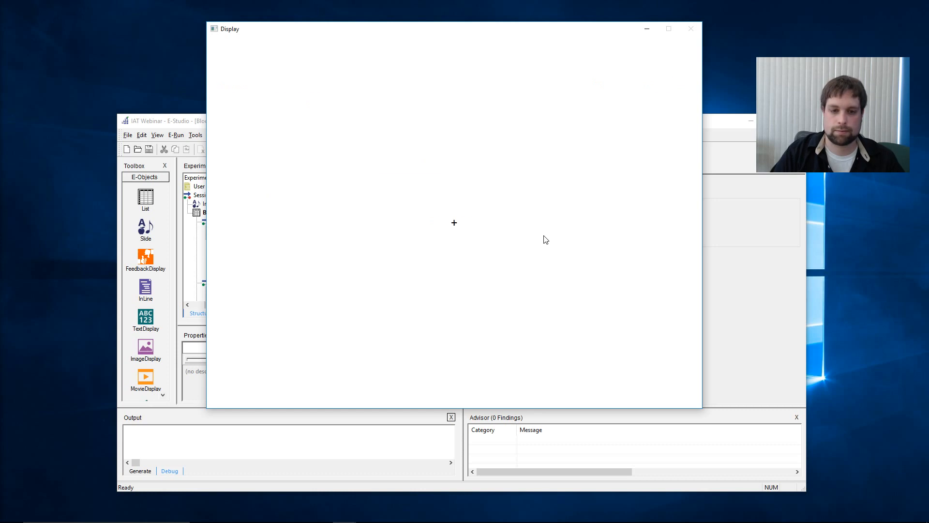
key("e")
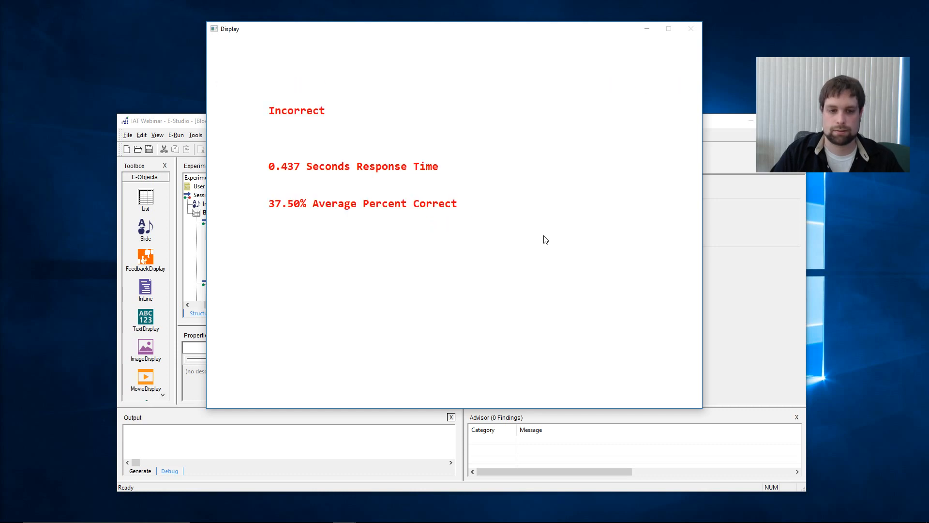
key("i")
key("e")
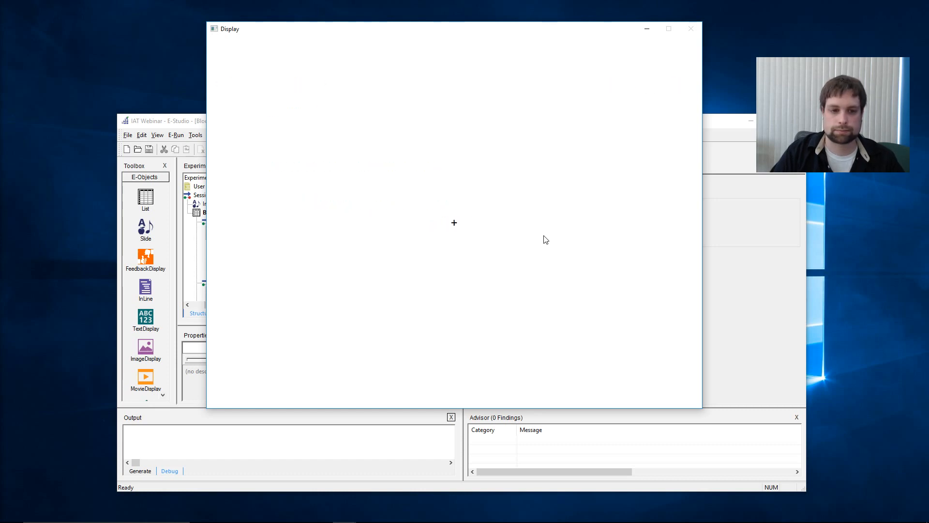
key("e")
key("e")
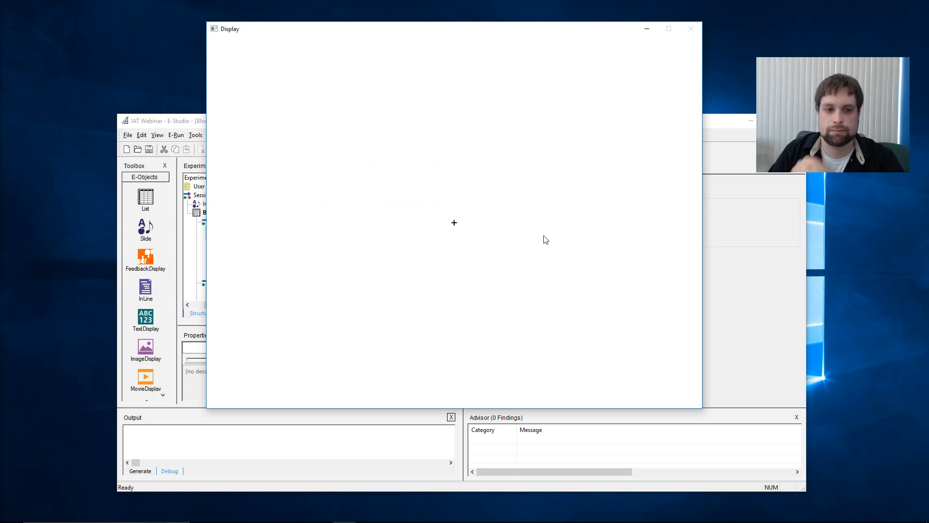
key("e")
key("e")
key("e")
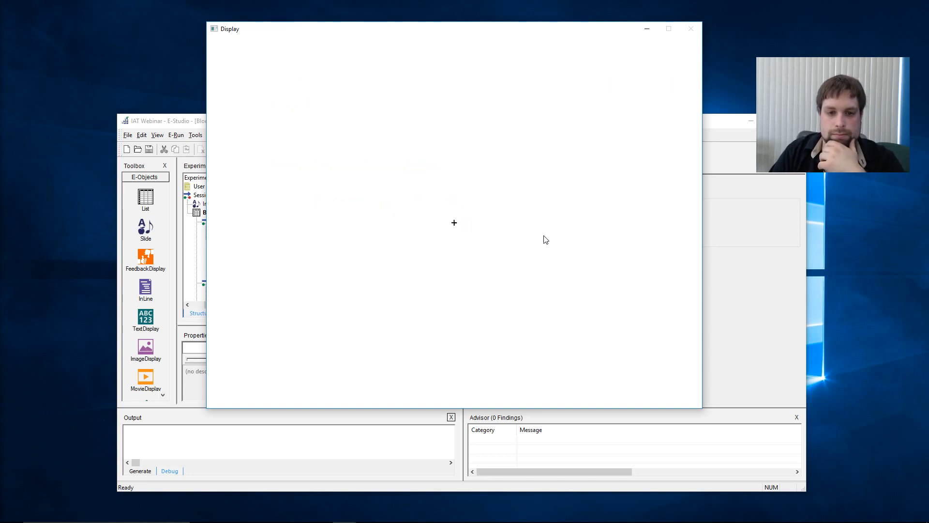
key("i")
key("i")
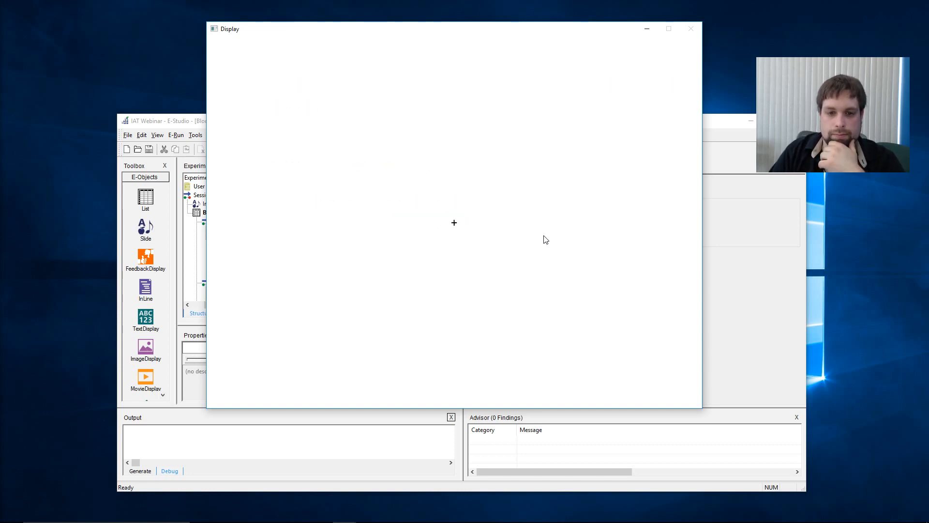
key("i")
key("i")
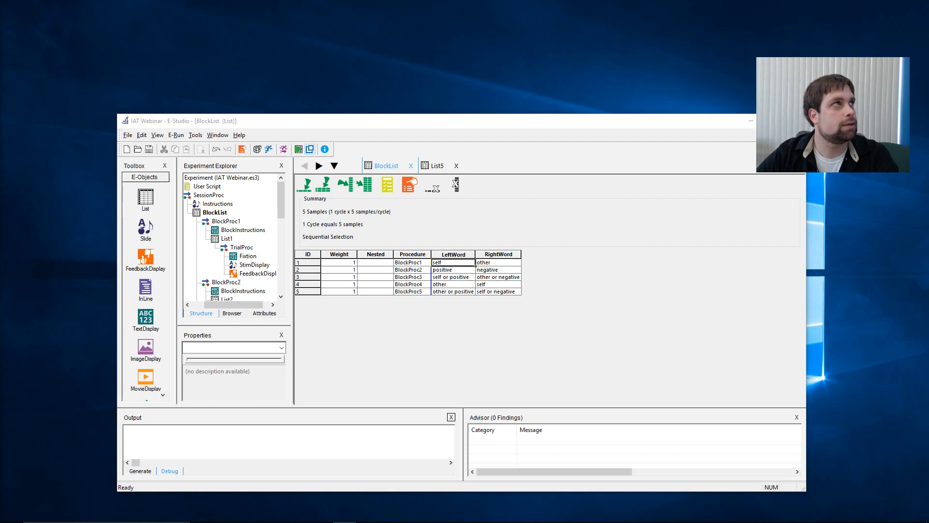
Step: Maximize the experiment window and open the output data file IAT Webinar-1-1.edat3 in E-DataAid
left_click_drag(83, 234, 411, 61)
left_click(298, 68)
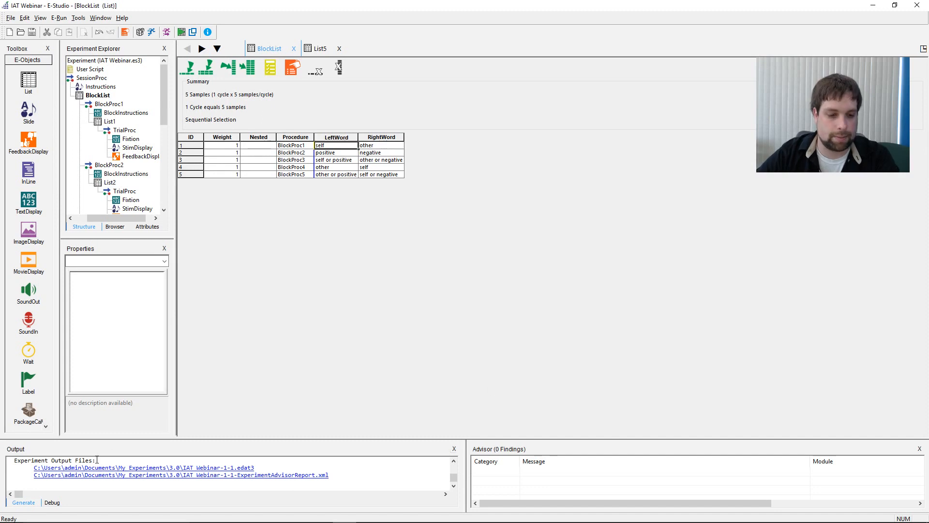
left_click(244, 469)
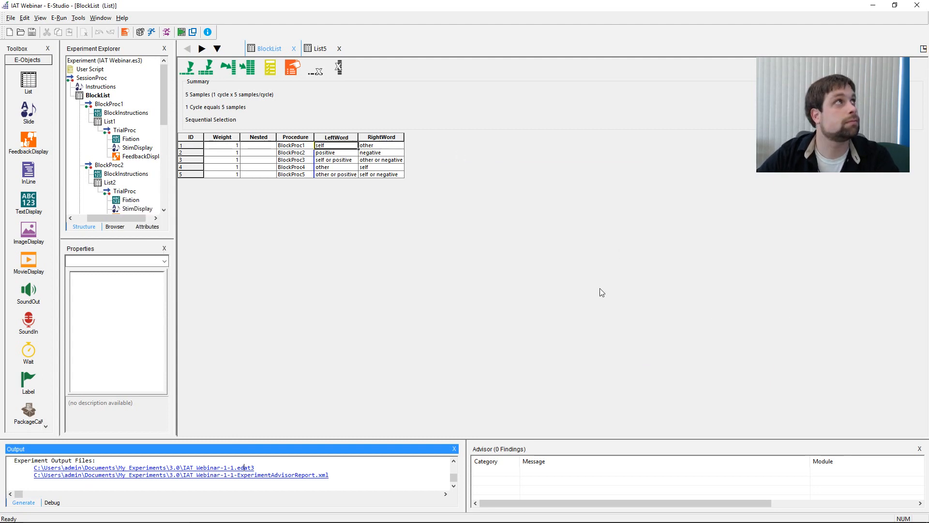
double_click(242, 466)
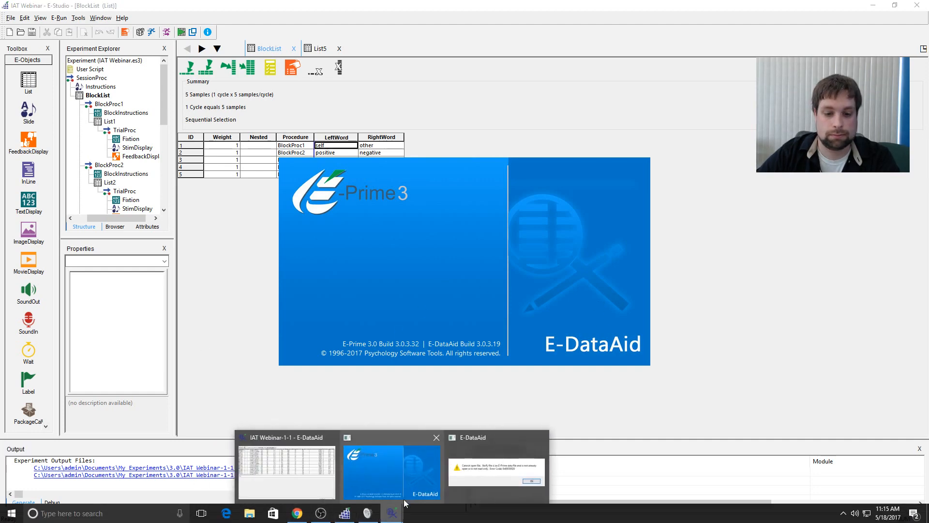
left_click(404, 499)
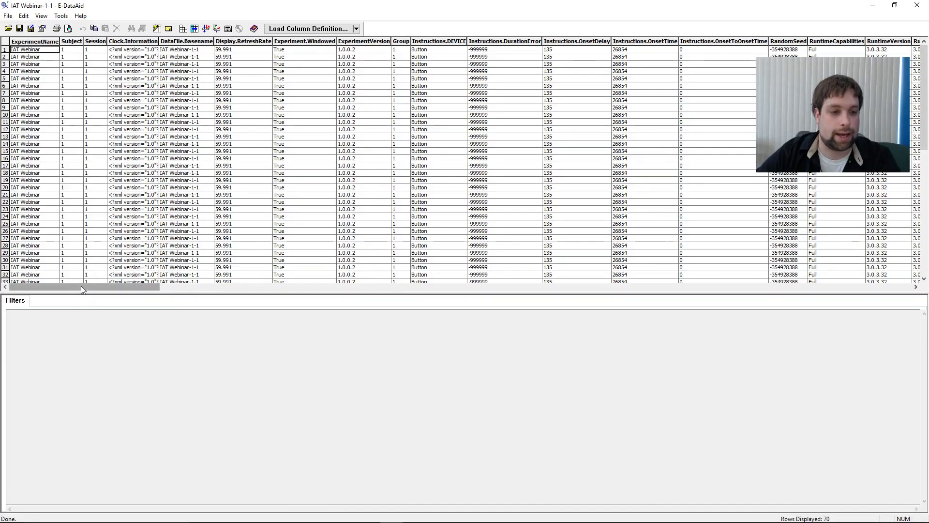
Step: Examine the logged session columns and the Block and BlockInstructions columns of the data table
left_click_drag(80, 286, 381, 306)
left_click_drag(332, 303, 228, 302)
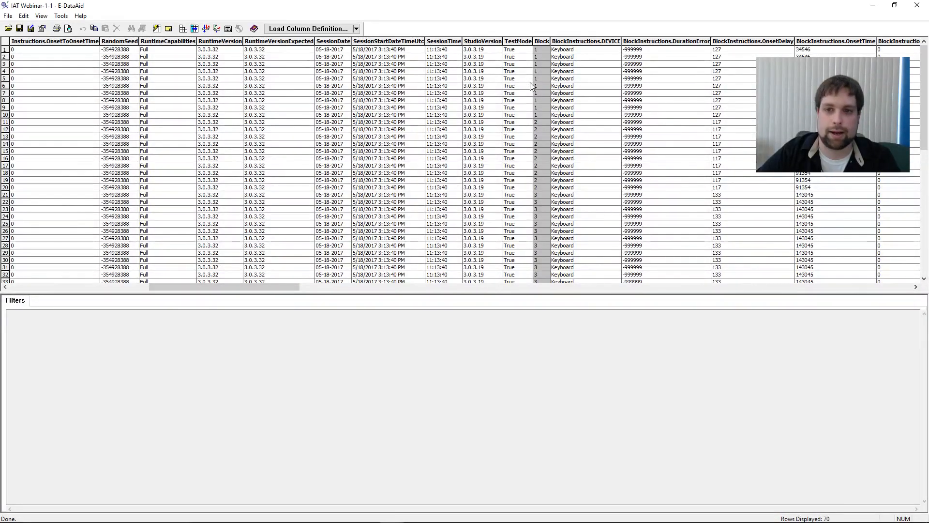
left_click(580, 41)
left_click(597, 144)
left_click_drag(603, 71, 587, 238)
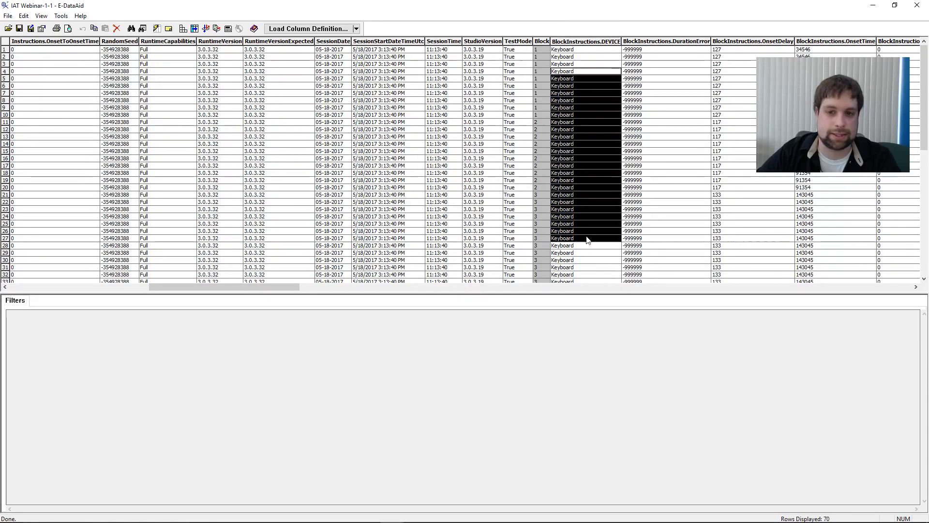
left_click(587, 238)
left_click(600, 78)
mouse_move(251, 287)
left_mouse_down()
mouse_move(102, 293)
mouse_move(260, 290)
left_mouse_up()
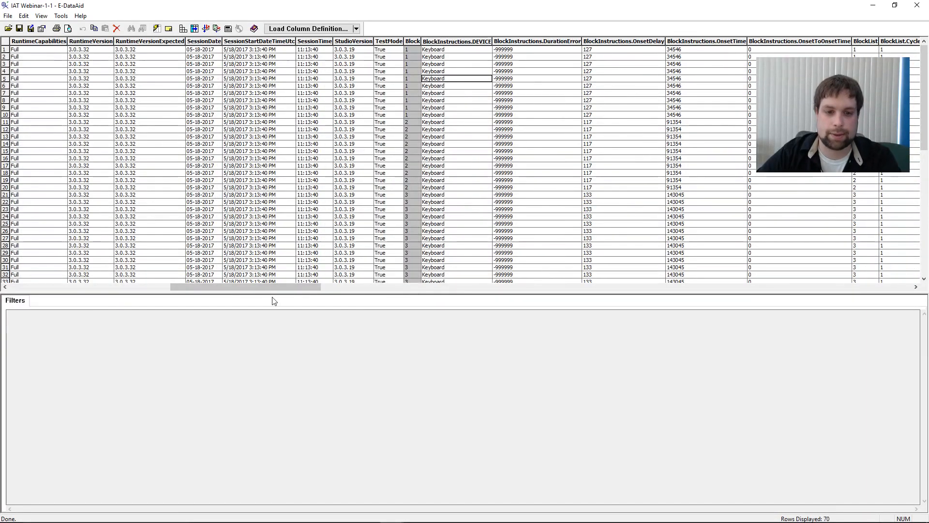
left_click_drag(263, 285, 54, 282)
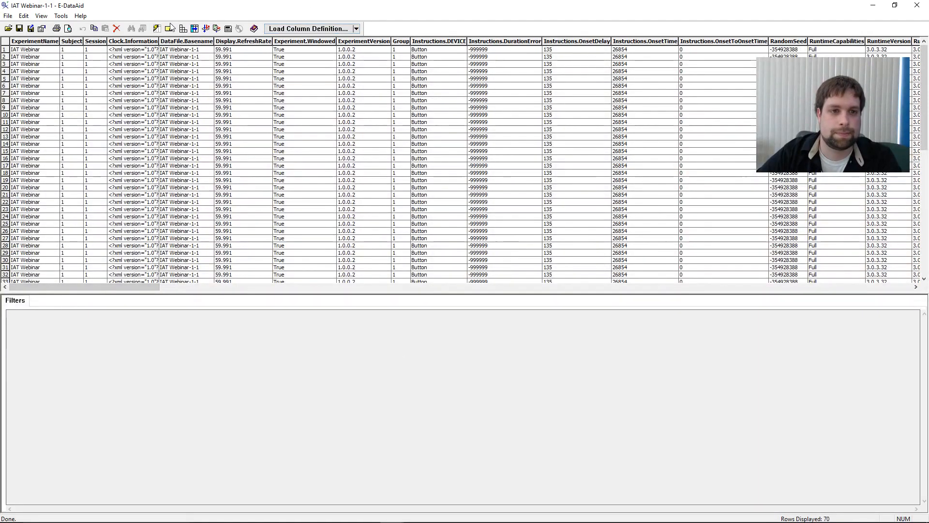
Step: Open the Arrange Columns settings and move all columns to the hidden list
left_click(194, 29)
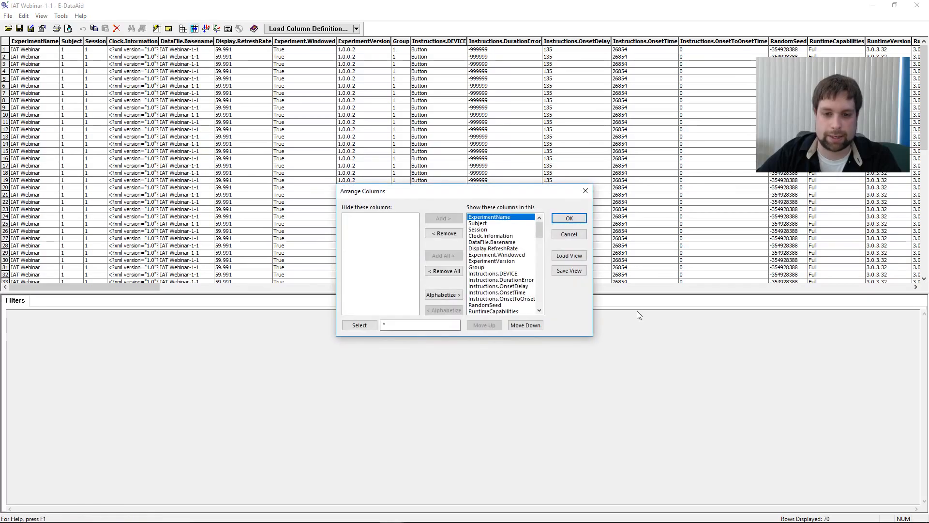
left_click(454, 272)
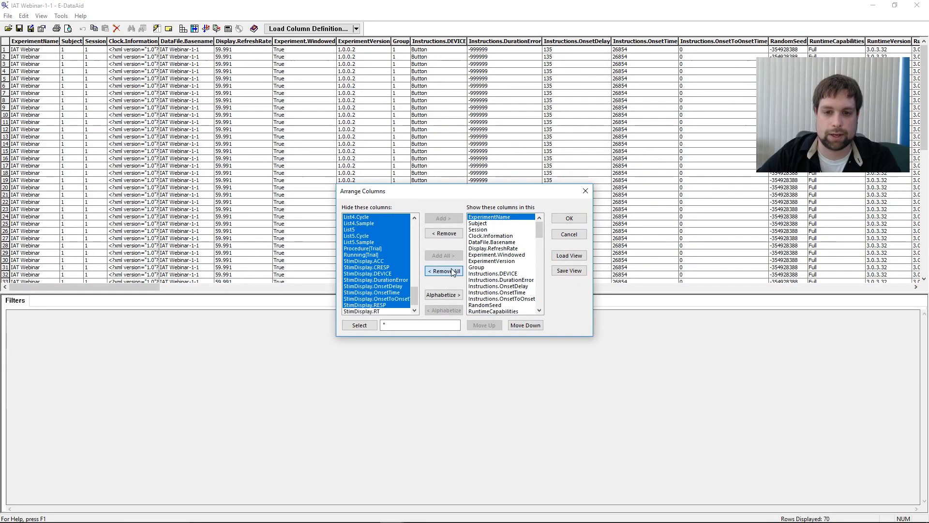
left_click(368, 241)
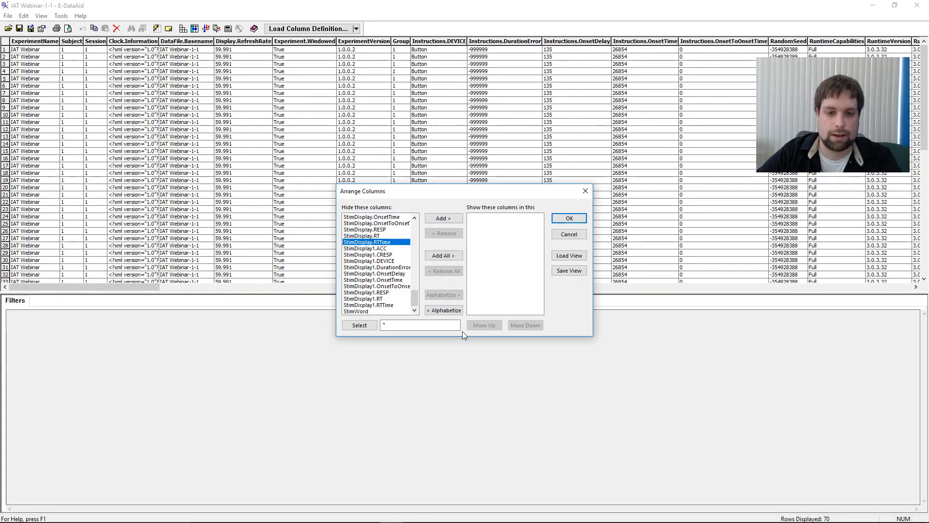
Step: Look through the hidden columns and select those matching the pattern *.RESP
left_click(415, 218)
left_click(415, 218)
left_click(415, 217)
left_click(415, 218)
left_click_drag(416, 292, 417, 287)
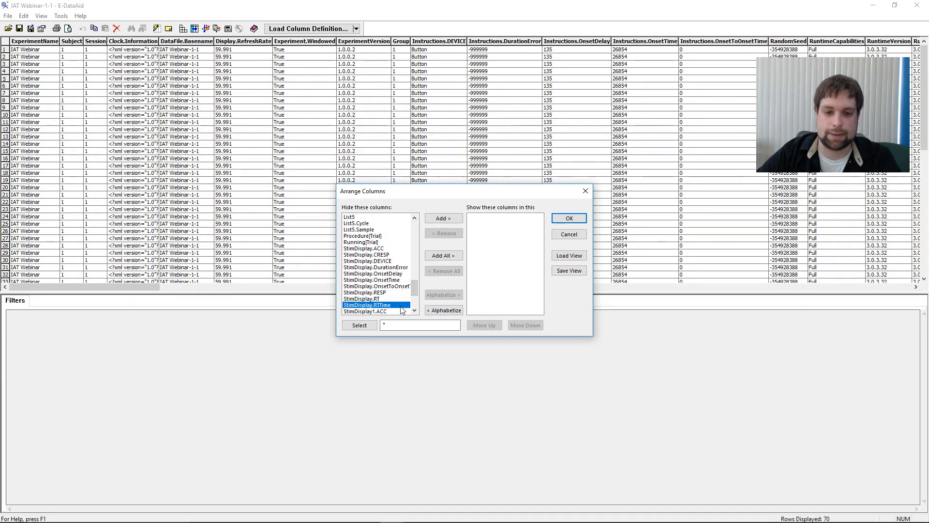
mouse_move(417, 286)
left_mouse_down()
mouse_move(419, 243)
mouse_move(420, 290)
left_mouse_up()
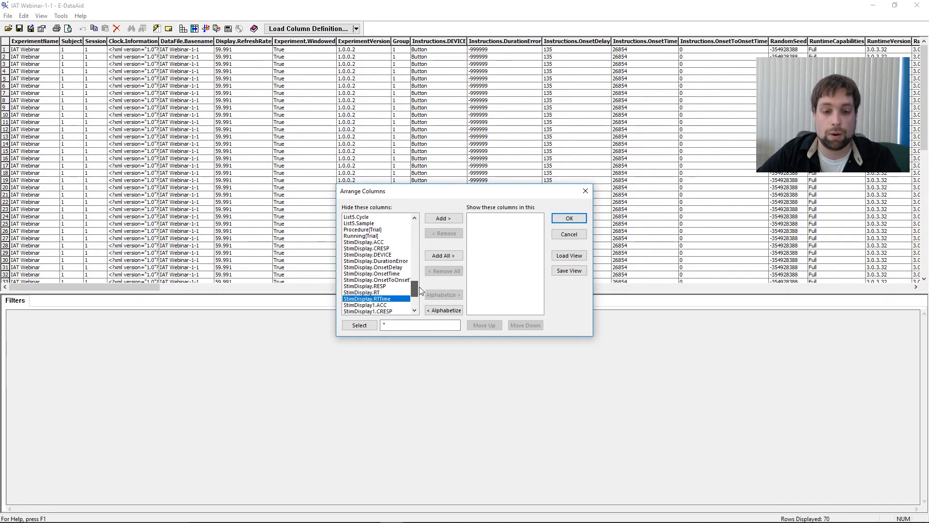
left_click(384, 327)
type("*")
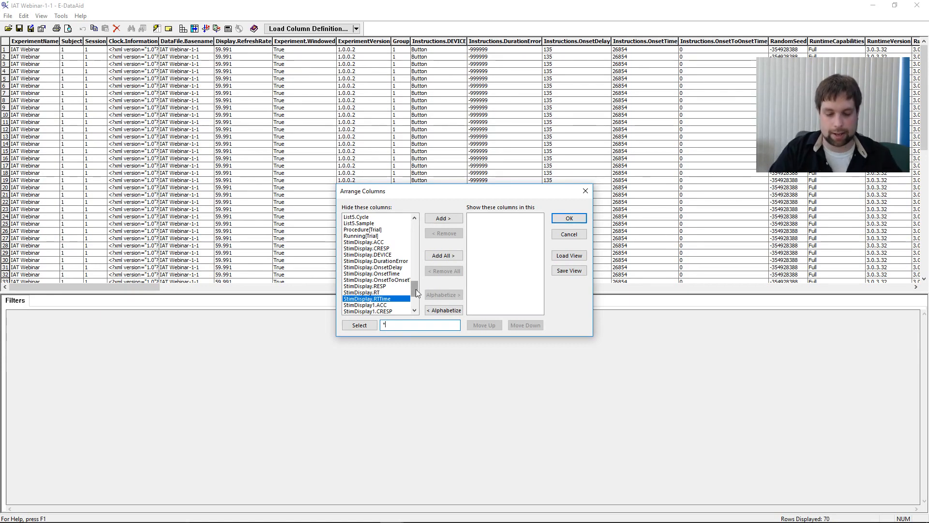
key("Return")
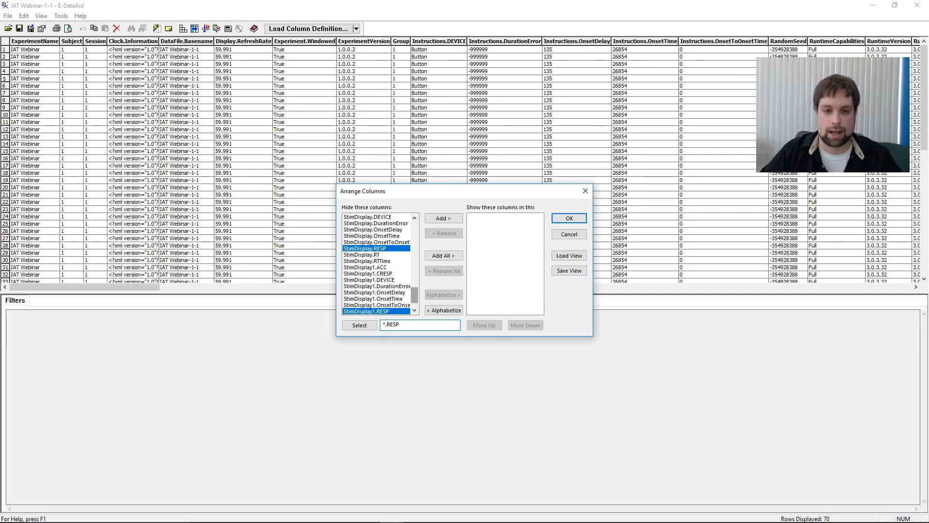
mouse_move(416, 295)
left_mouse_down()
mouse_move(416, 302)
mouse_move(428, 268)
mouse_move(426, 304)
left_mouse_up()
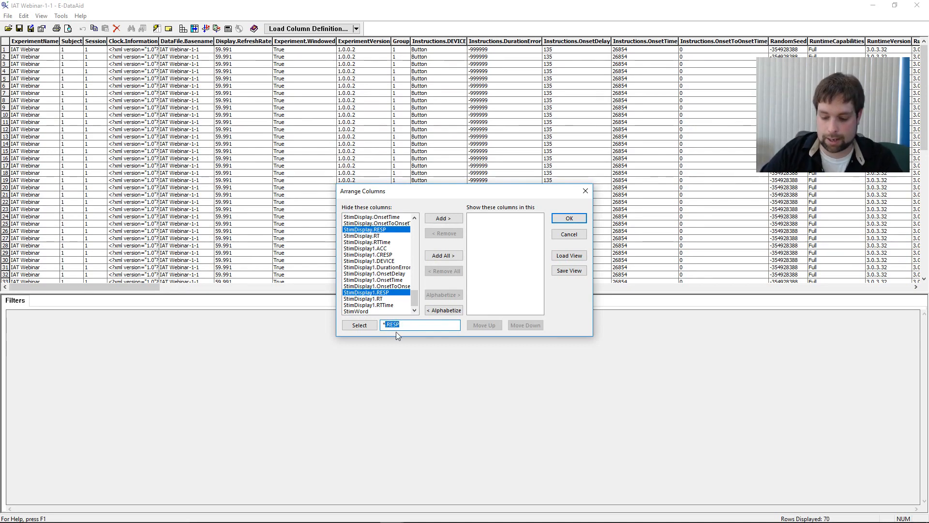
Step: Select all hidden columns matching the pattern StimDisplay*
type("Stim")
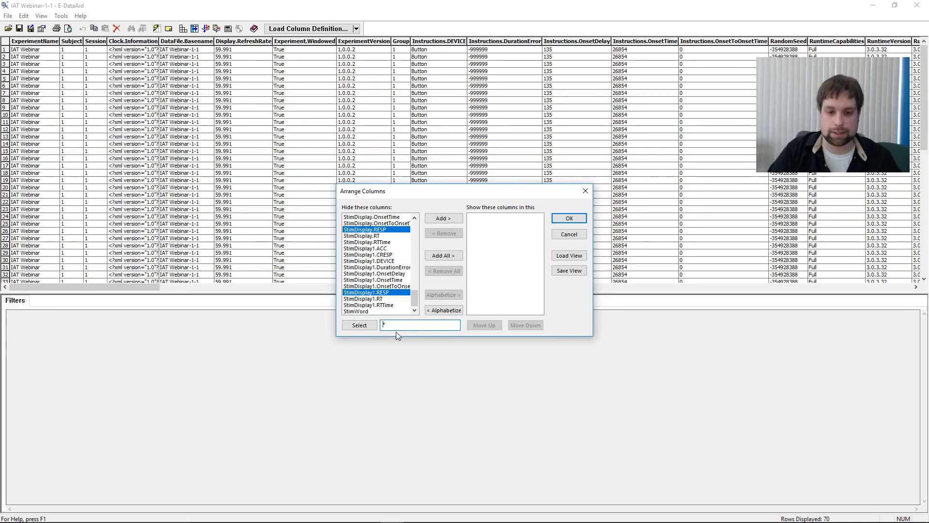
type("Disp")
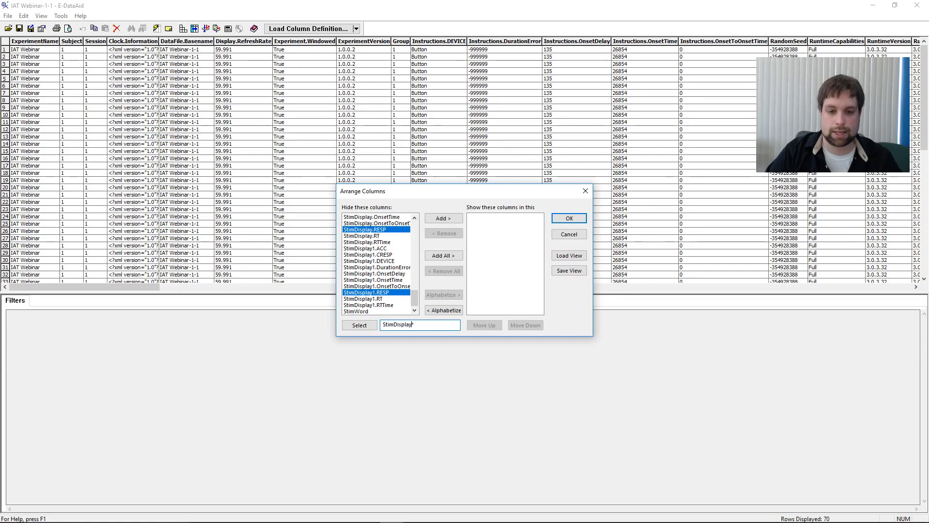
type("lay")
key("Return")
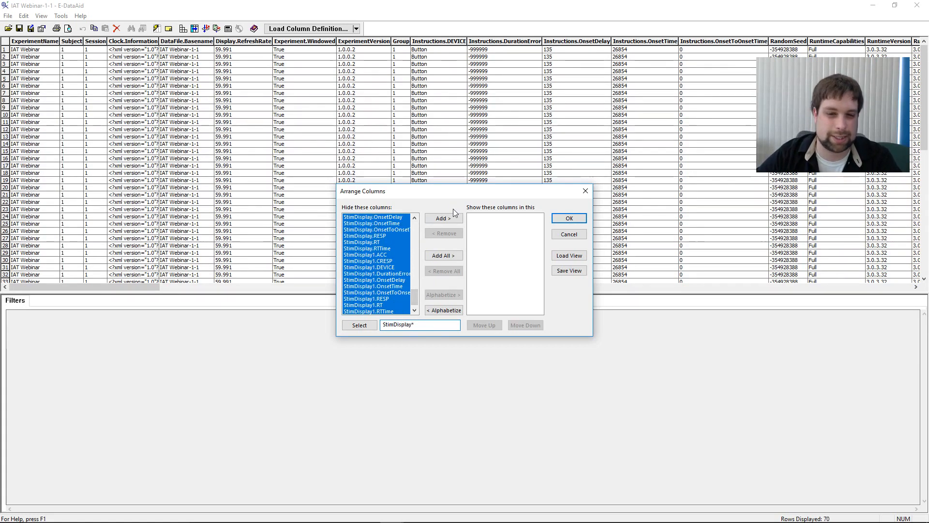
Step: Add the selected StimDisplay and StimDisplay1 columns to the shown list and apply the column arrangement
left_click_drag(416, 295, 416, 285)
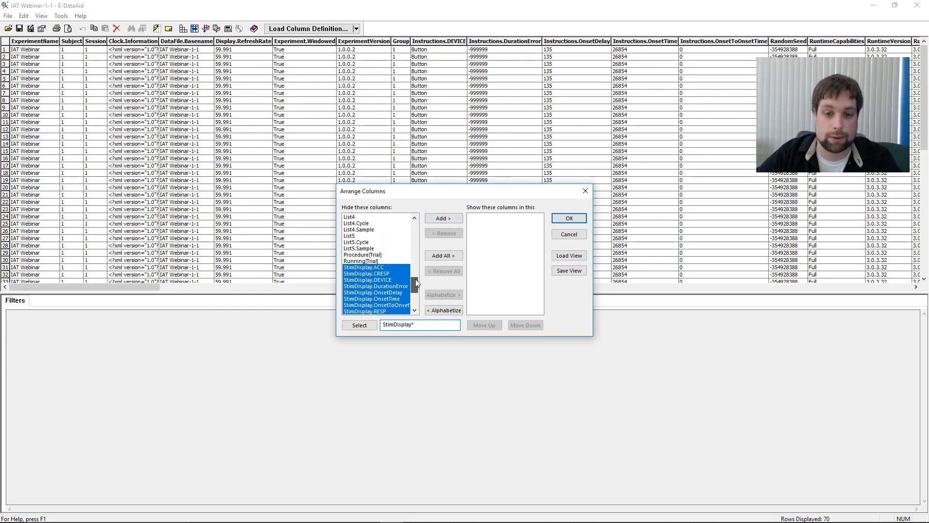
left_click(449, 217)
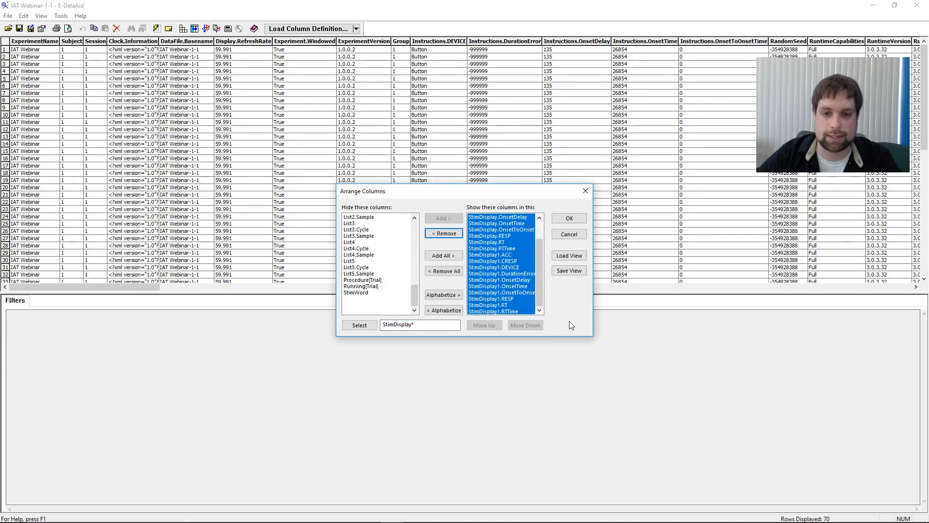
left_click(576, 221)
Step: Examine the StimDisplay columns and compare them with the StimDisplay1 columns across the first trial rows
left_click_drag(44, 286, 281, 292)
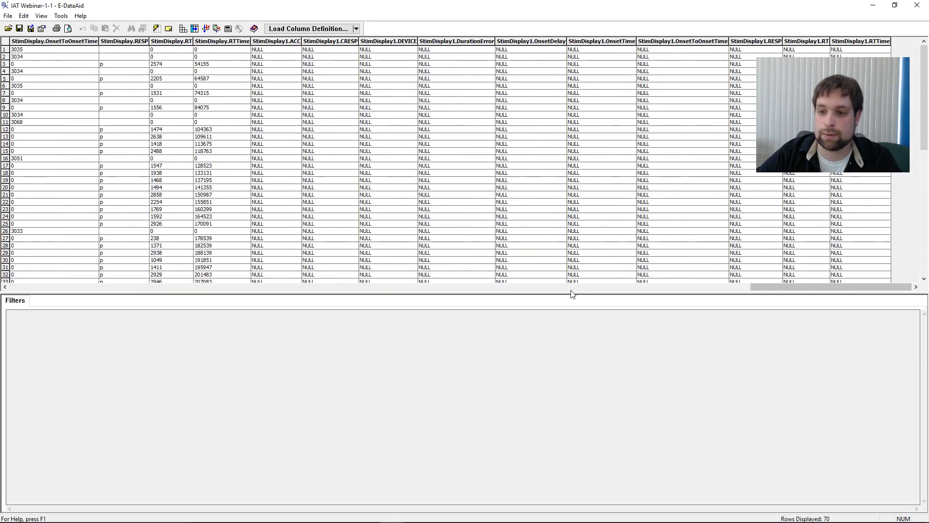
left_click_drag(847, 286, 107, 281)
left_click(107, 280)
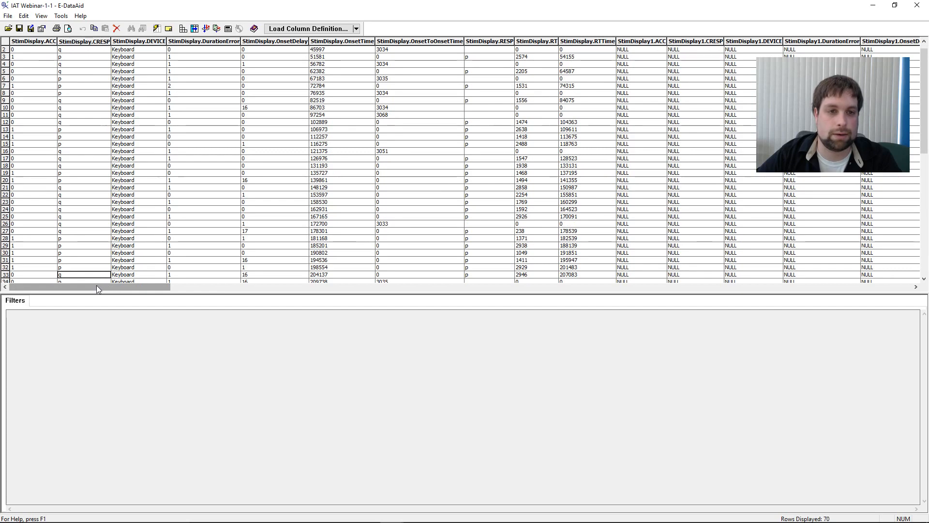
left_click(103, 460)
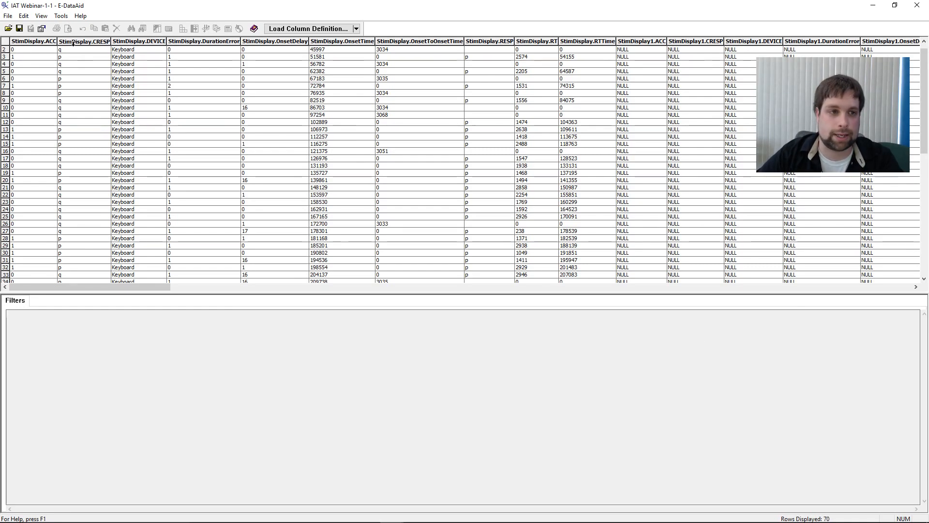
left_click_drag(34, 42, 399, 38)
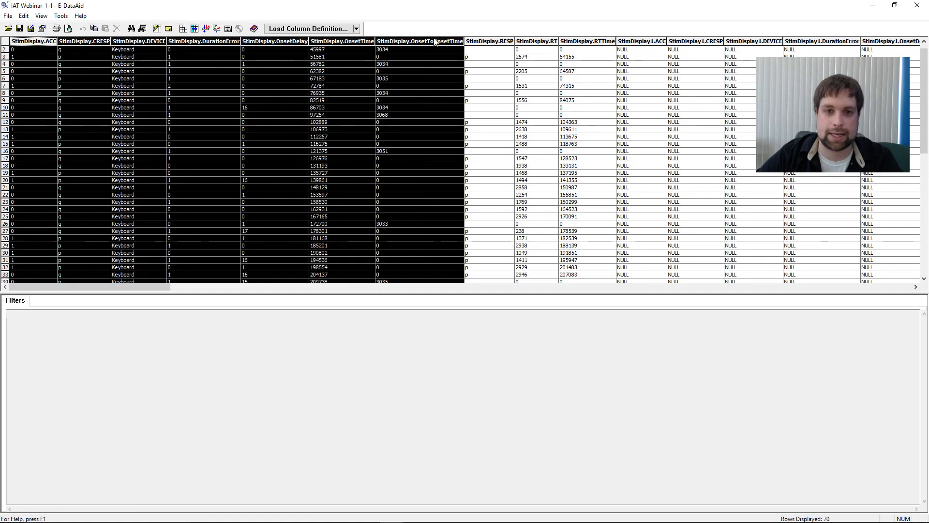
left_click(420, 93)
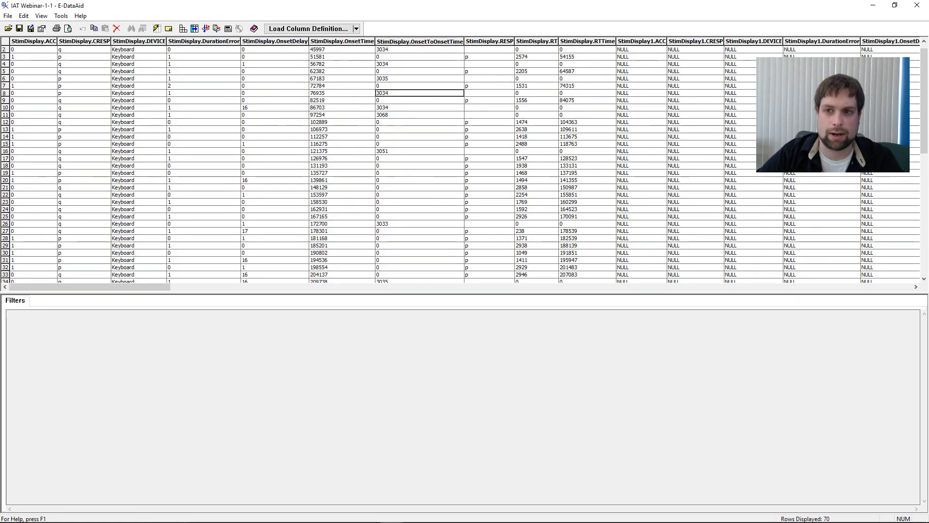
left_click_drag(158, 287, 480, 284)
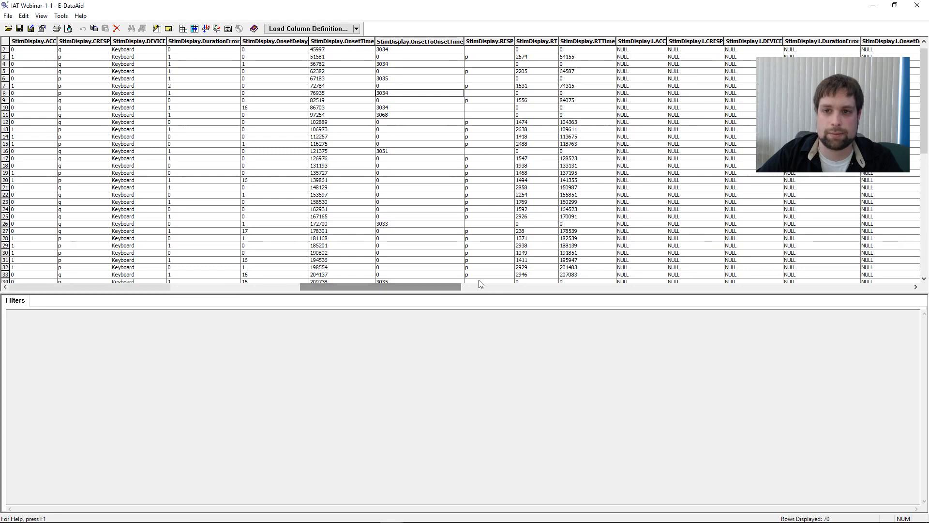
left_click_drag(629, 41, 888, 46)
left_click(750, 166)
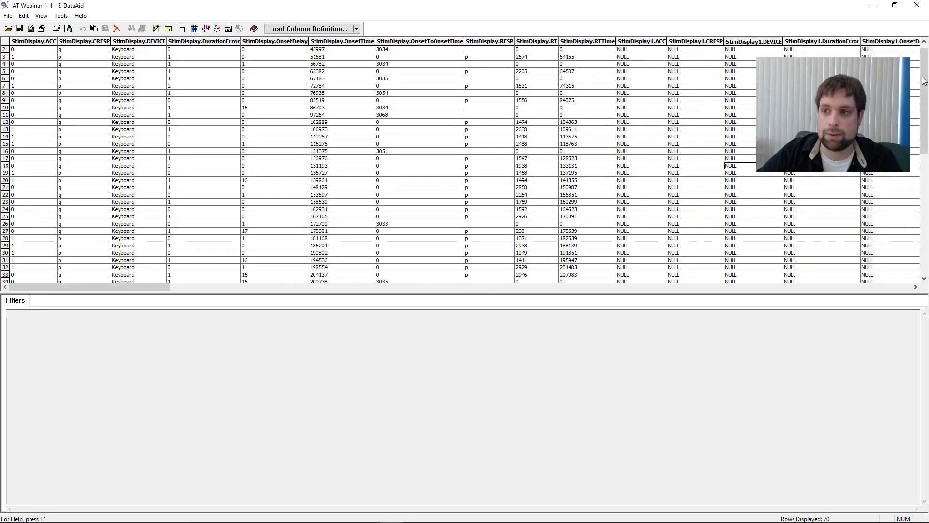
Step: Compare the StimDisplay and StimDisplay1 values in rows 41 to 50 by highlighting those cells
left_click_drag(925, 73, 928, 155)
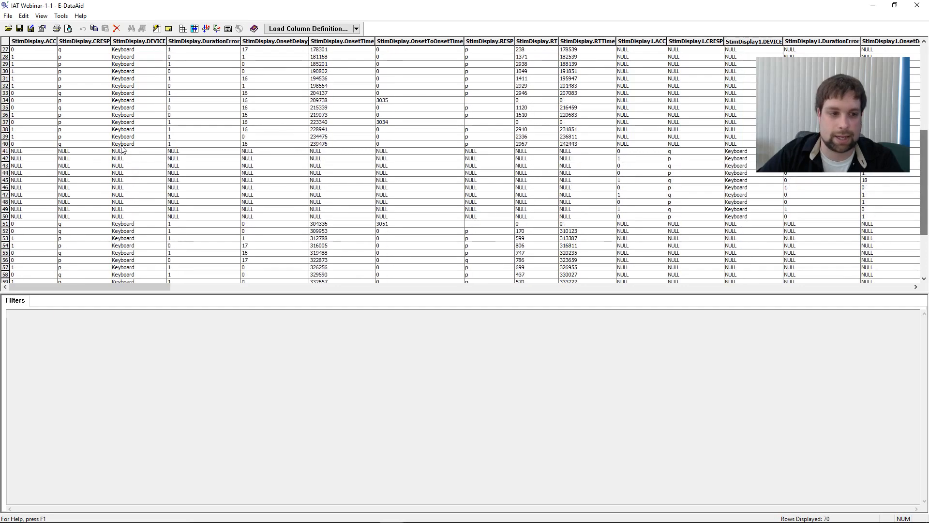
left_click_drag(5, 151, 6, 216)
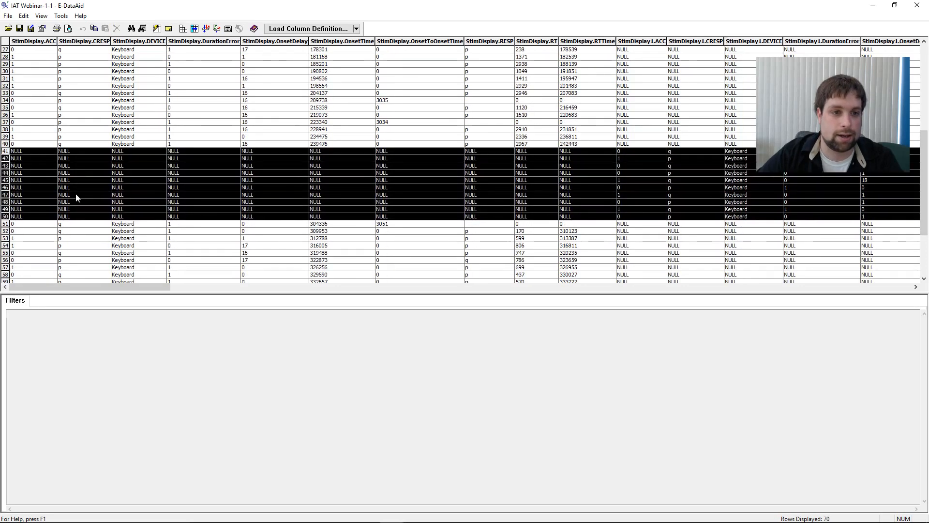
left_click(201, 194)
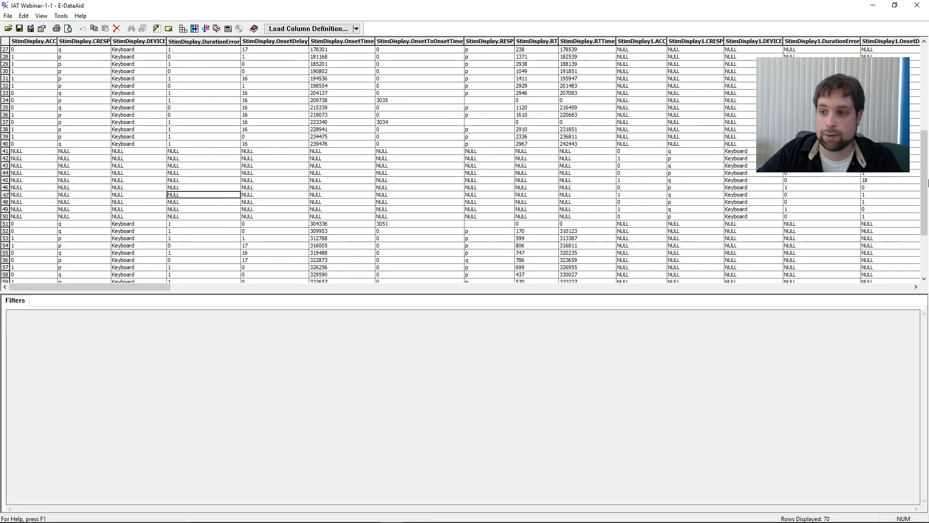
left_click_drag(32, 153, 424, 220)
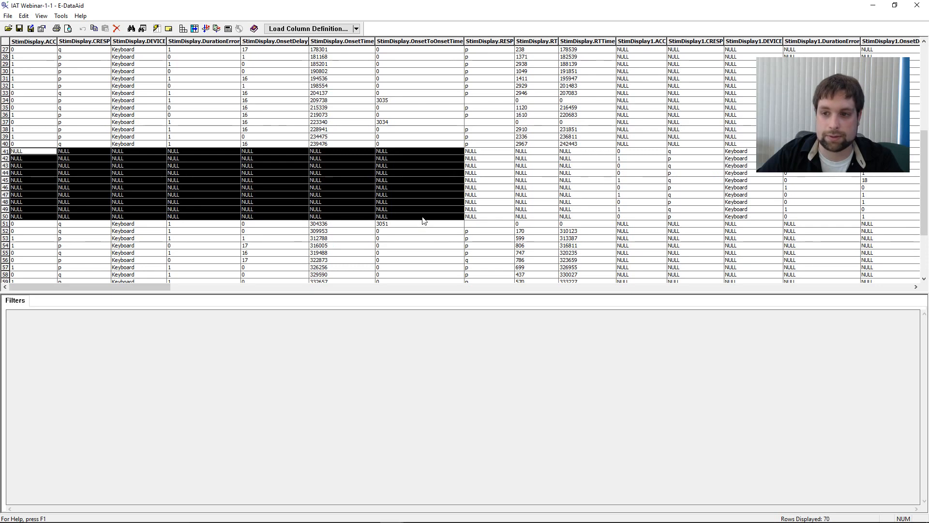
left_click(693, 217)
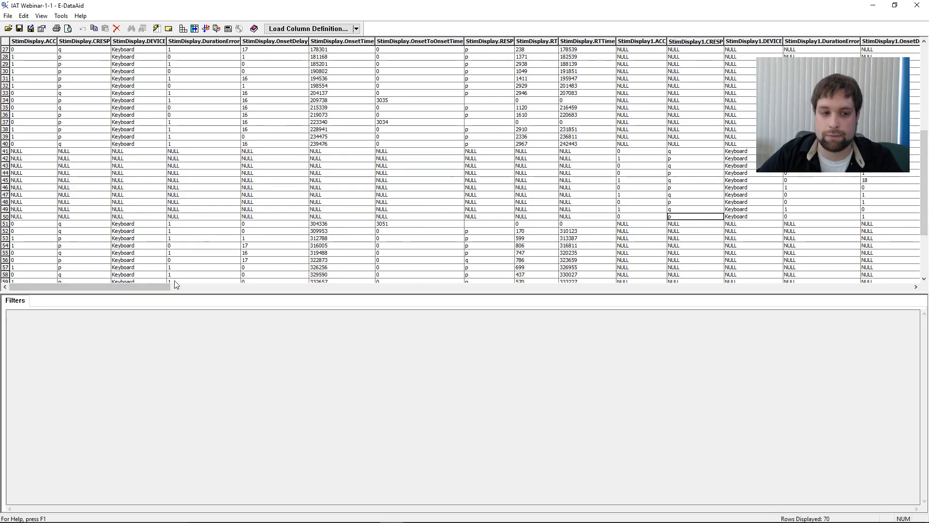
left_click_drag(175, 284, 811, 299)
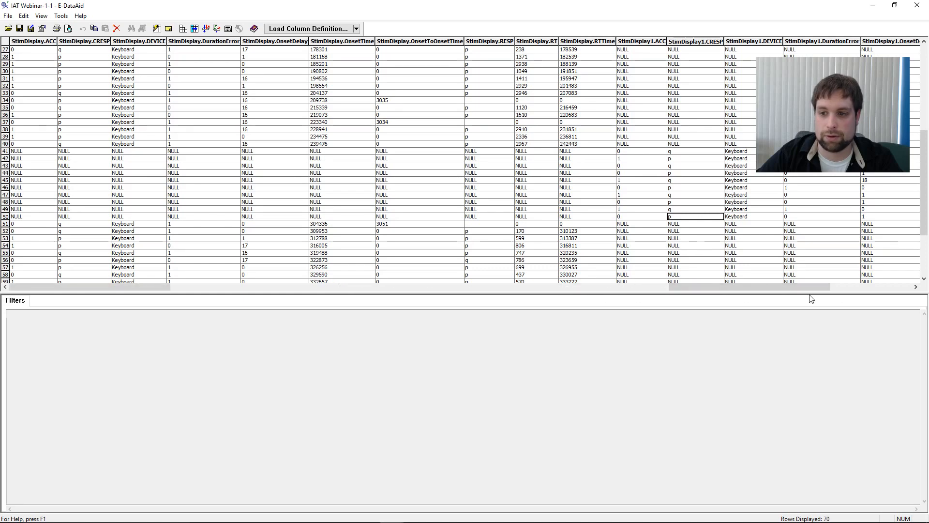
left_click_drag(896, 159, 801, 212)
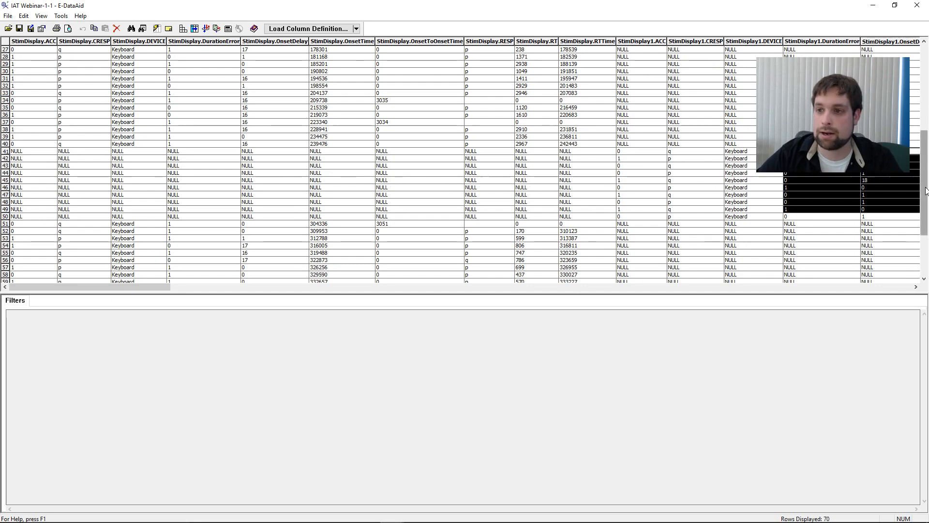
Step: Examine the StimDisplay1 values in the rows before and after rows 41 to 50, and highlight that block's data
left_click_drag(926, 190, 926, 108)
left_click_drag(624, 50, 895, 265)
left_click(891, 188)
left_click_drag(925, 121, 928, 242)
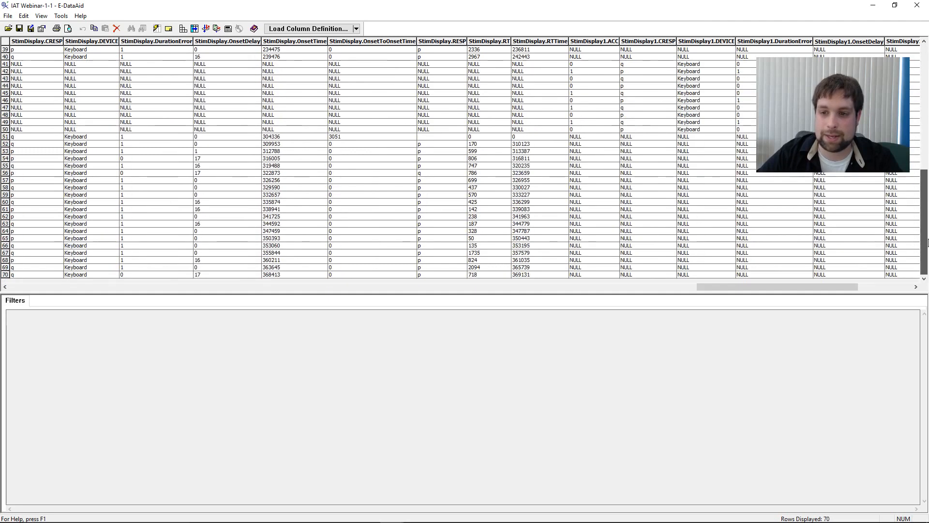
left_click_drag(624, 137, 898, 280)
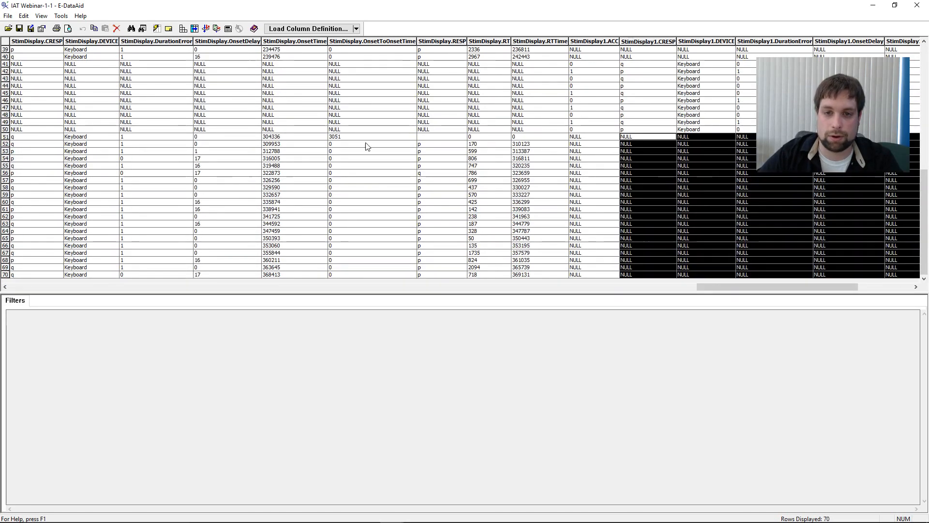
left_click(742, 100)
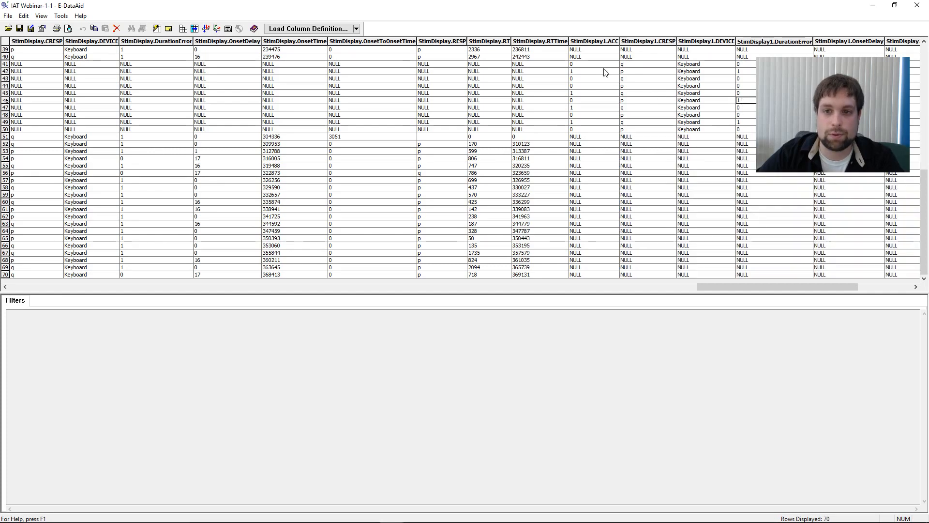
left_click_drag(596, 64, 793, 130)
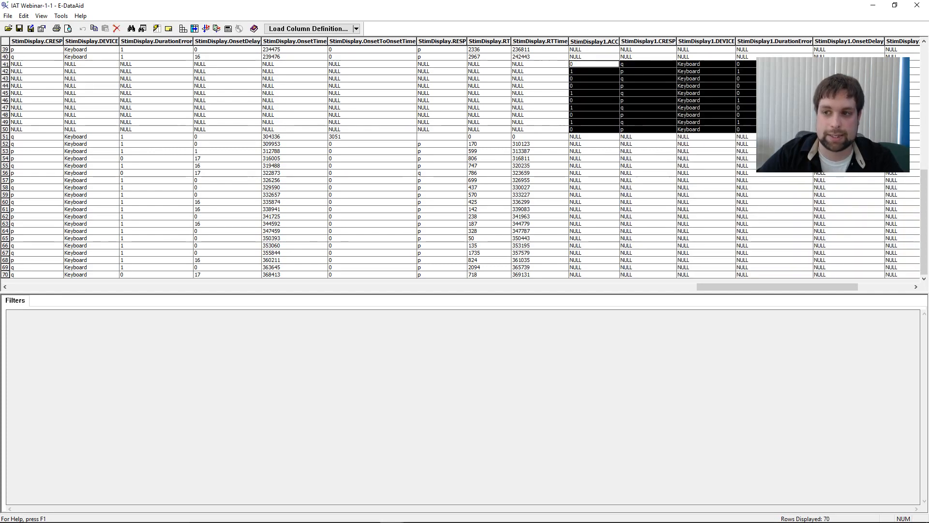
Step: Set the StimDisplay.OnsetToOnsetTime value in row 46 to 123
left_click(349, 144)
left_click(389, 102)
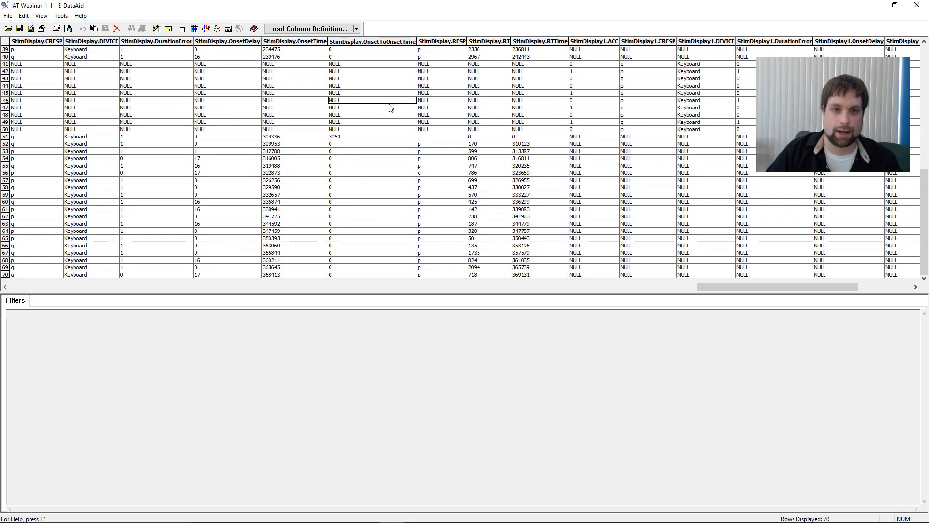
type("123")
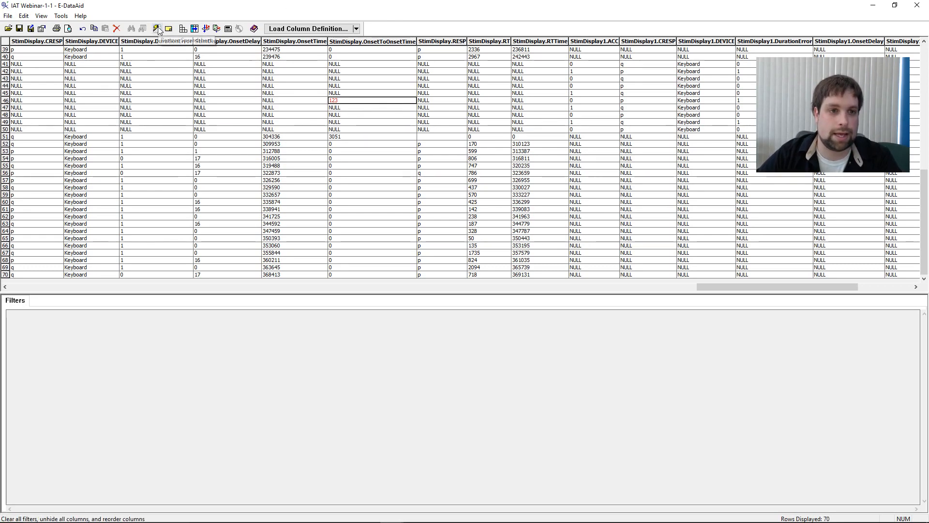
Step: Display the data file's annotations, read the full text of the Data Alteration entry, and close the list
left_click(64, 16)
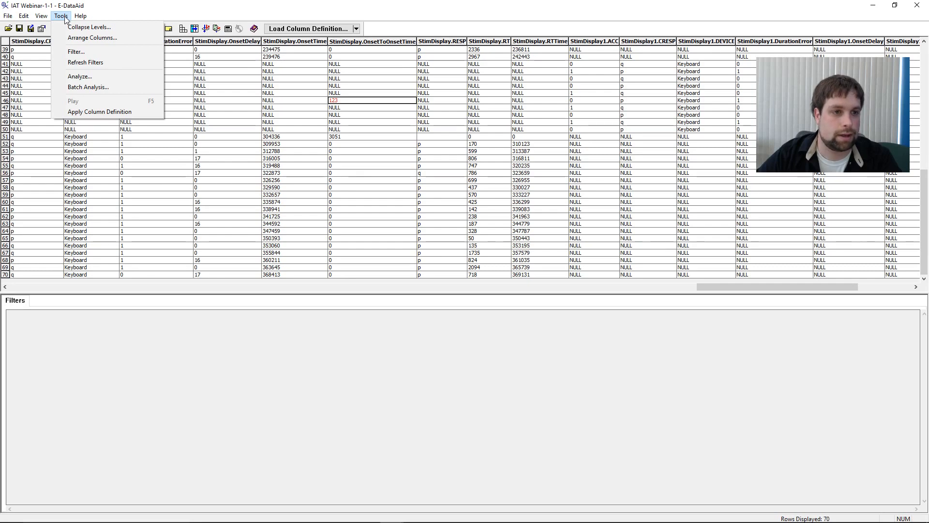
mouse_move(45, 18)
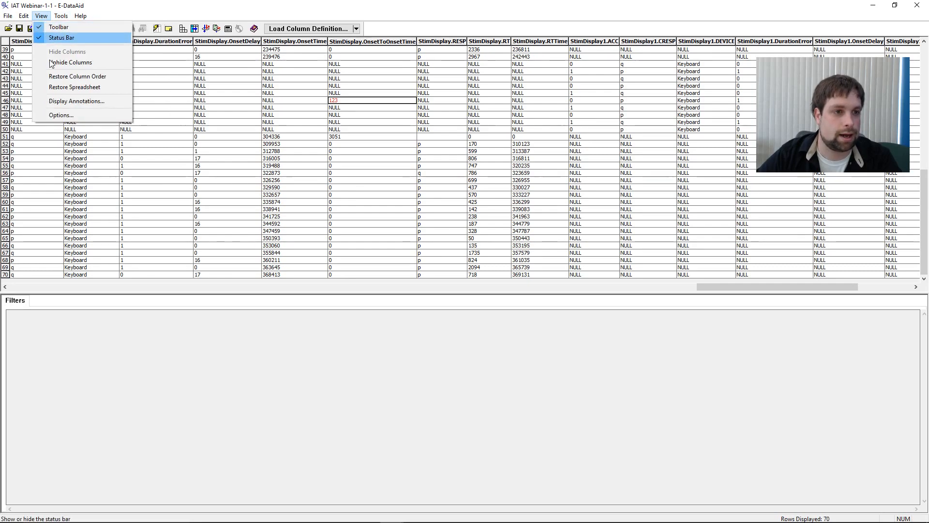
left_click(57, 101)
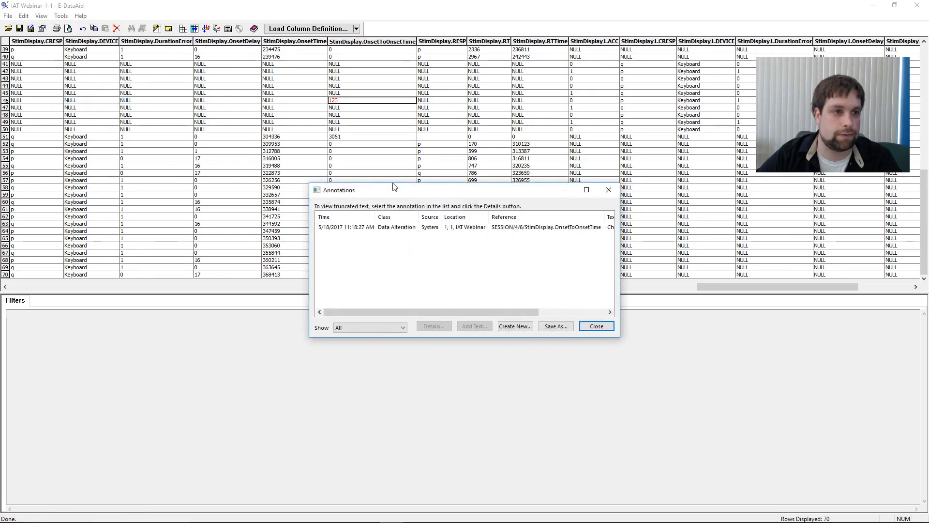
left_click(459, 229)
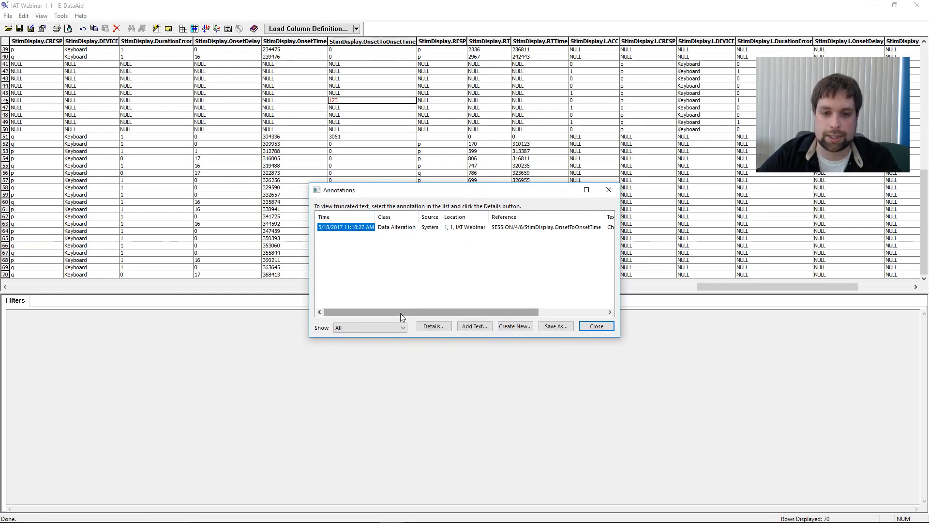
left_click_drag(400, 312, 471, 290)
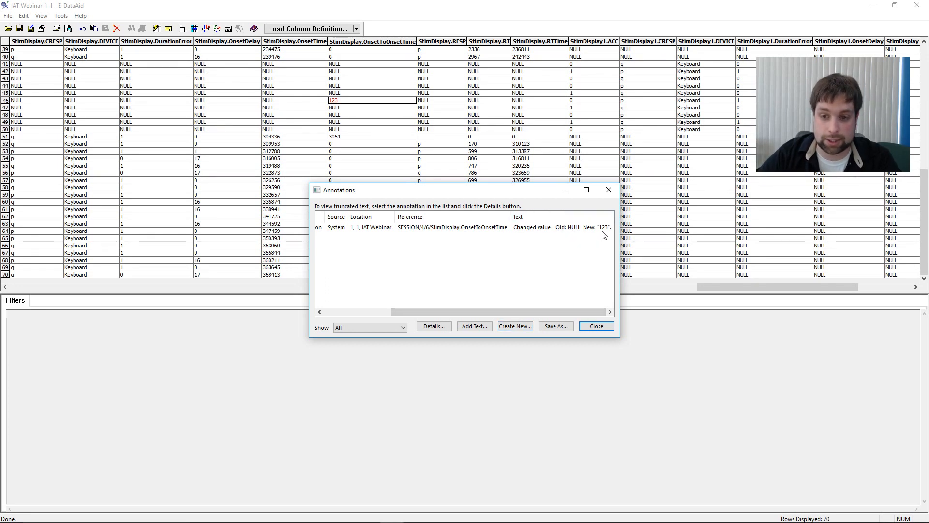
left_click(596, 326)
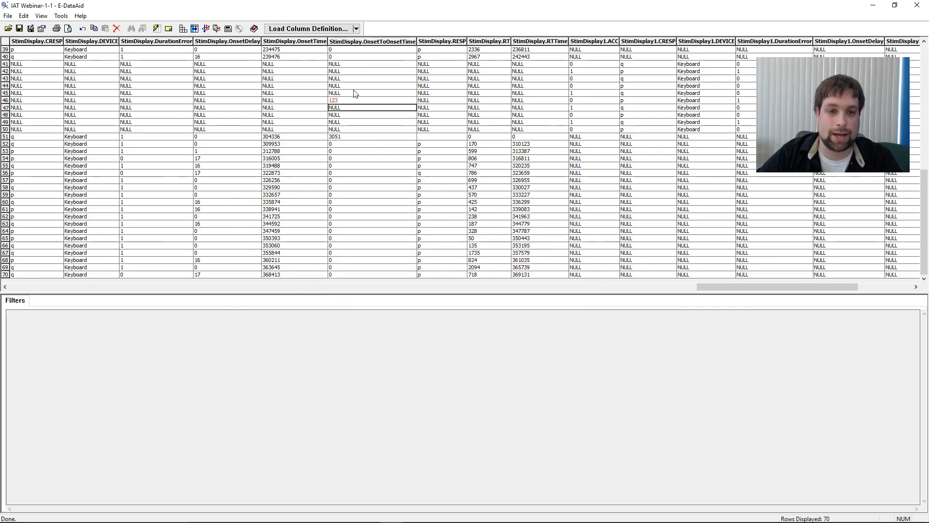
Step: Look over the edited cell and the StimDisplay1 columns, and close the data file without saving the changes
left_click_drag(738, 292, 783, 291)
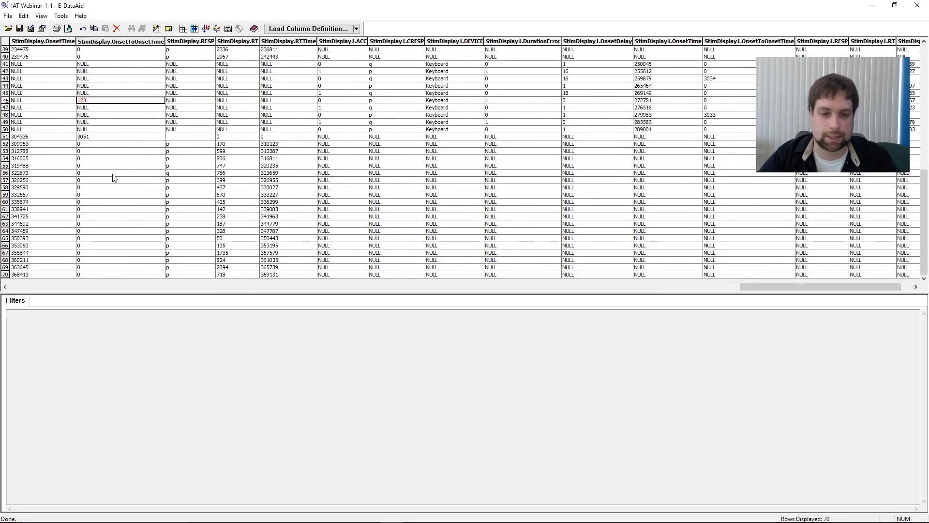
left_click(98, 102)
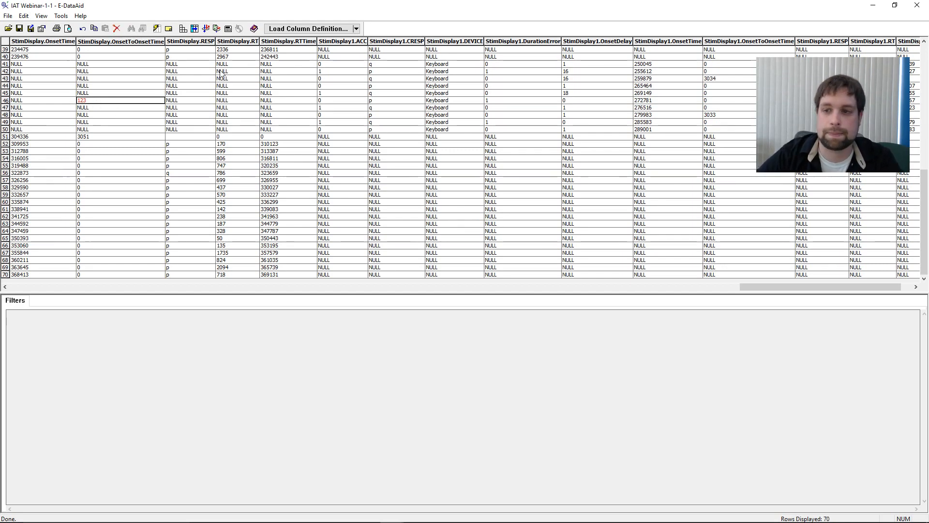
scroll(907, 178, "up", 10)
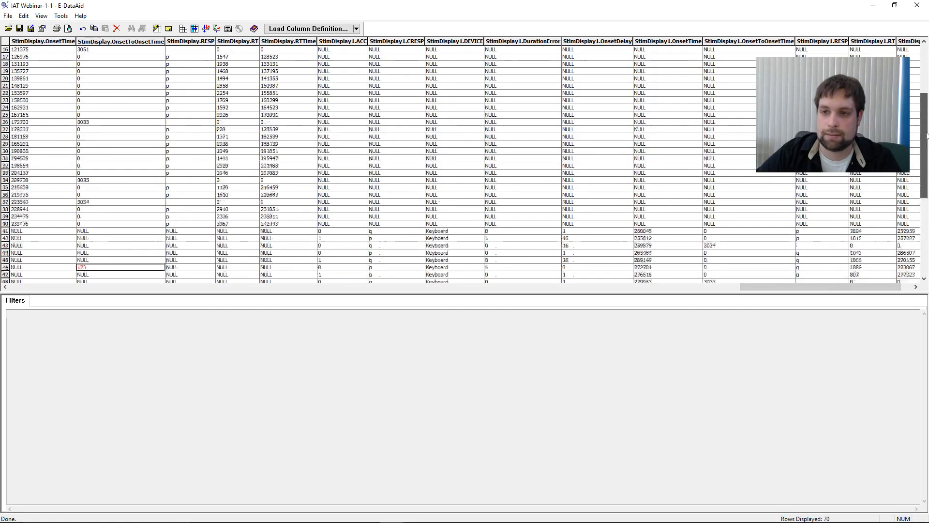
left_click_drag(924, 157, 925, 127)
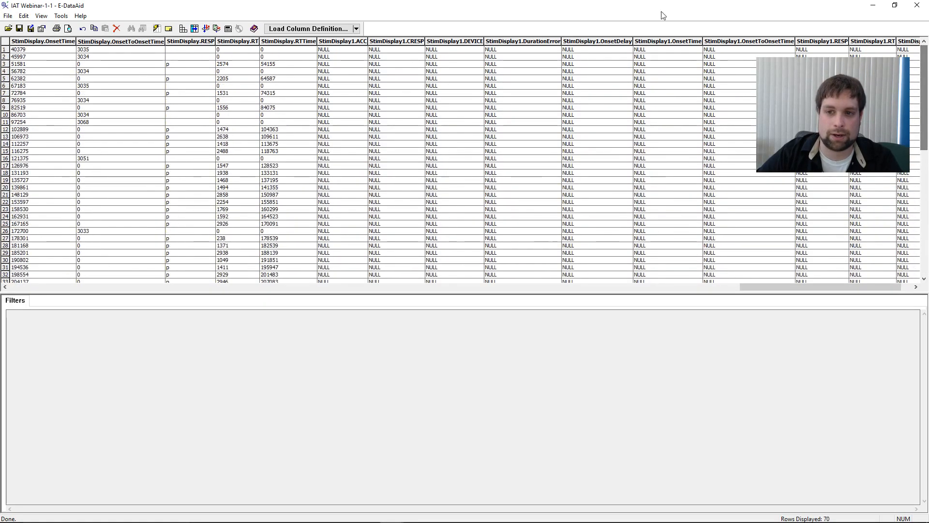
left_click(908, 145)
left_click_drag(767, 166, 772, 159)
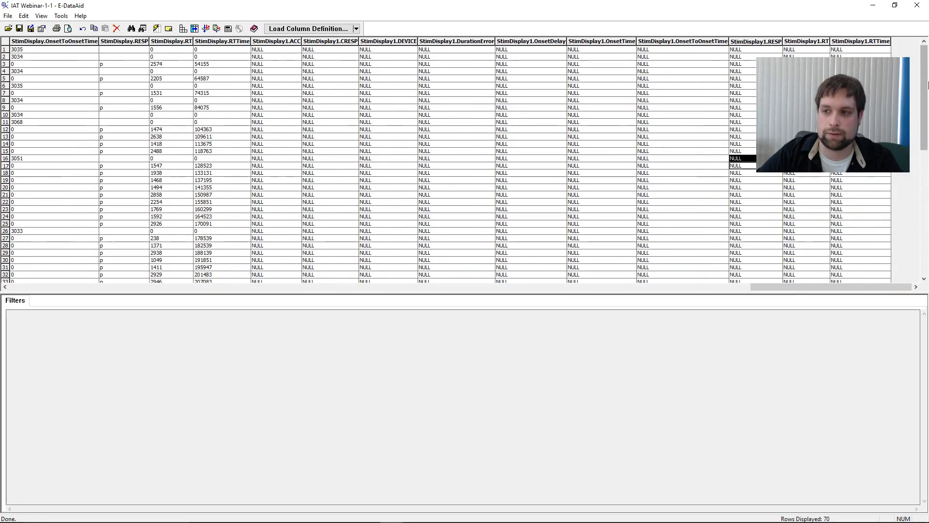
left_click(917, 6)
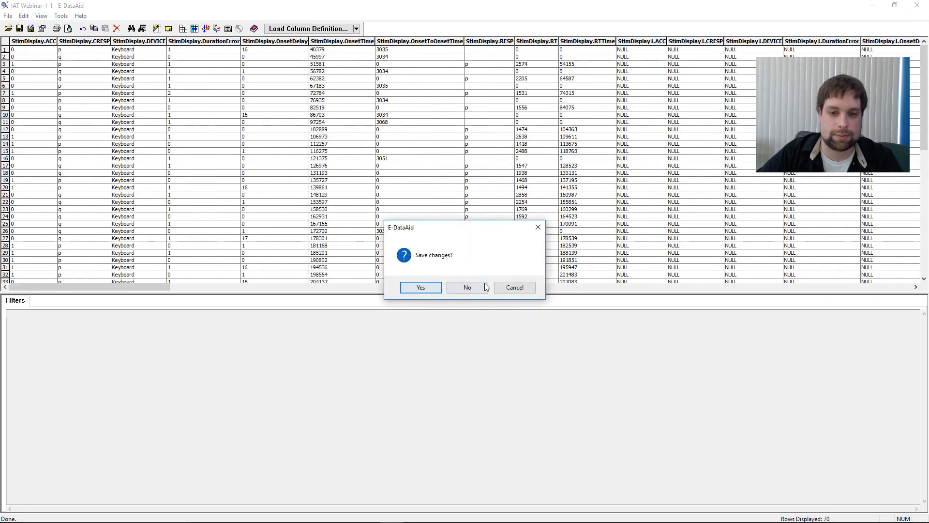
left_click(468, 288)
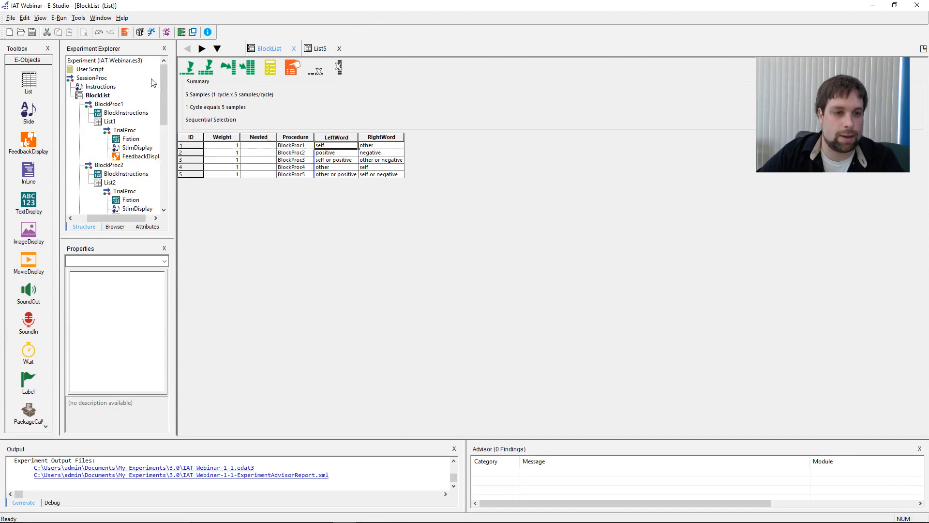
Step: Enlarge the Experiment Explorer in height and width, look through the block structure, and select StimDisplay1 under BlockProc4
left_click_drag(137, 236, 137, 352)
left_click_drag(174, 86, 286, 88)
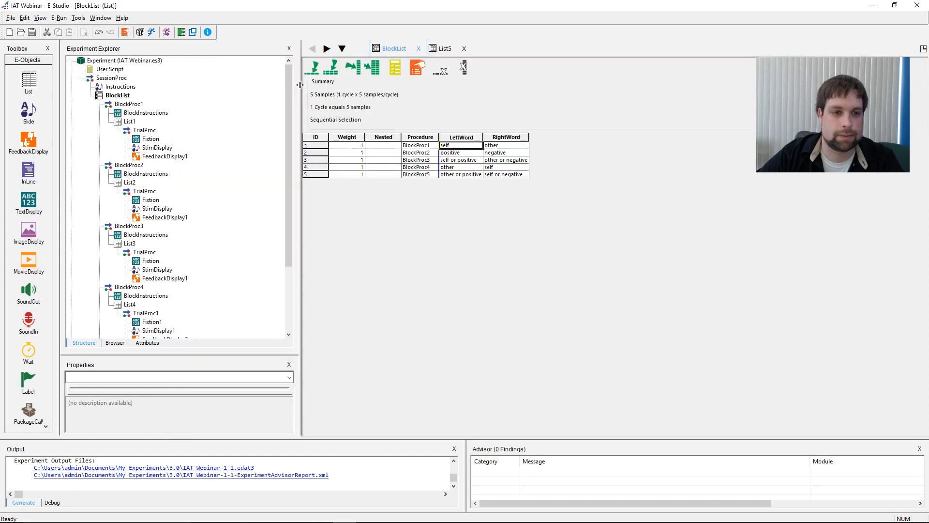
right_click(156, 130)
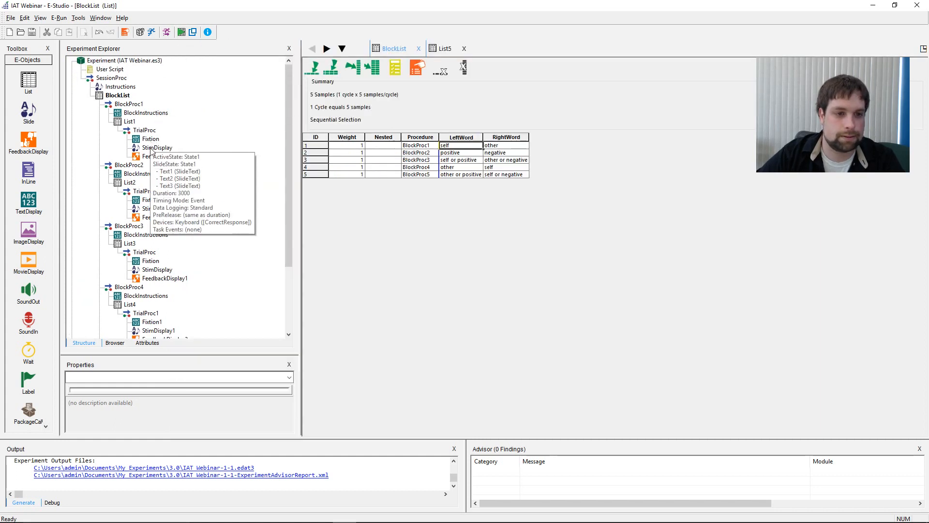
left_click(214, 161)
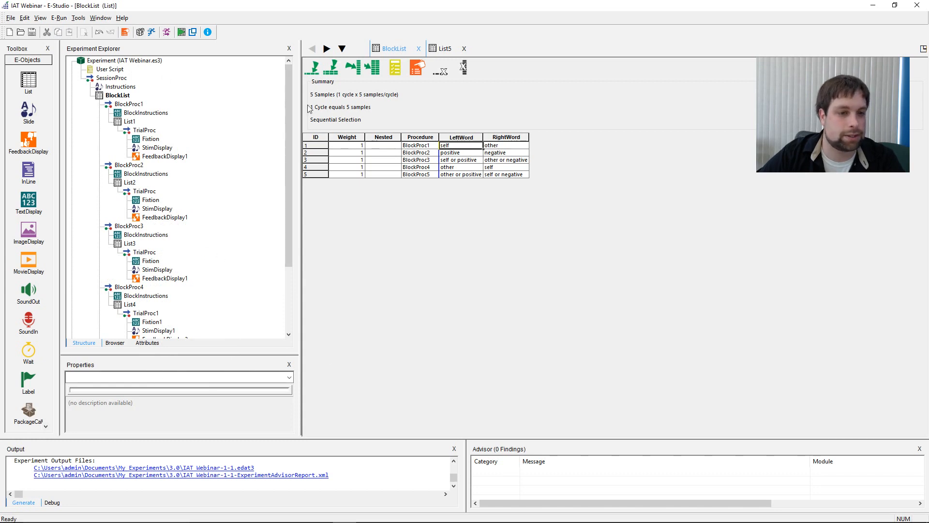
left_click(289, 94)
left_click_drag(288, 94, 288, 189)
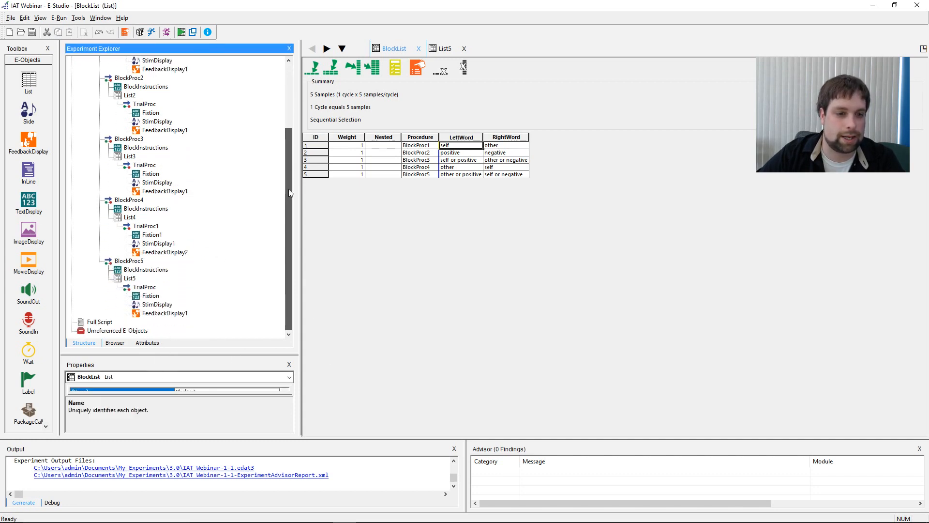
left_click(158, 243)
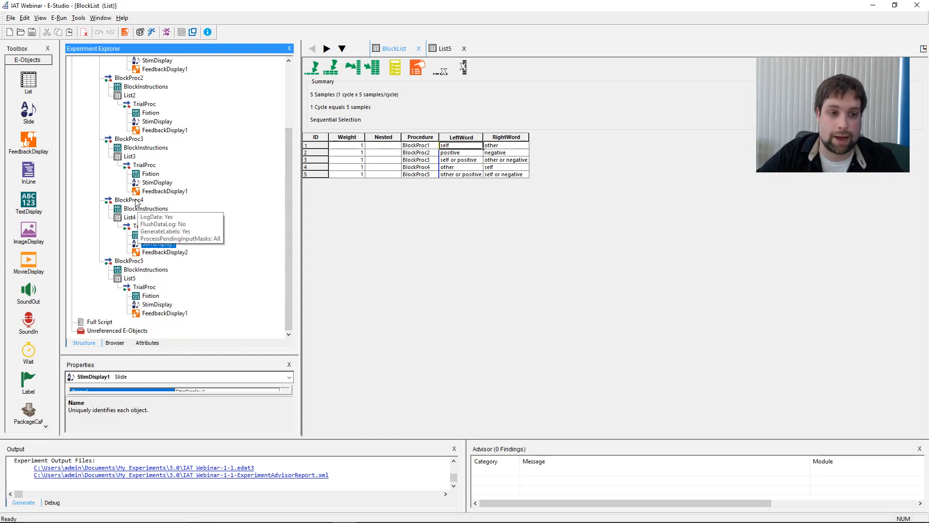
Step: Open List4 from the BlockProc4 procedure and set the Procedure of its first row to TrialProc
double_click(135, 200)
left_click(413, 99)
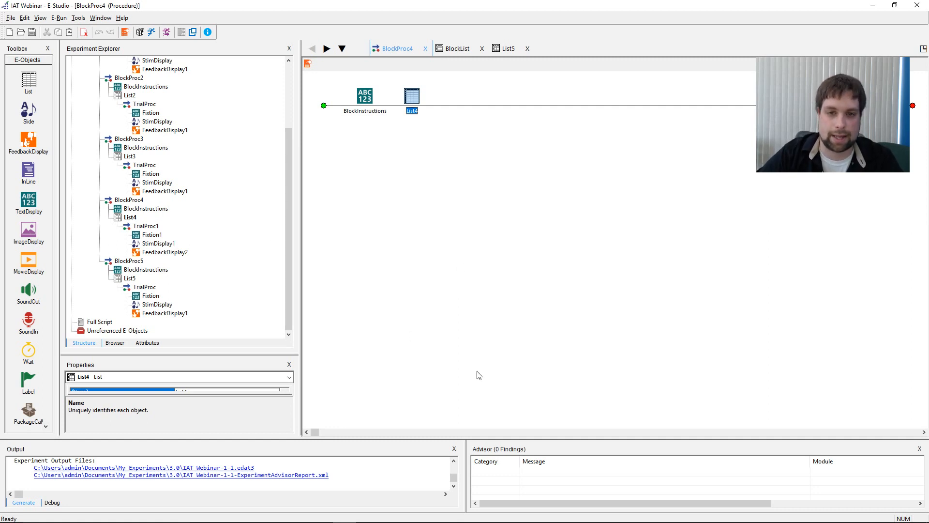
left_click(449, 275)
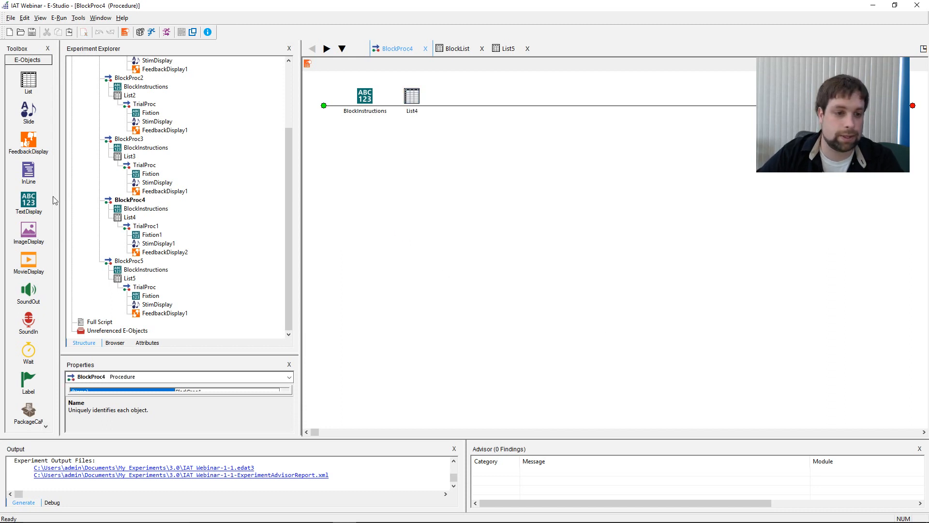
double_click(413, 97)
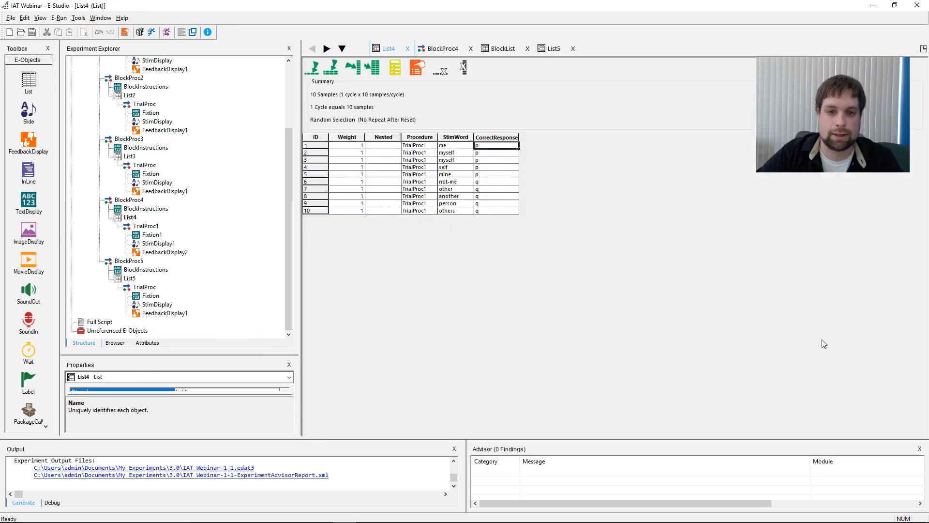
left_click(419, 137)
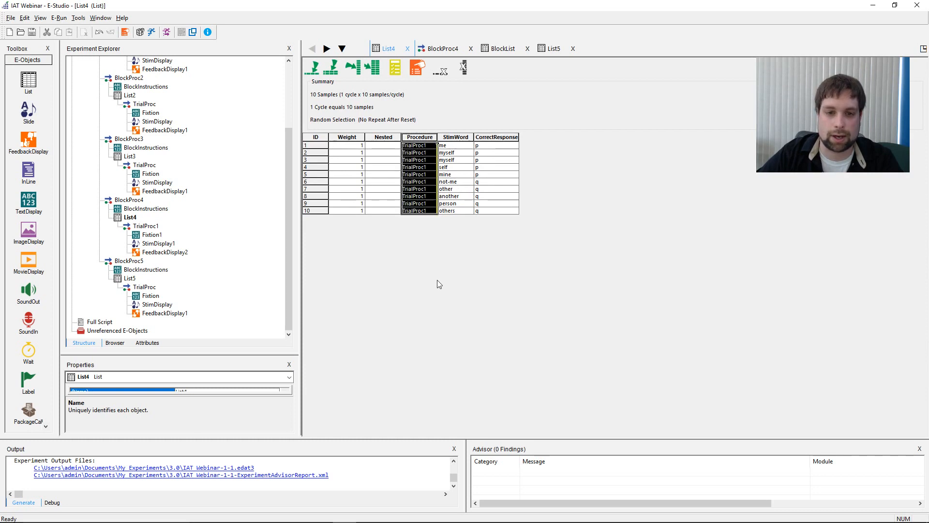
left_click(415, 146)
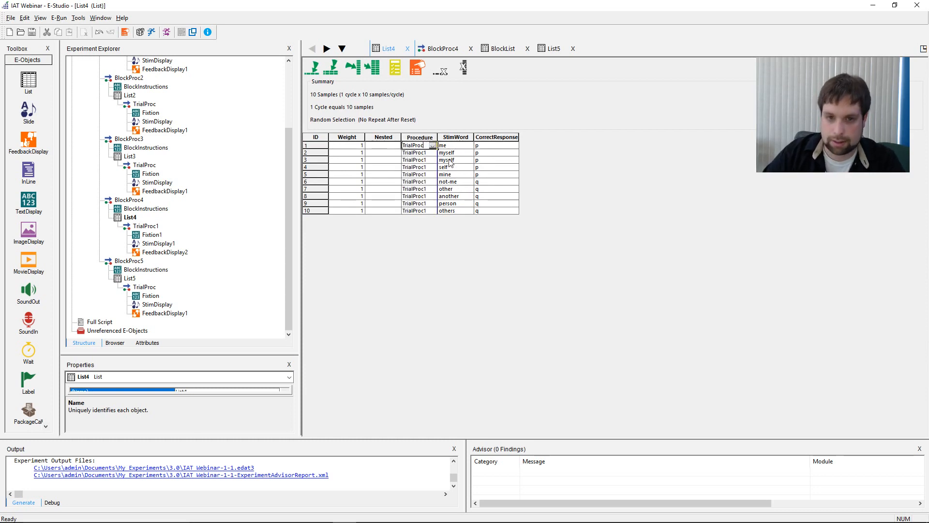
key("Return")
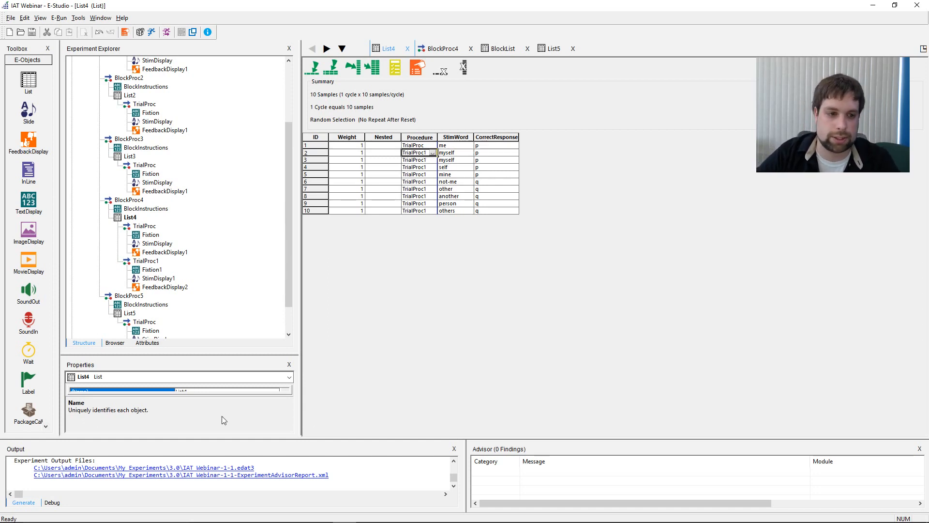
Step: Compare TrialProc with TrialProc1 under List4 and fill TrialProc down the Procedure column through row 10
left_click(148, 227)
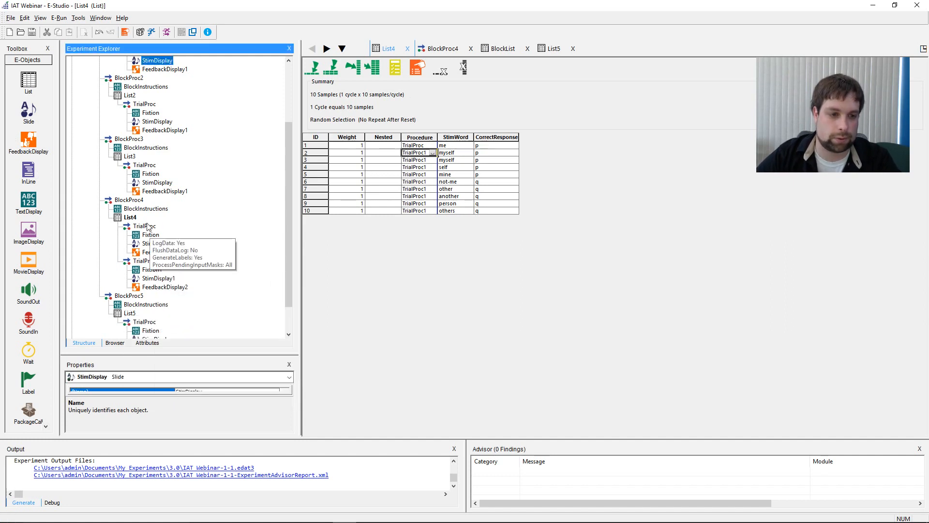
left_click(145, 261)
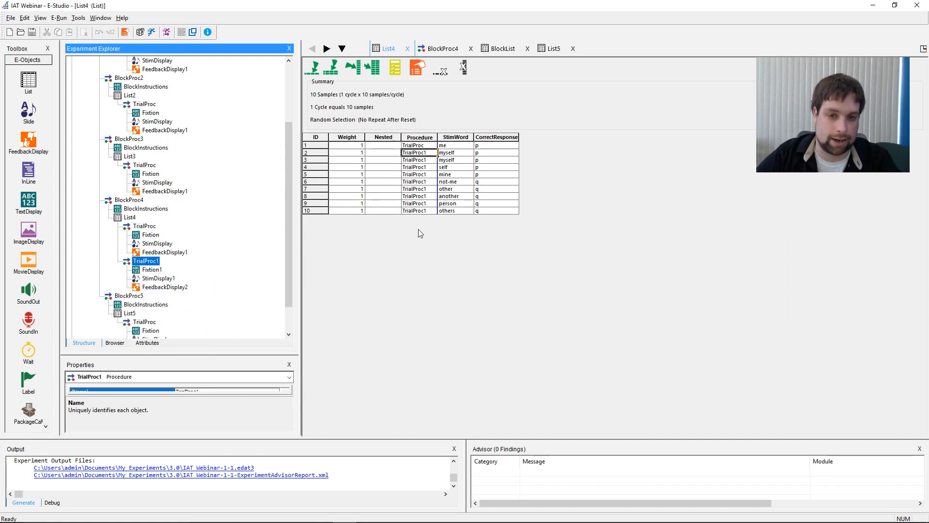
left_click(420, 146)
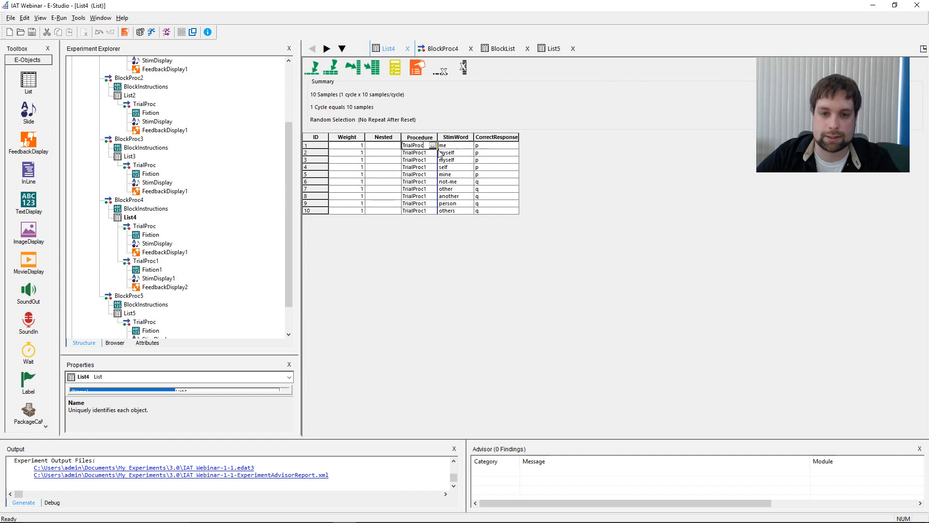
left_click_drag(438, 148, 437, 233)
left_click(420, 149)
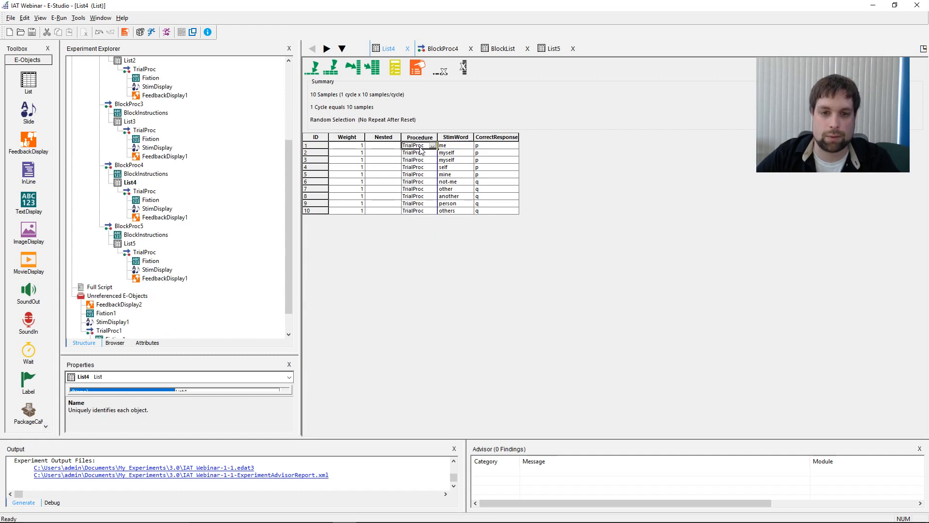
left_click(416, 196)
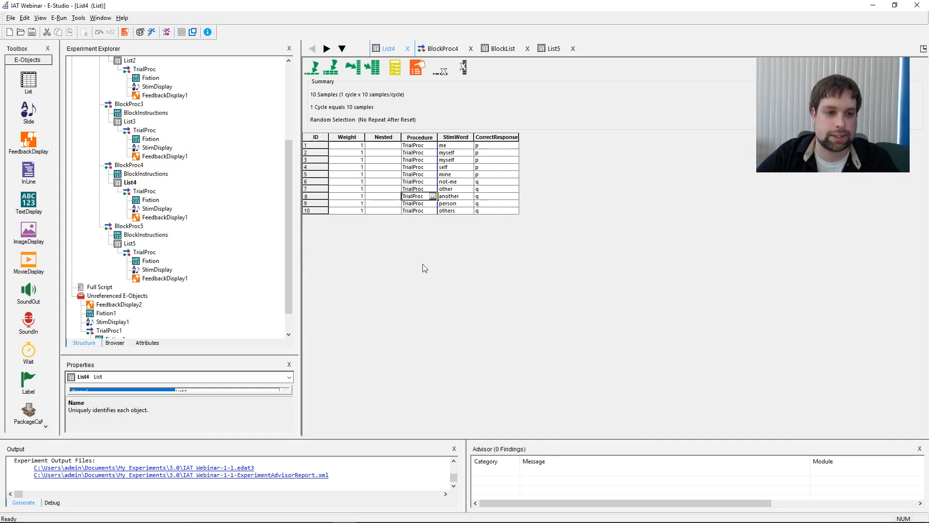
Step: Delete all objects under Unreferenced E-Objects and check the remaining experiment structure
left_click_drag(288, 189, 285, 218)
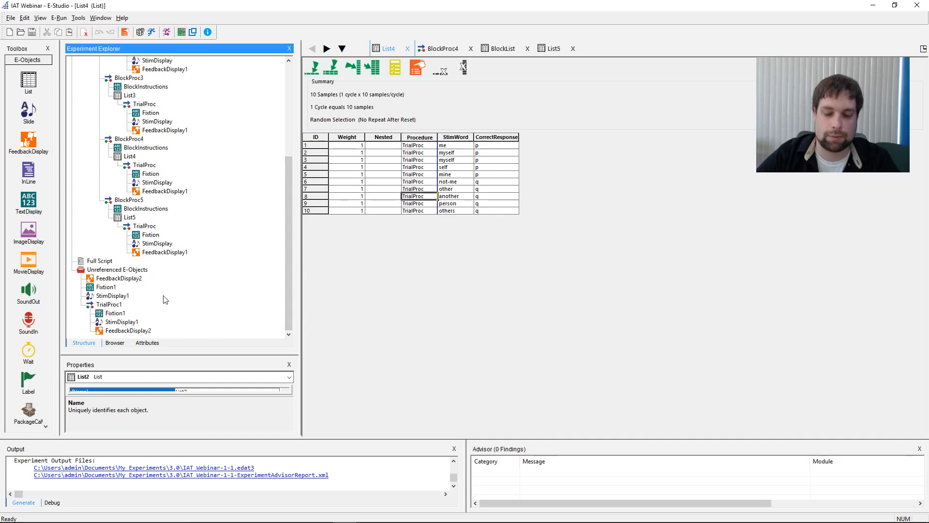
right_click(139, 274)
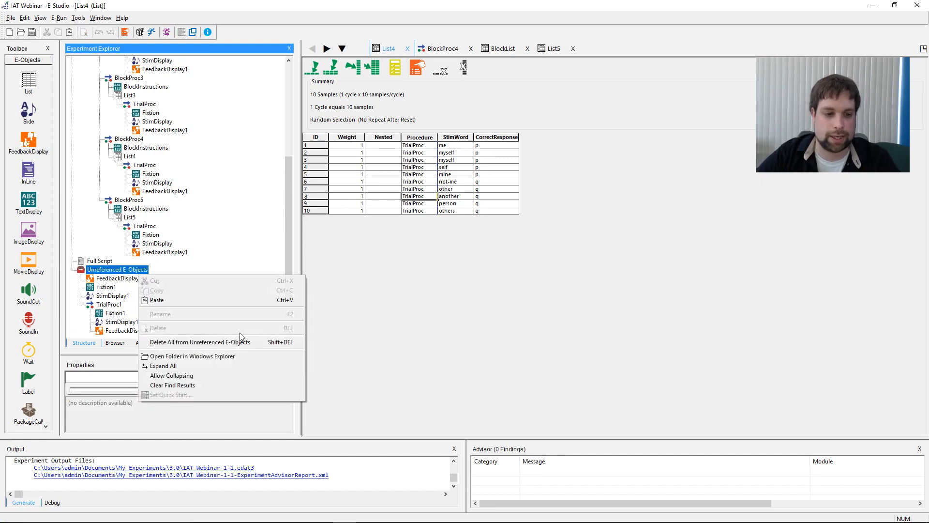
left_click(240, 346)
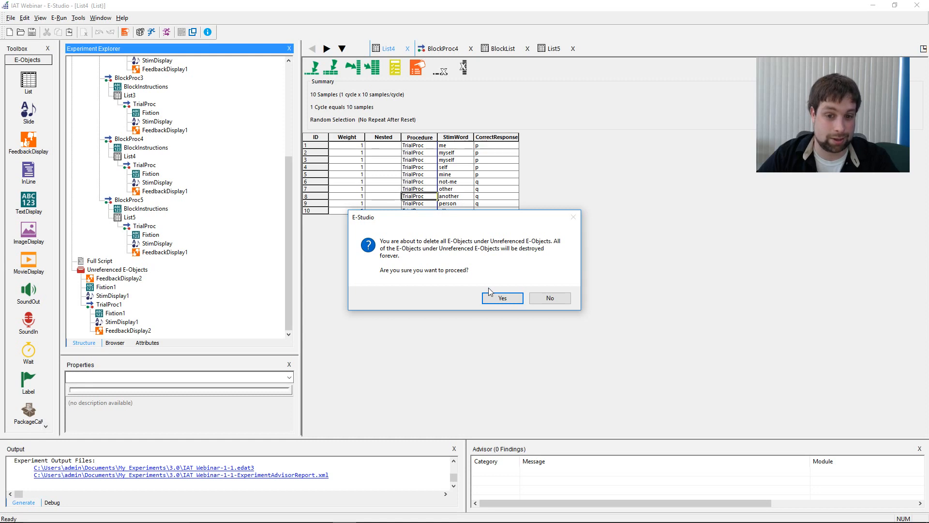
left_click_drag(502, 215, 594, 150)
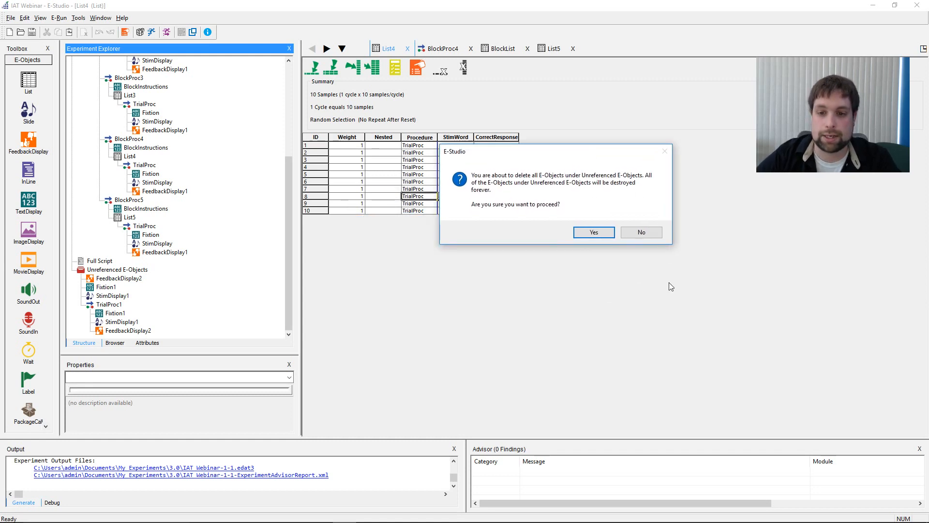
left_click(591, 232)
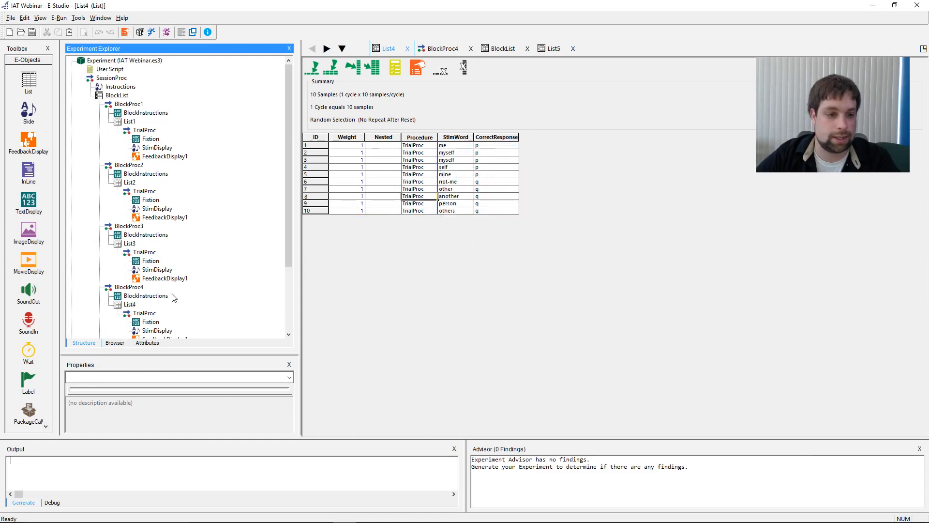
mouse_move(291, 147)
left_mouse_down()
mouse_move(289, 224)
mouse_move(288, 138)
left_mouse_up()
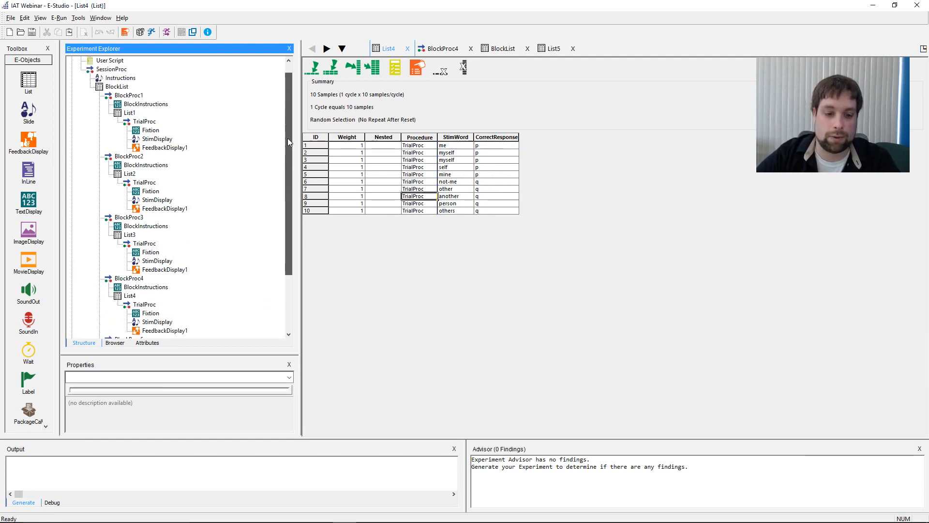
left_click(594, 266)
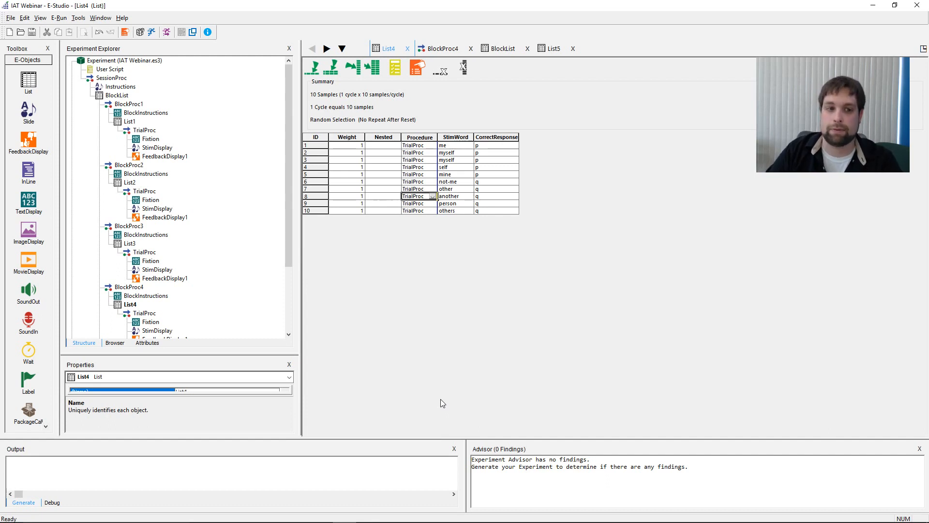
Step: Review the Session, Block and Trial log level names in the experiment's data file properties, and close the properties
mouse_move(287, 83)
left_mouse_down()
mouse_move(281, 237)
mouse_move(280, 78)
left_mouse_up()
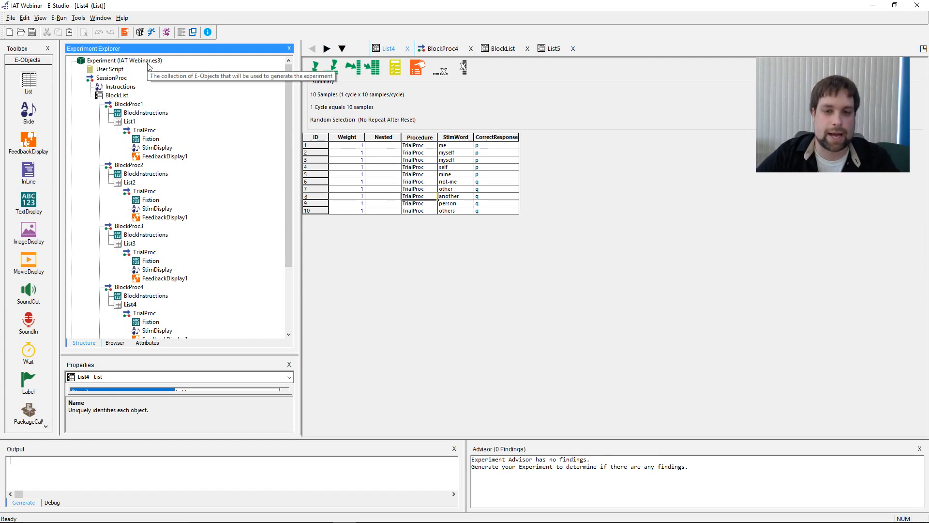
double_click(148, 62)
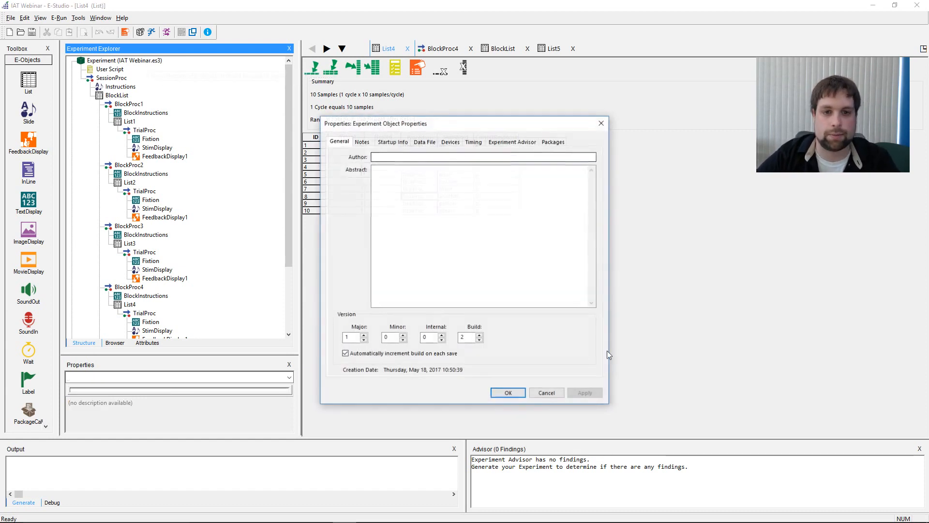
left_click(424, 142)
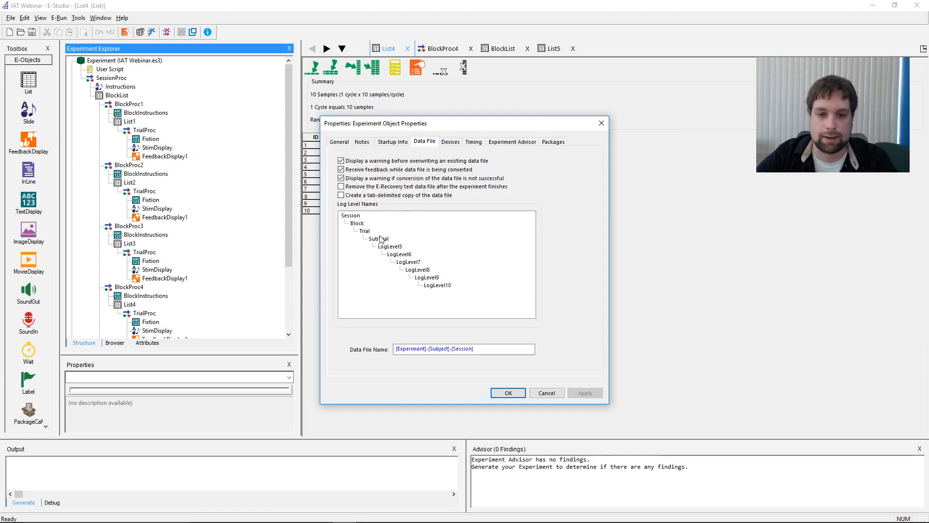
left_click(352, 218)
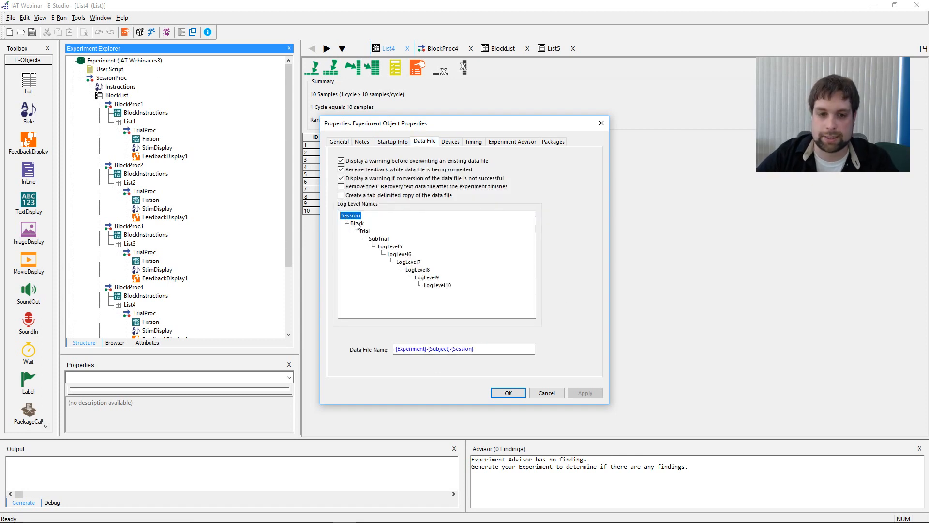
left_click(357, 223)
left_click(365, 231)
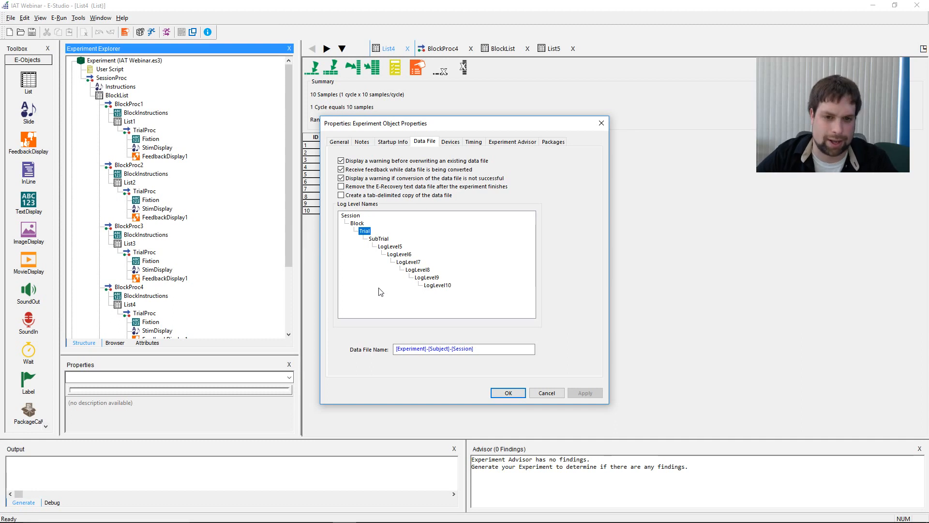
left_click(521, 396)
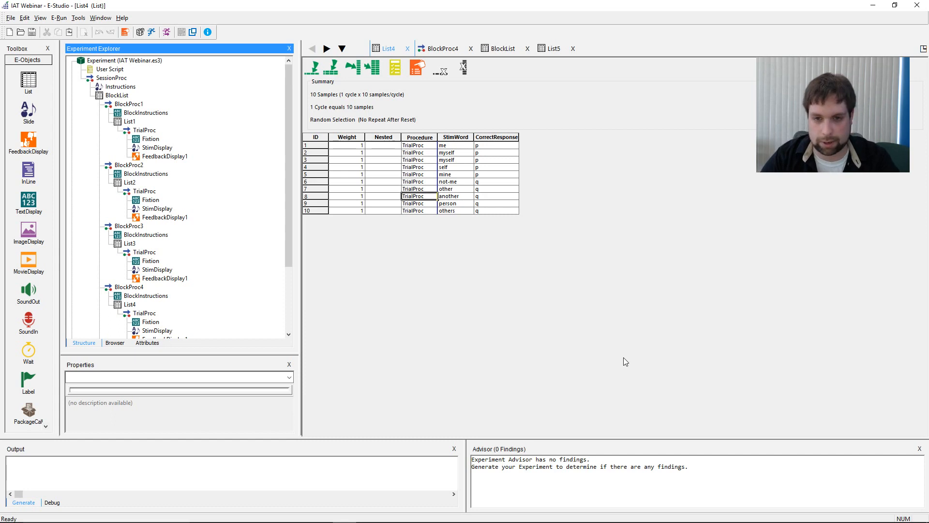
Step: Open BlockList, go through its block rows one by one, and look over the blocks in the experiment structure
double_click(97, 98)
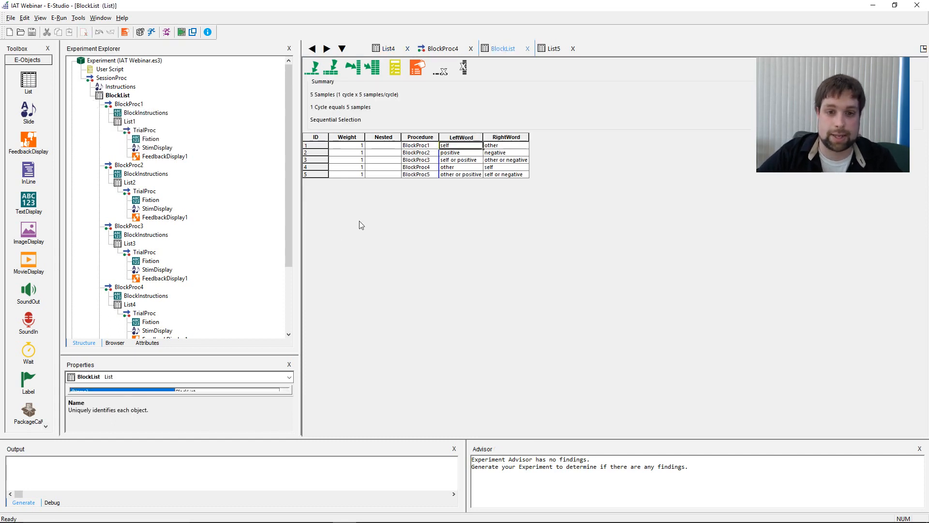
left_click(319, 146)
left_click(319, 153)
left_click(317, 160)
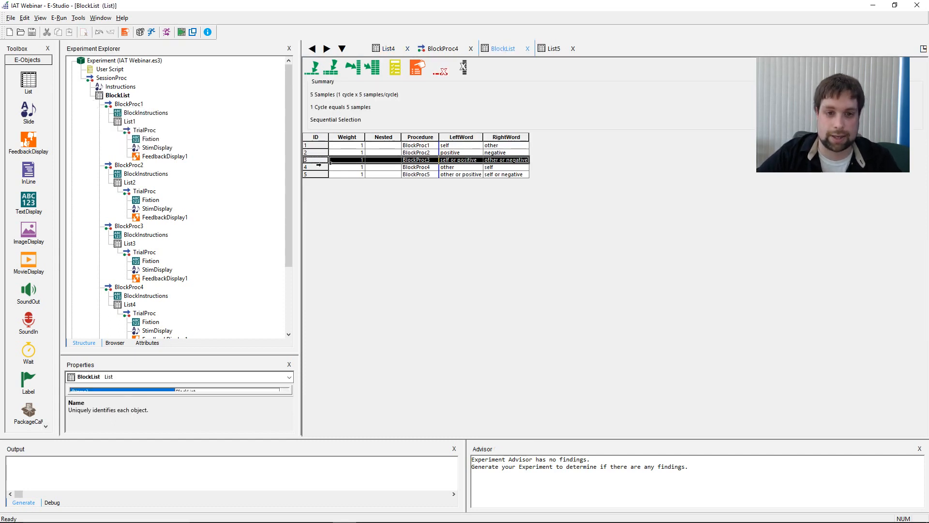
left_click(318, 167)
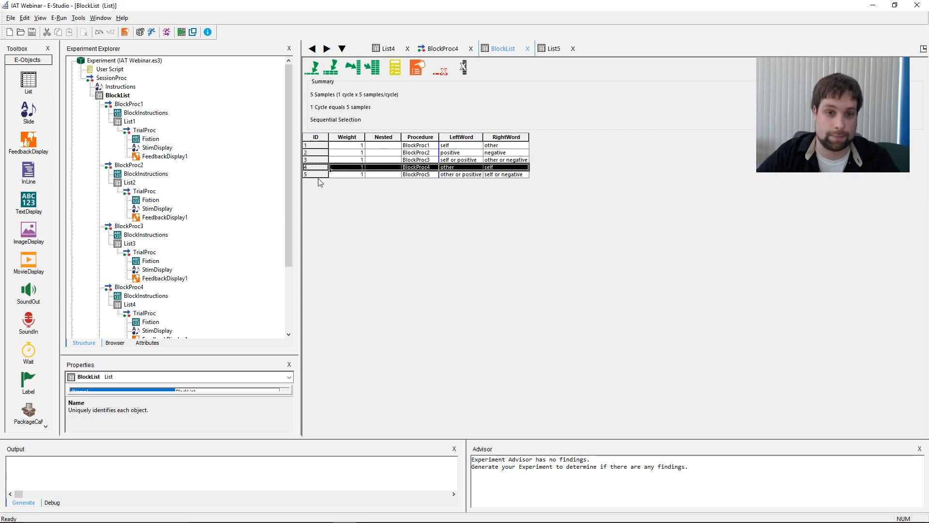
left_click(318, 145)
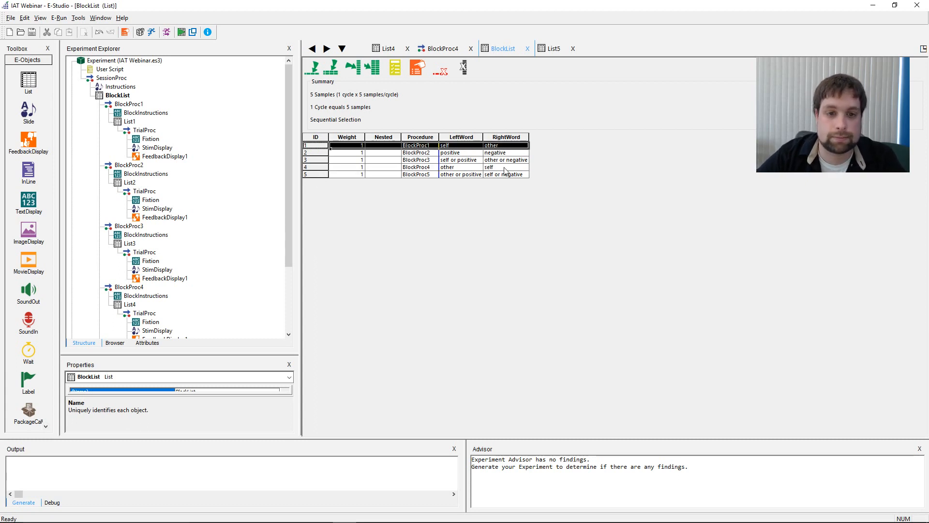
left_click_drag(283, 68, 287, 133)
left_click_drag(288, 90, 292, 177)
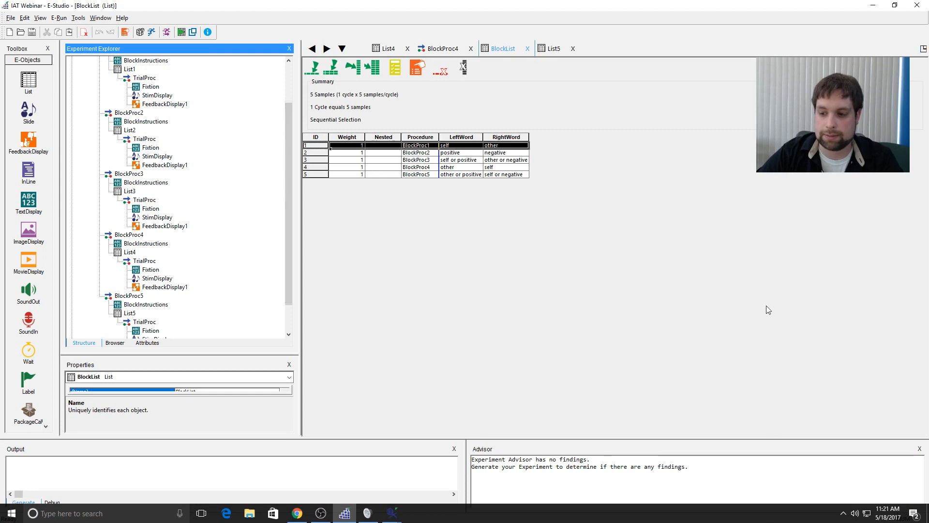
left_click(521, 153)
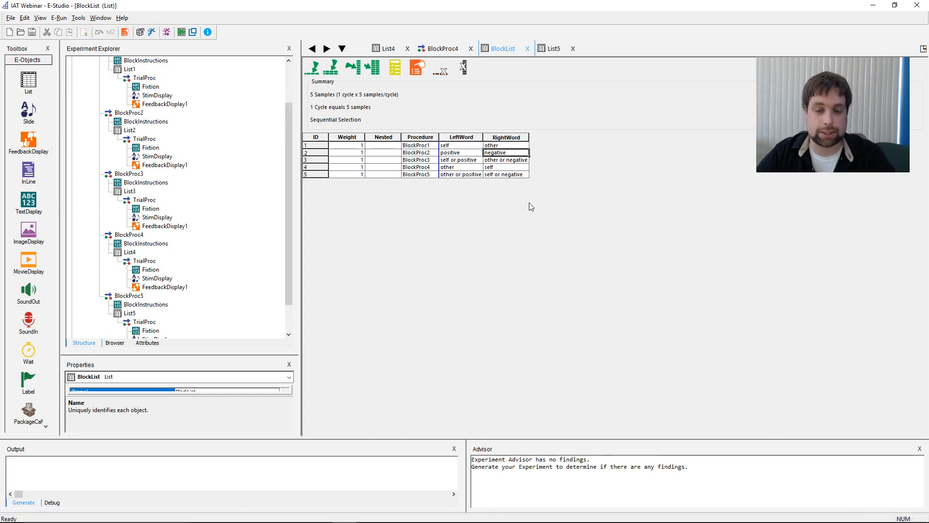
Step: Close all open object windows in the workspace at once
left_click(100, 18)
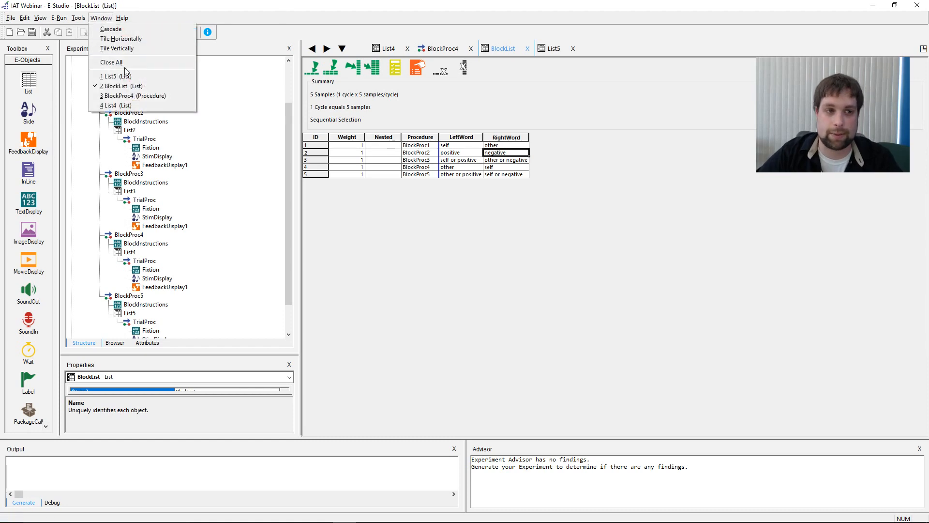
left_click(104, 62)
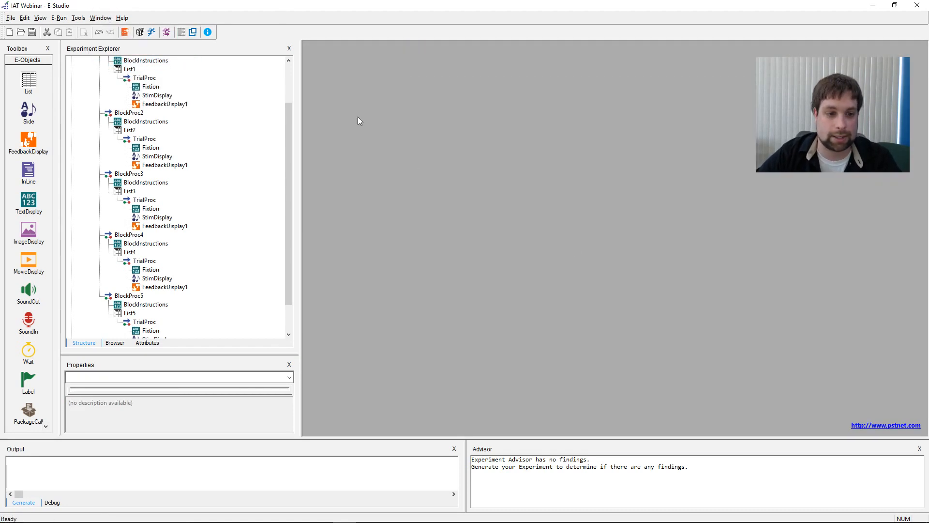
Step: Look over the experiment structure from its beginning and select List1 under BlockProc1
left_click_drag(290, 167, 288, 140)
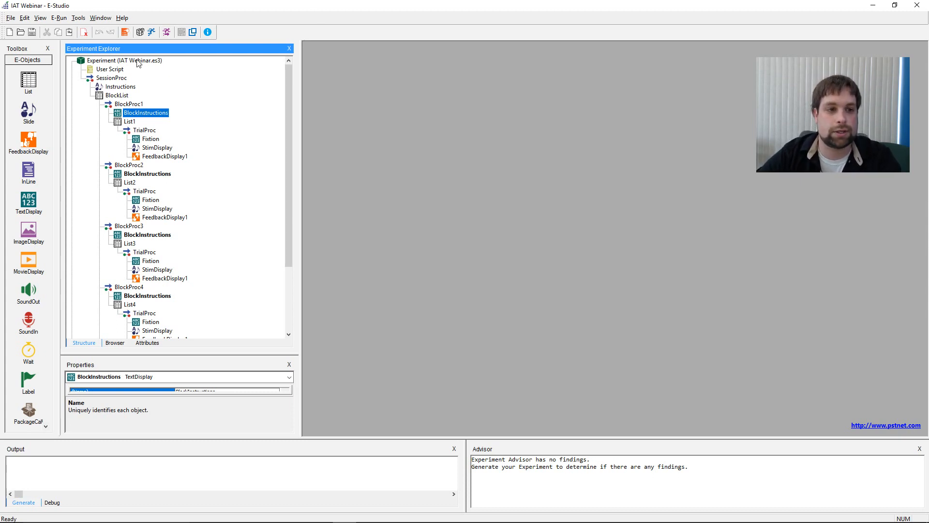
mouse_move(286, 75)
left_mouse_down()
mouse_move(285, 219)
mouse_move(287, 73)
left_mouse_up()
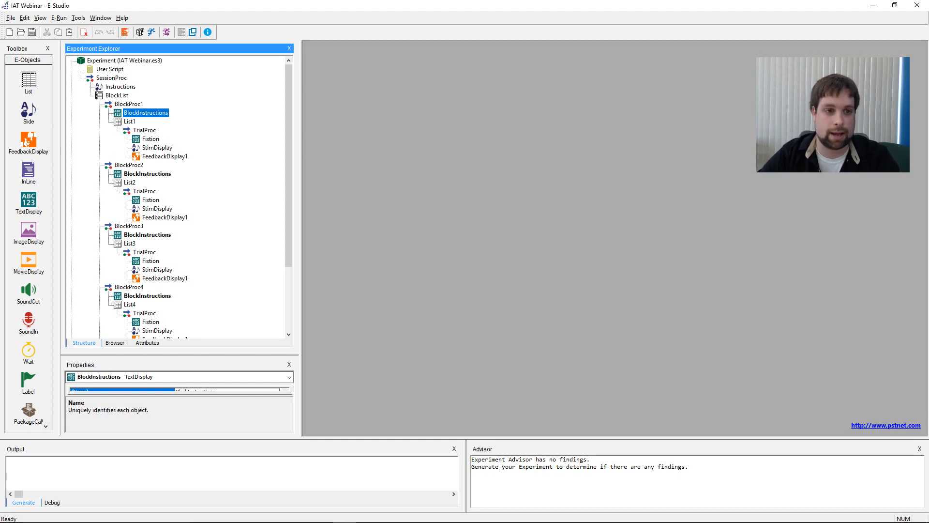
left_click_drag(289, 76, 288, 51)
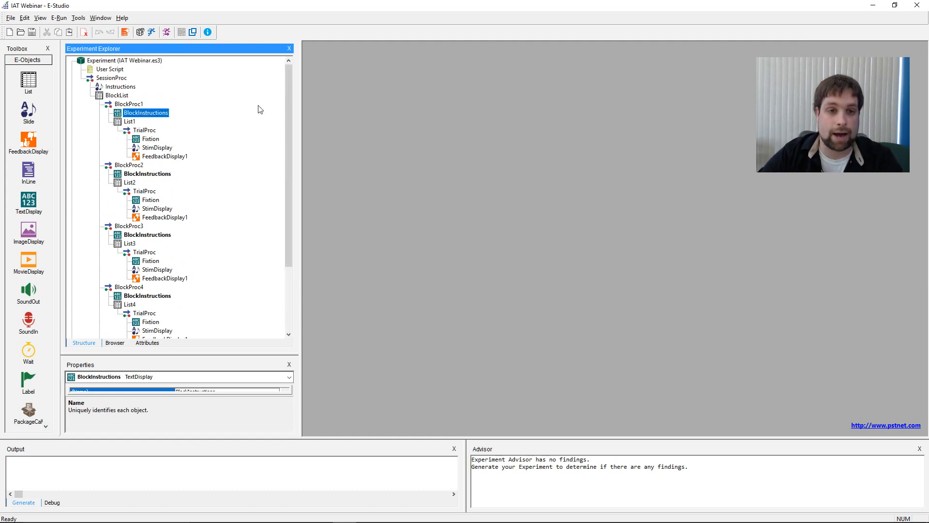
mouse_move(288, 74)
left_mouse_down()
mouse_move(288, 127)
mouse_move(293, 63)
left_mouse_up()
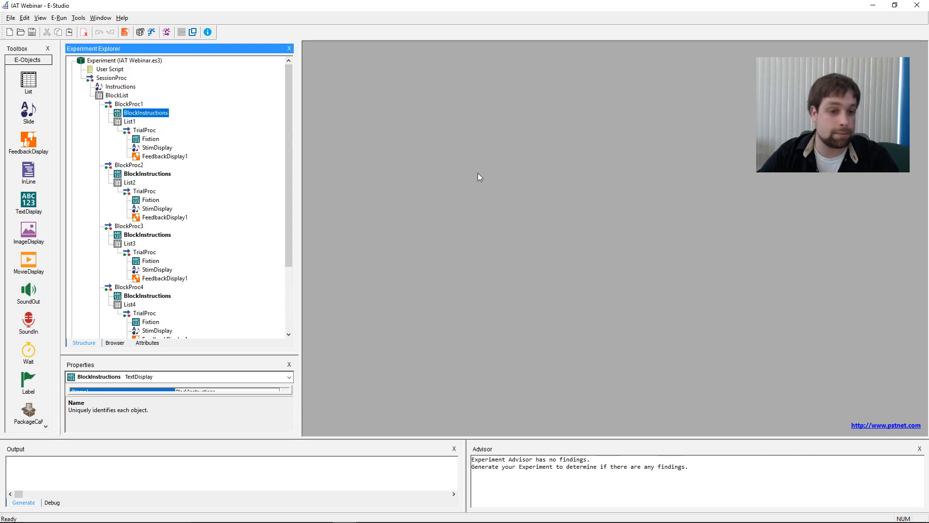
left_click(136, 122)
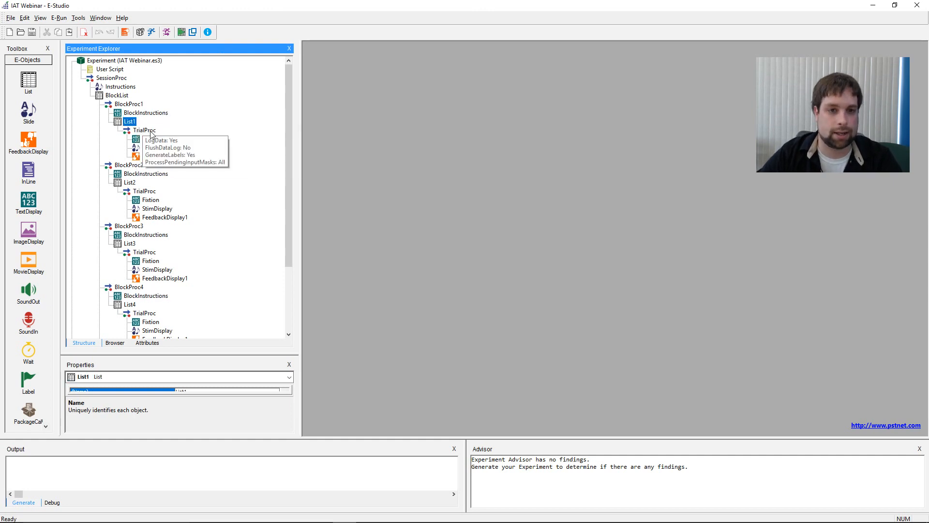